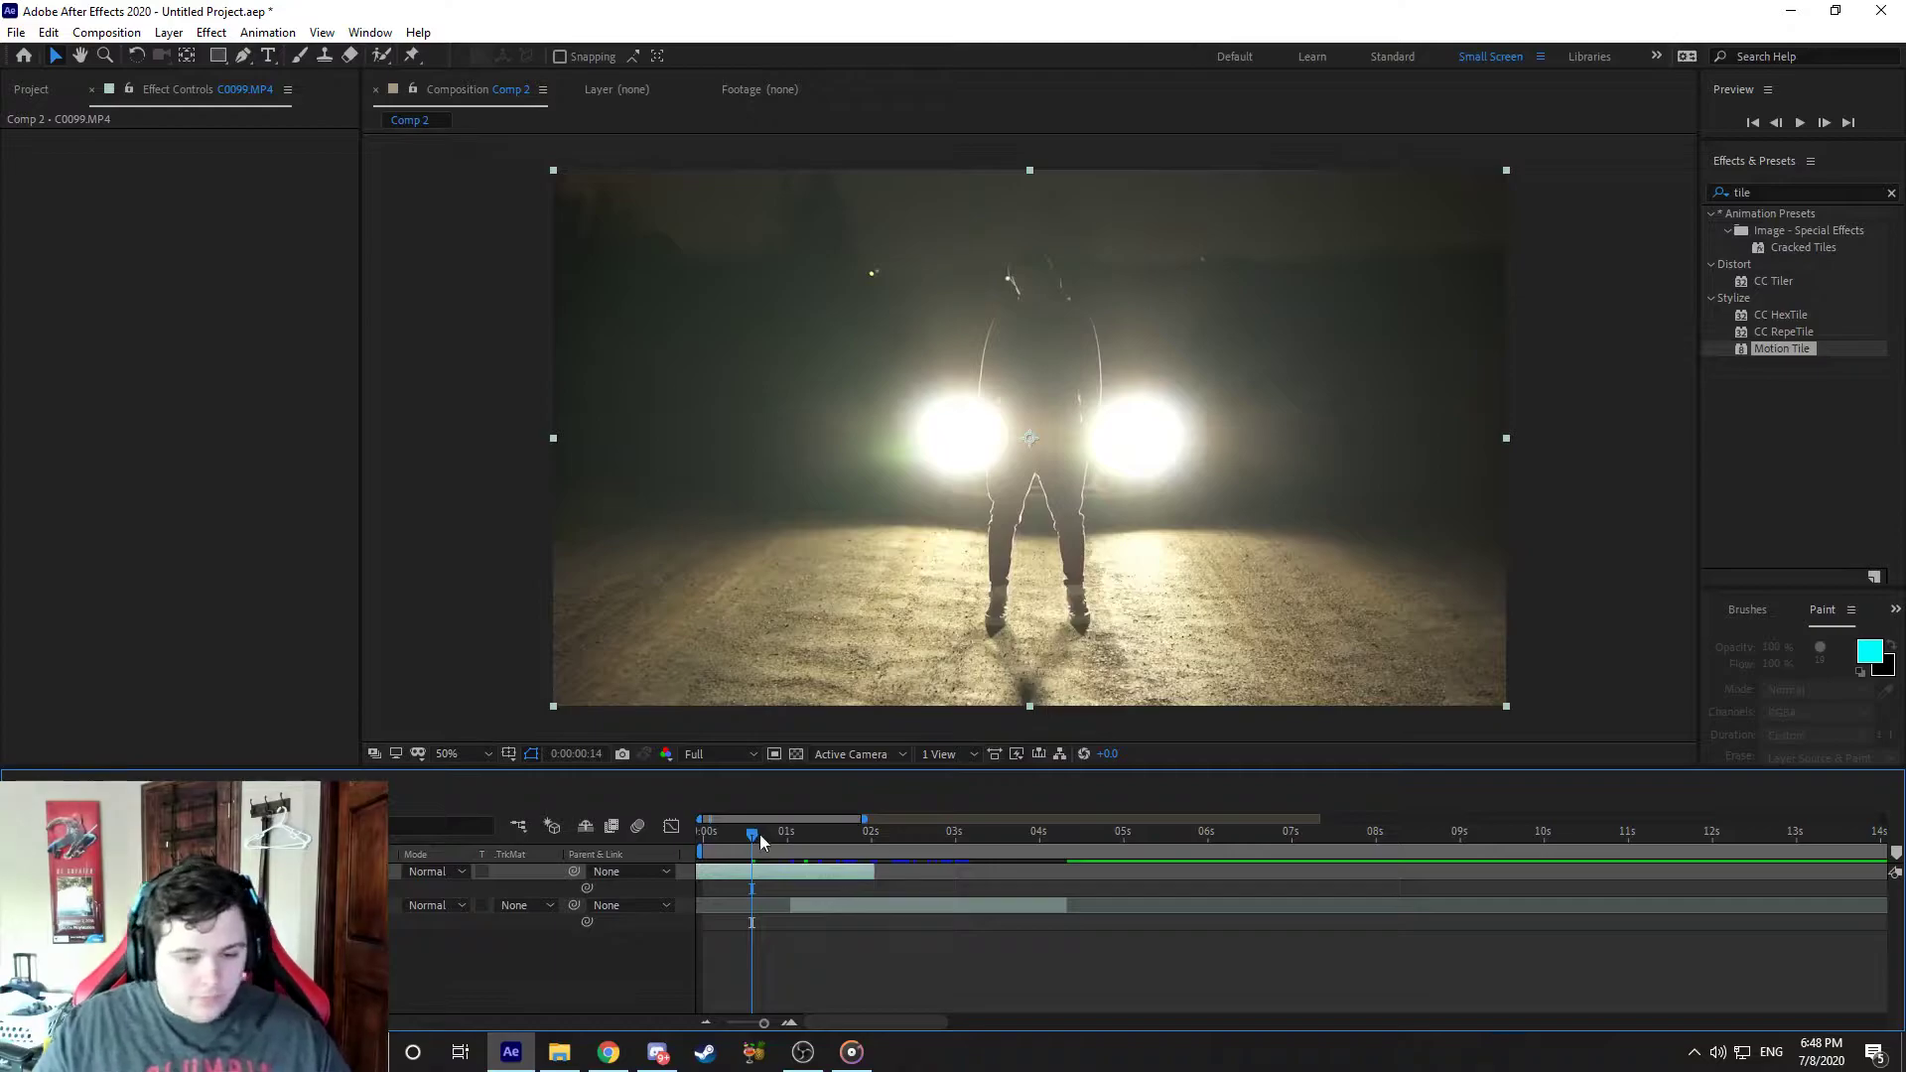
Step: Play back the transition in Comp 1, then check the end of the first clip at 0:00:02:00 in Comp 2
{"action": "key", "text": "space"}
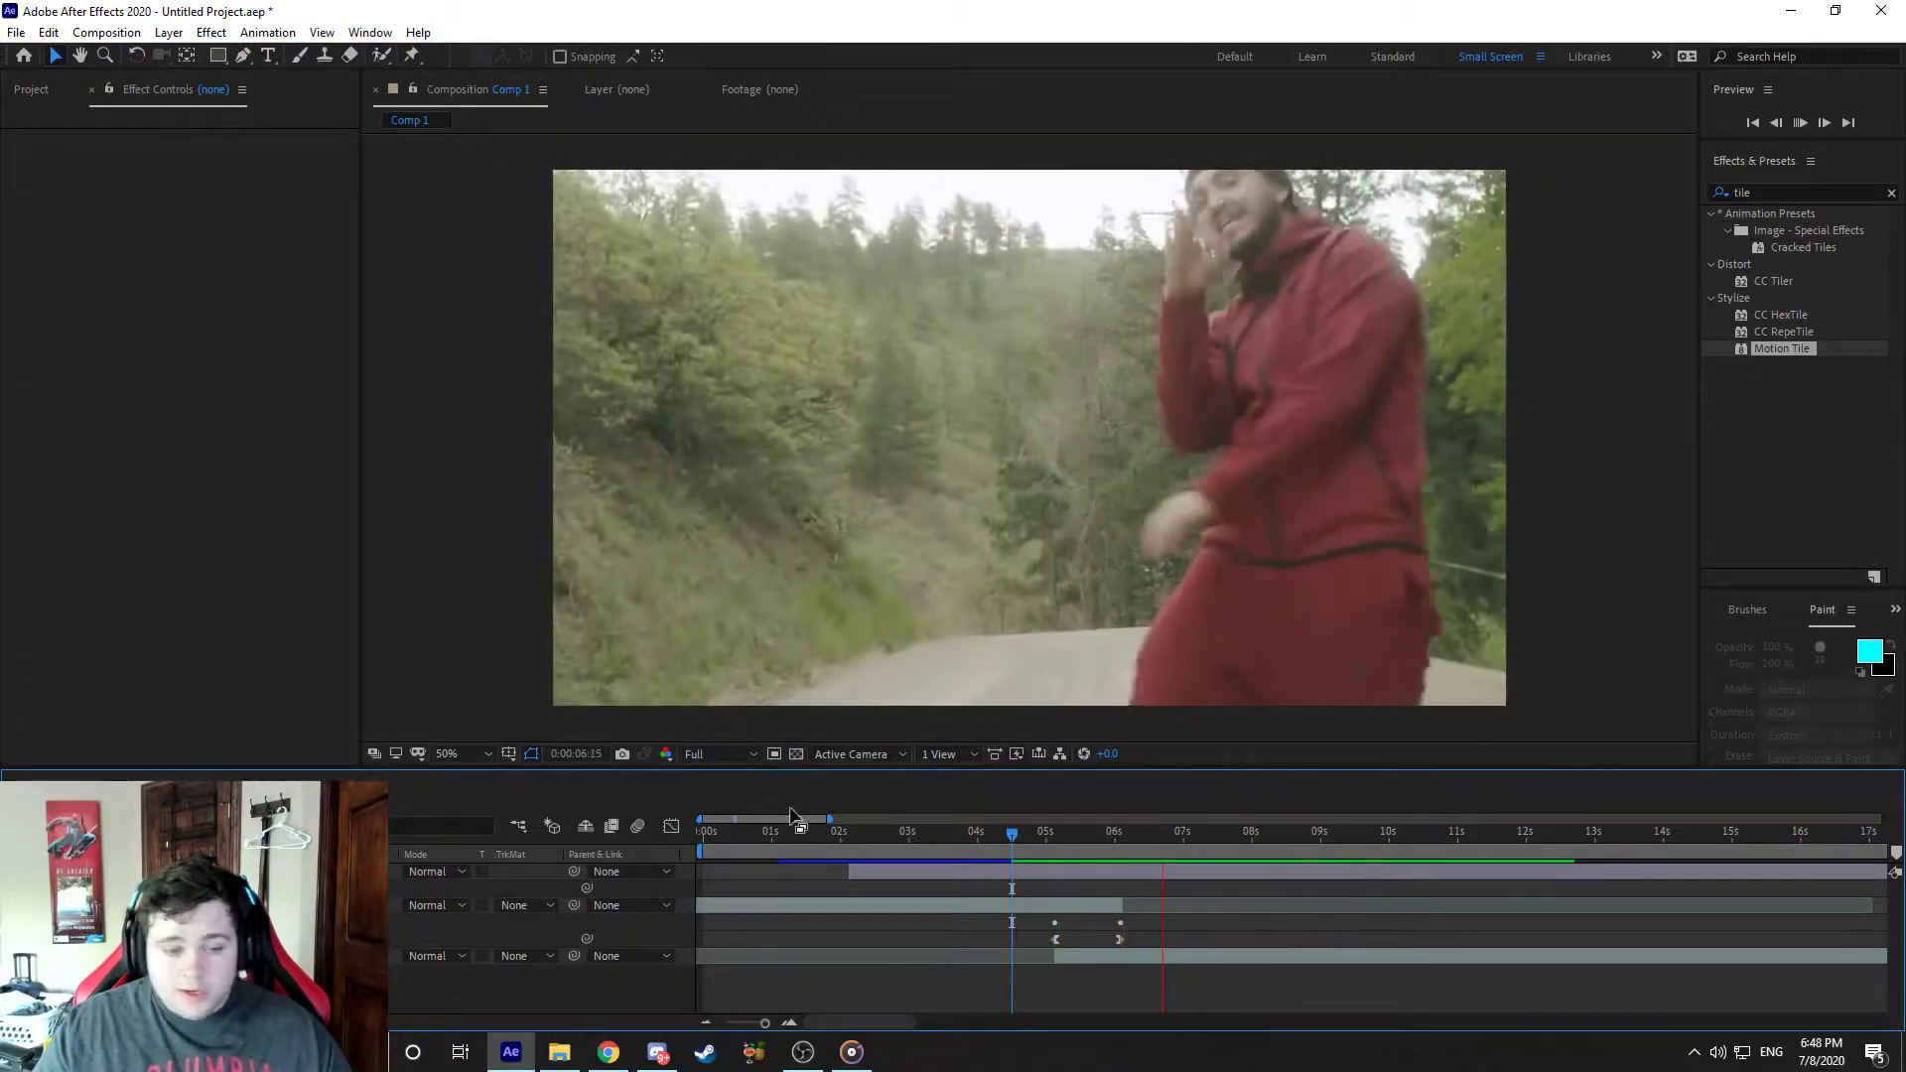
{"action": "key", "text": "space"}
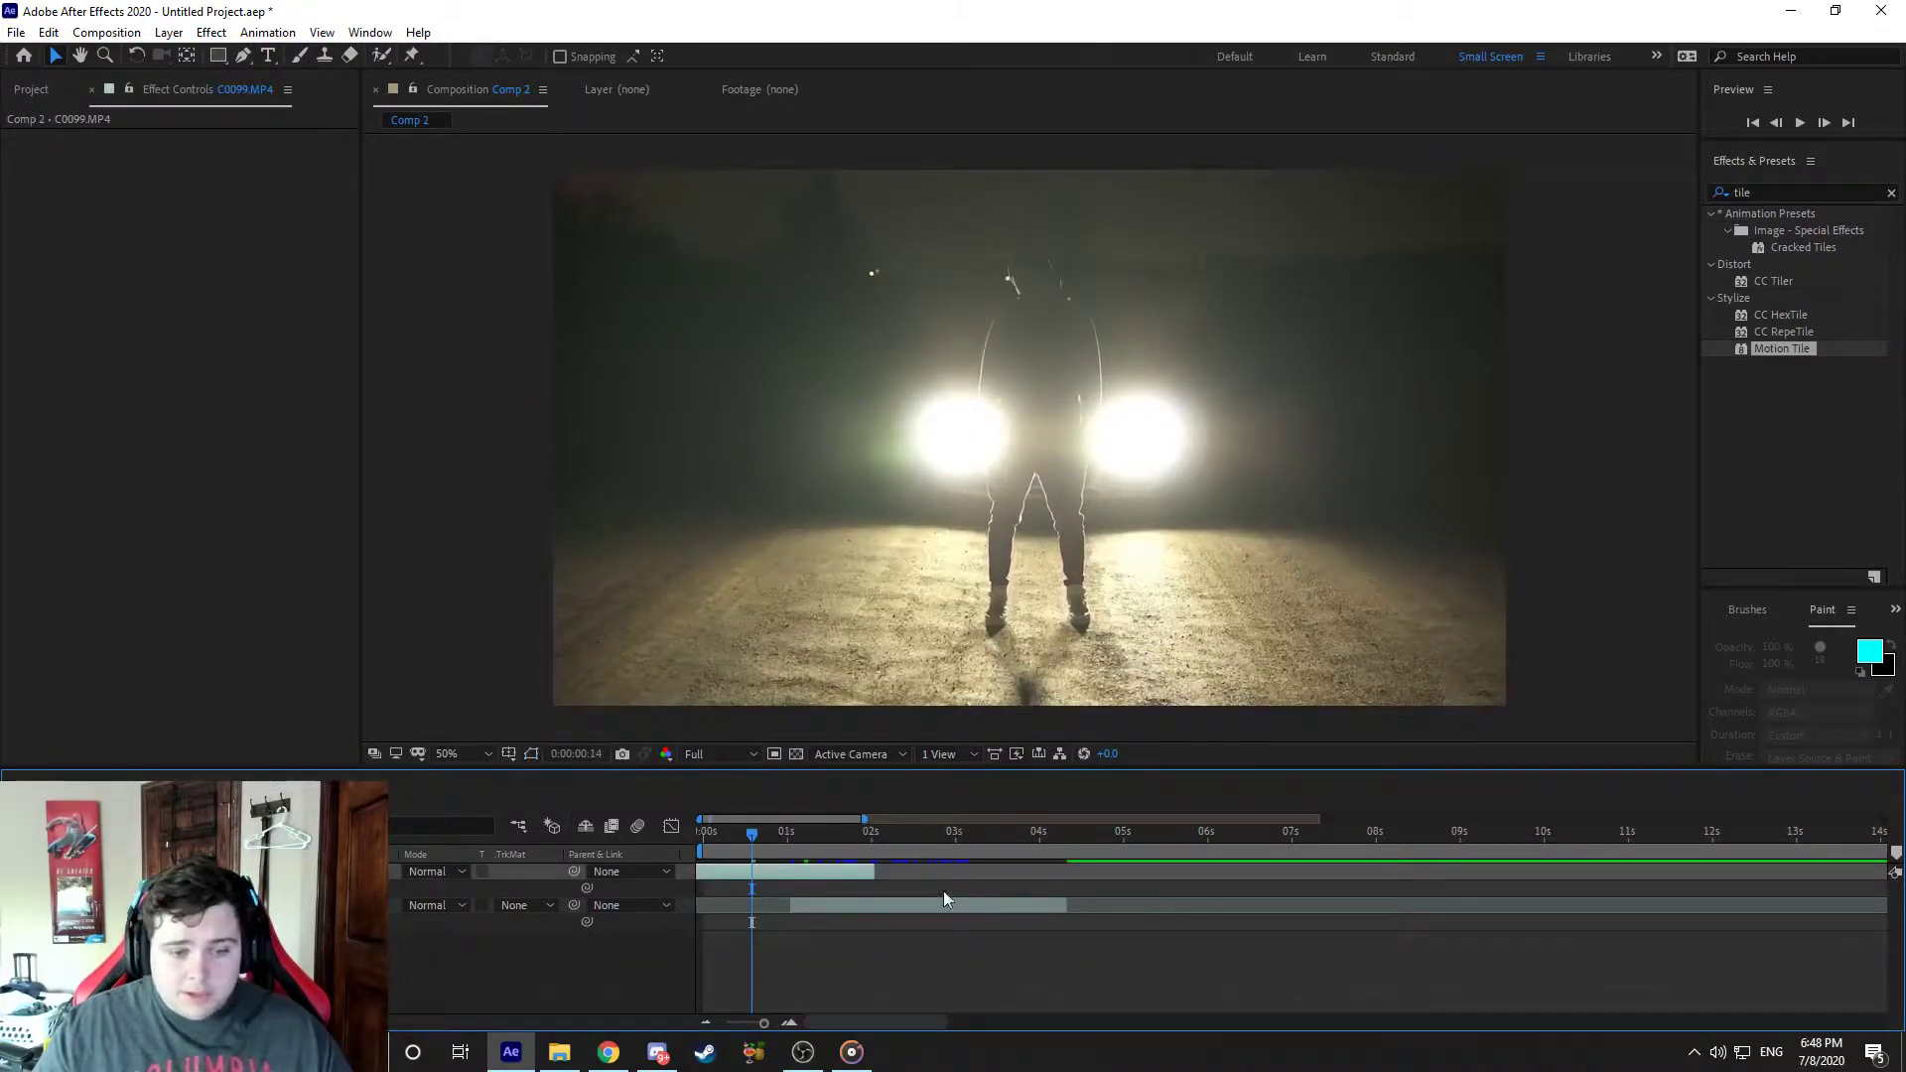
{"action": "left_click", "coordinate": [812, 962]}
{"action": "left_click", "coordinate": [816, 873]}
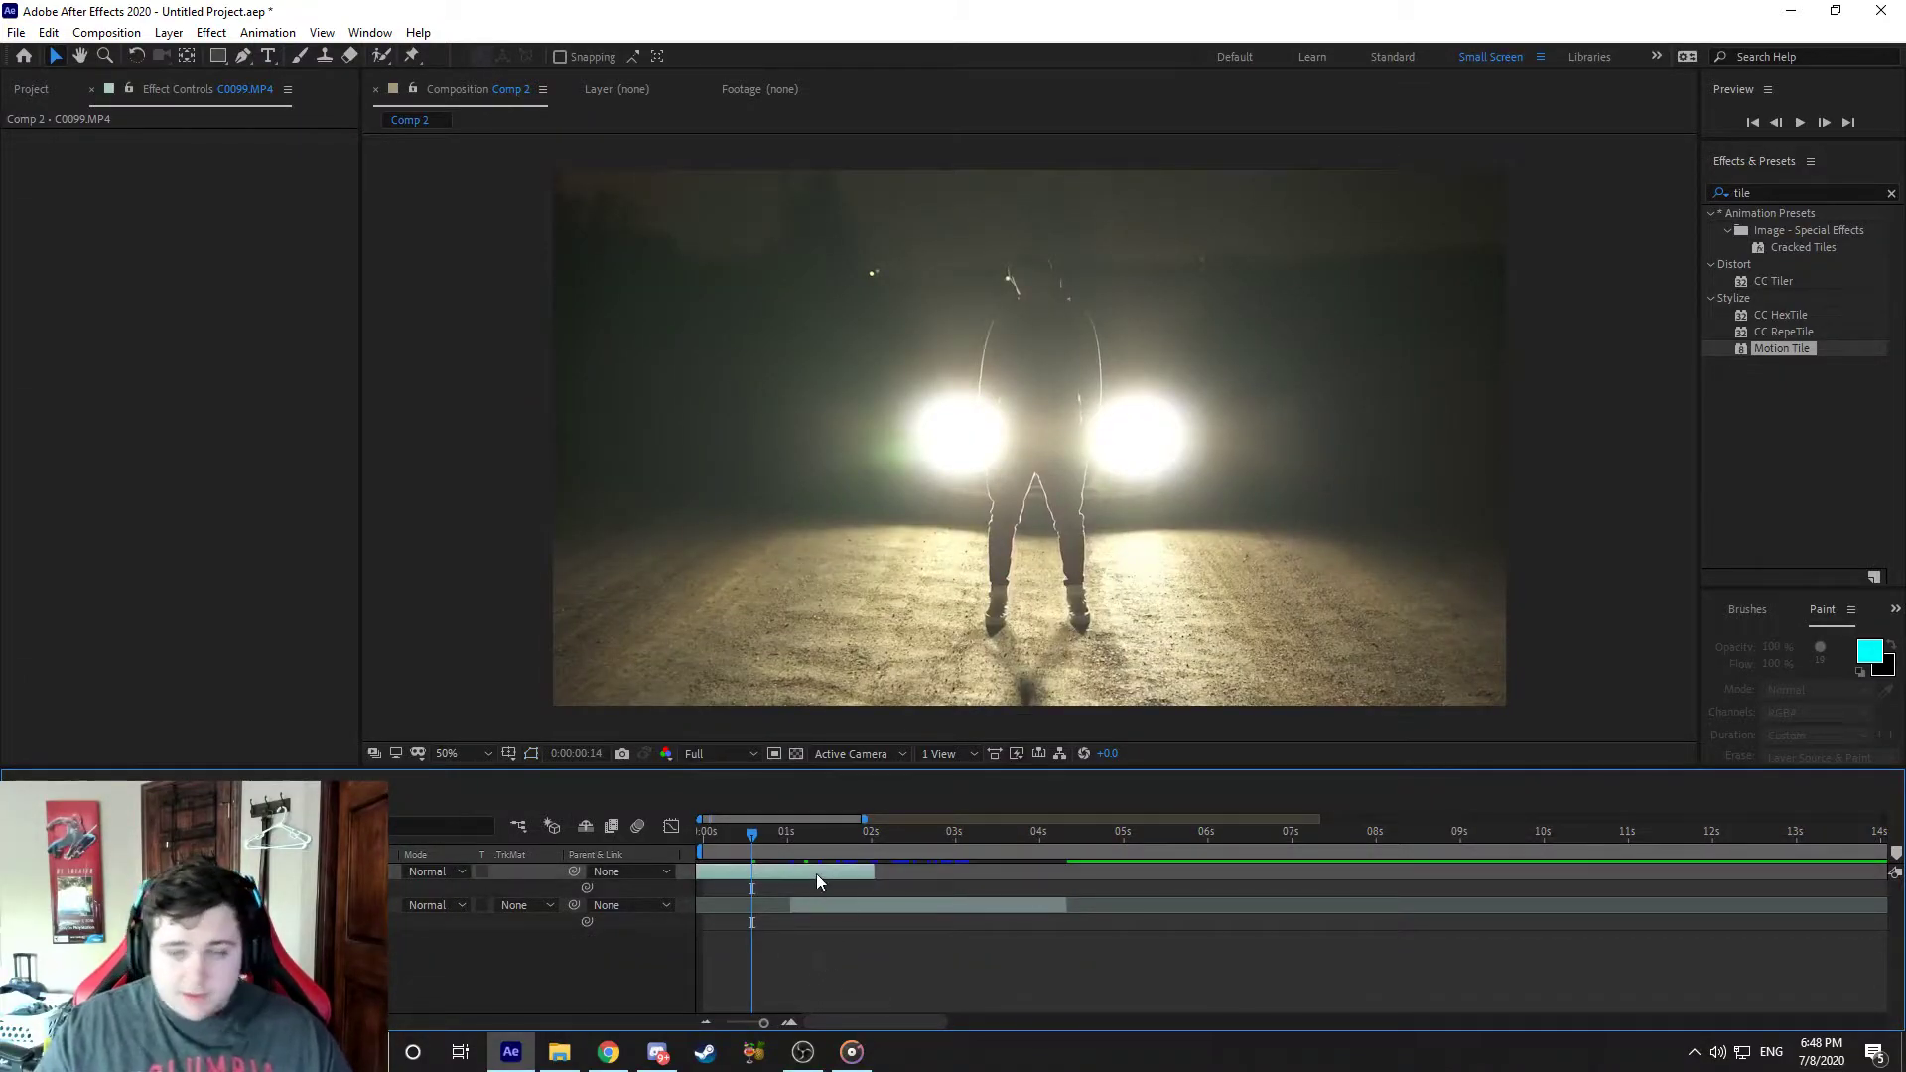
{"action": "left_click_drag", "start_coordinate": [794, 840], "coordinate": [871, 834]}
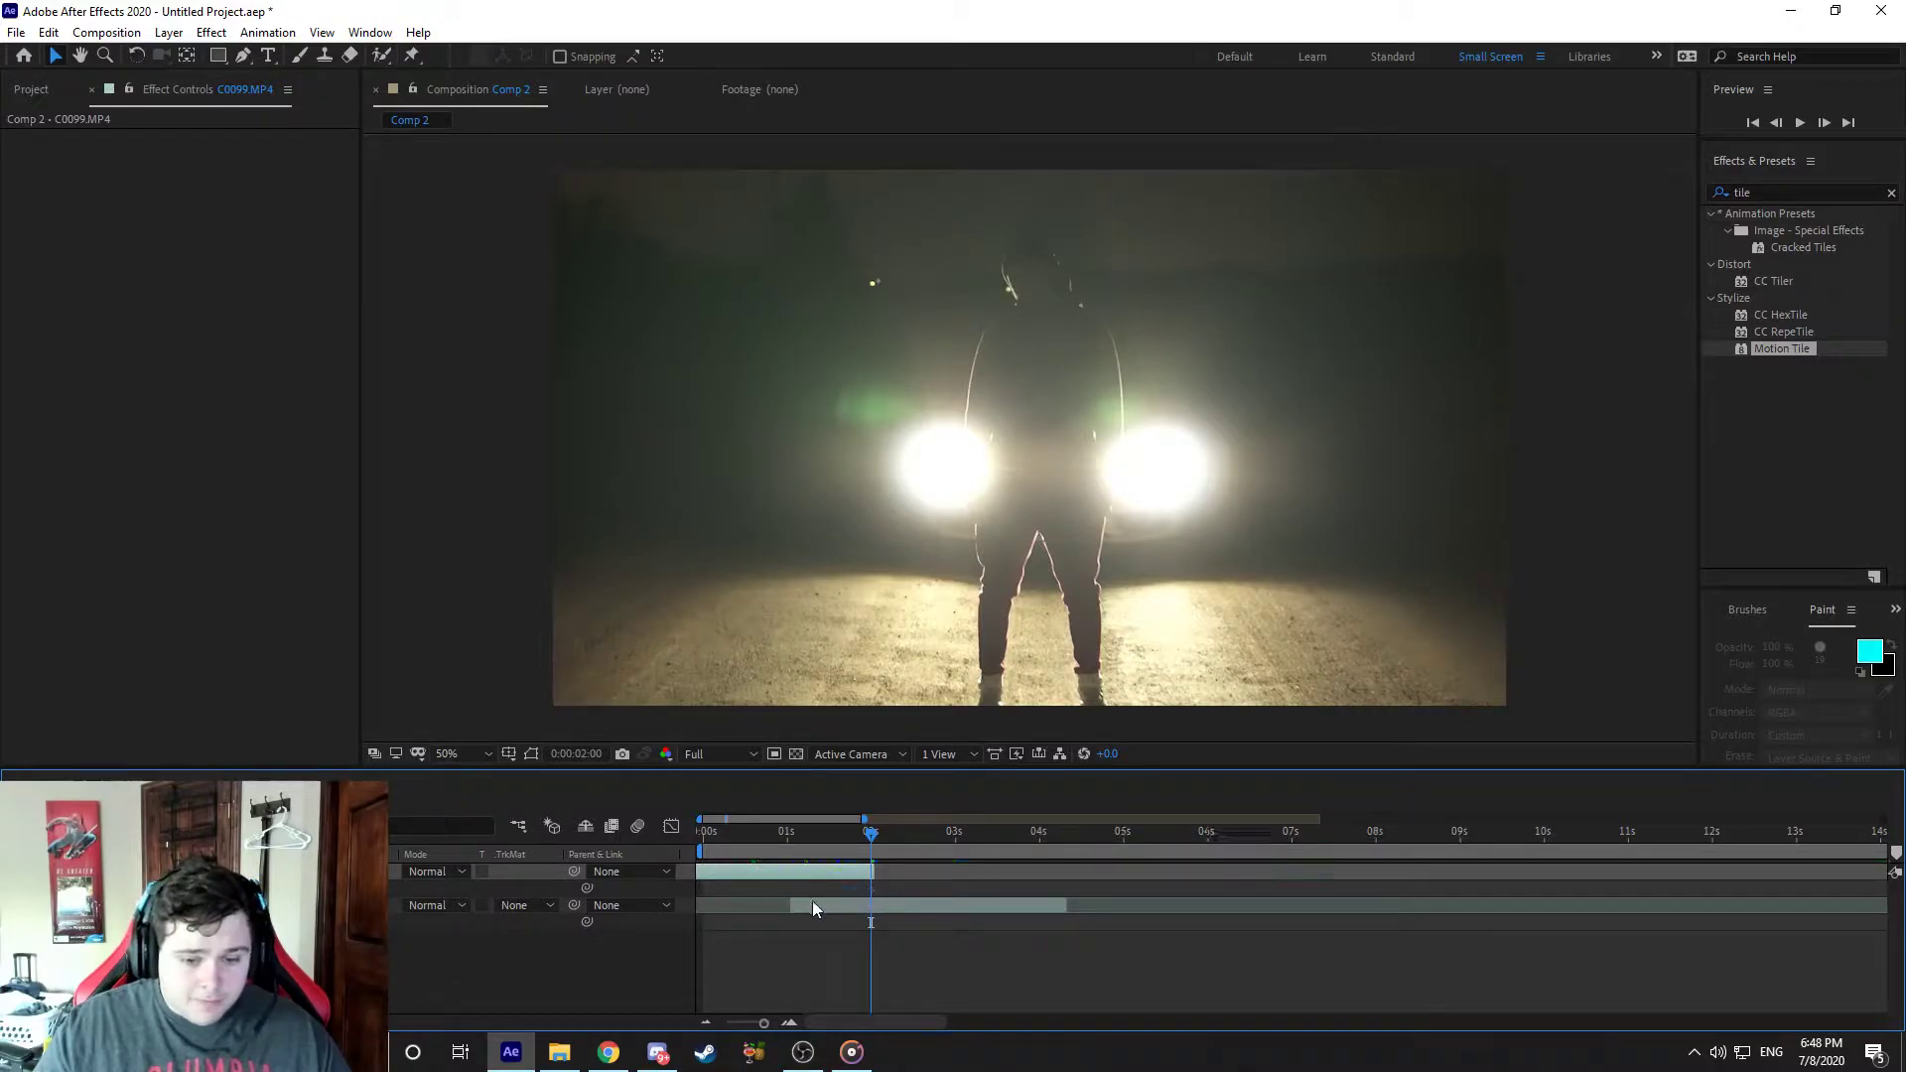
Step: Add a starting scale keyframe to the C0099.MP4 clip at 0:00:01:01, where the second clip begins
{"action": "left_click", "coordinate": [793, 836]}
{"action": "left_click", "coordinate": [904, 929]}
{"action": "left_click", "coordinate": [838, 871]}
{"action": "key", "text": "u"}
{"action": "key", "text": "u"}
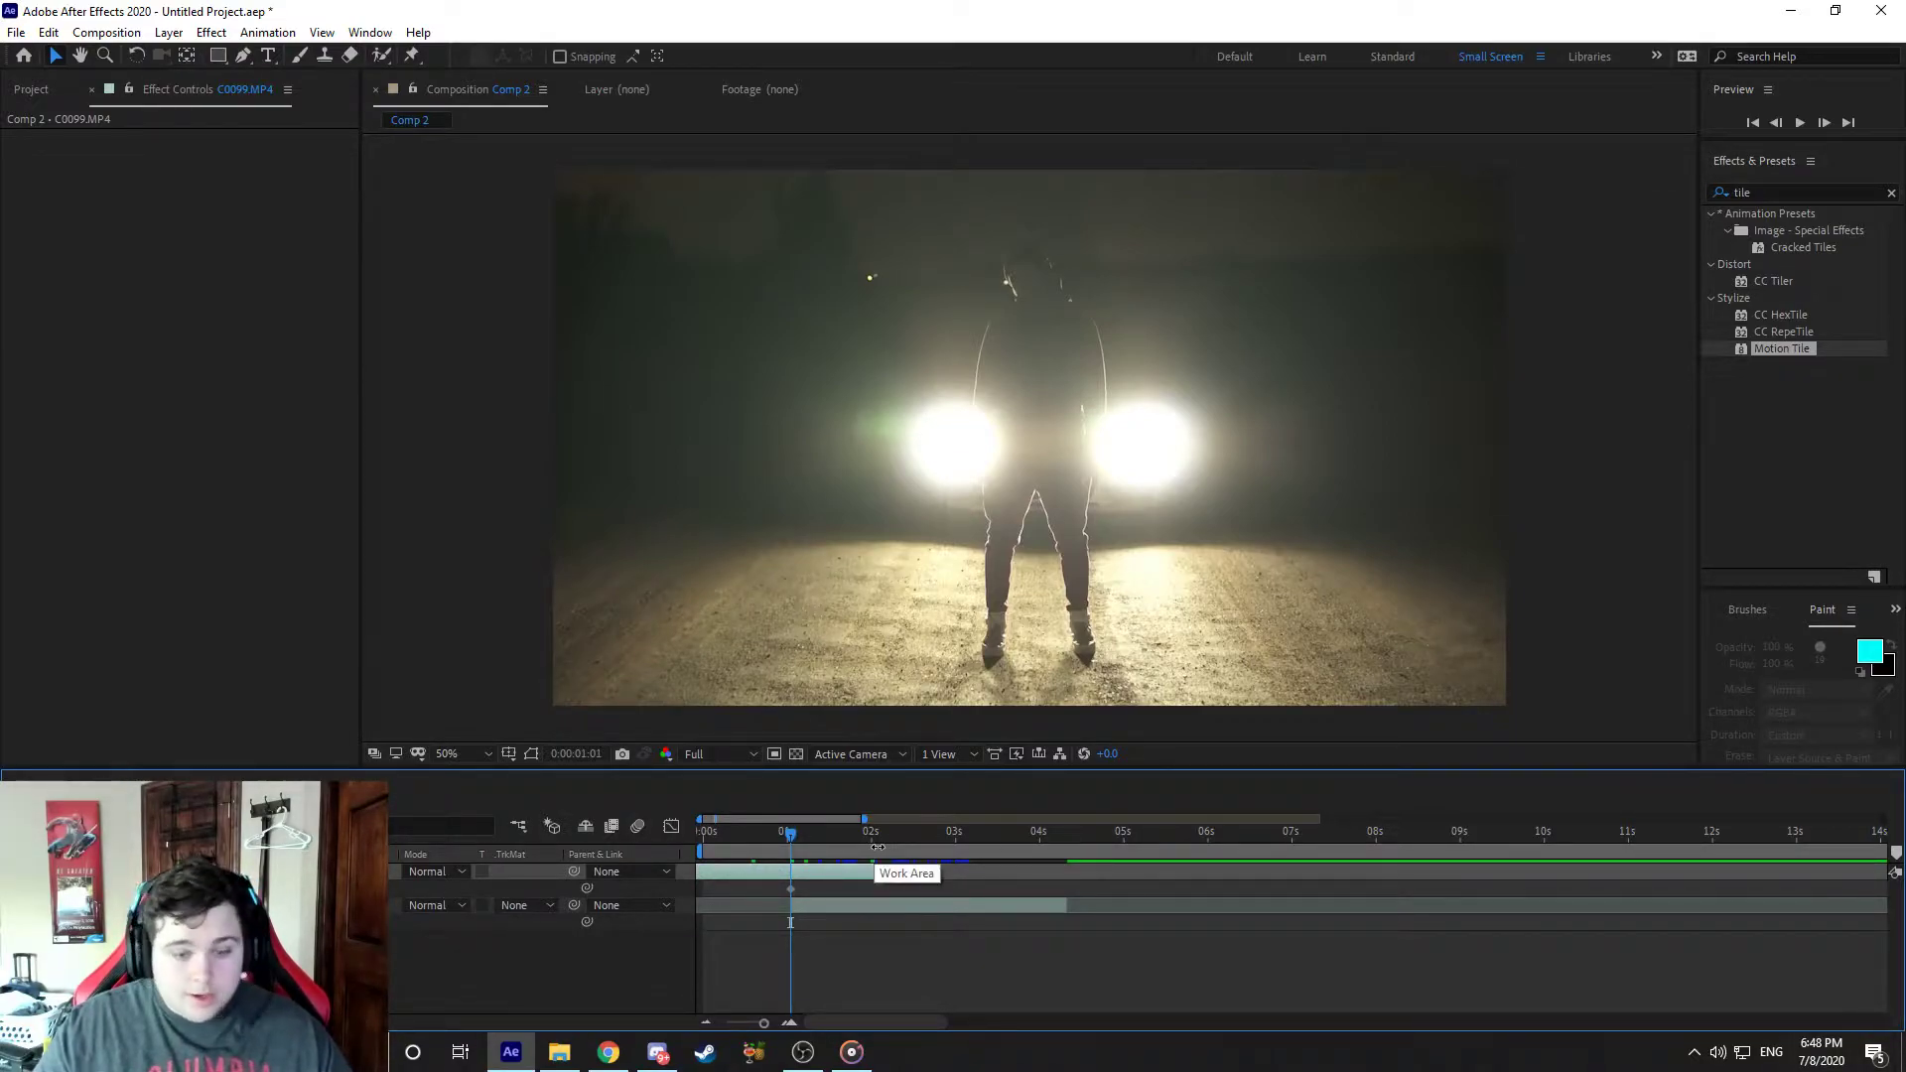
Step: Keyframe a larger scale for C0099.MP4 at 0:00:02:00 so the clip zooms in before the cut
{"action": "mouse_move", "coordinate": [856, 834]}
{"action": "left_mouse_down"}
{"action": "mouse_move", "coordinate": [891, 837]}
{"action": "mouse_move", "coordinate": [871, 834]}
{"action": "left_mouse_up"}
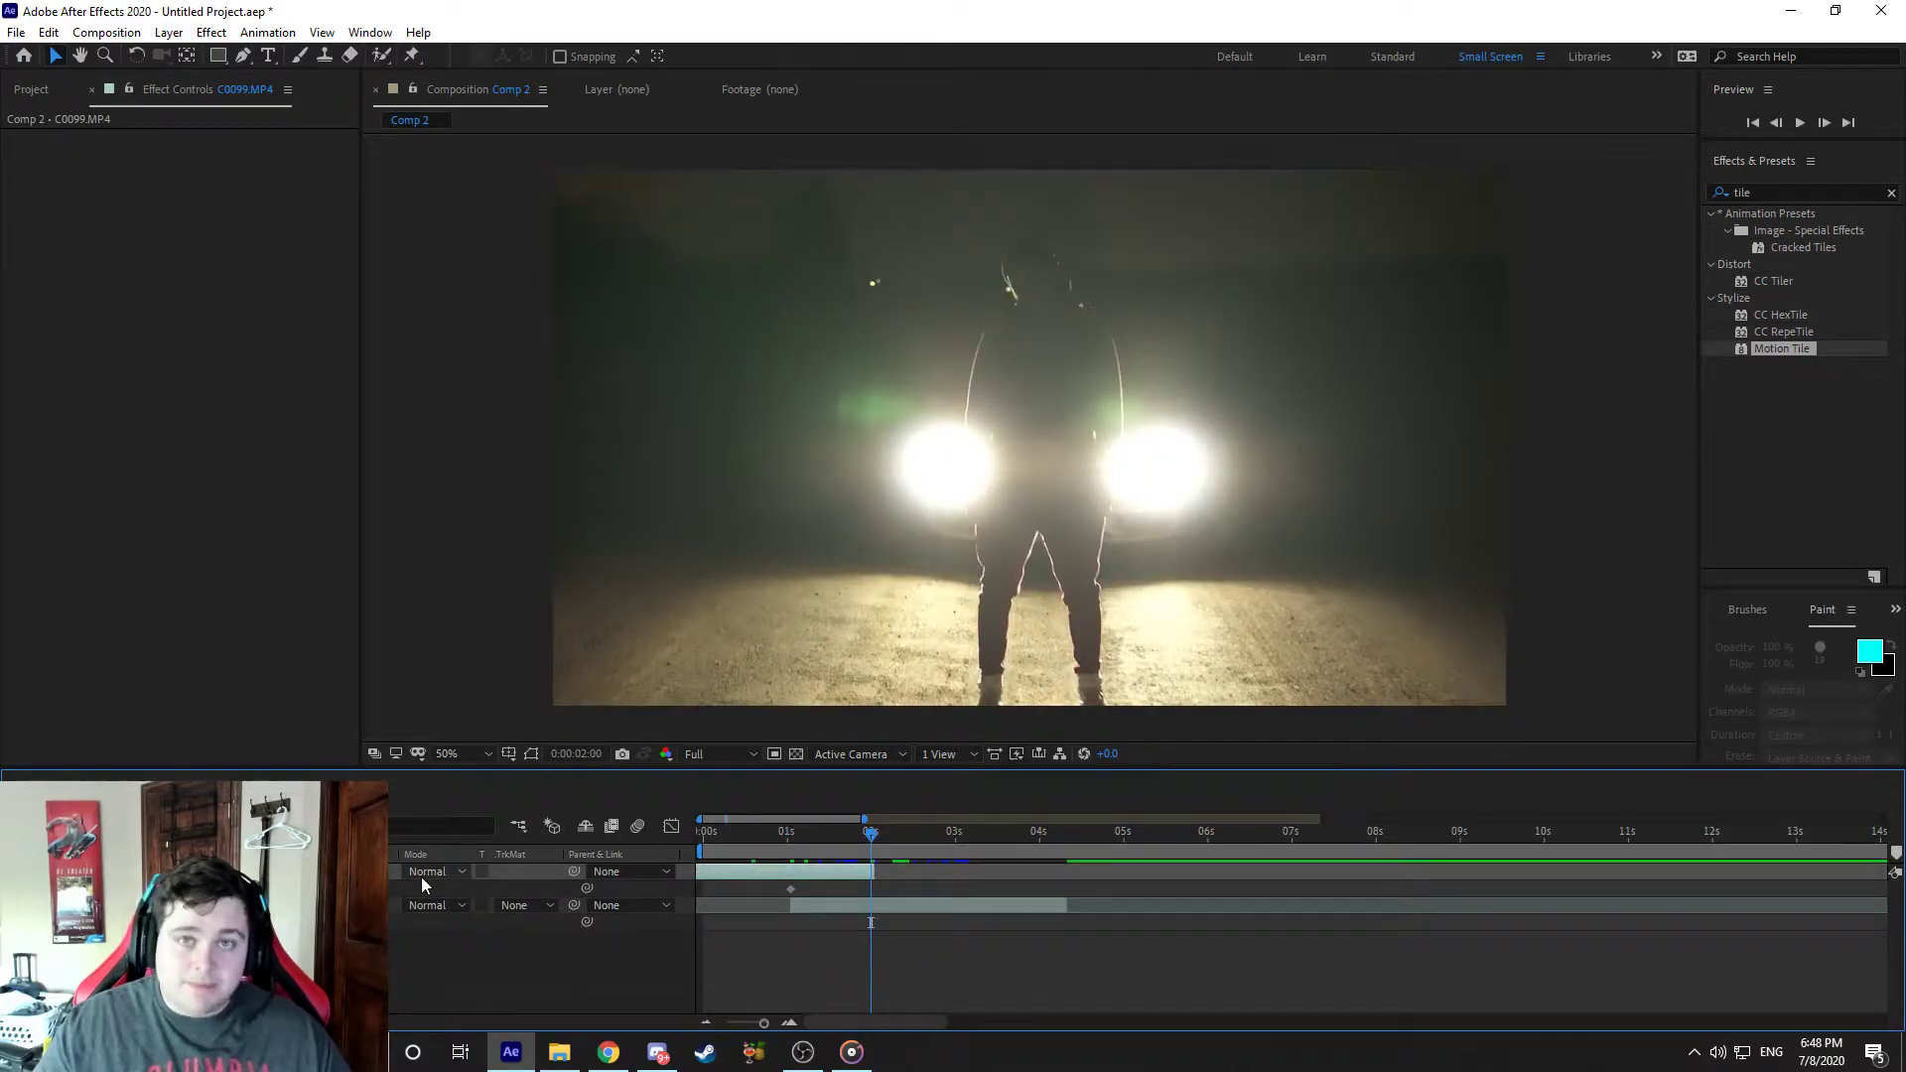
{"action": "key", "text": "ctrl+v"}
{"action": "key", "text": "ctrl+z"}
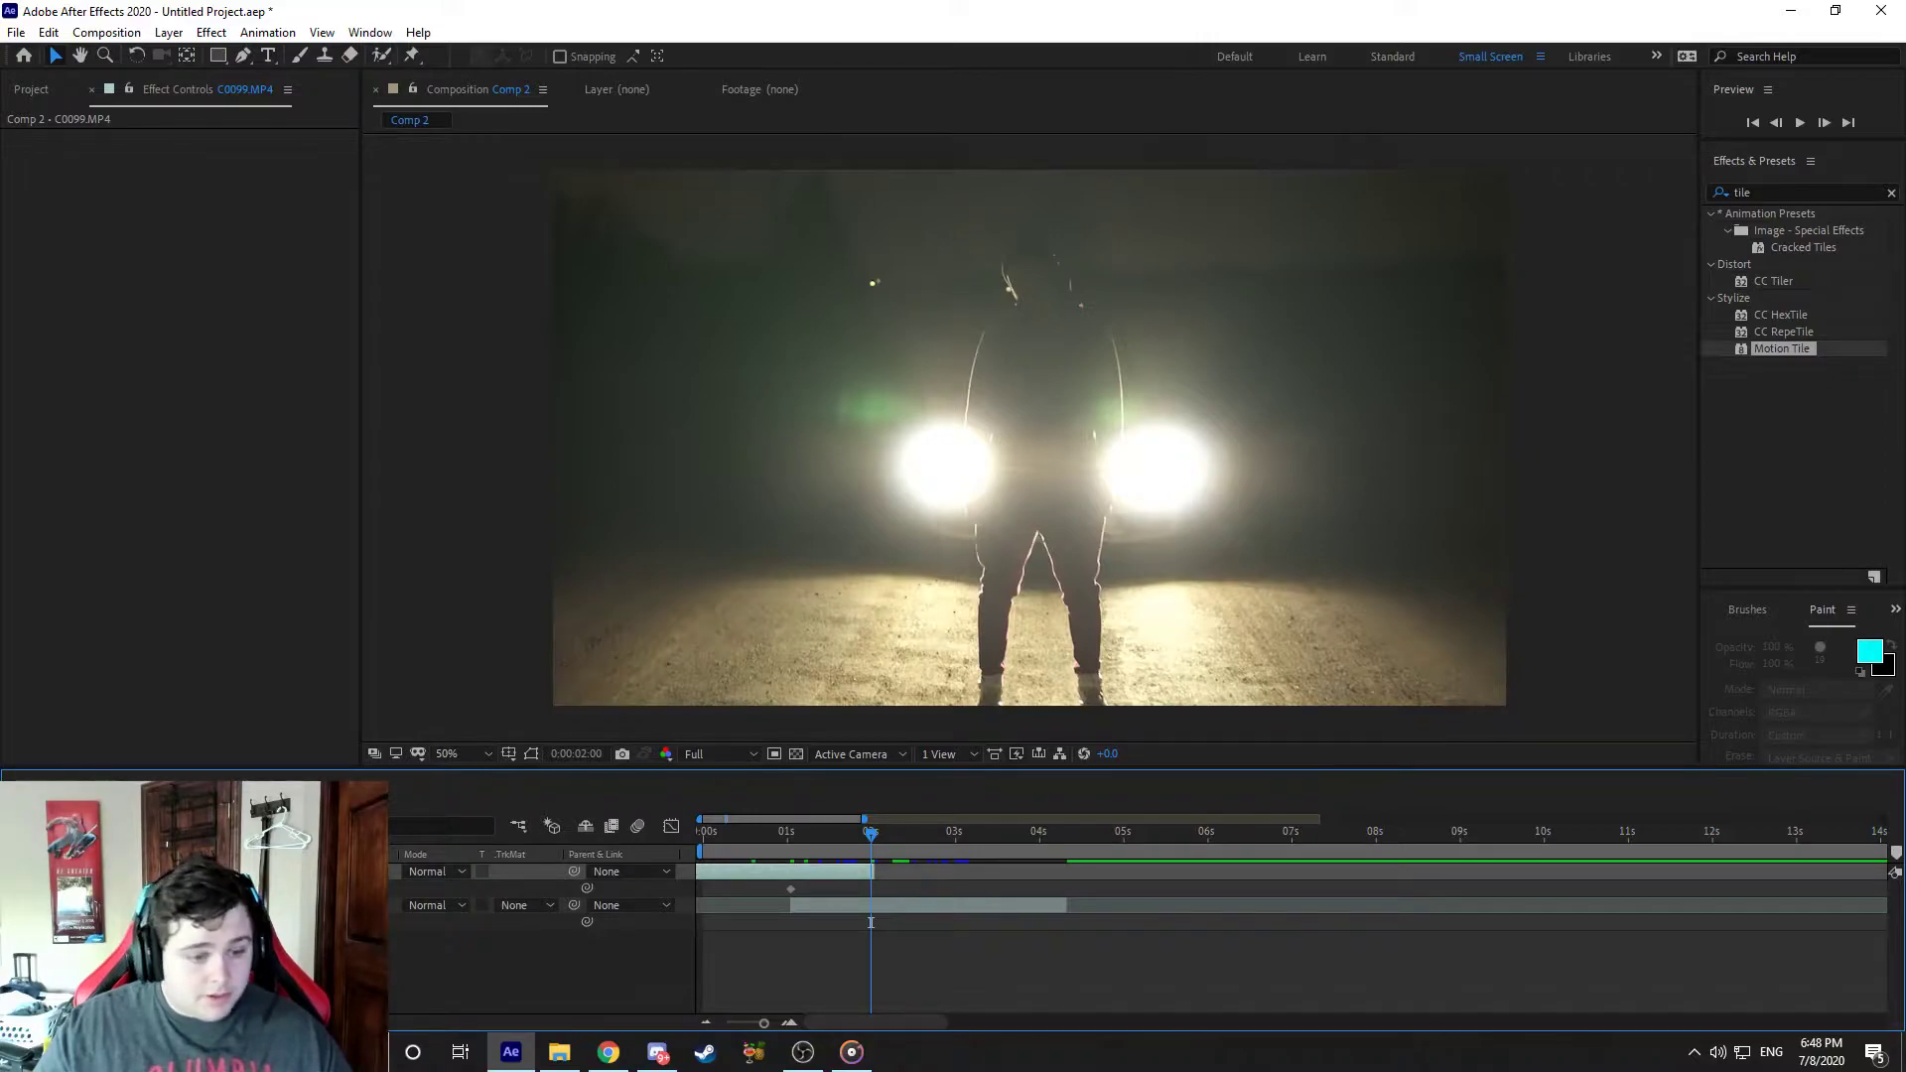
{"action": "key", "text": "ctrl+v"}
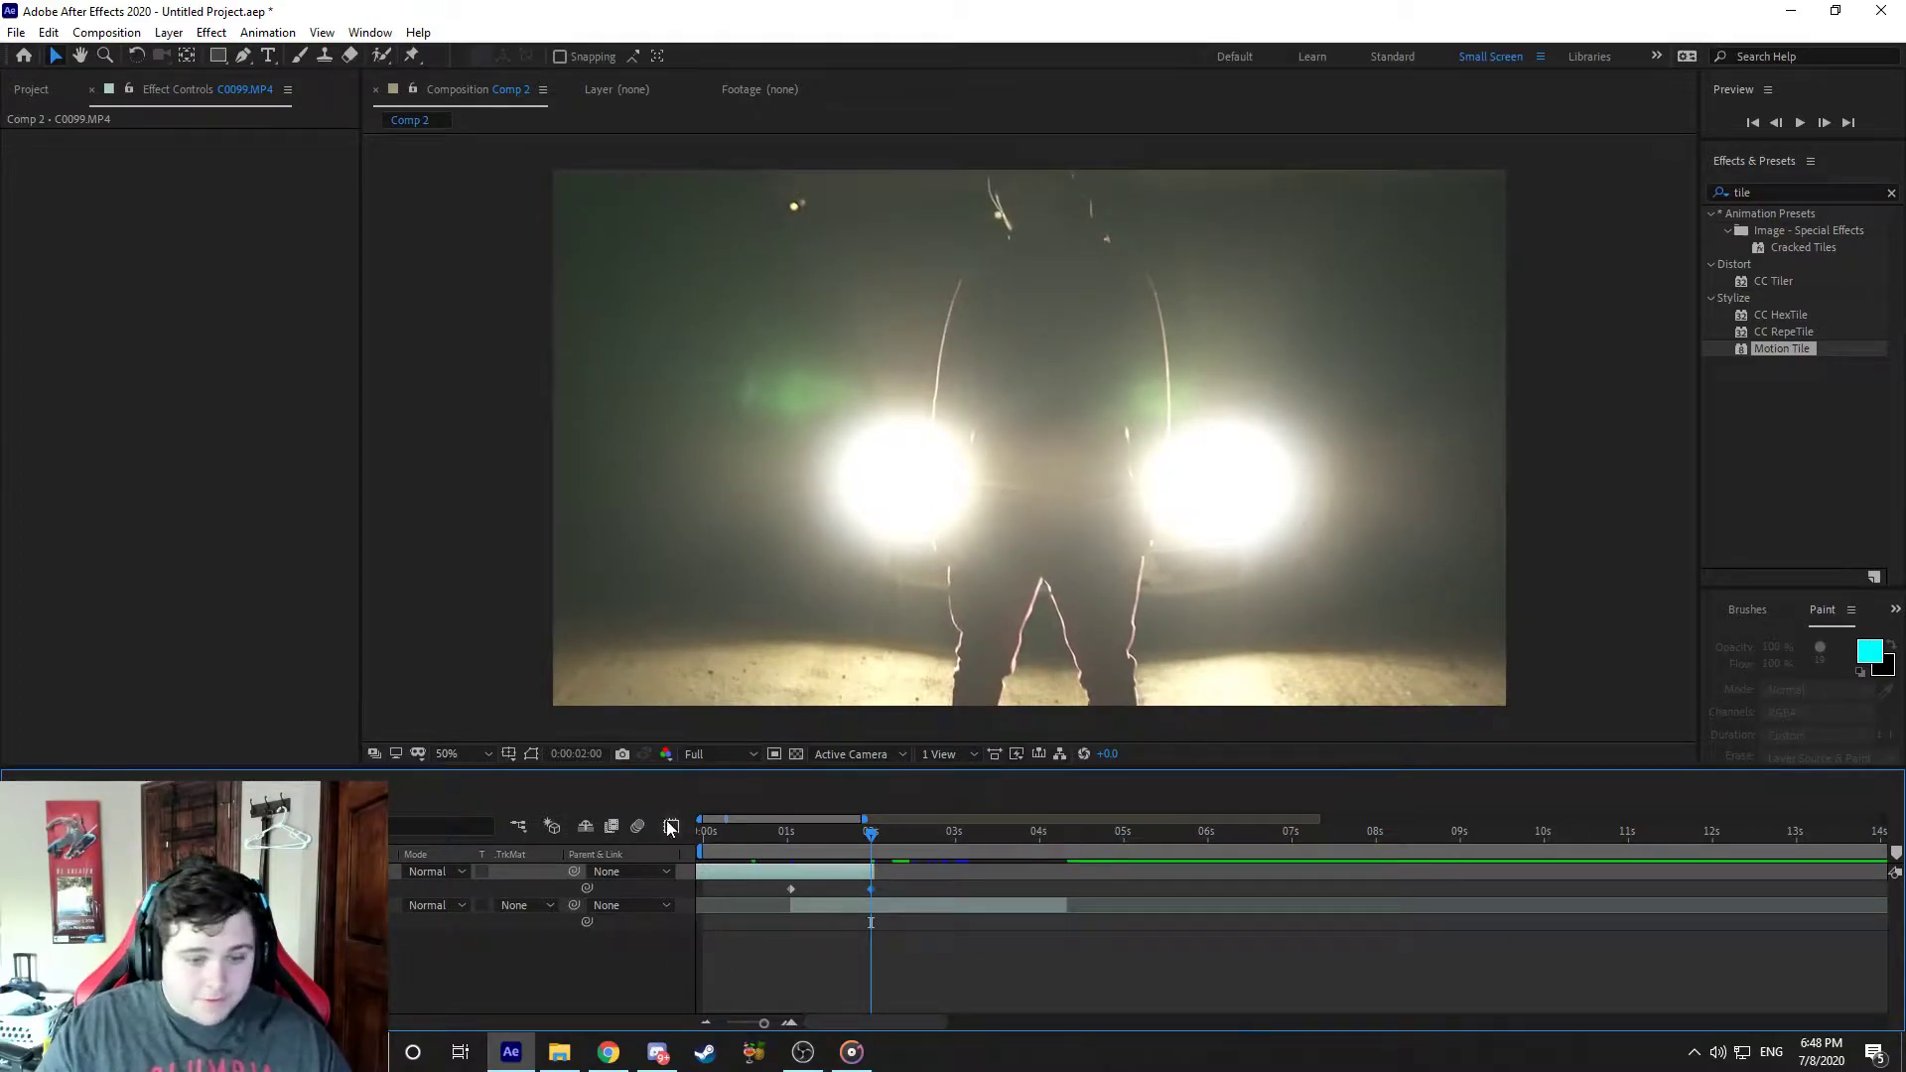
Step: Apply Easy Ease Out to the first scale keyframe of C0099.MP4 and Easy Ease In to its last one in the Graph Editor
{"action": "key", "text": "shift+F3"}
{"action": "left_click", "coordinate": [1515, 999]}
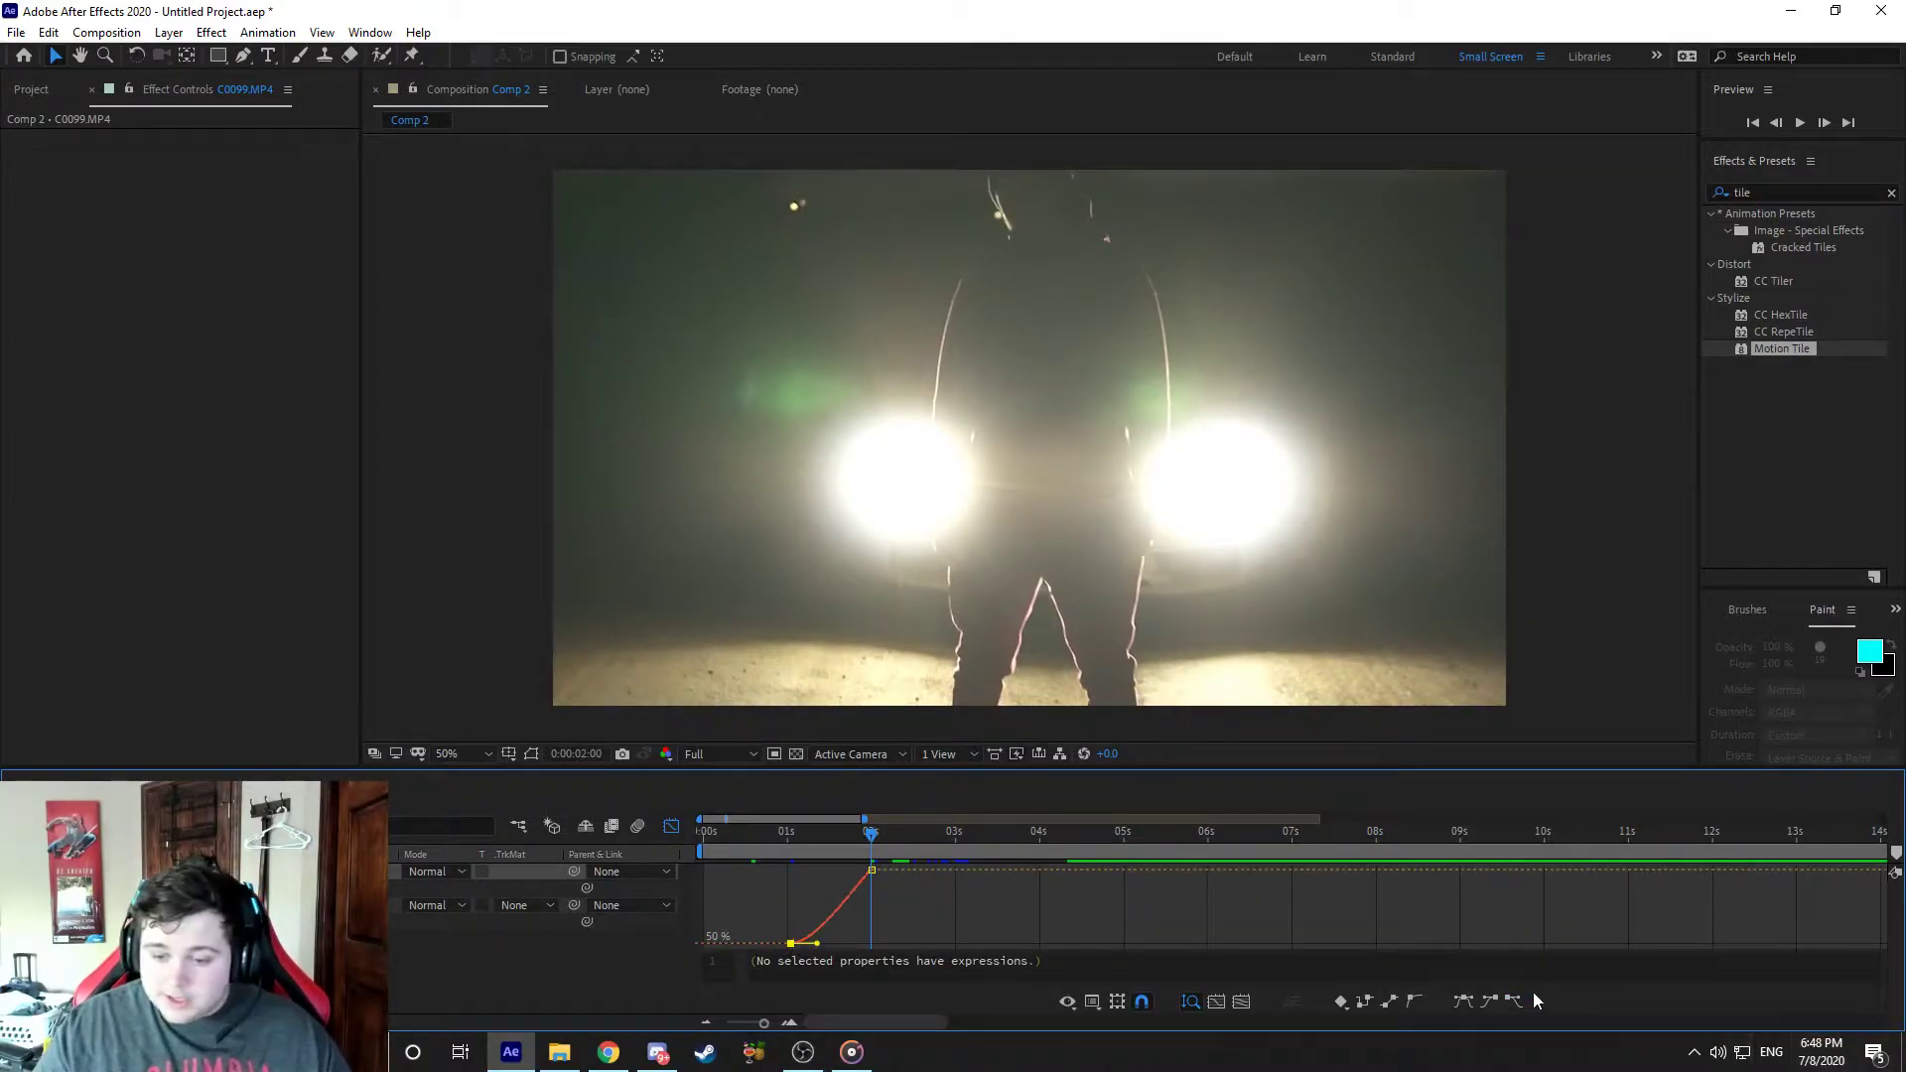
{"action": "left_click", "coordinate": [1488, 1000]}
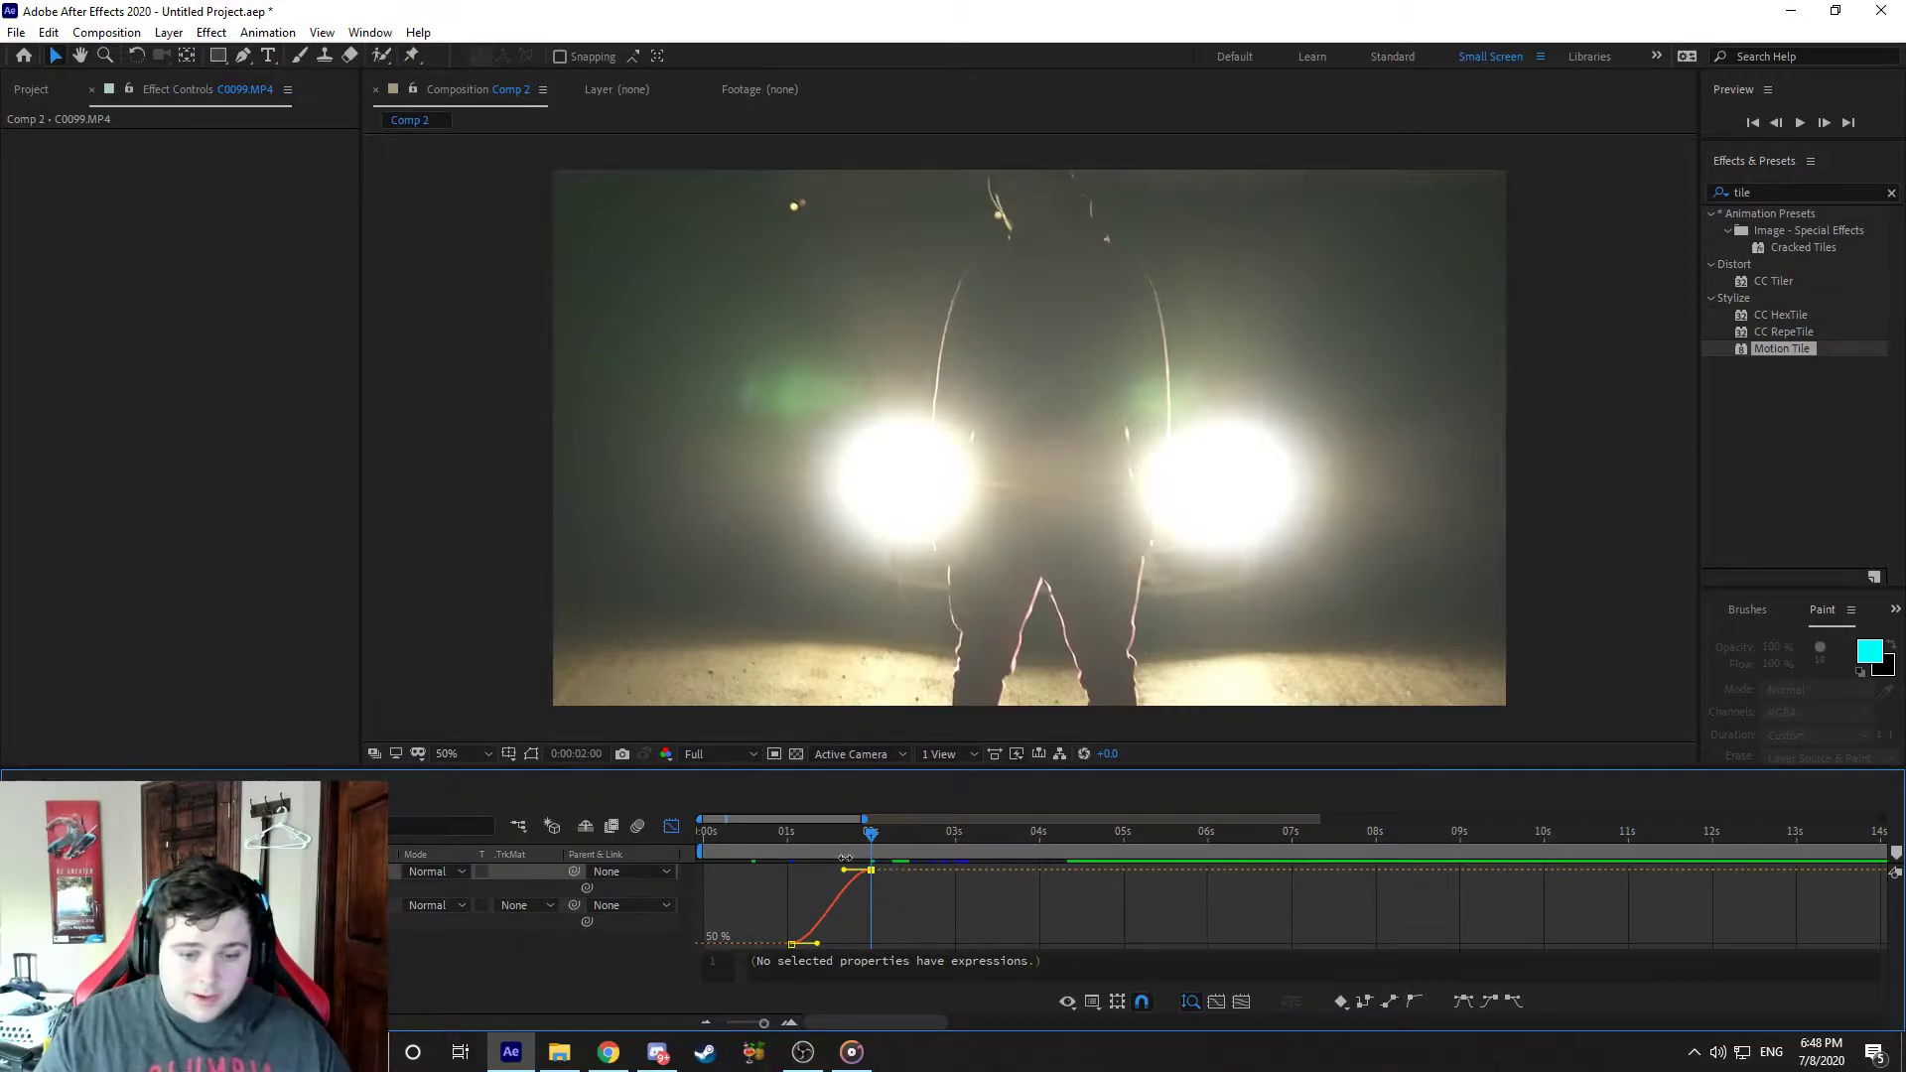
{"action": "left_click", "coordinate": [671, 827]}
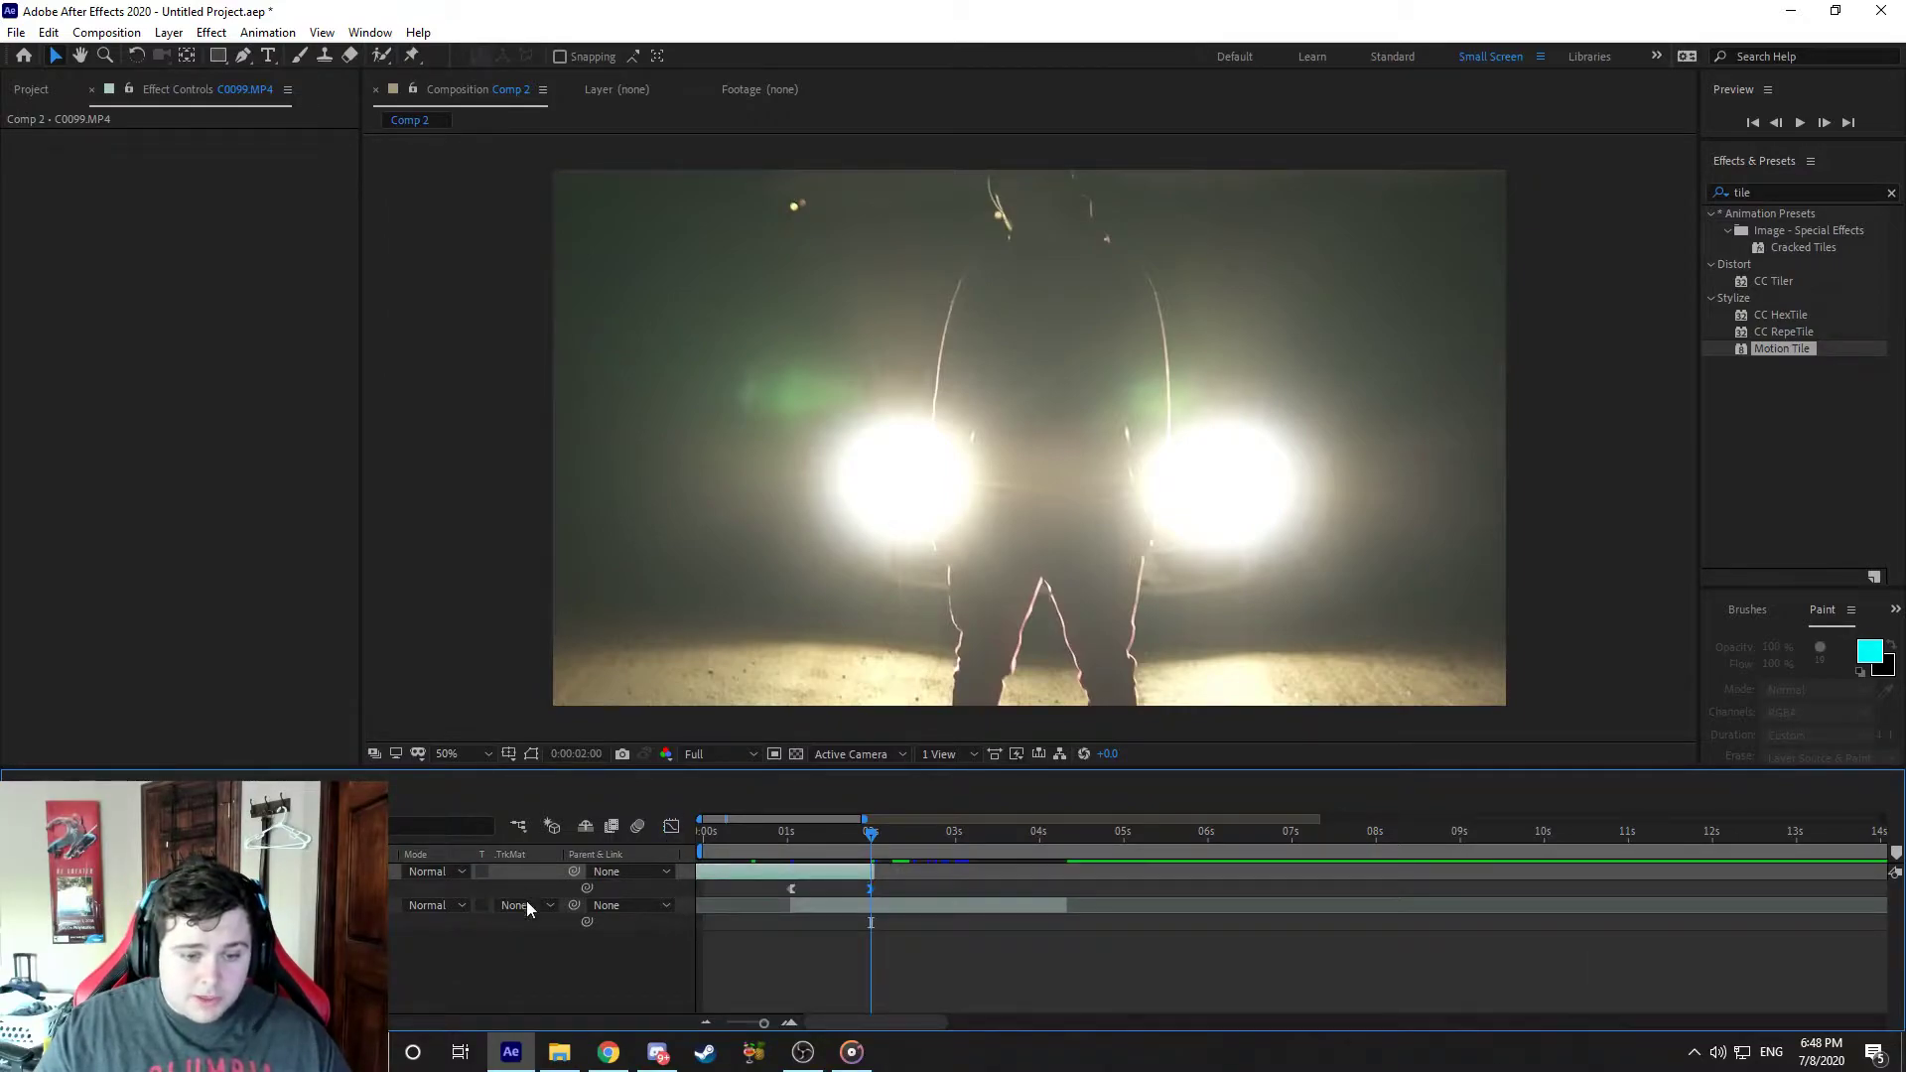
{"action": "left_click", "coordinate": [671, 827]}
{"action": "left_click_drag", "start_coordinate": [790, 937], "coordinate": [898, 862]}
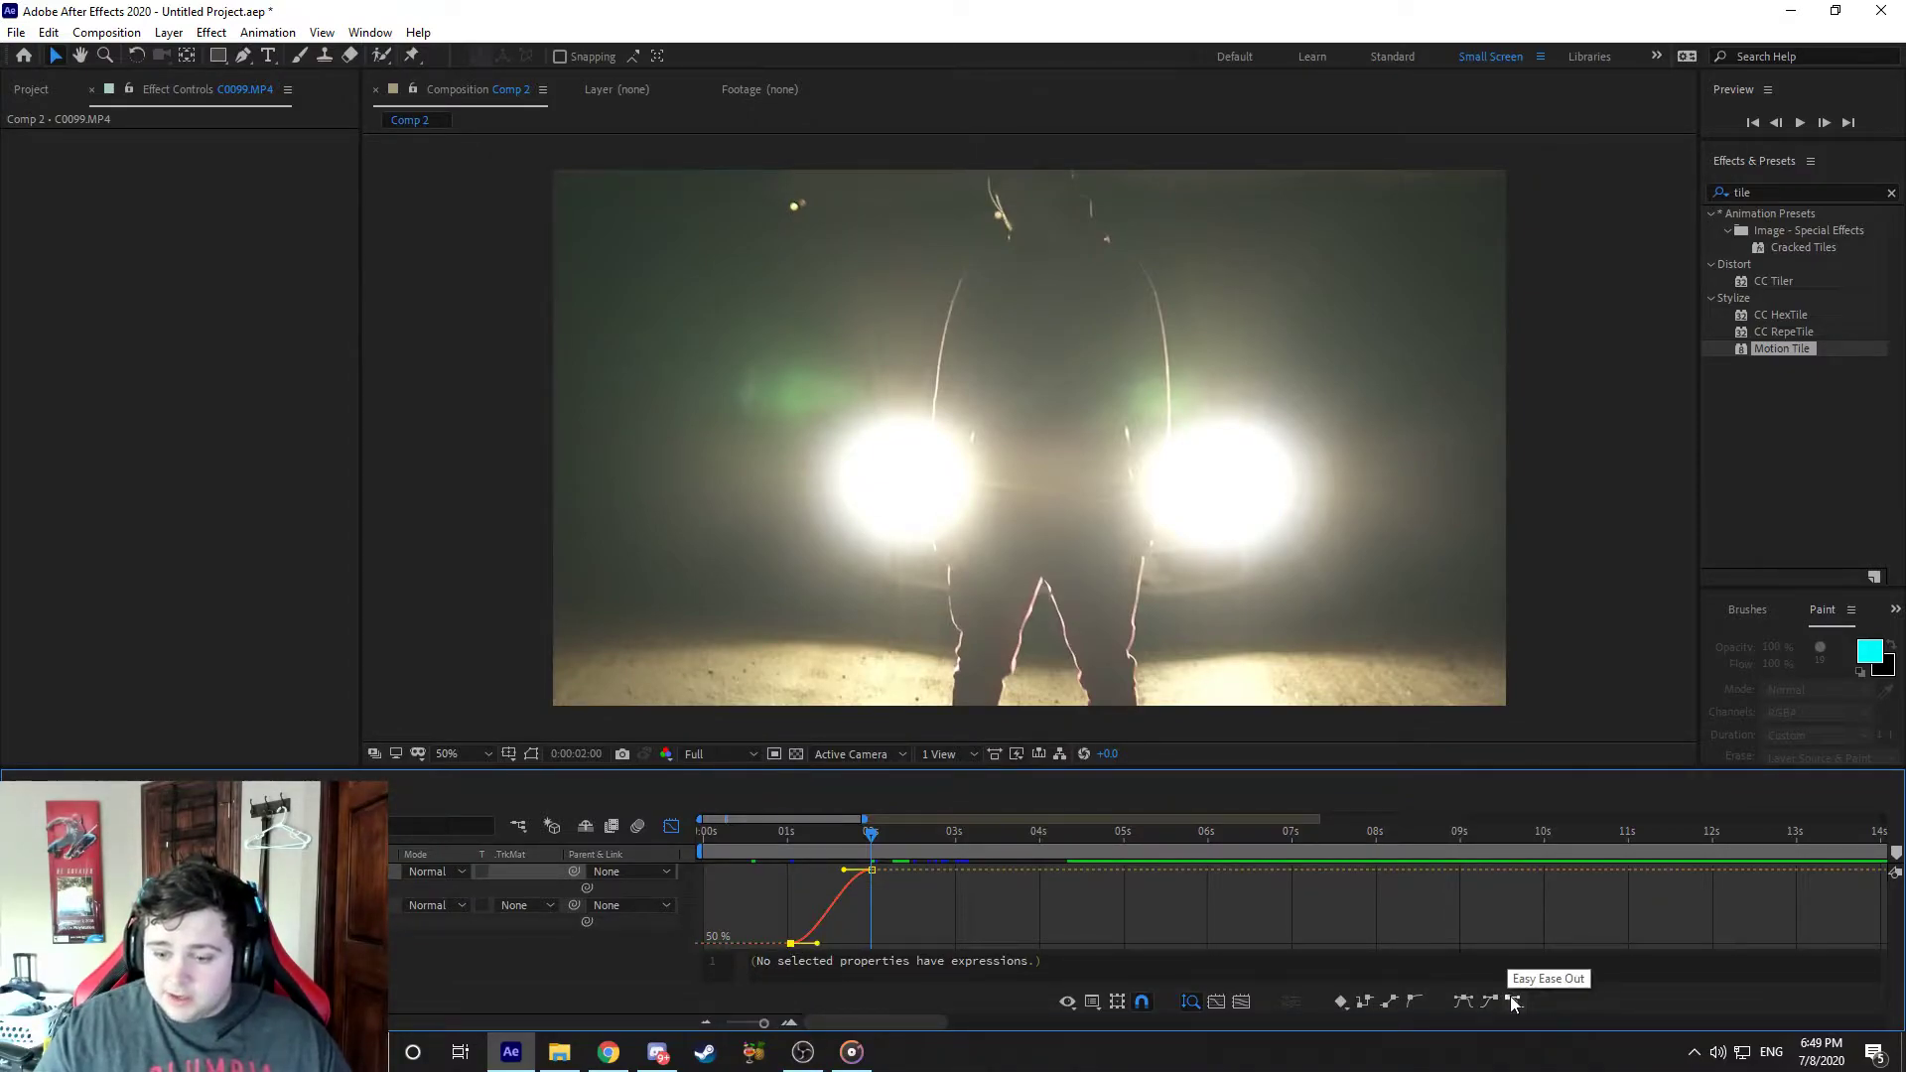
{"action": "left_click", "coordinate": [870, 871]}
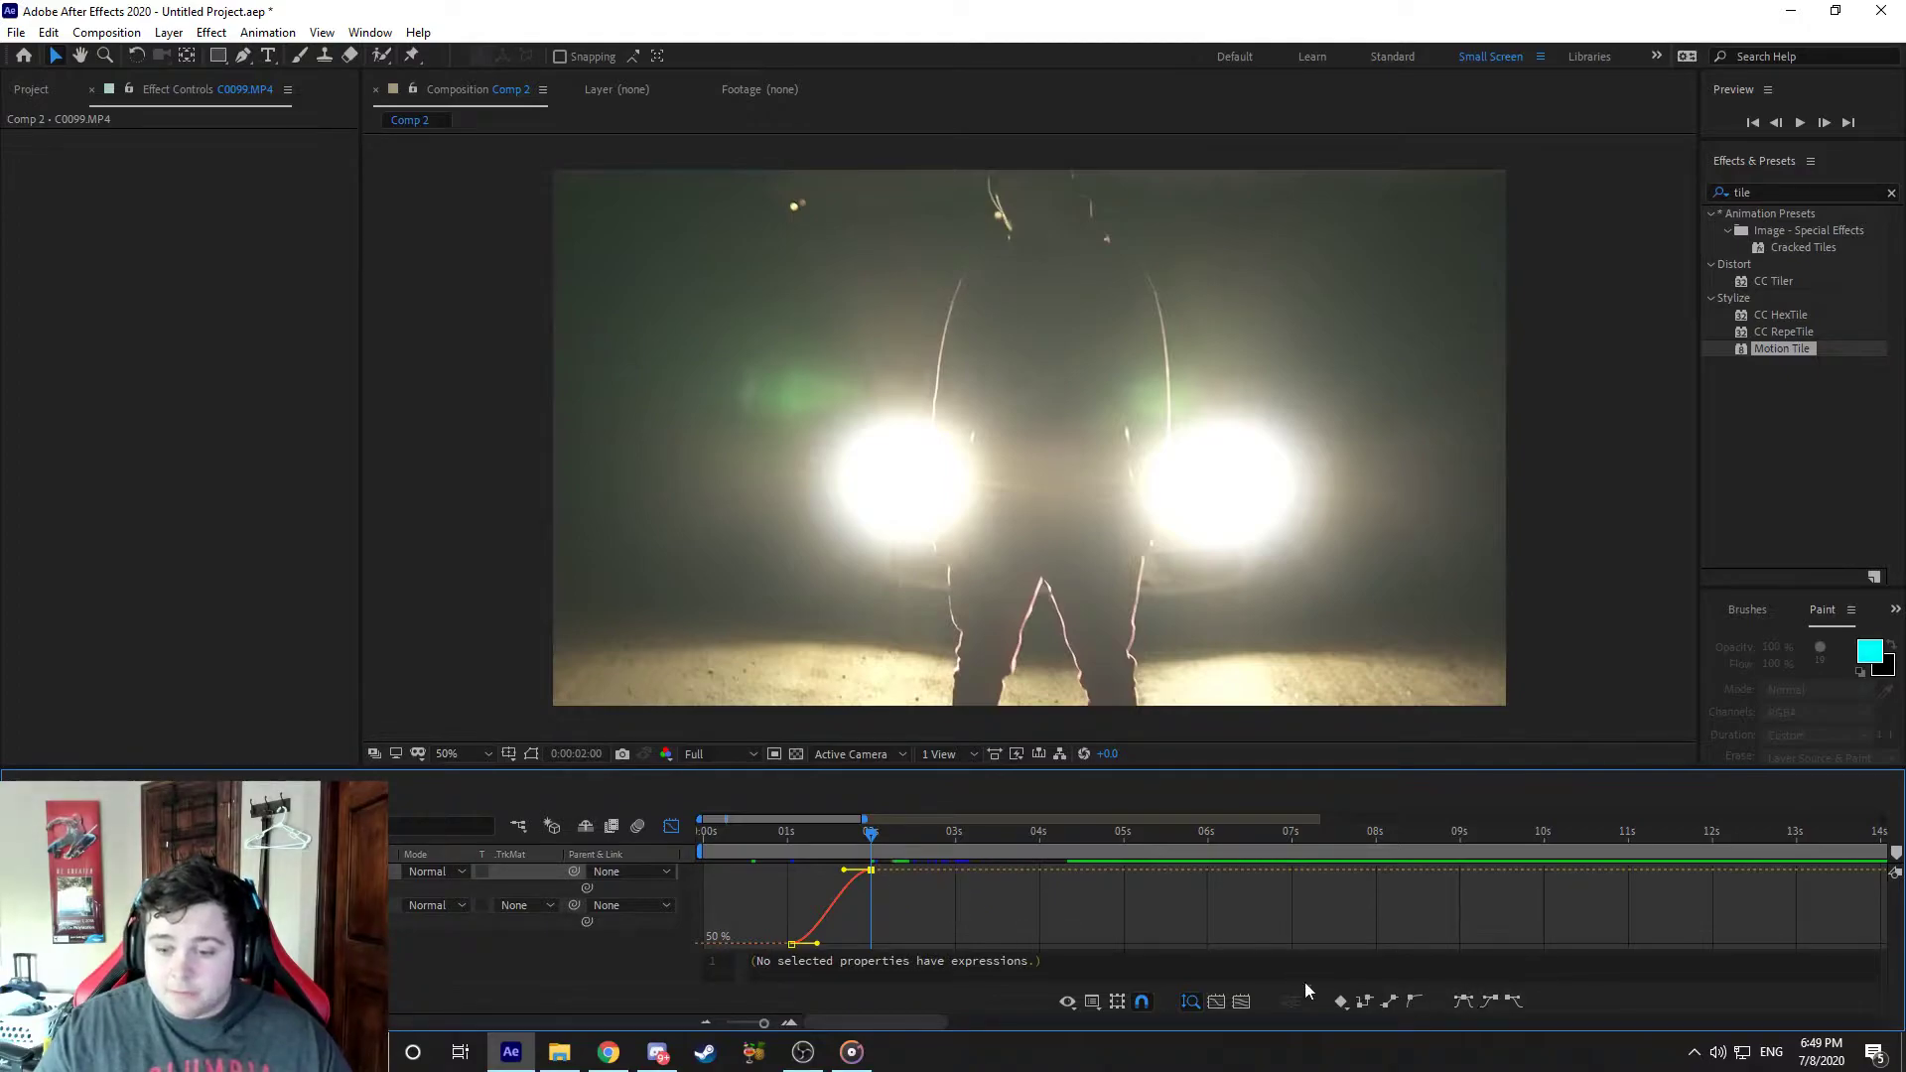
{"action": "left_click", "coordinate": [792, 943]}
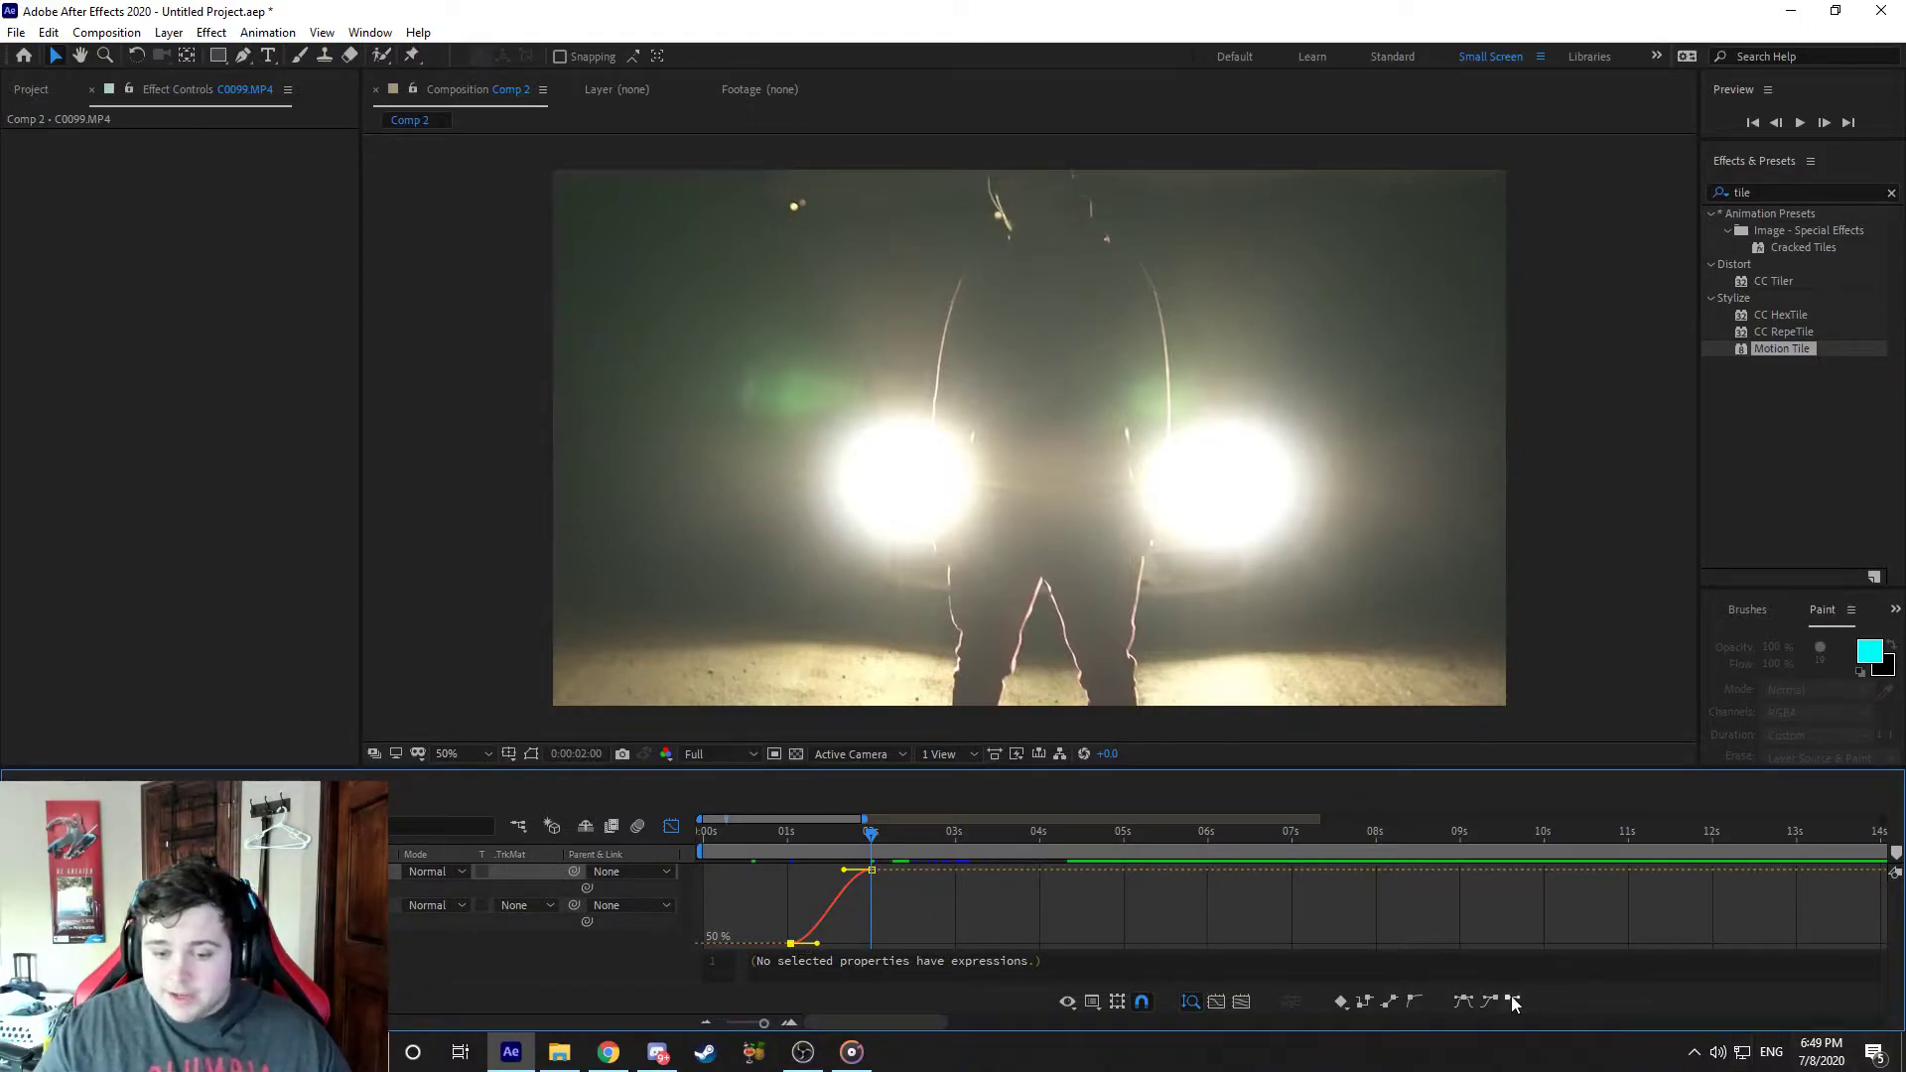
{"action": "left_click", "coordinate": [870, 869]}
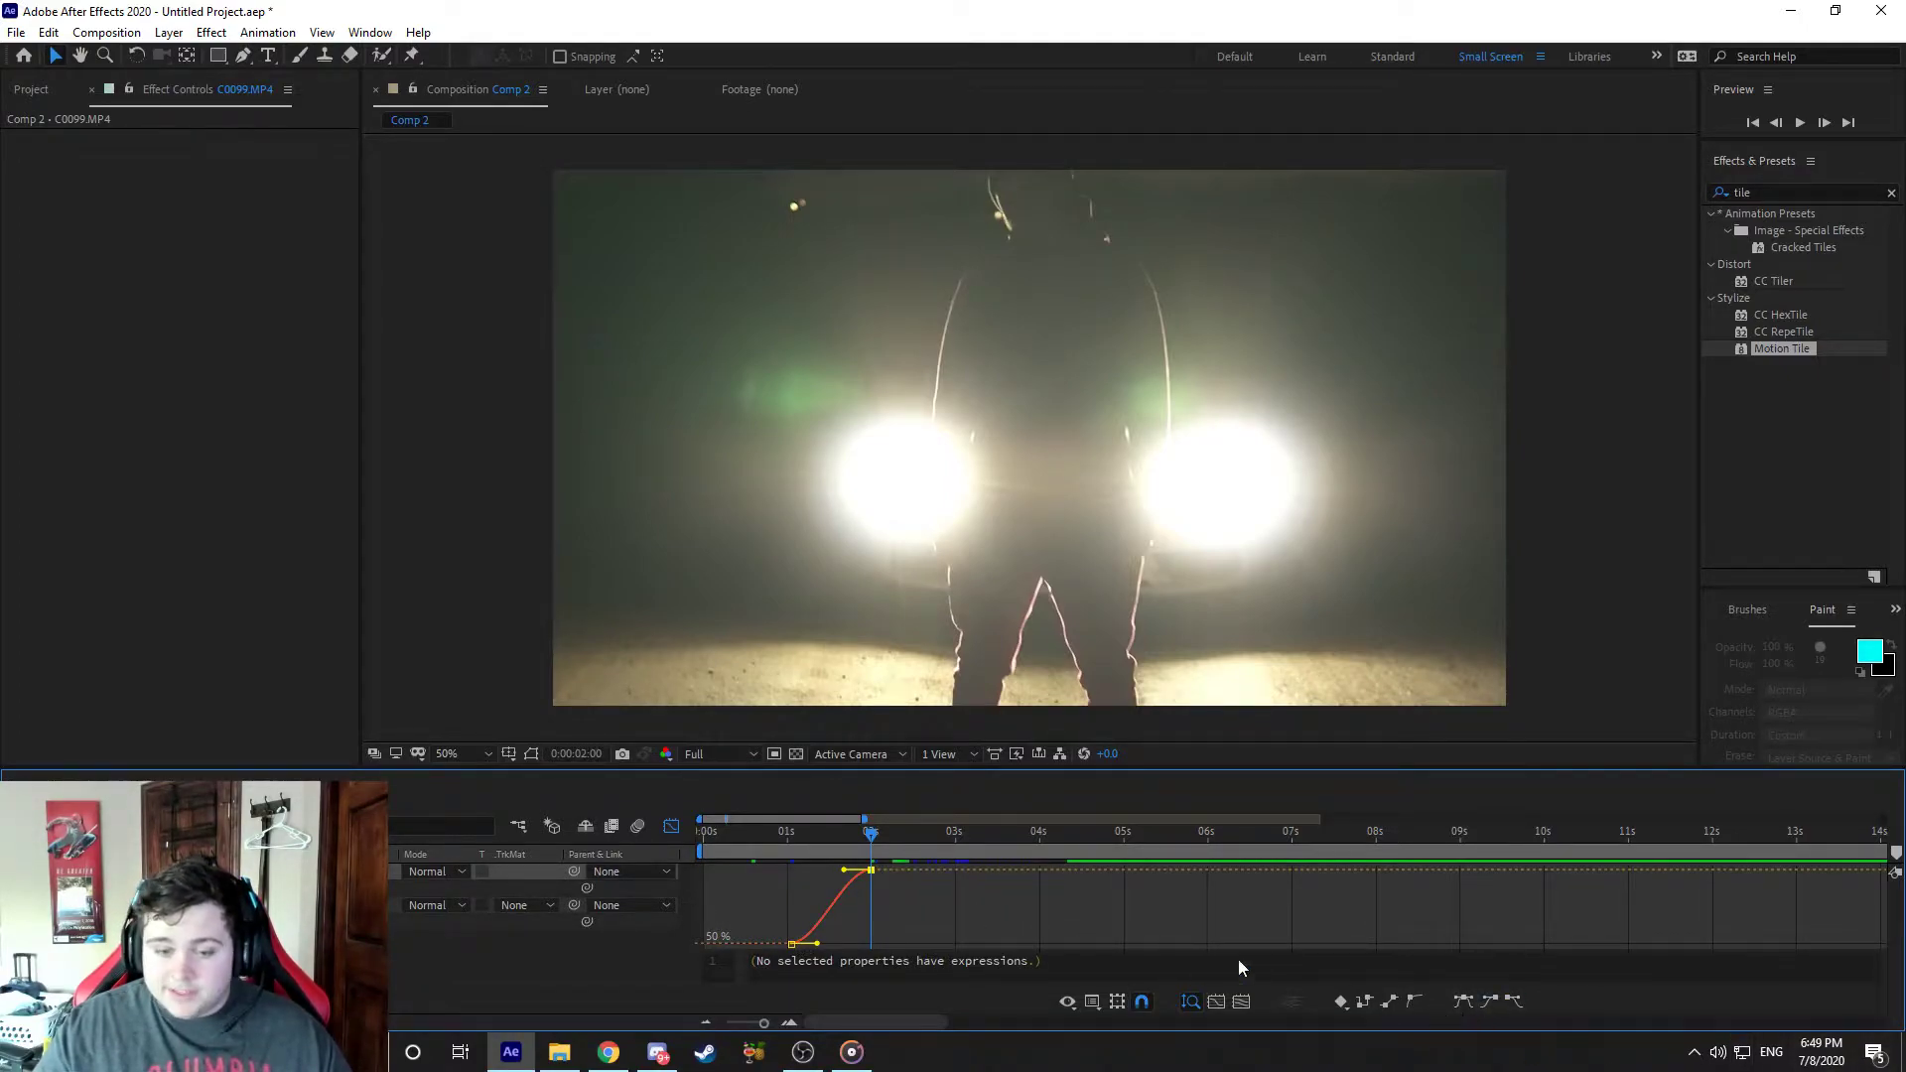
Step: Reshape the C0099.MP4 scale curve to start slowly and finish steeply by lengthening the outgoing handle and lowering the incoming one
{"action": "left_click_drag", "start_coordinate": [818, 943], "coordinate": [787, 824]}
{"action": "left_click", "coordinate": [814, 831]}
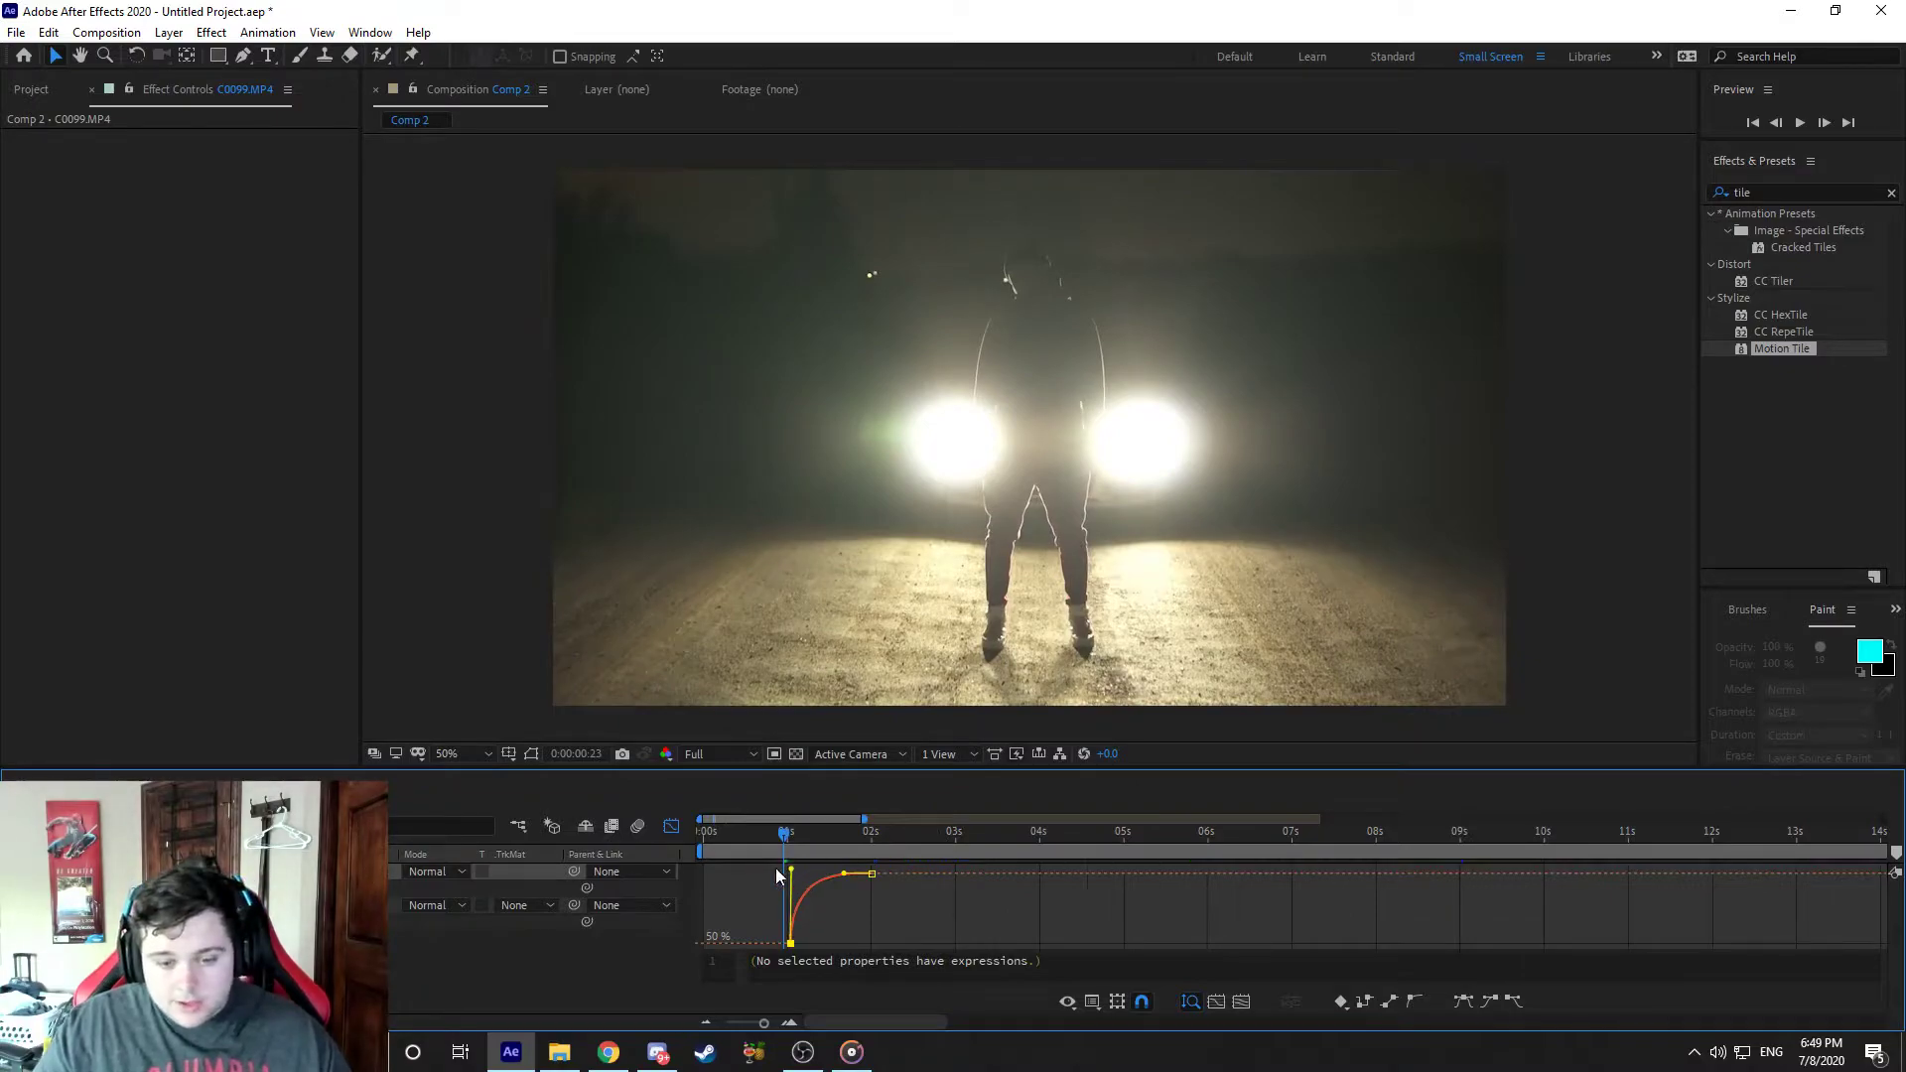
{"action": "left_click_drag", "start_coordinate": [792, 873], "coordinate": [849, 938]}
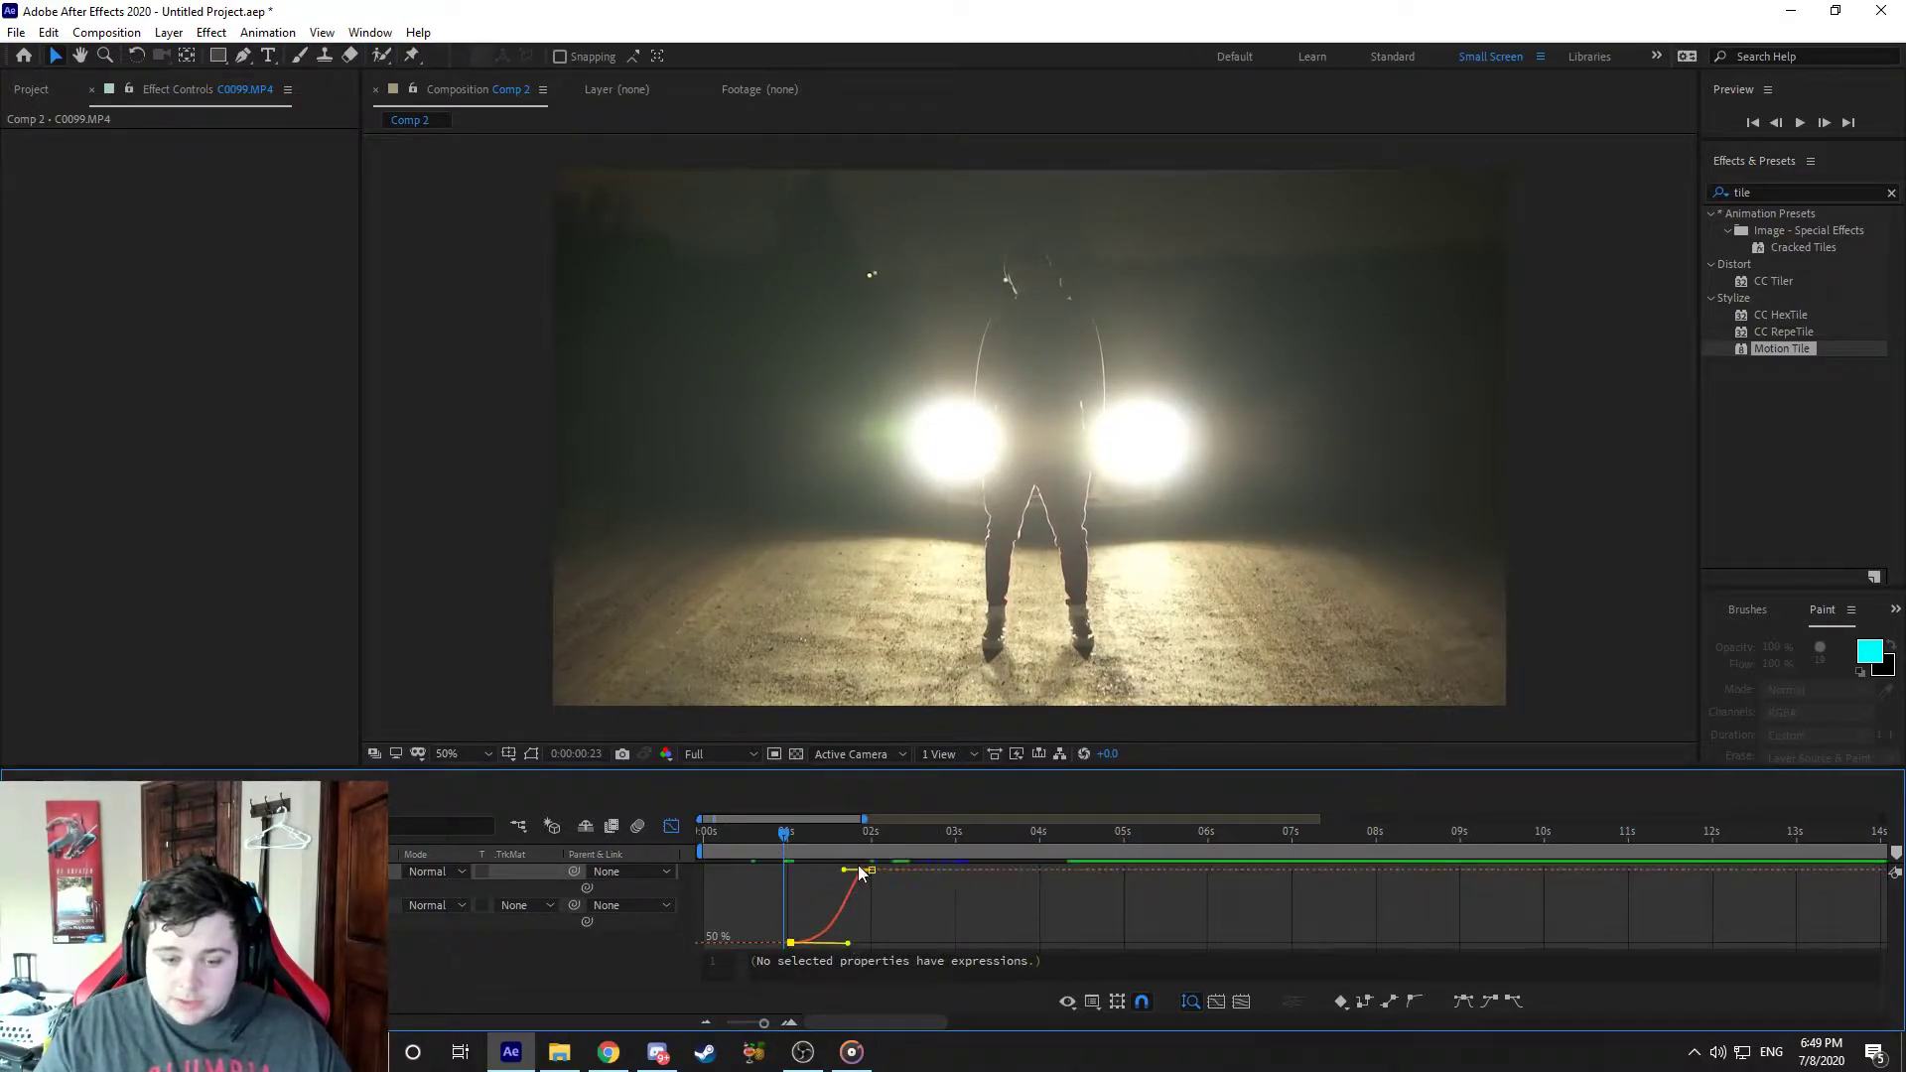
{"action": "left_click_drag", "start_coordinate": [844, 871], "coordinate": [869, 938]}
{"action": "mouse_move", "coordinate": [788, 839]}
{"action": "left_mouse_down"}
{"action": "mouse_move", "coordinate": [868, 836]}
{"action": "mouse_move", "coordinate": [788, 866]}
{"action": "left_mouse_up"}
{"action": "left_click", "coordinate": [671, 826]}
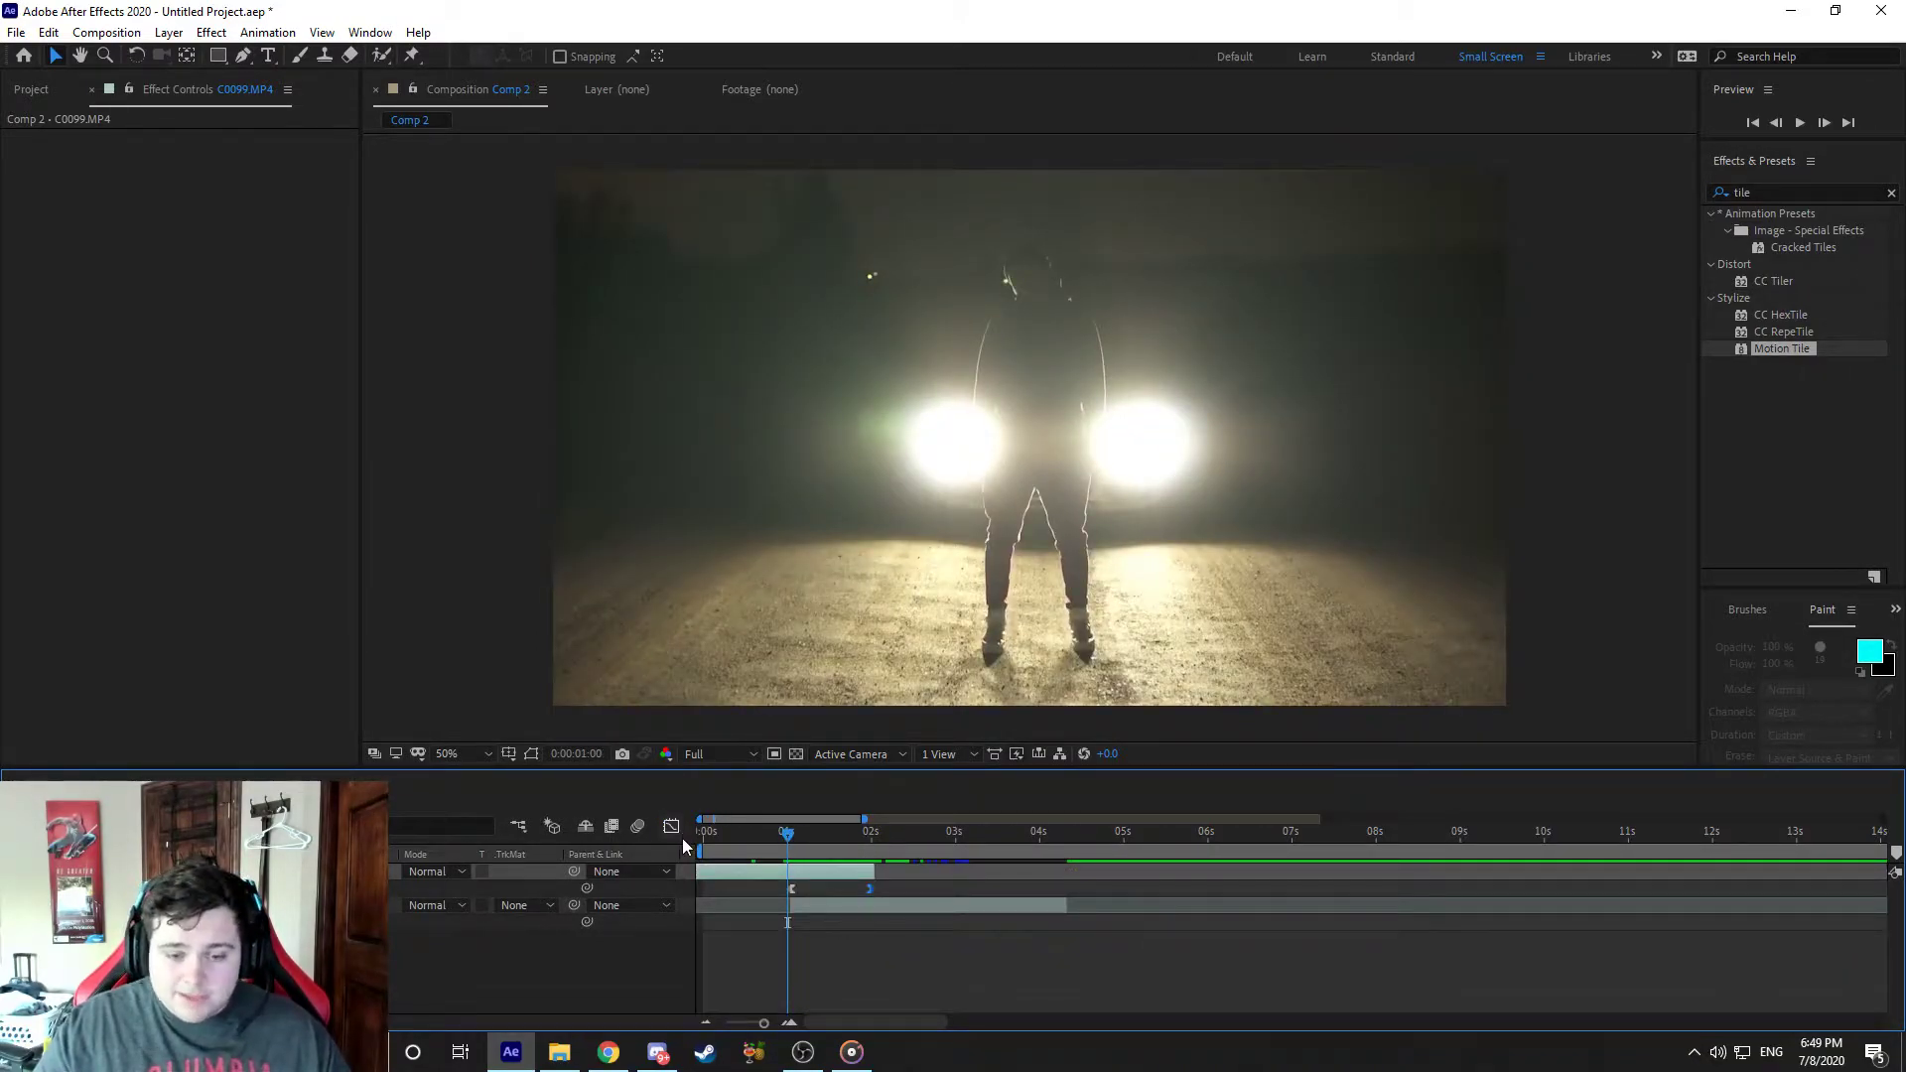
Step: Keyframe the scale of the A003_03020335_C026.braw clip at 0:00:02:01, and a larger scale at 0:00:03:00
{"action": "left_click", "coordinate": [909, 903]}
{"action": "mouse_move", "coordinate": [880, 836]}
{"action": "left_mouse_down"}
{"action": "mouse_move", "coordinate": [847, 836]}
{"action": "mouse_move", "coordinate": [870, 836]}
{"action": "left_mouse_up"}
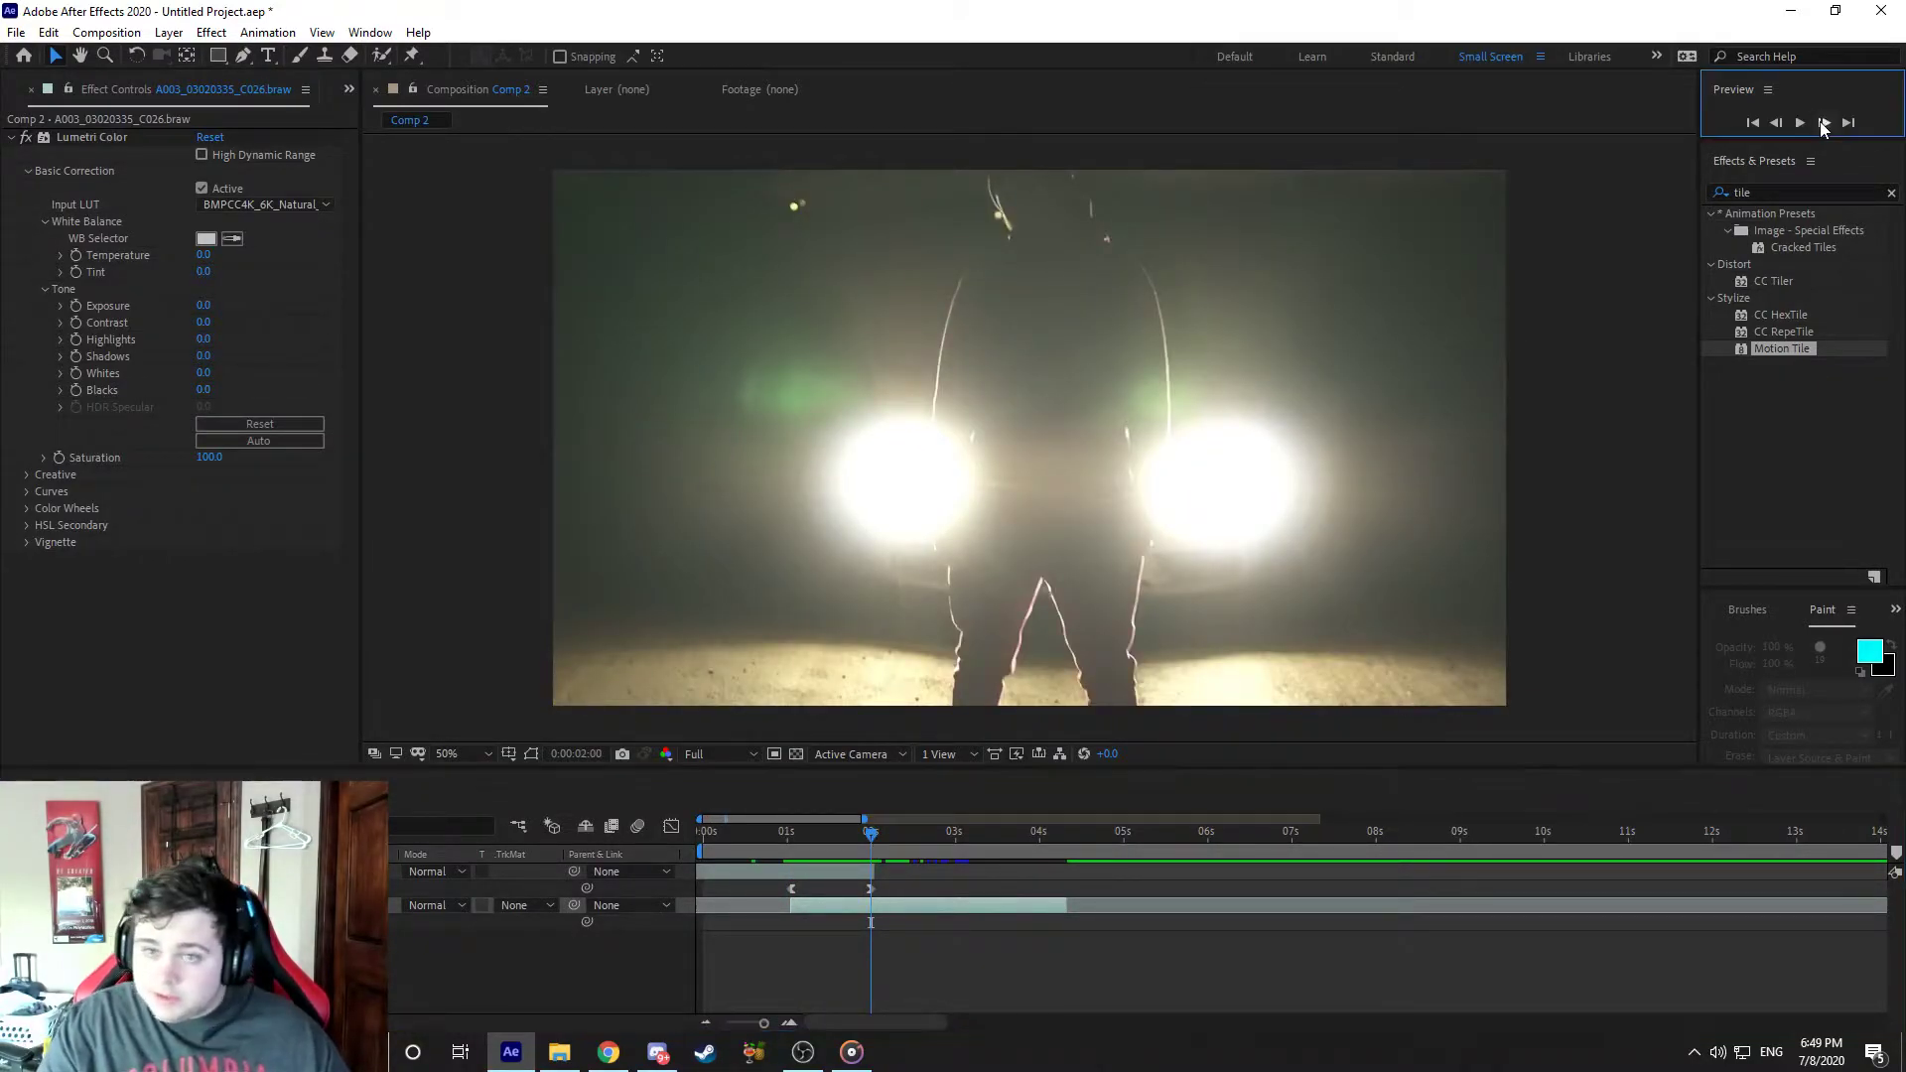
{"action": "key", "text": "Page_Down"}
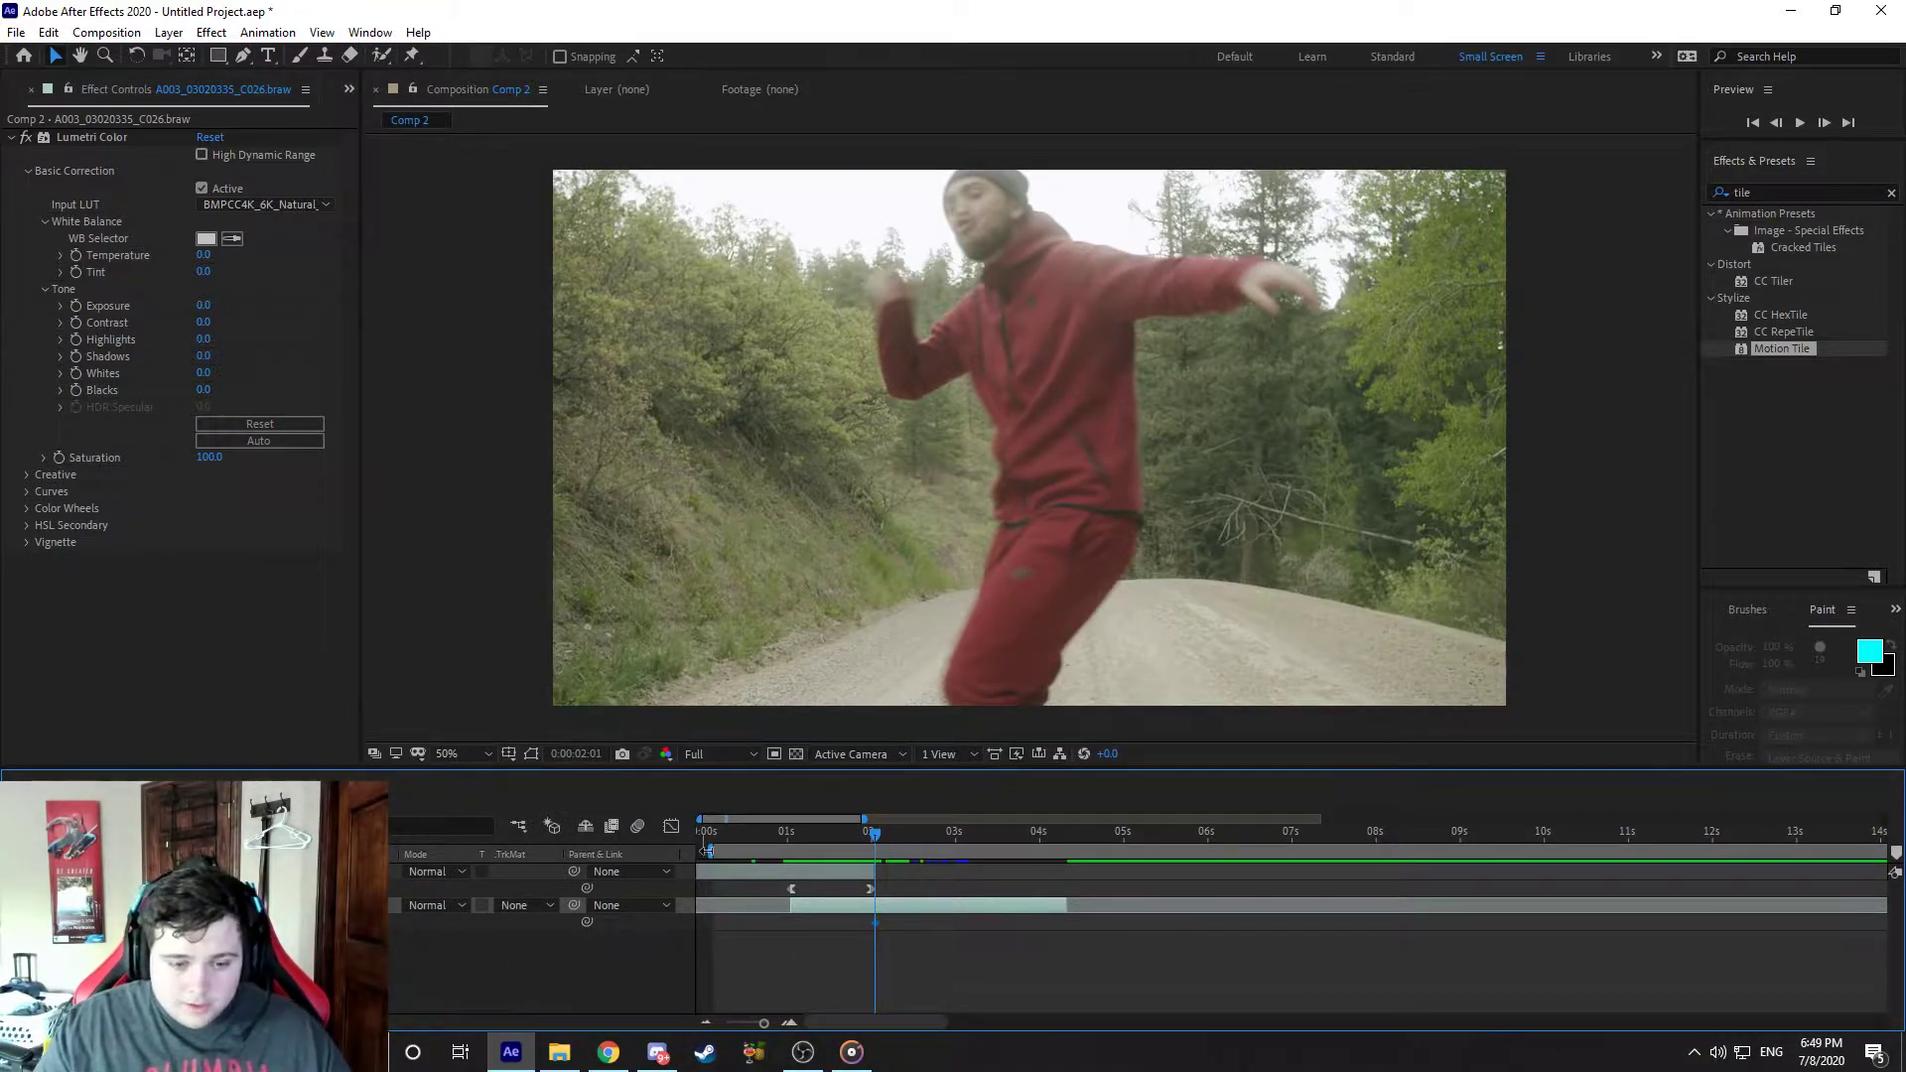
{"action": "left_click_drag", "start_coordinate": [892, 836], "coordinate": [957, 837]}
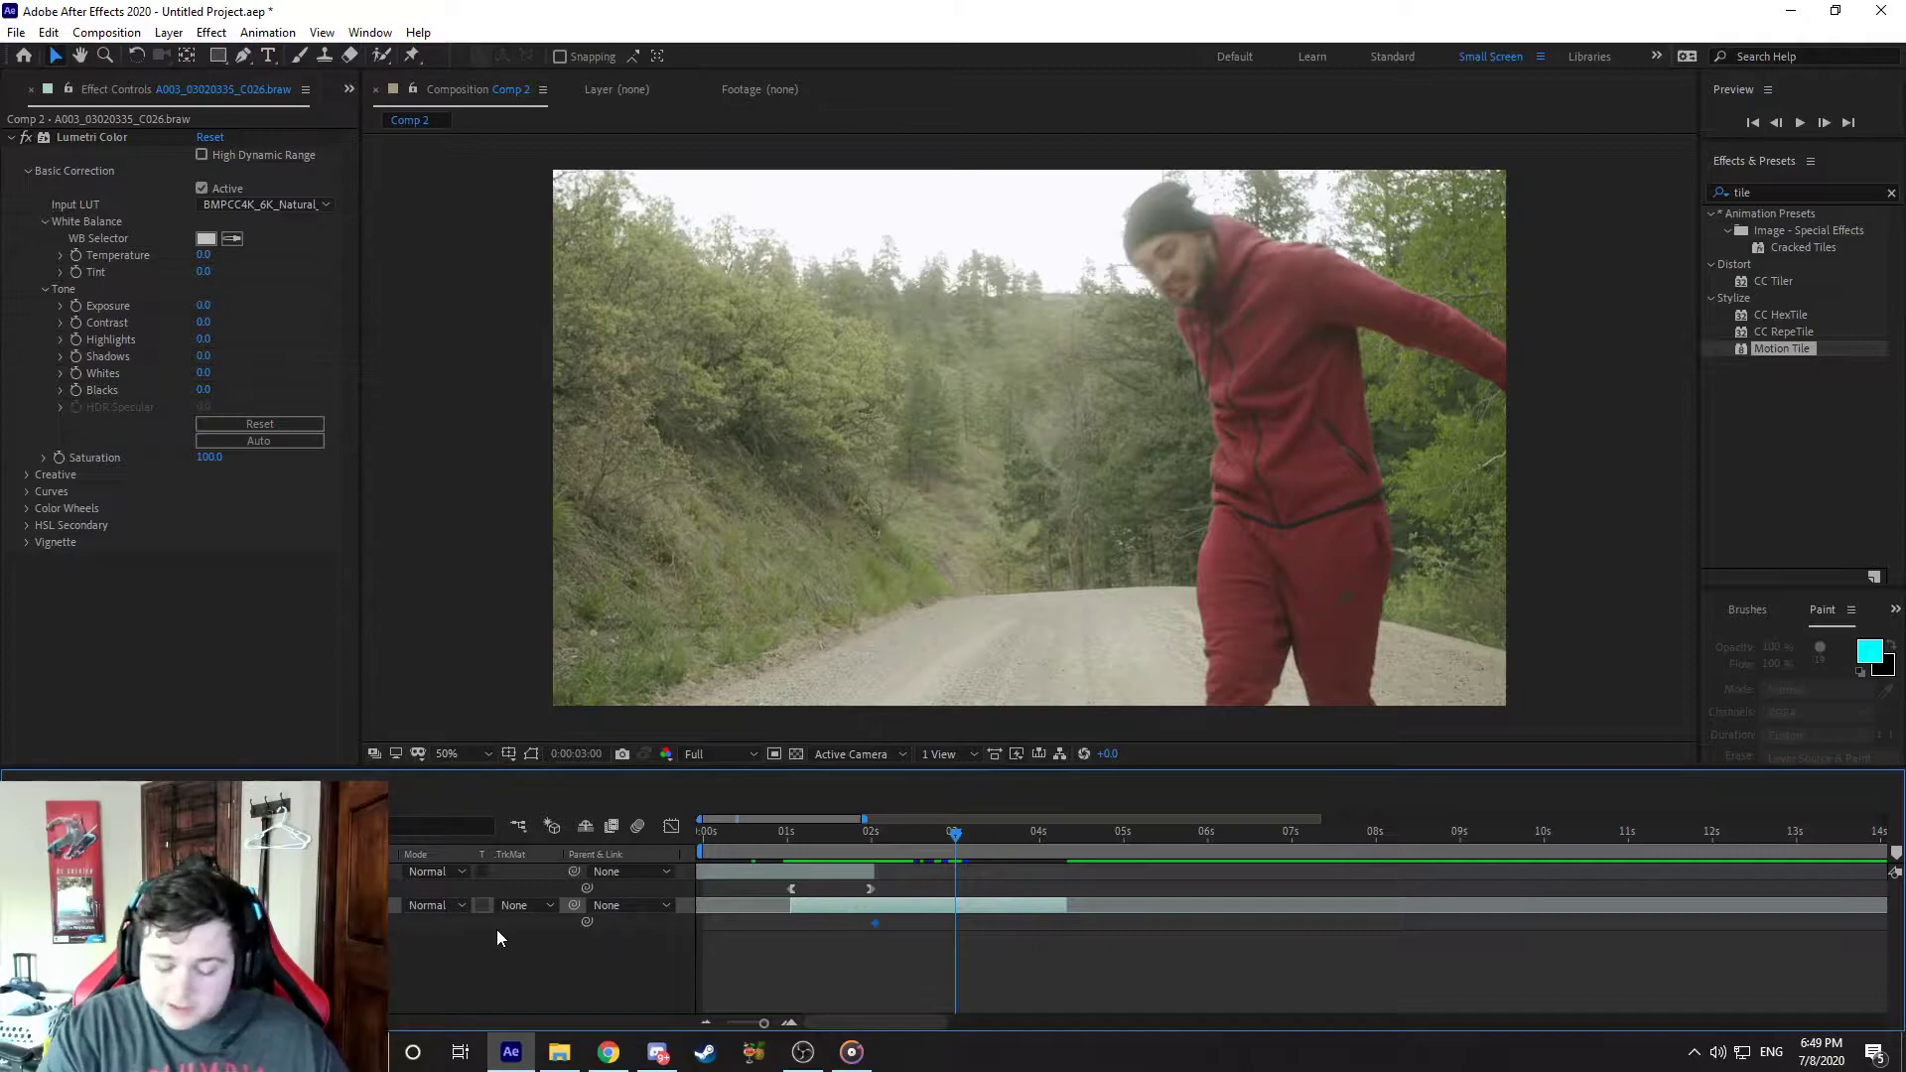
{"action": "key", "text": "ctrl+v"}
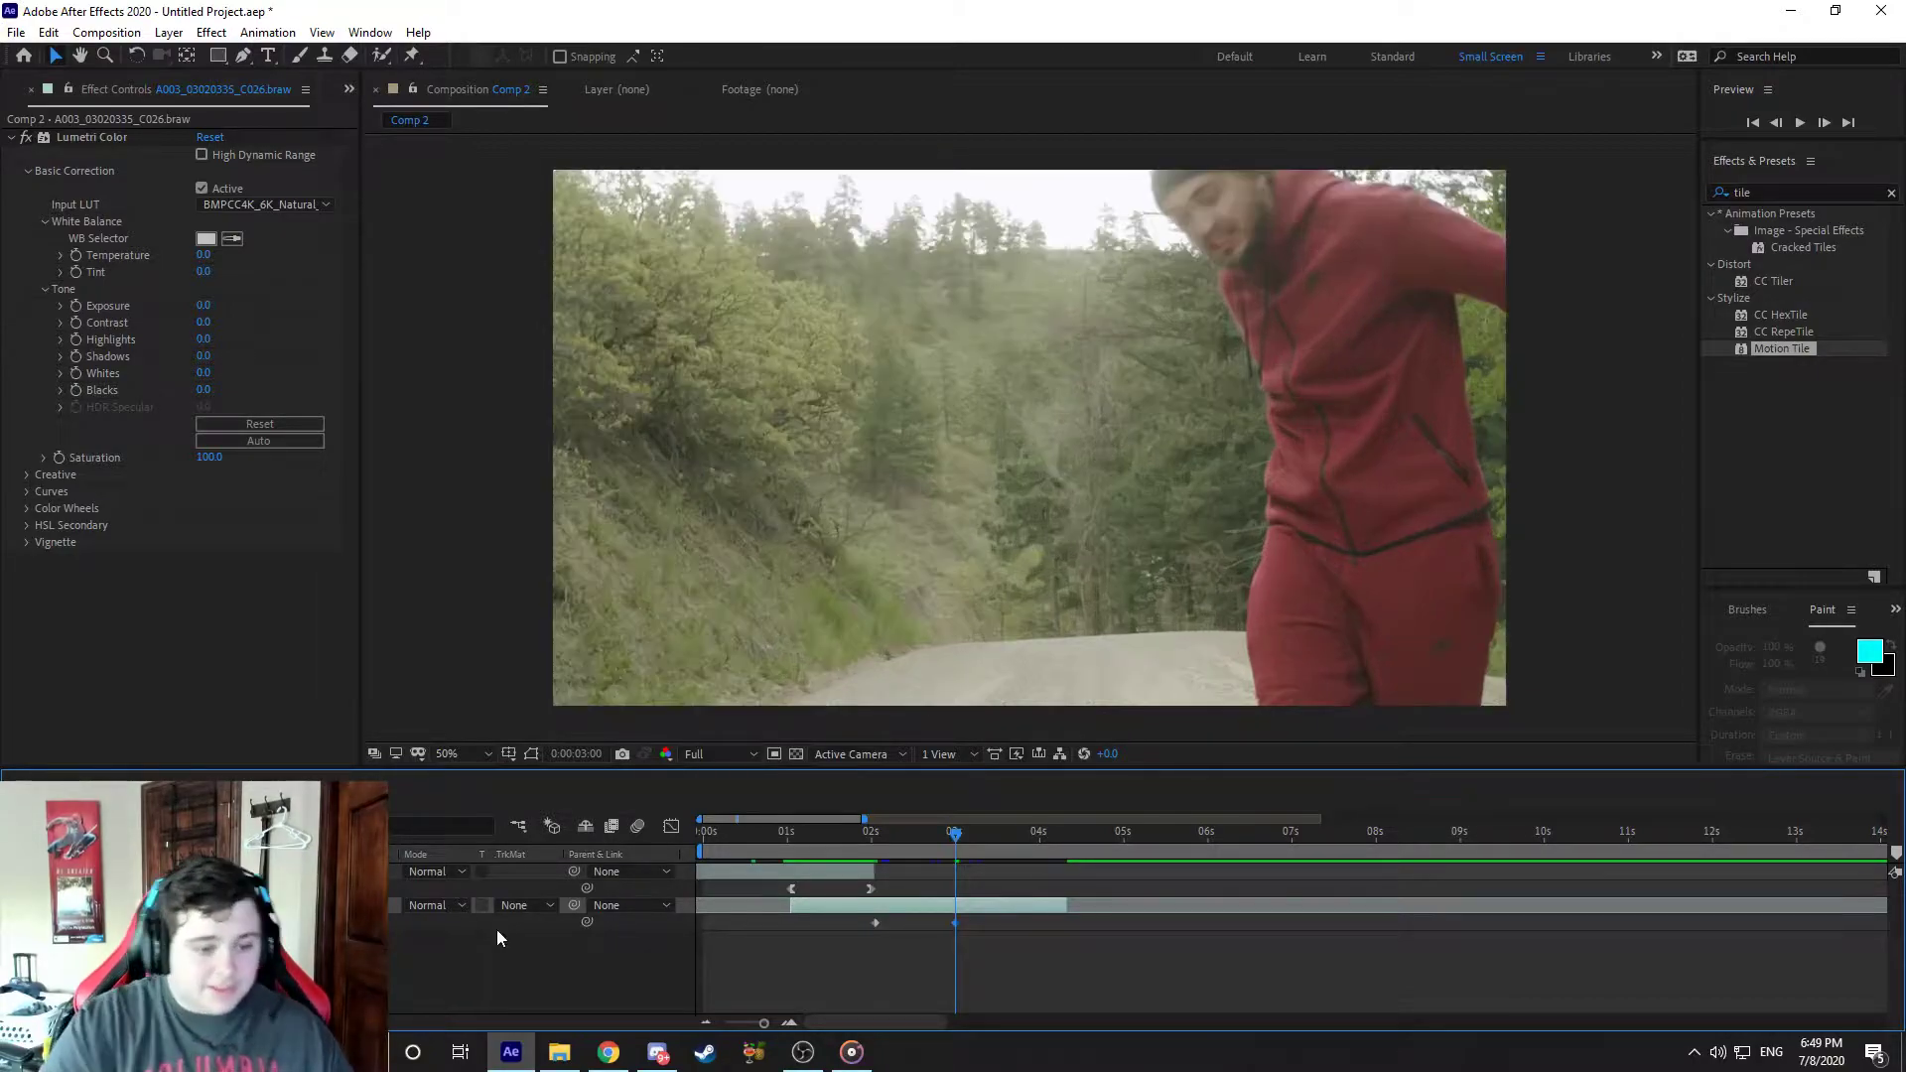
Step: Ease out of the second clip's first scale keyframe and into its last, pulling the outgoing handle straight up for a fast start
{"action": "left_click", "coordinate": [671, 826]}
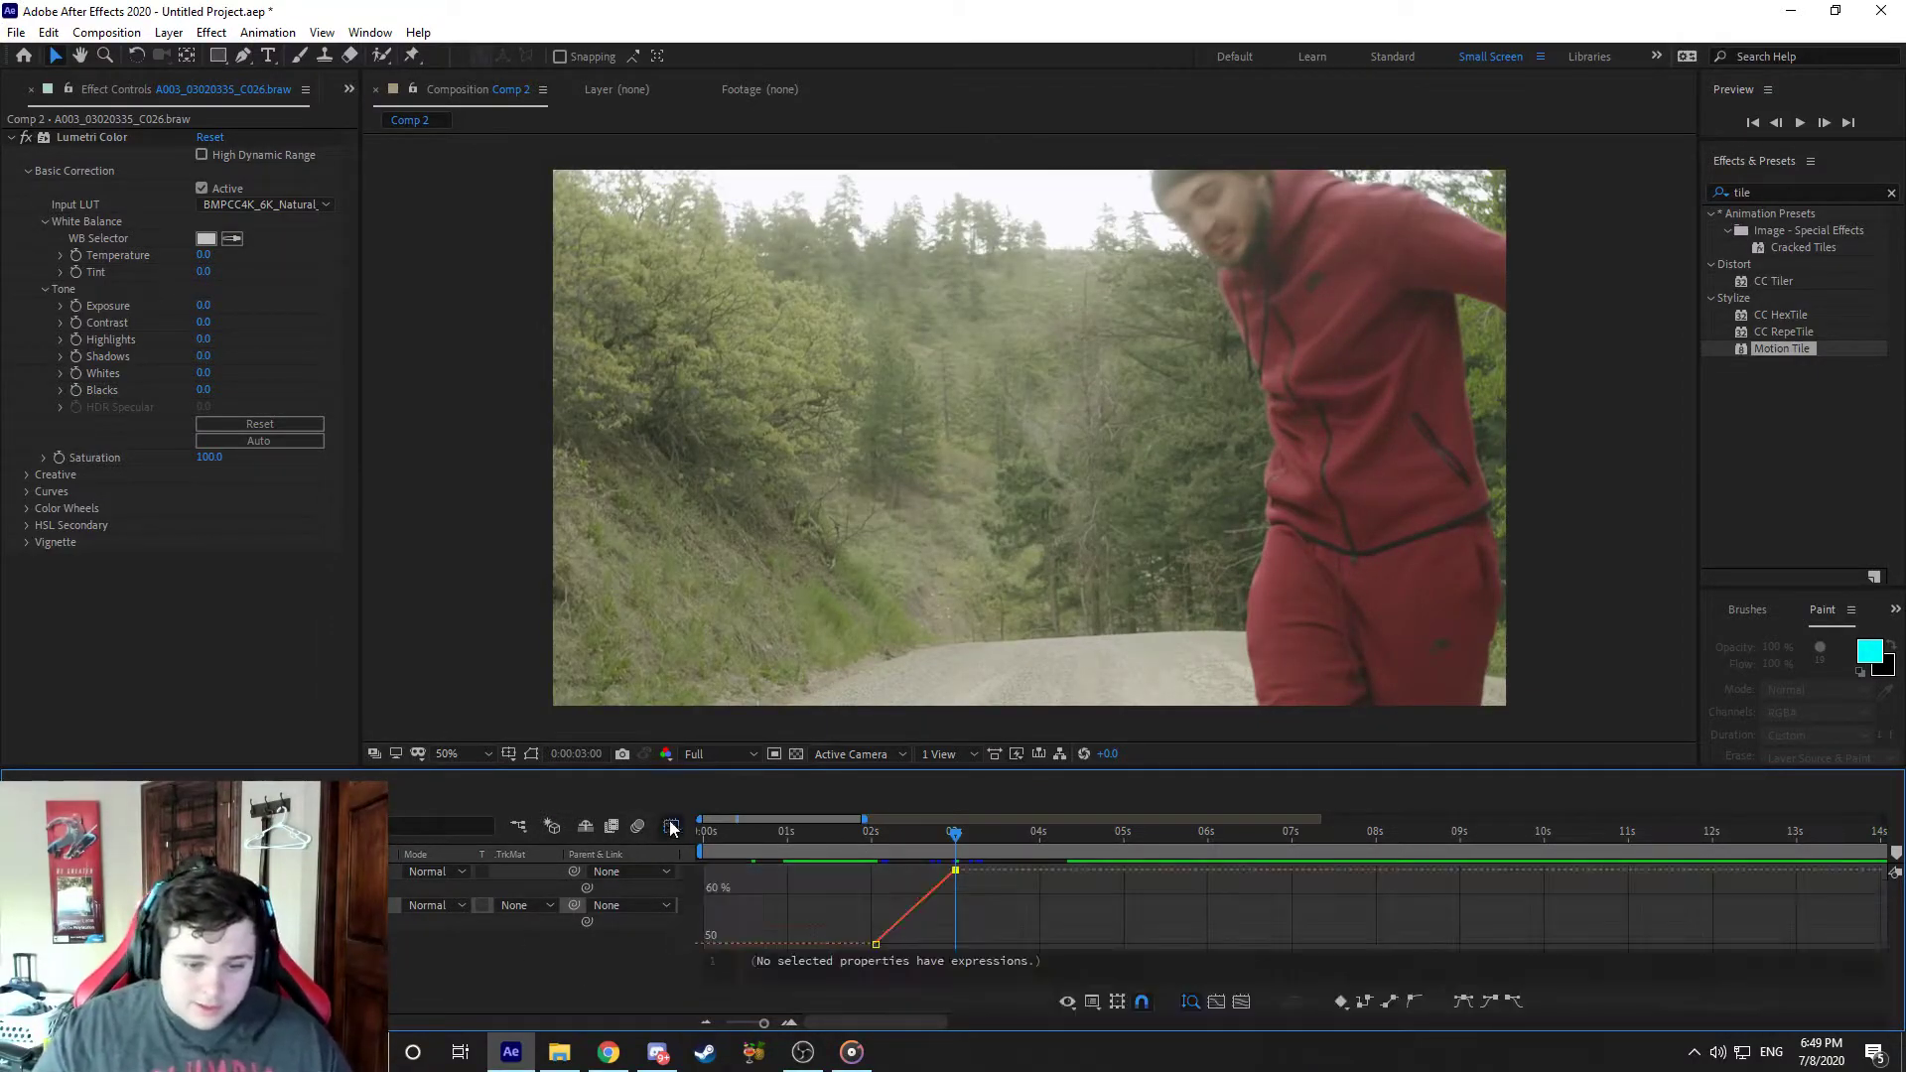
{"action": "left_click", "coordinate": [1513, 1001]}
{"action": "left_click", "coordinate": [955, 870]}
{"action": "left_click", "coordinate": [1489, 1001]}
{"action": "left_click_drag", "start_coordinate": [901, 943], "coordinate": [927, 914]}
{"action": "left_click", "coordinate": [901, 880]}
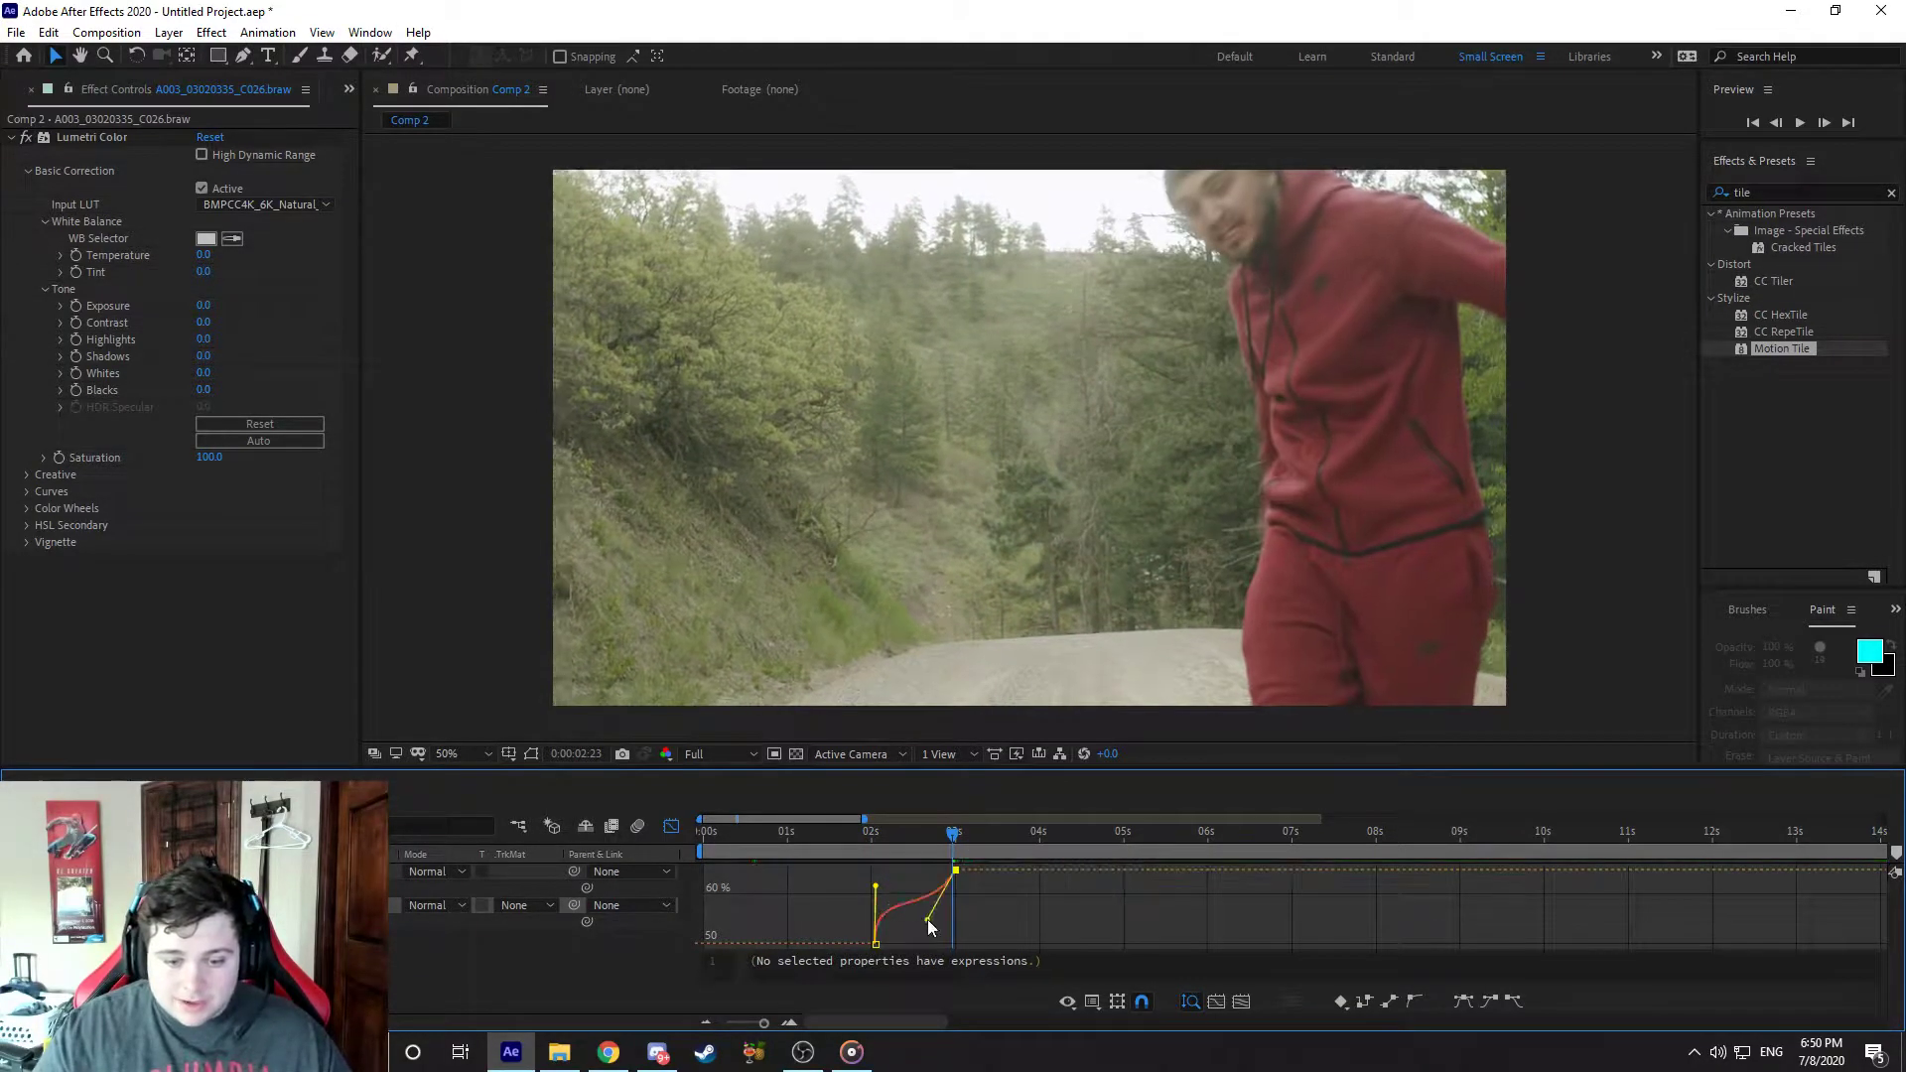
Step: Preview the second clip's zoom from about 0:00:02:03
{"action": "left_click_drag", "start_coordinate": [950, 842], "coordinate": [880, 840]}
{"action": "key", "text": "space"}
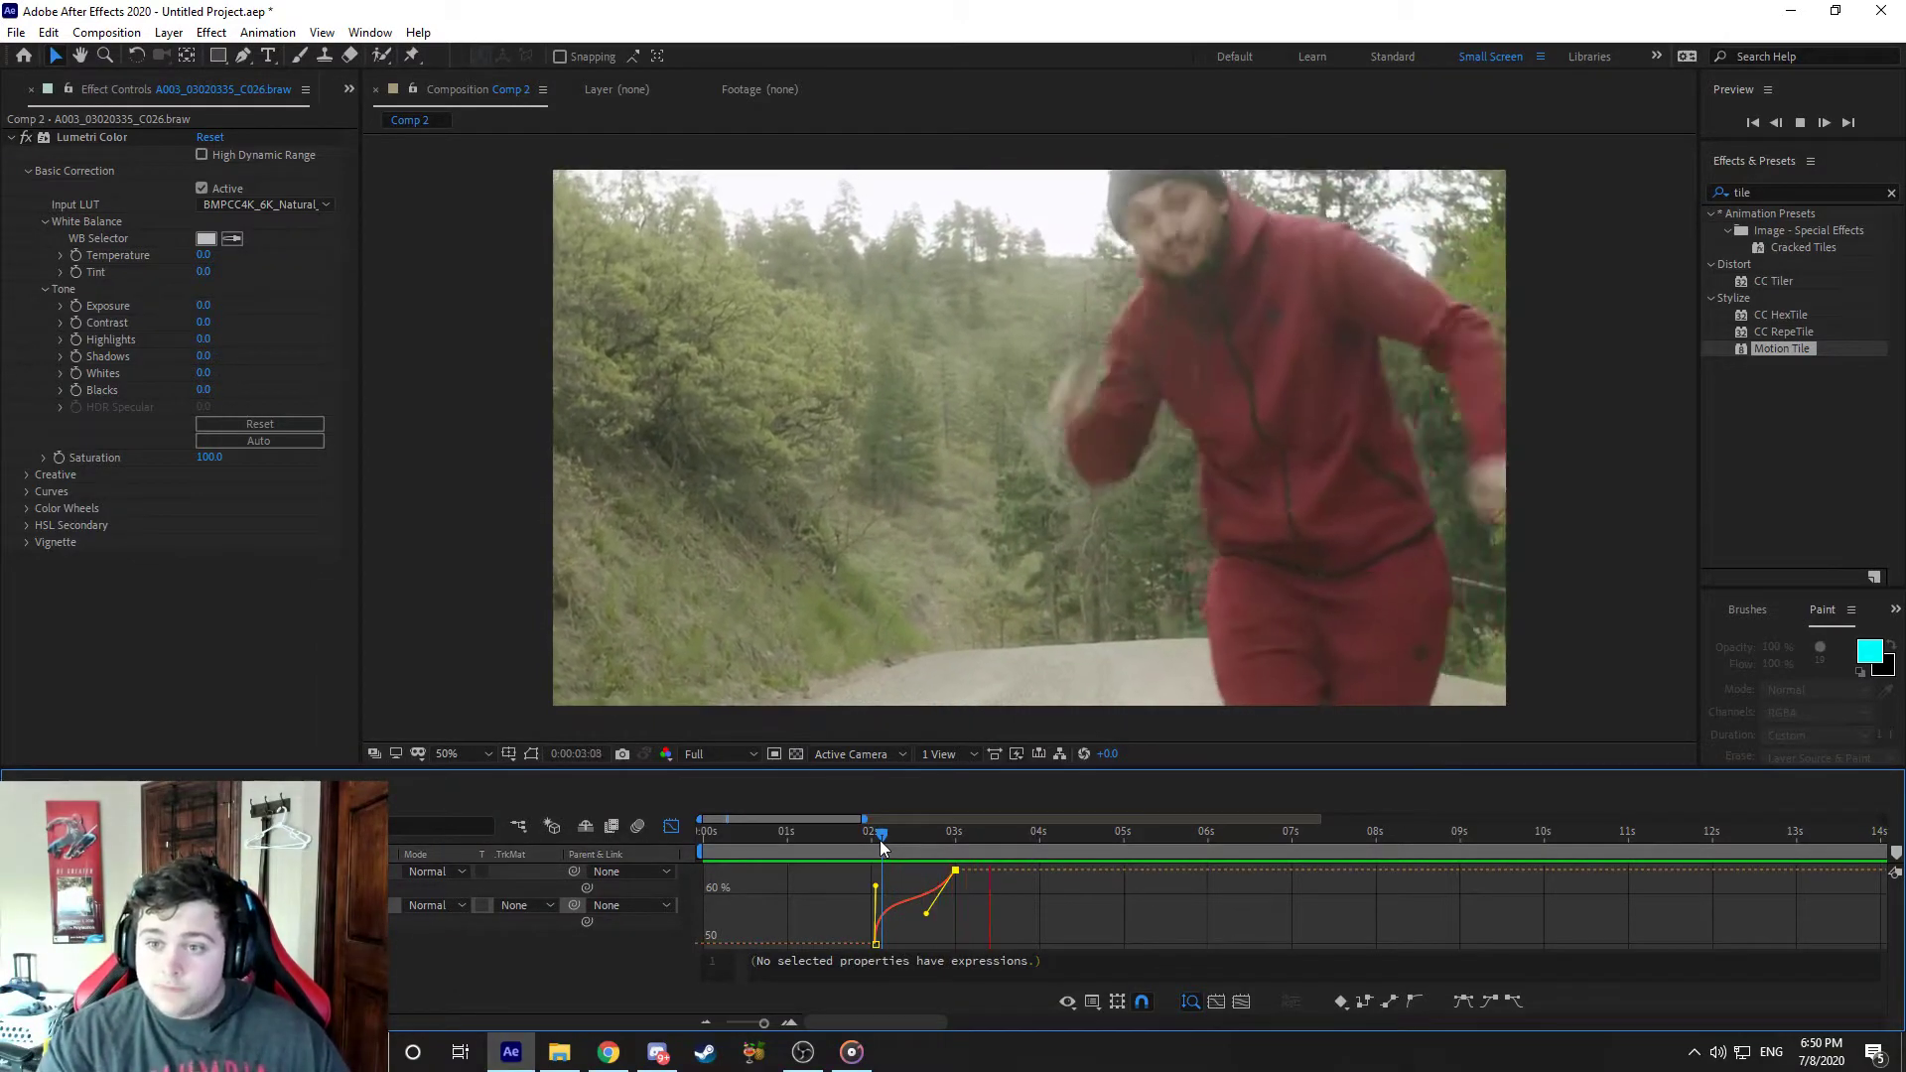
{"action": "key", "text": "space"}
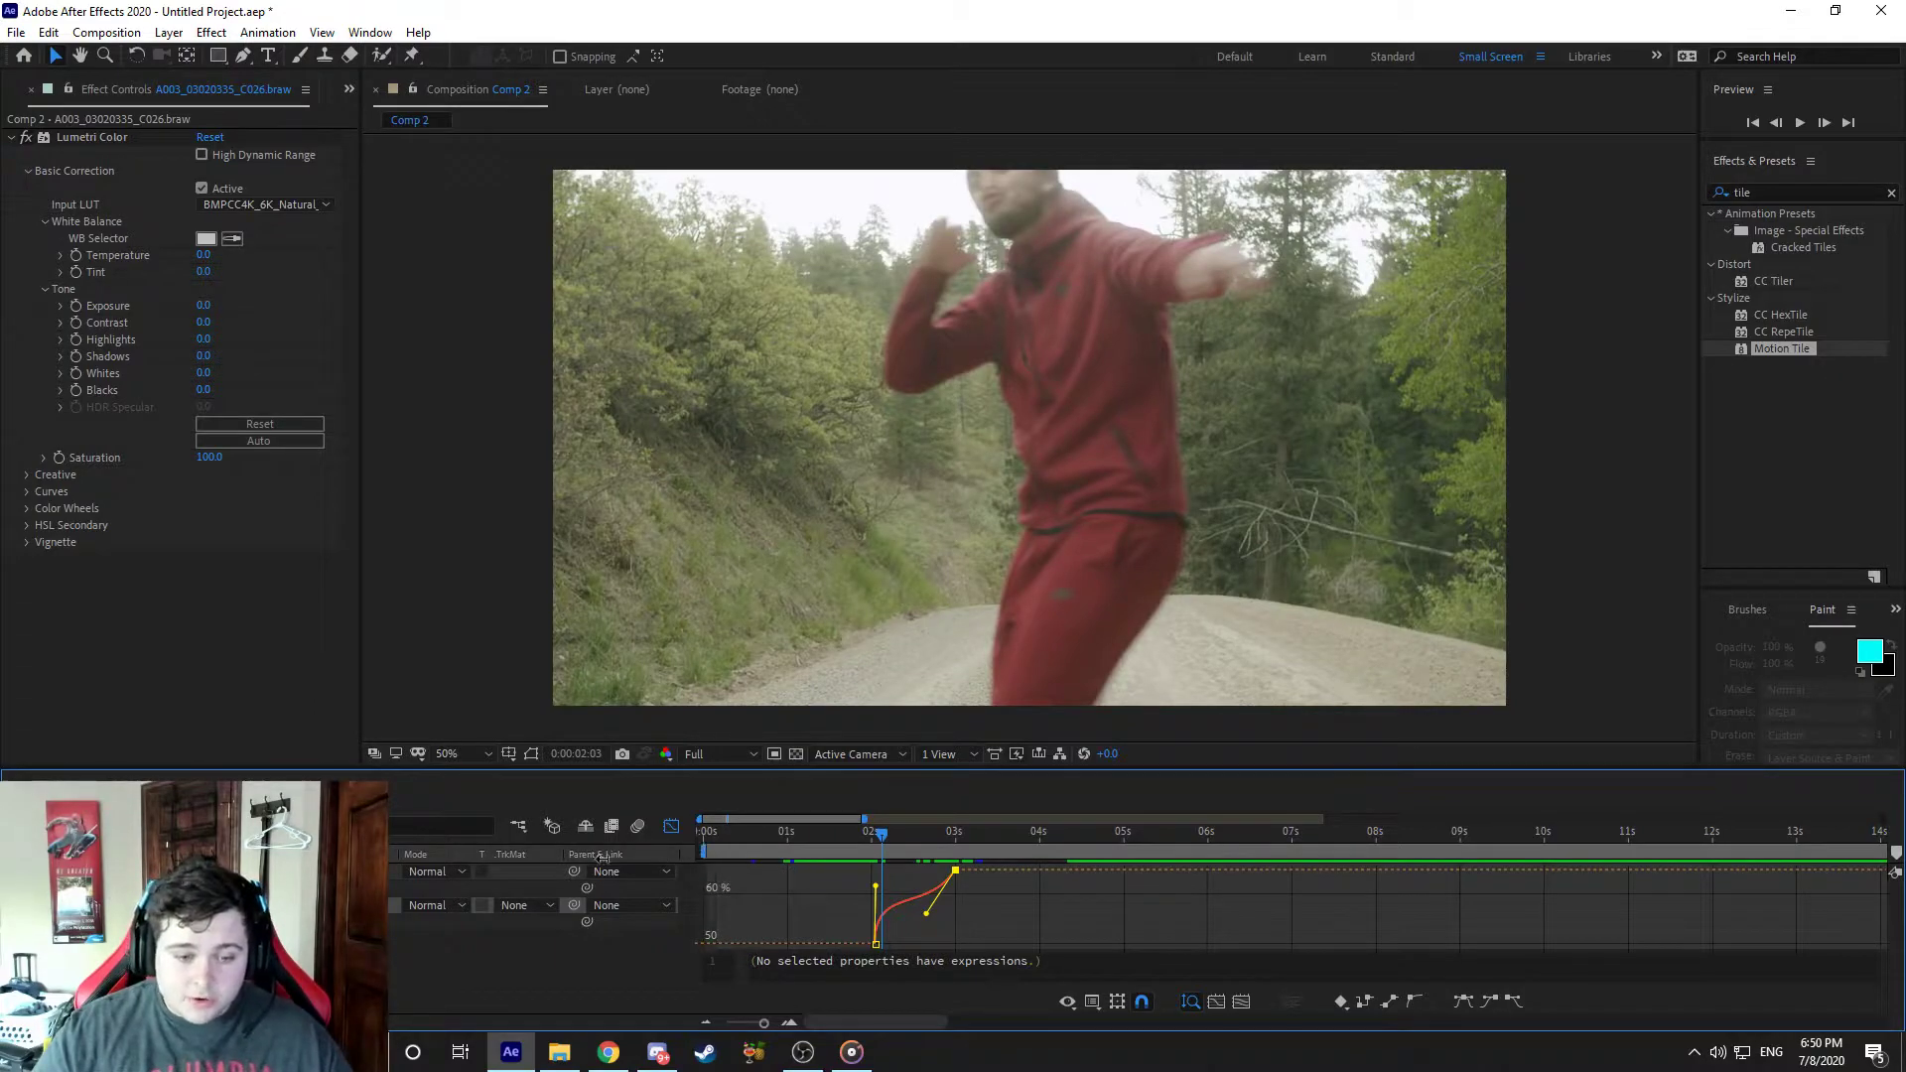
Step: Readjust the incoming handle of the second clip's last scale keyframe, and preview the transition from just before one second
{"action": "left_click", "coordinate": [904, 886]}
{"action": "left_click", "coordinate": [954, 871]}
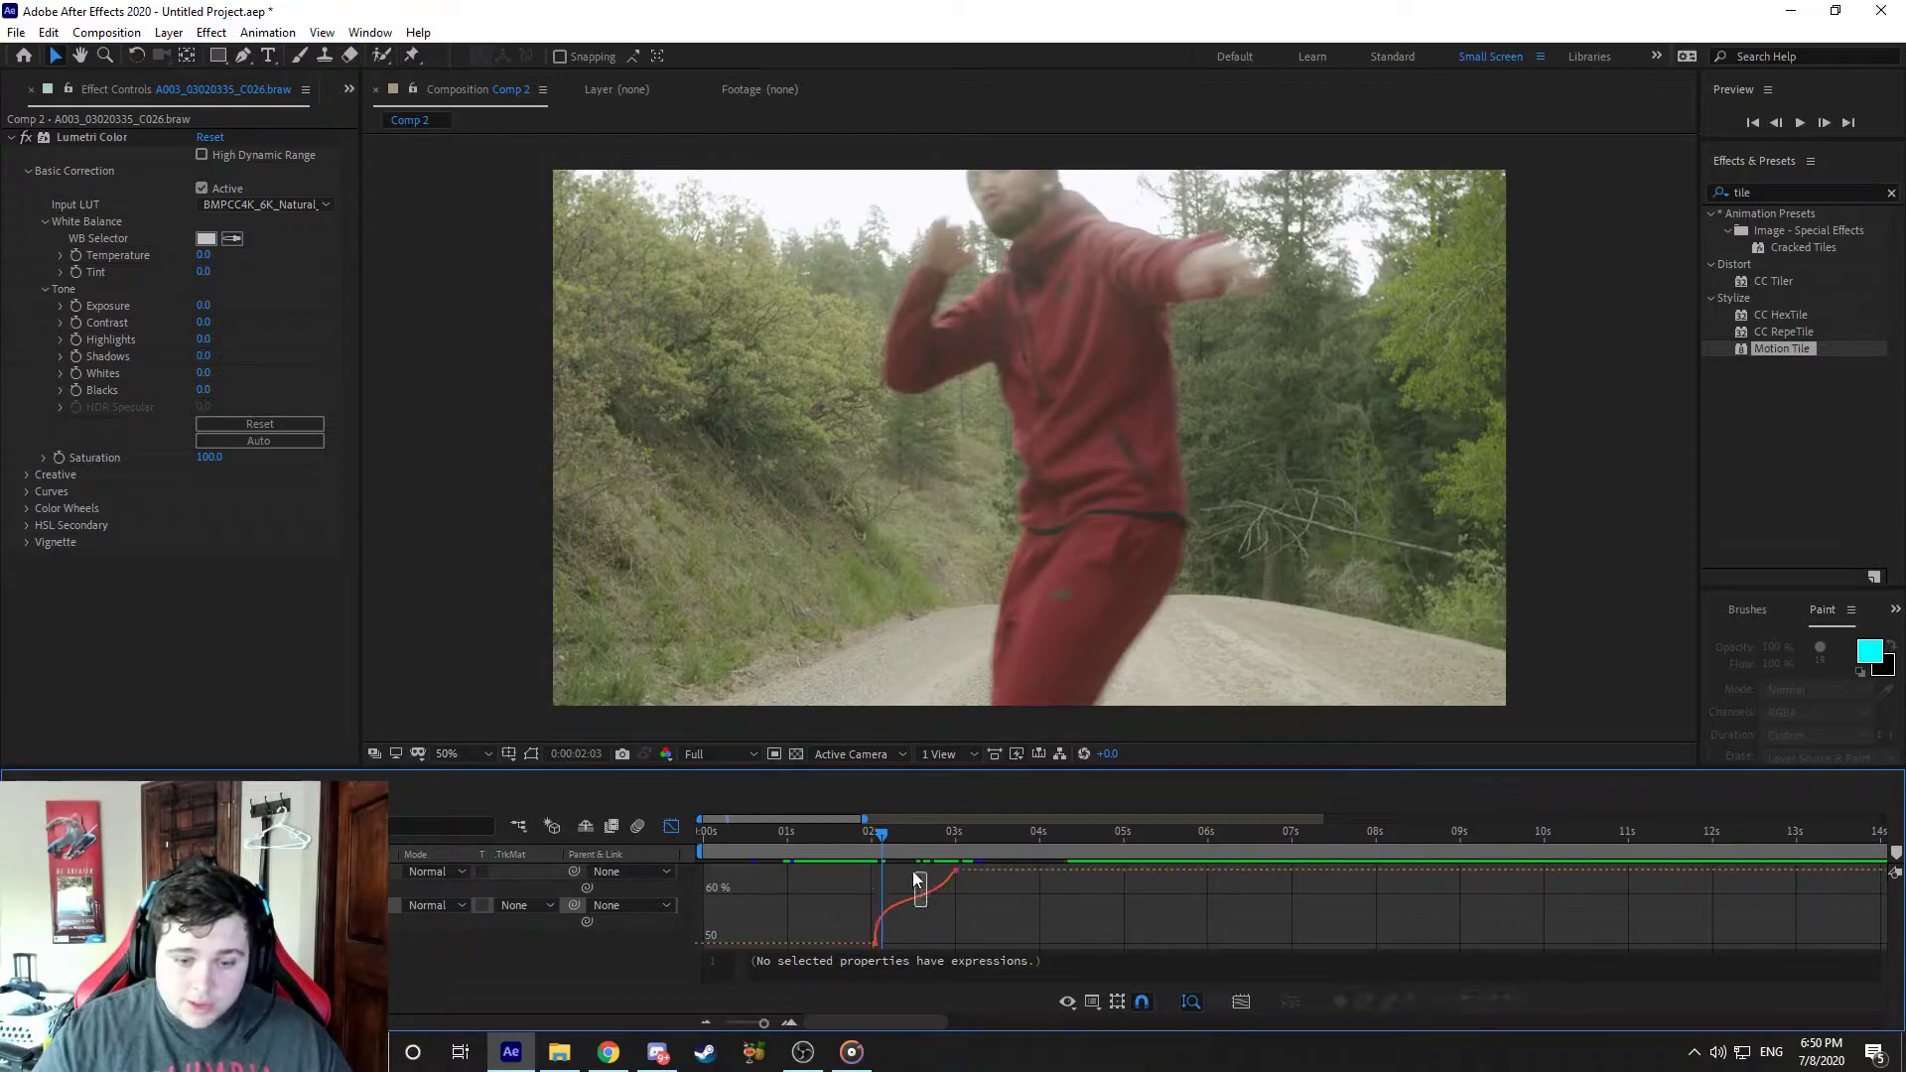
{"action": "left_click_drag", "start_coordinate": [928, 912], "coordinate": [768, 832]}
{"action": "left_click", "coordinate": [671, 826]}
{"action": "key", "text": "space"}
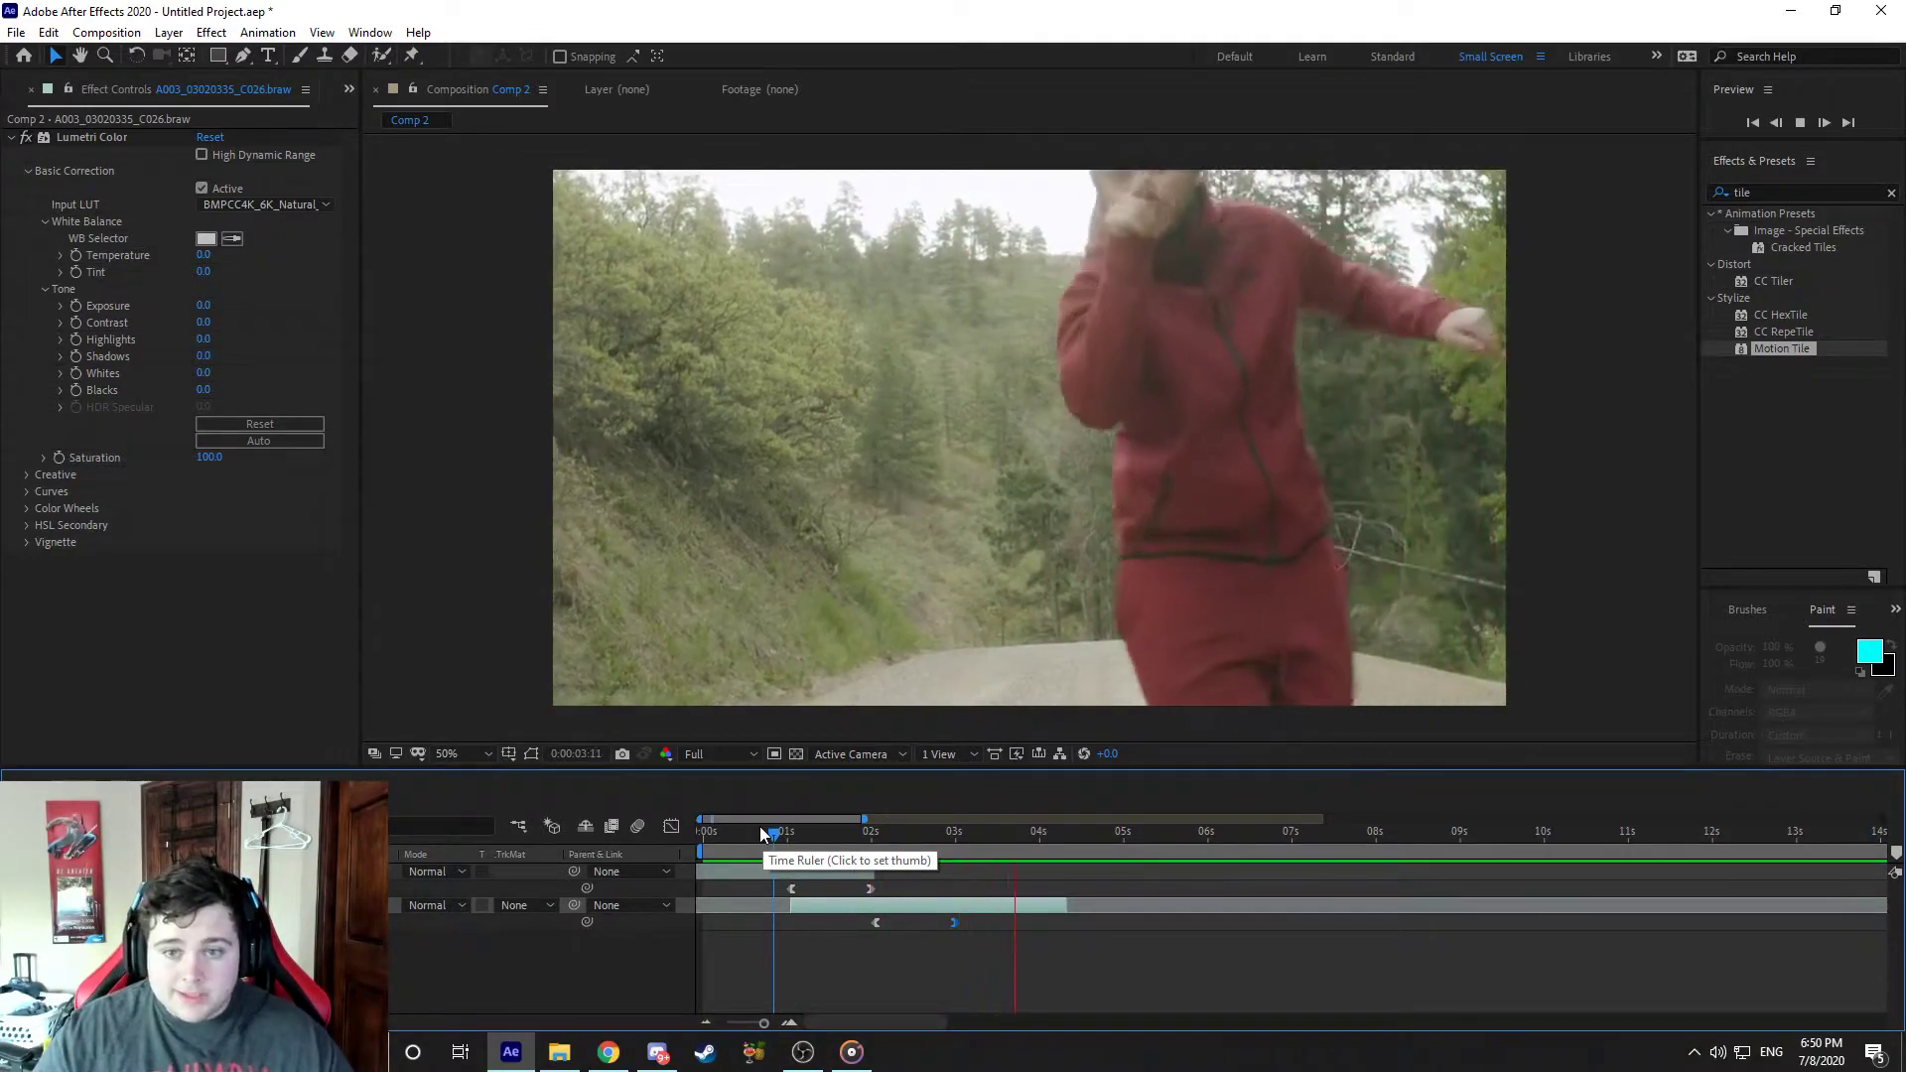
{"action": "key", "text": "space"}
Step: Find the Optics Compensation effect with "opt" and apply it to the C0099.MP4 clip at 0:00:02:00
{"action": "left_click", "coordinate": [870, 837]}
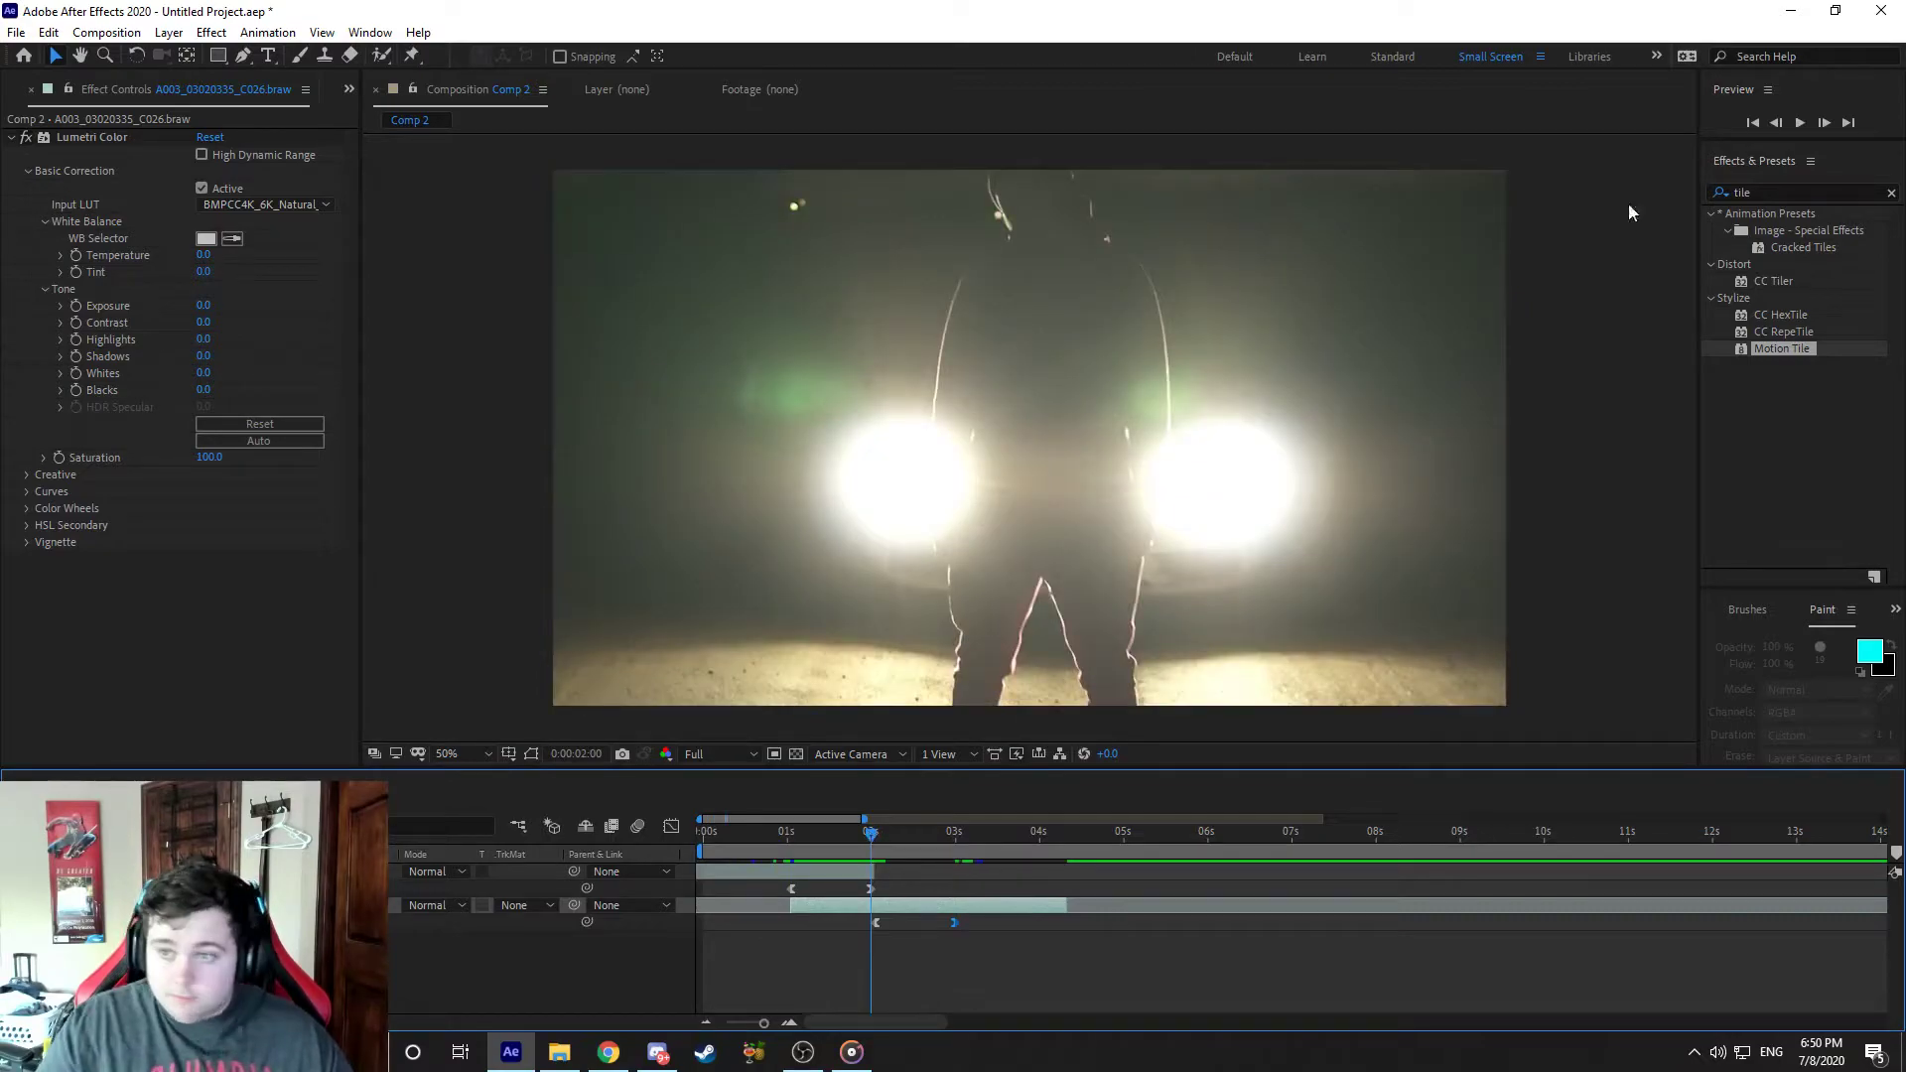
{"action": "left_click", "coordinate": [1772, 193]}
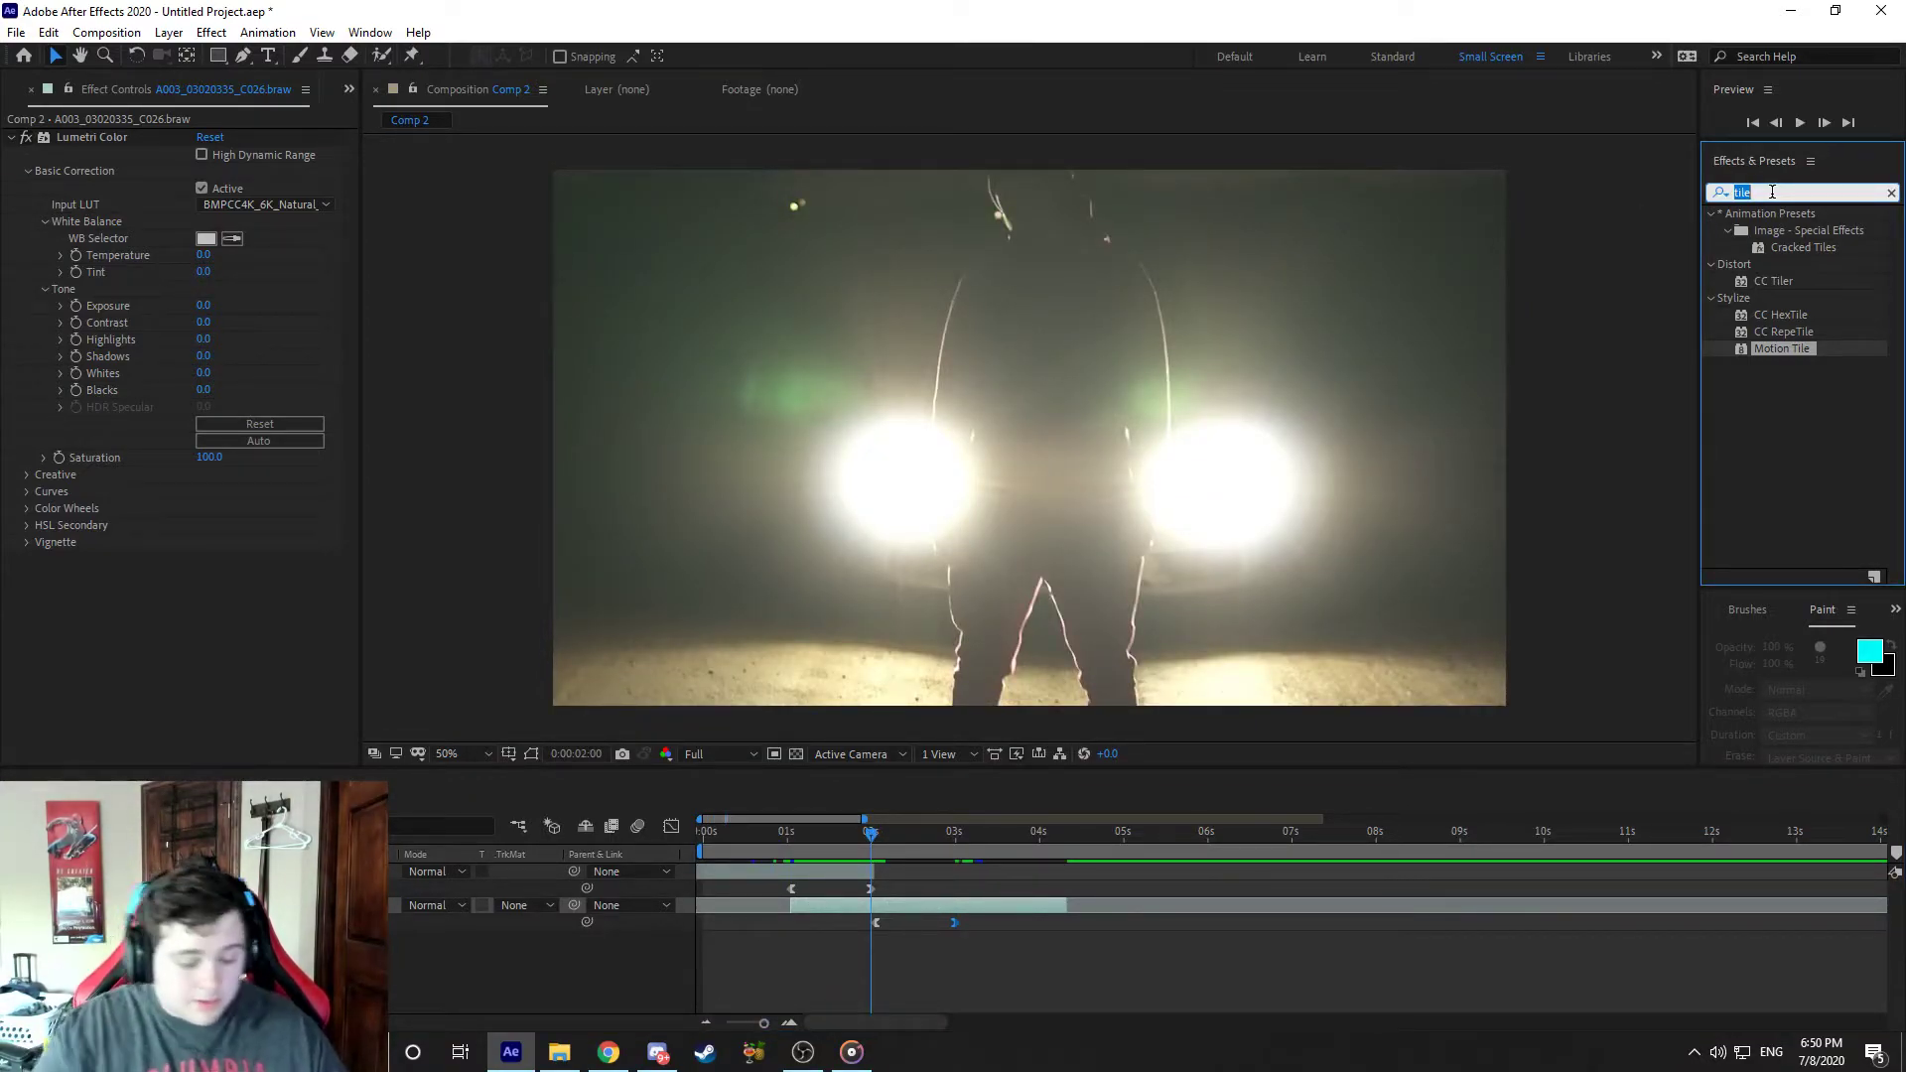
{"action": "type", "text": "op"}
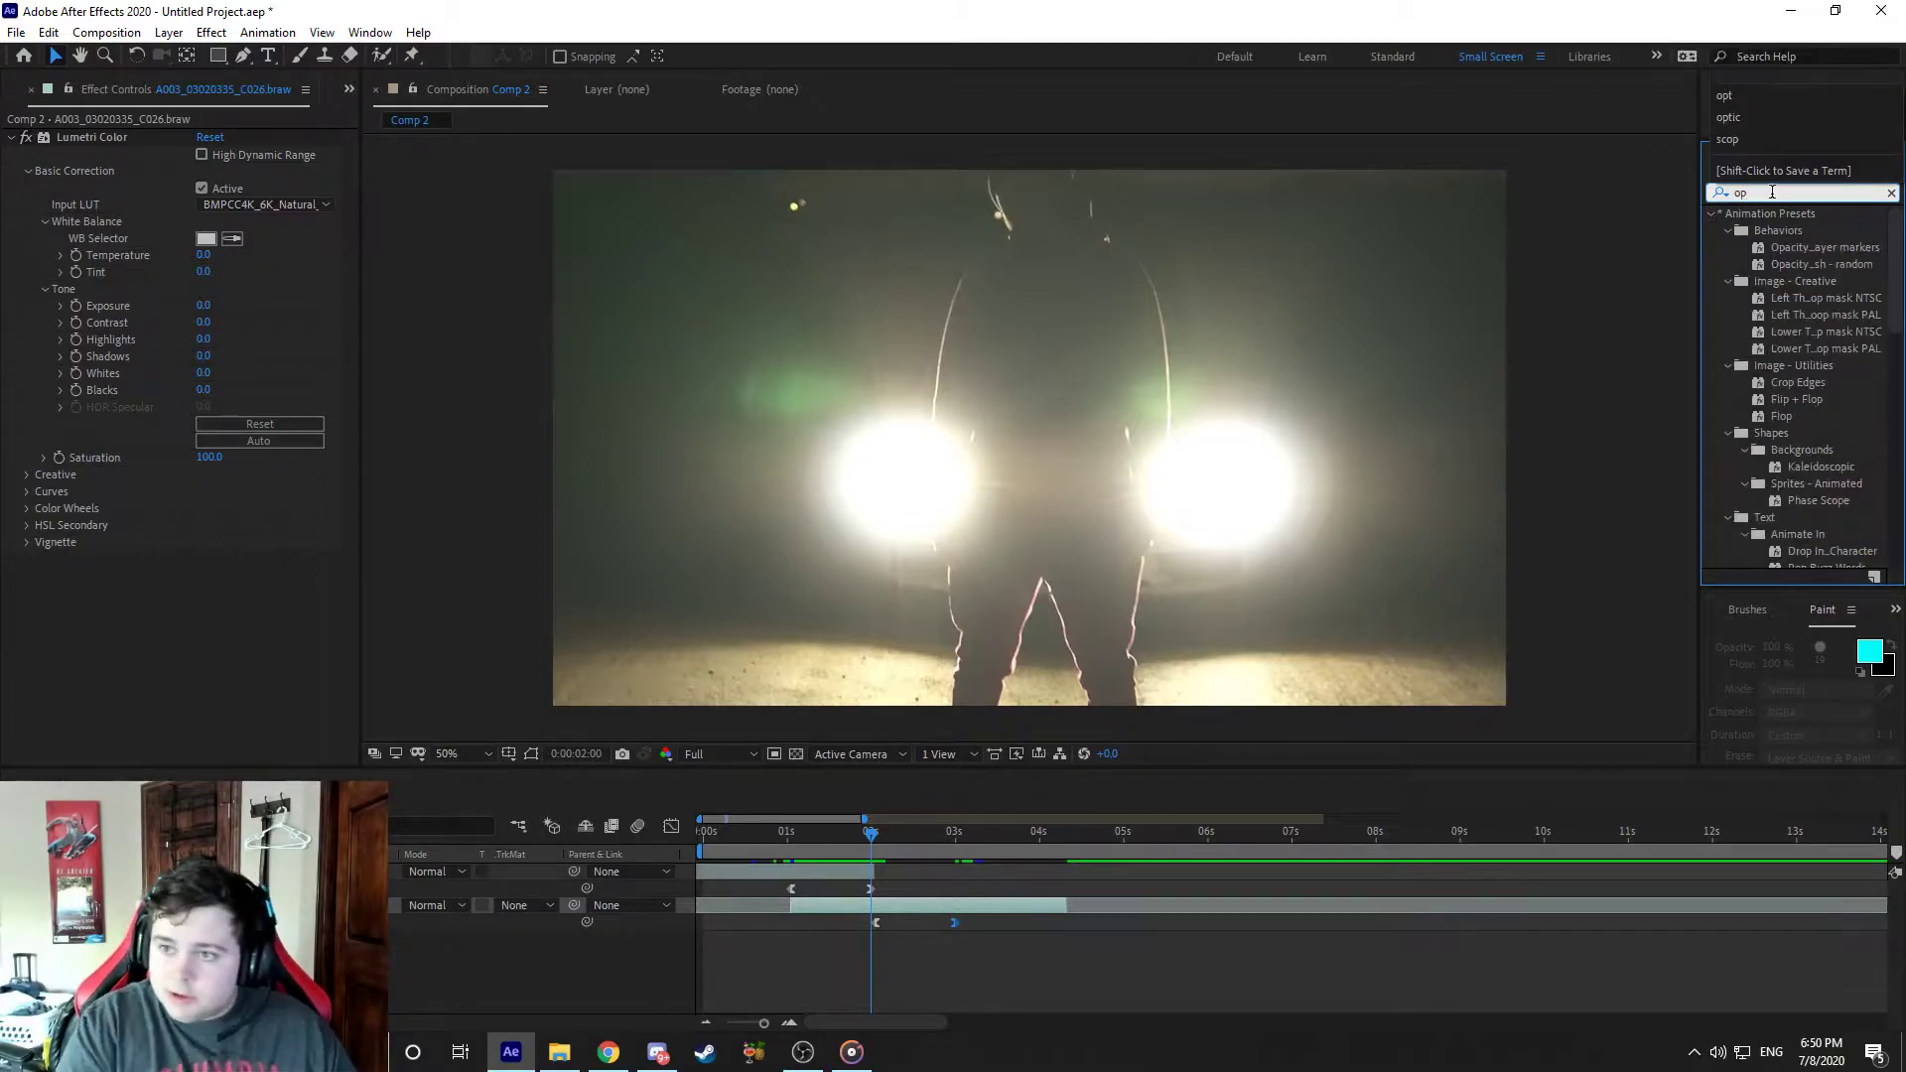
{"action": "type", "text": "t"}
{"action": "left_click_drag", "start_coordinate": [1817, 298], "coordinate": [899, 881]}
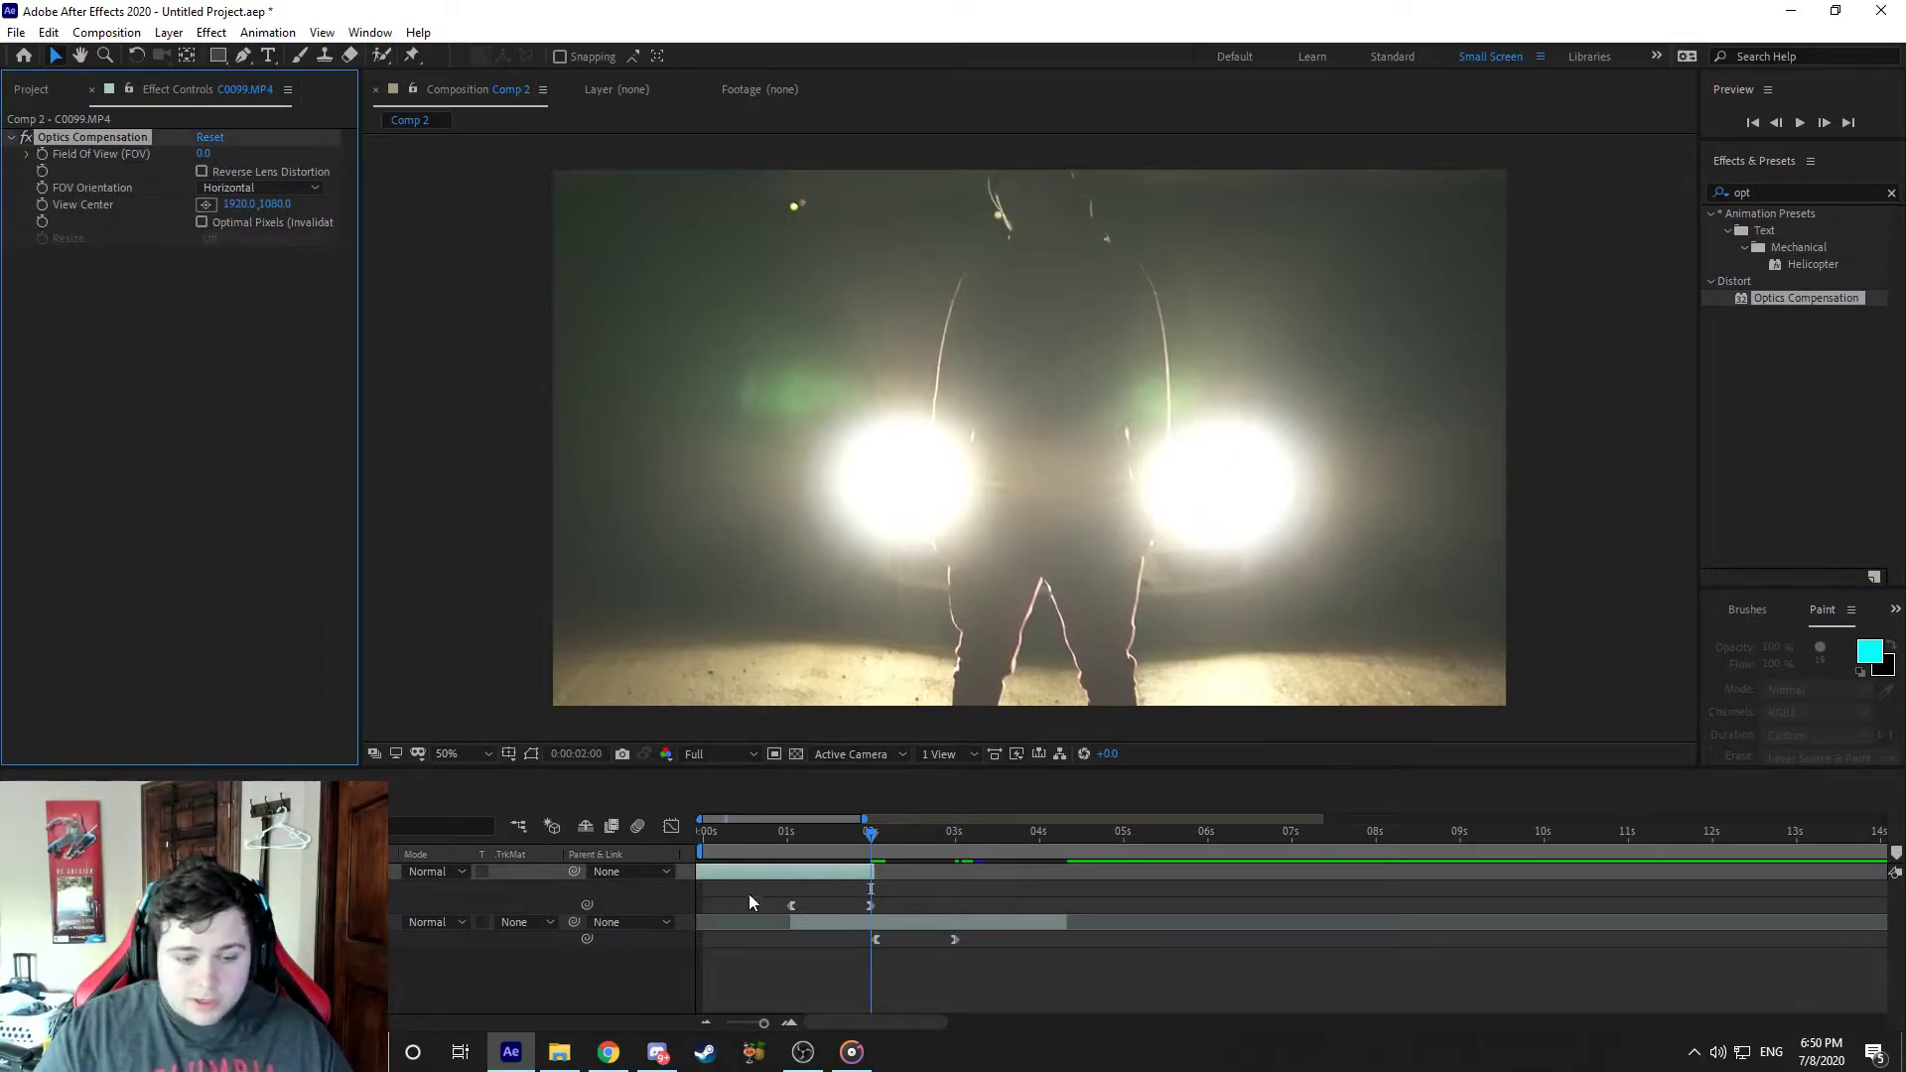
Step: Find the Motion Tile effect with "motion" and apply it to the C0099.MP4 clip
{"action": "left_click", "coordinate": [1836, 189]}
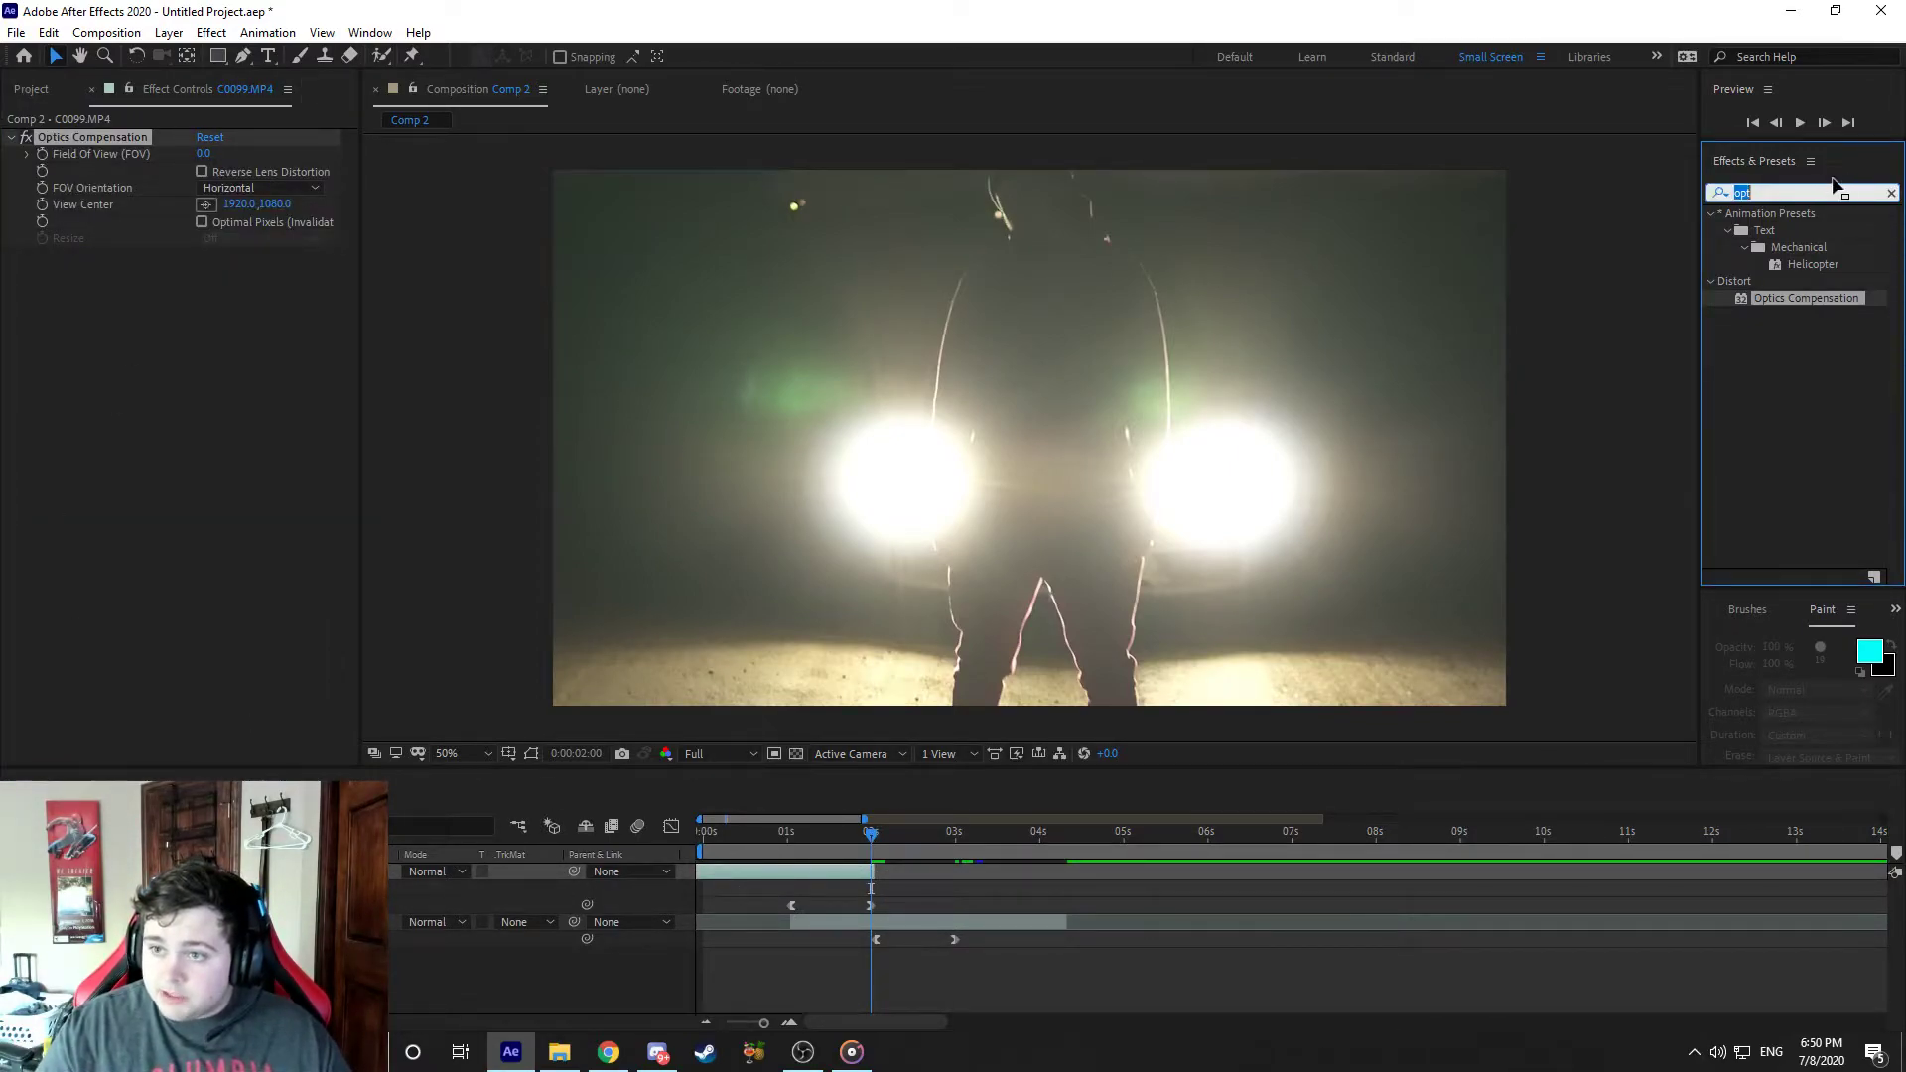
{"action": "type", "text": "motion"}
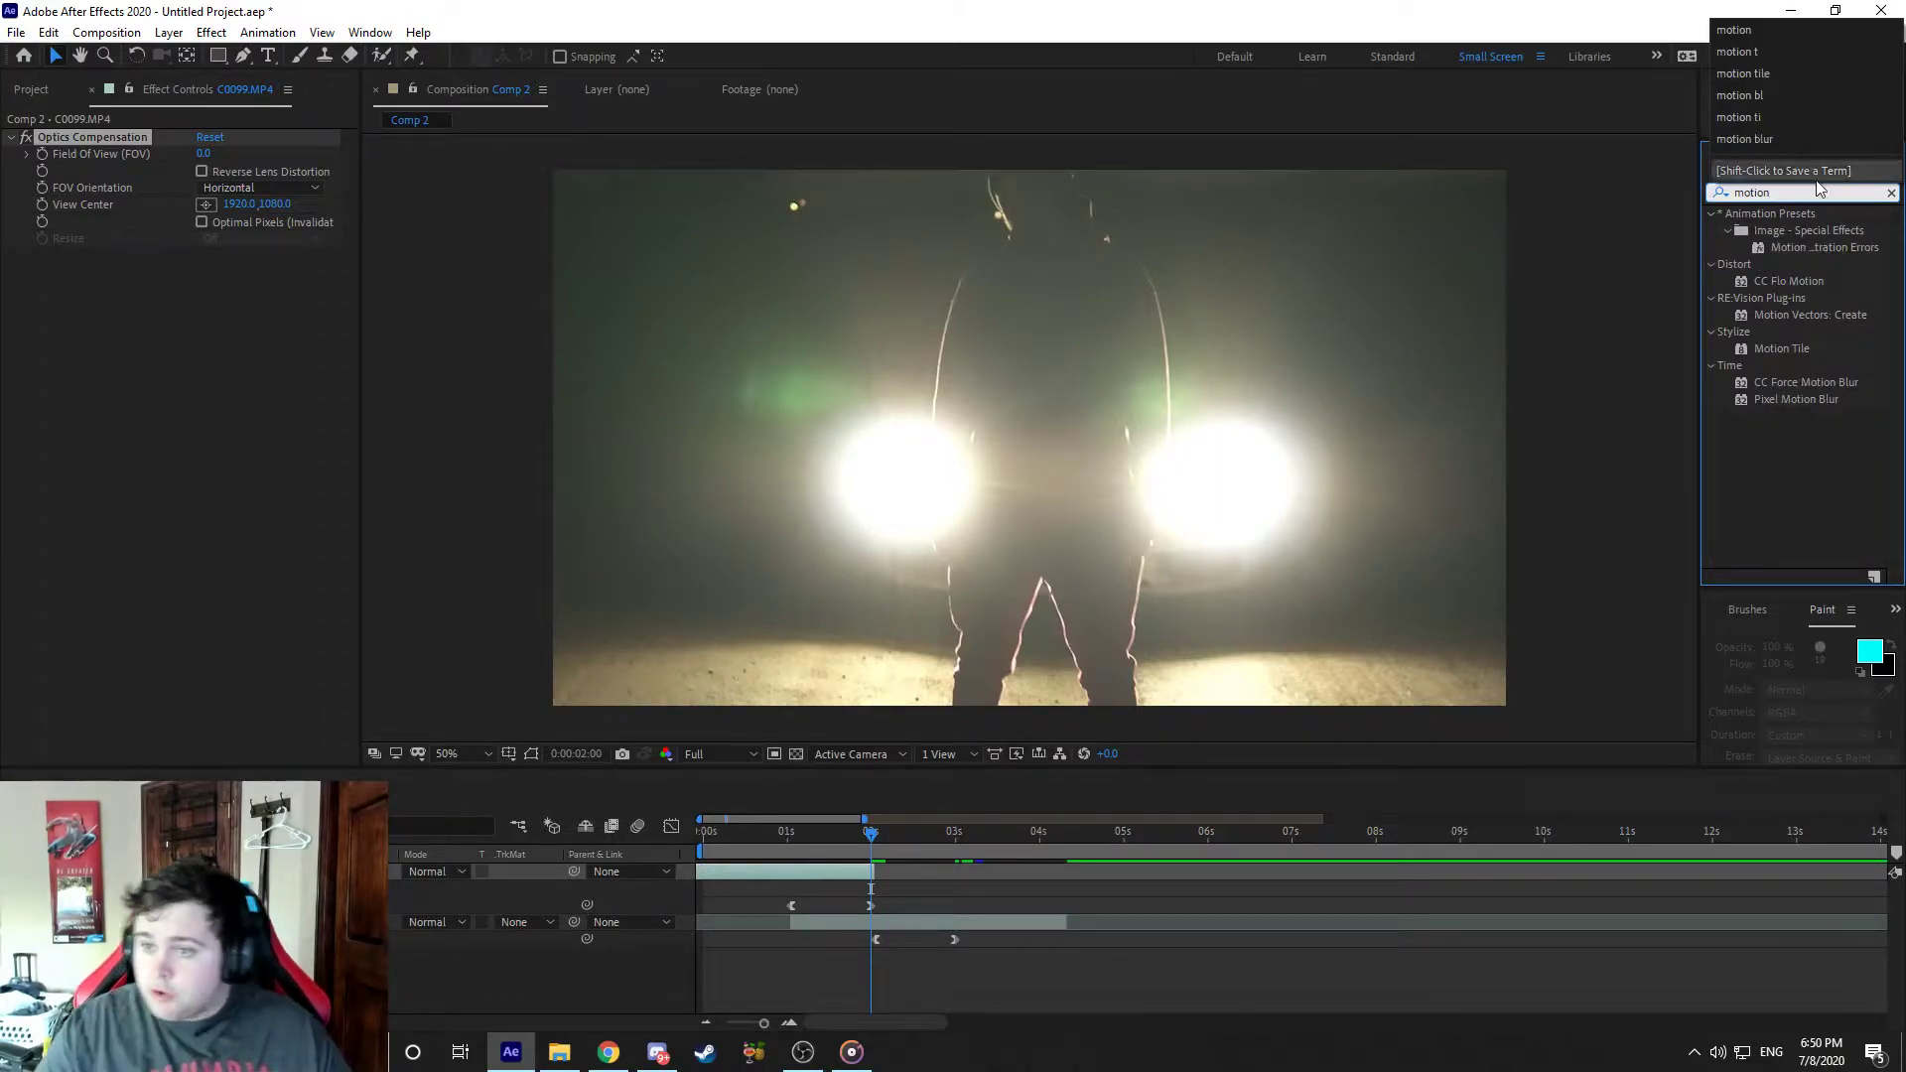
{"action": "left_click_drag", "start_coordinate": [1782, 350], "coordinate": [854, 872]}
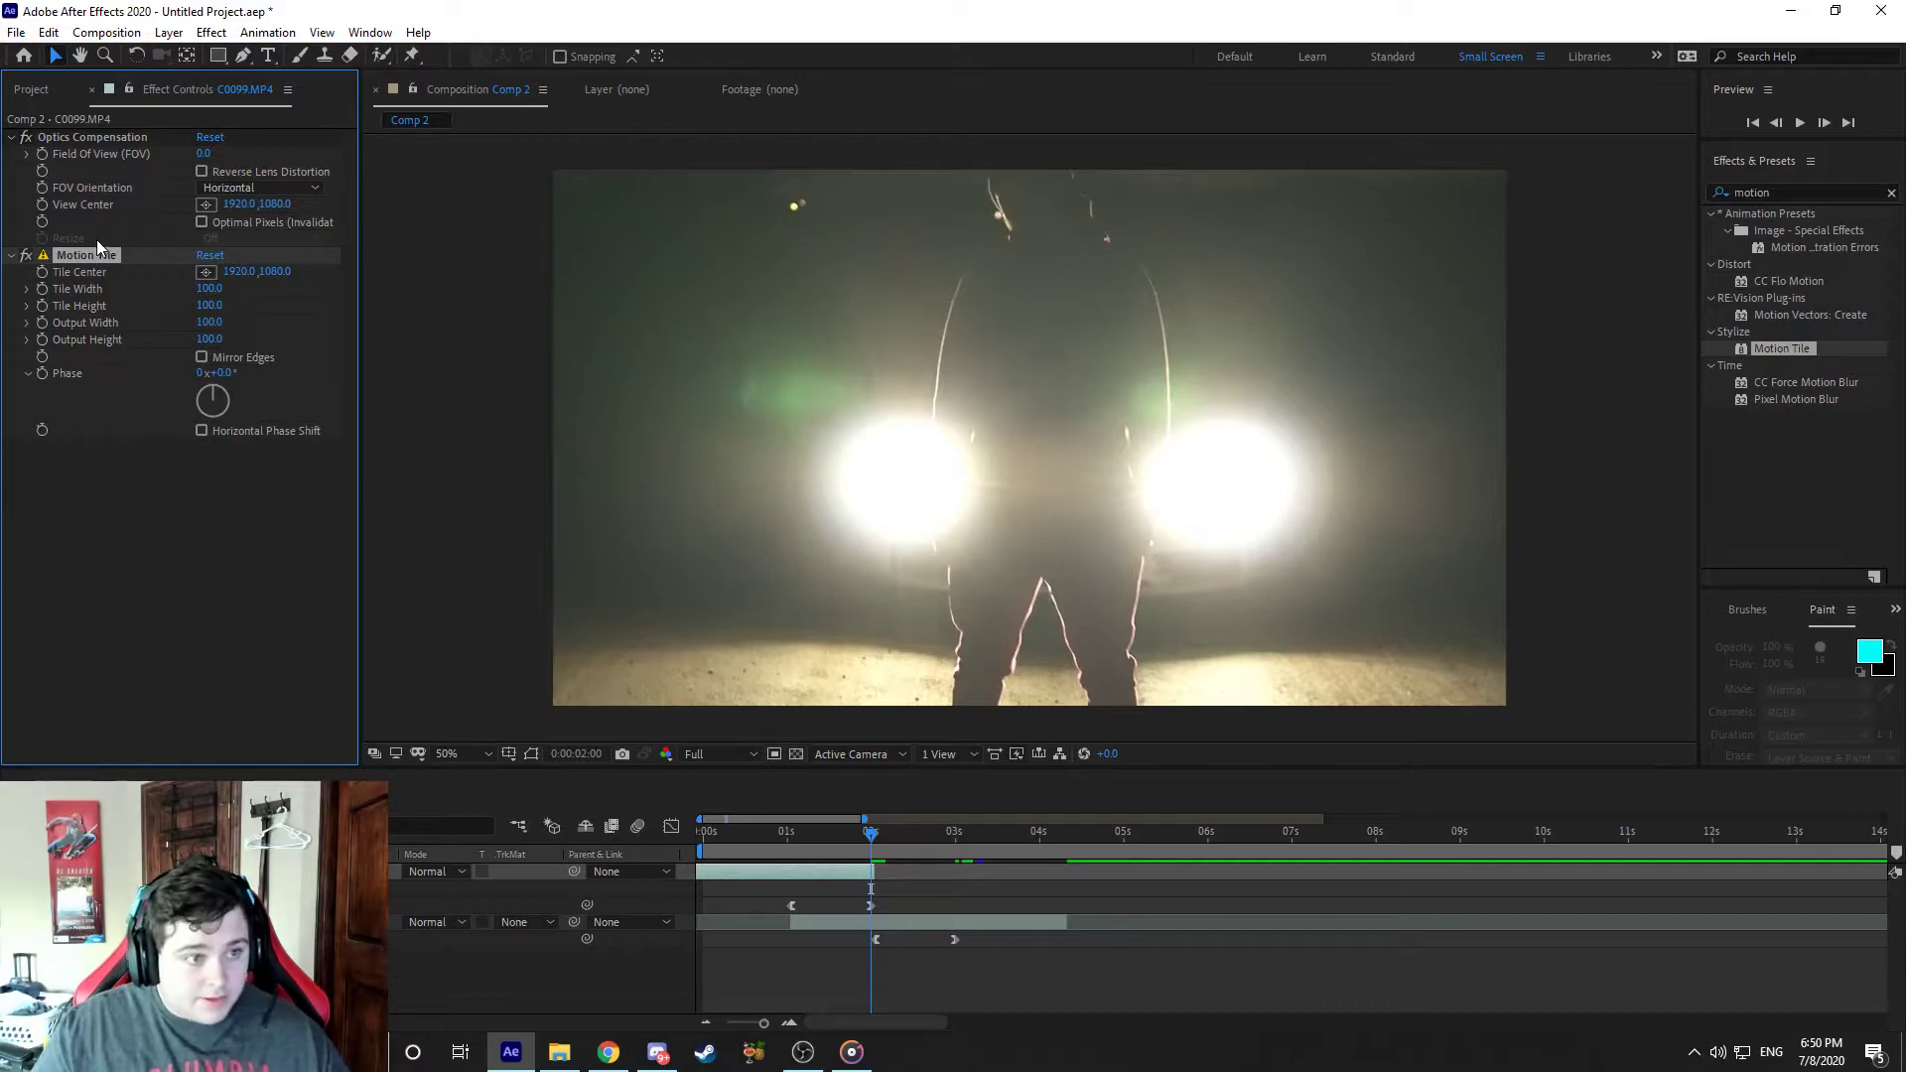
Step: Copy both effects from C0099.MP4 to A003_03020335_C026.braw and place Motion Tile above Optics Compensation on both clips
{"action": "left_click", "coordinate": [123, 139]}
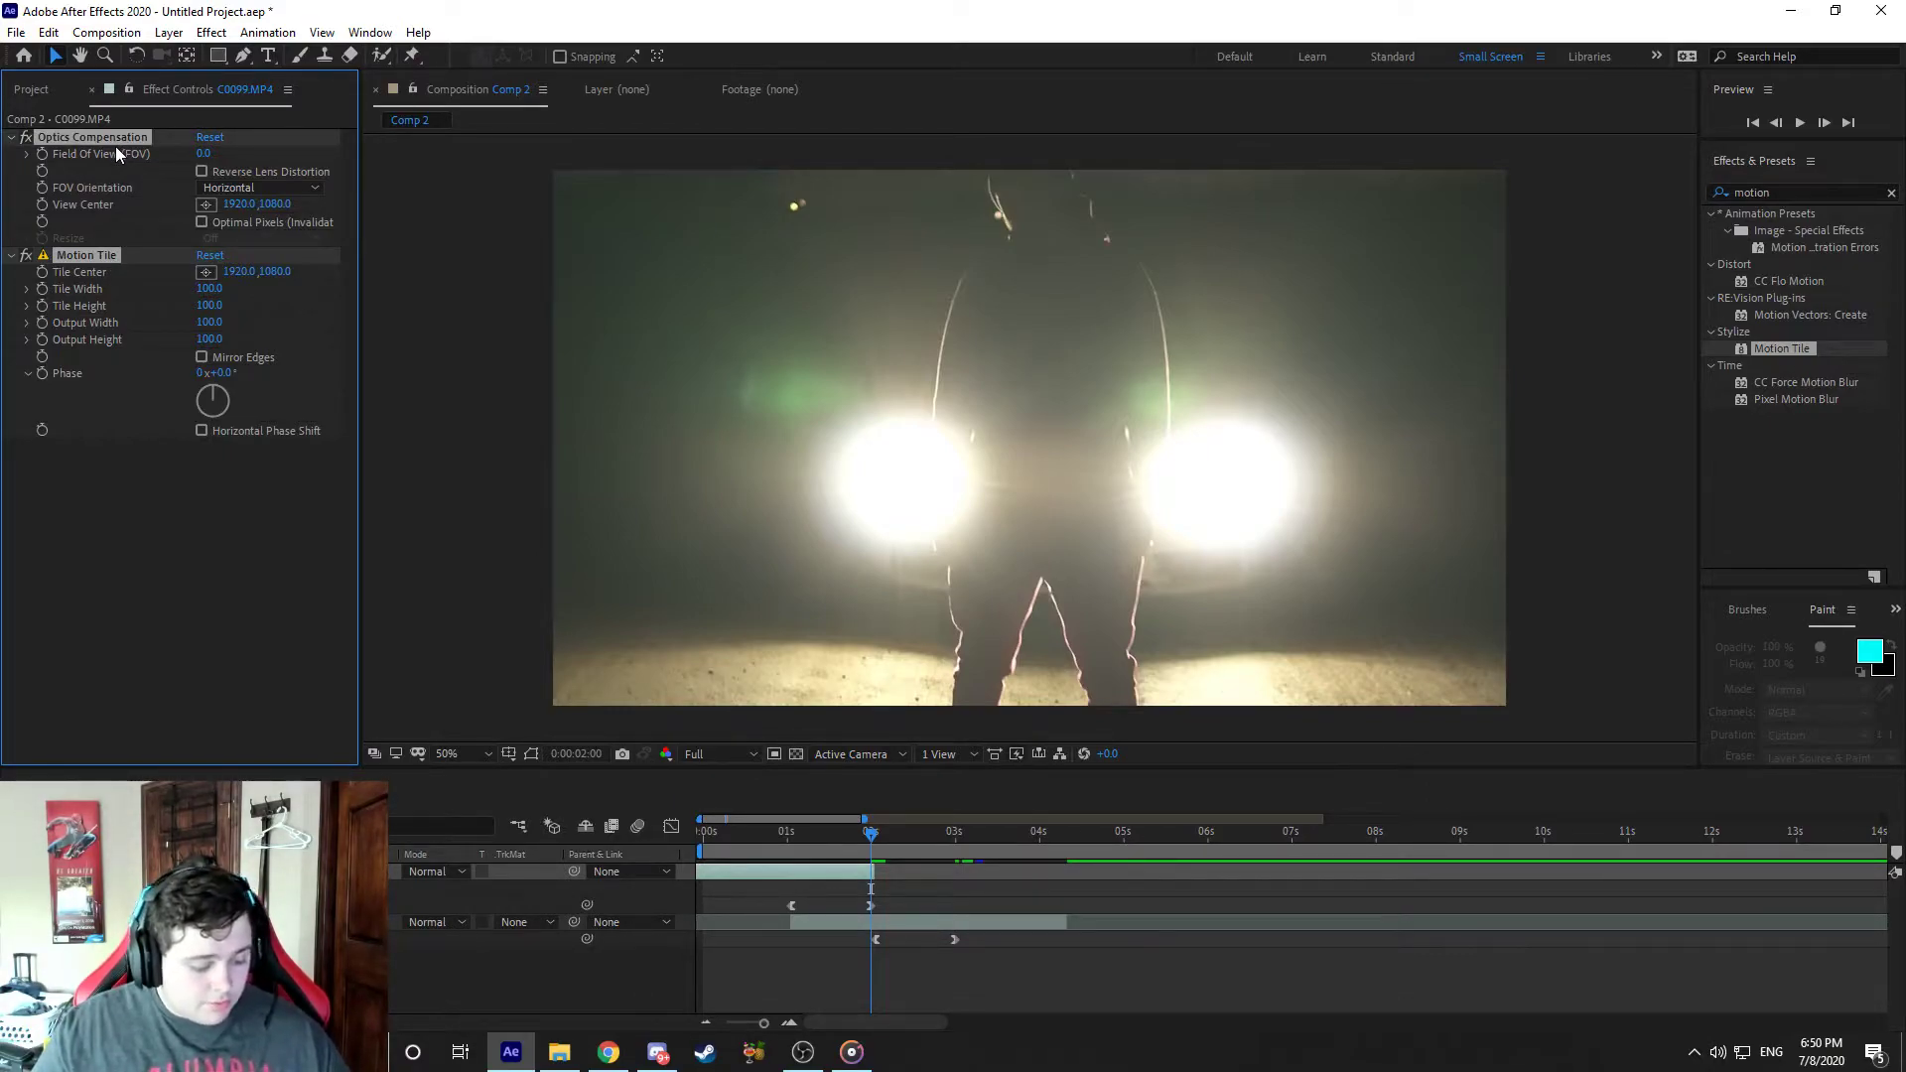
{"action": "left_click", "coordinate": [914, 923]}
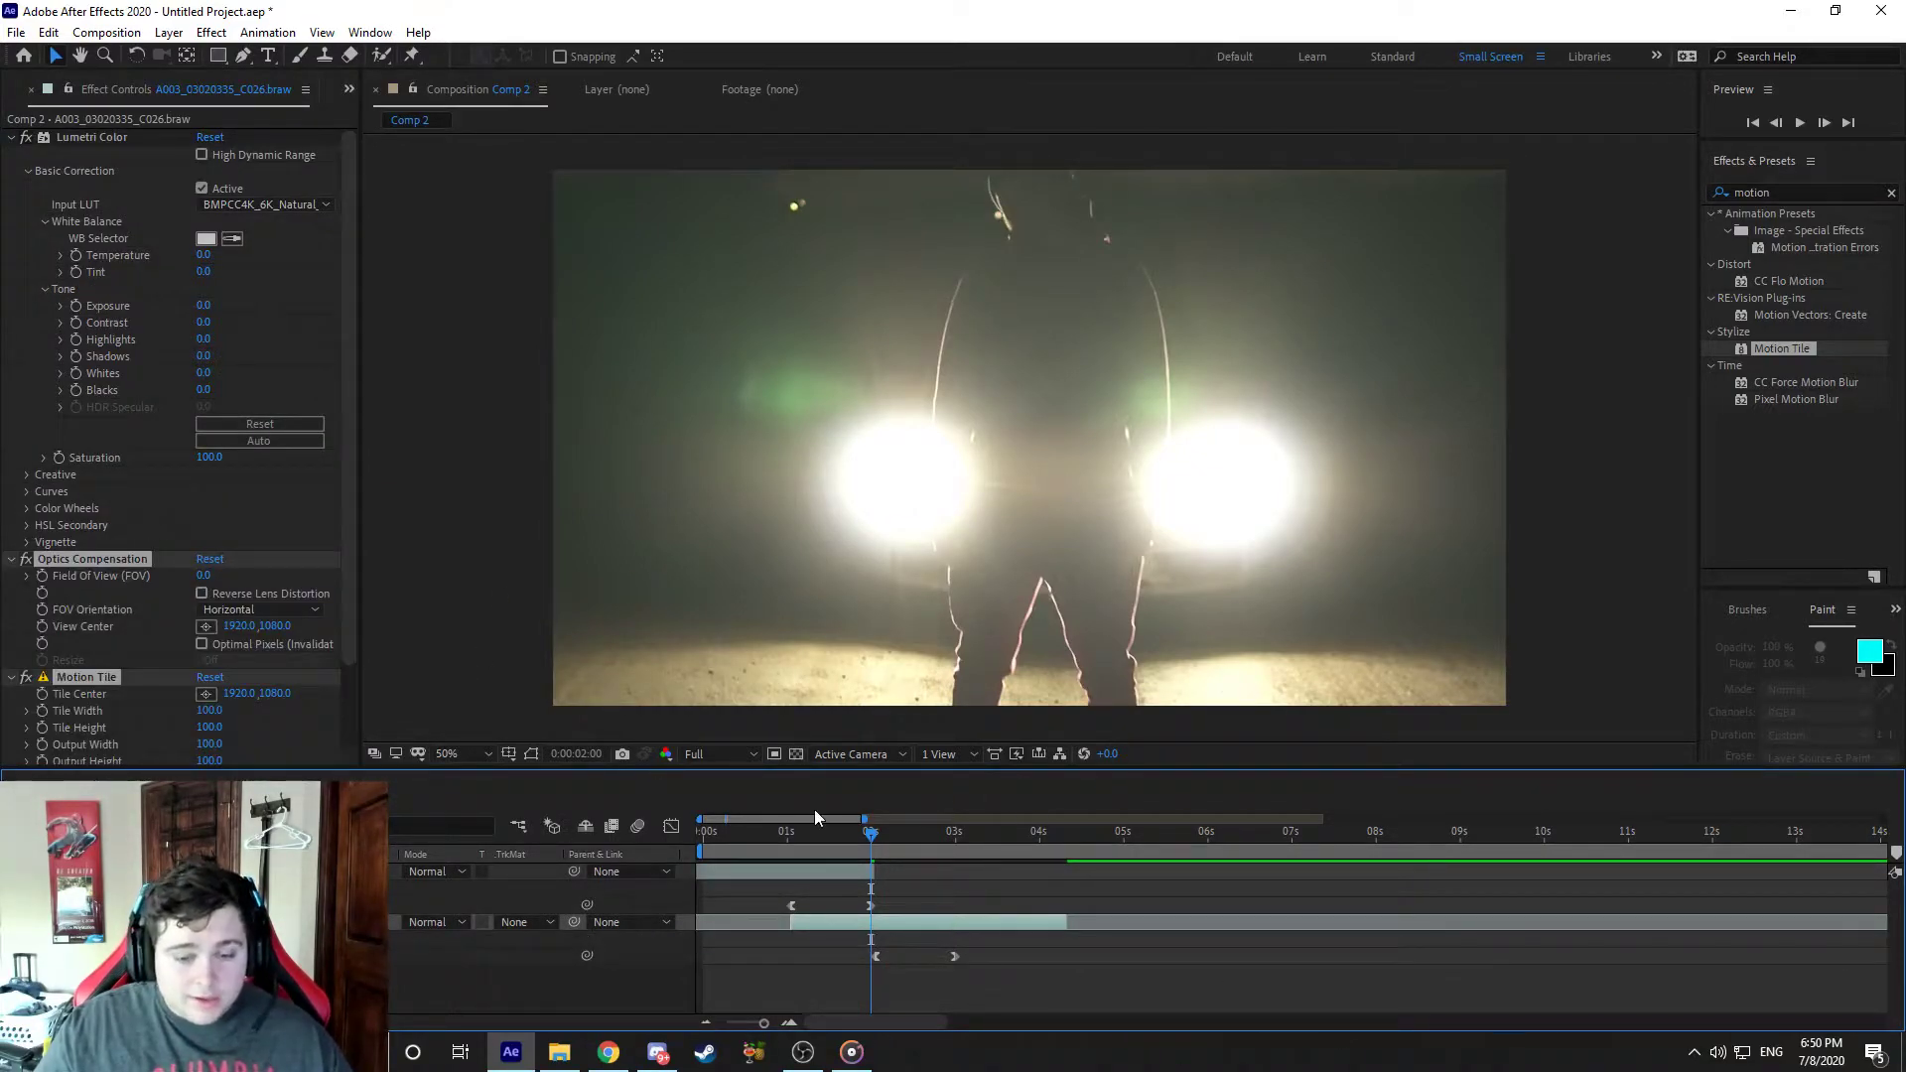
{"action": "left_click", "coordinate": [854, 879]}
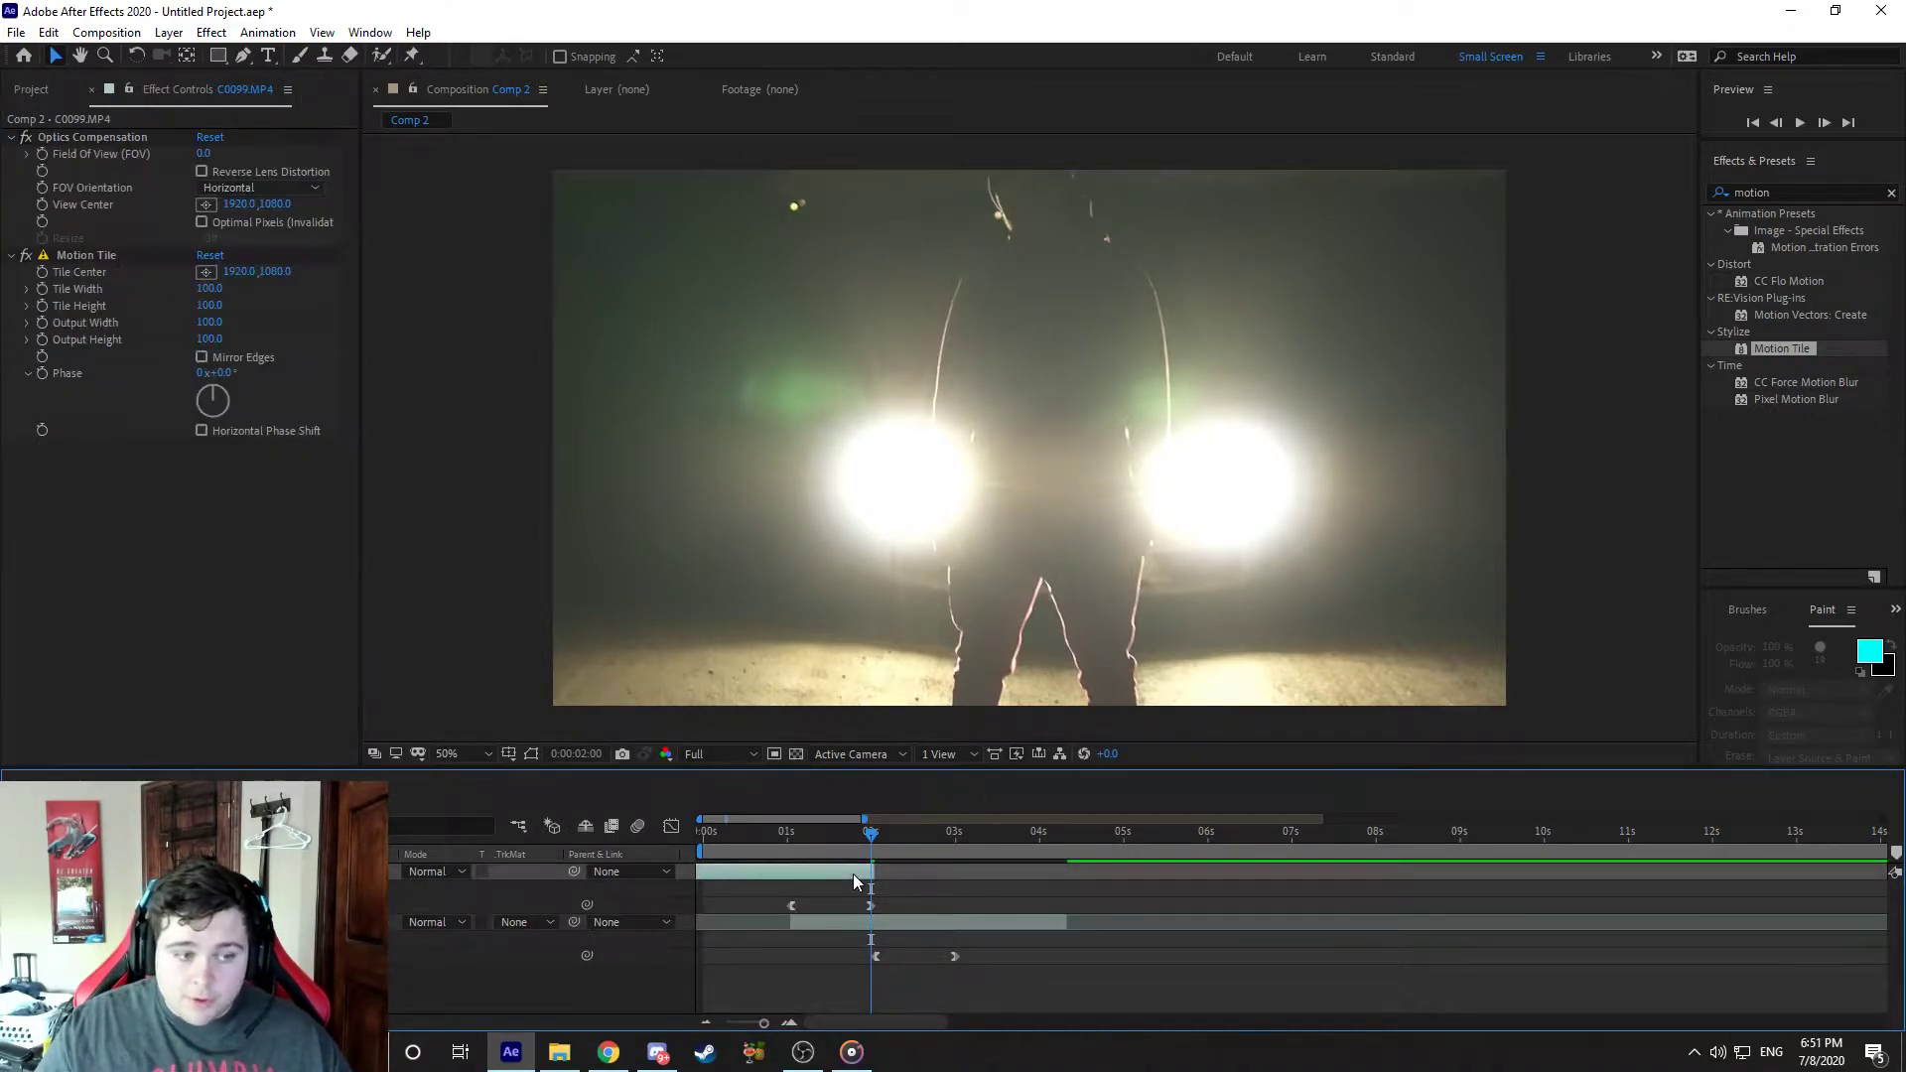
{"action": "left_click_drag", "start_coordinate": [103, 259], "coordinate": [98, 135]}
{"action": "left_click", "coordinate": [941, 922]}
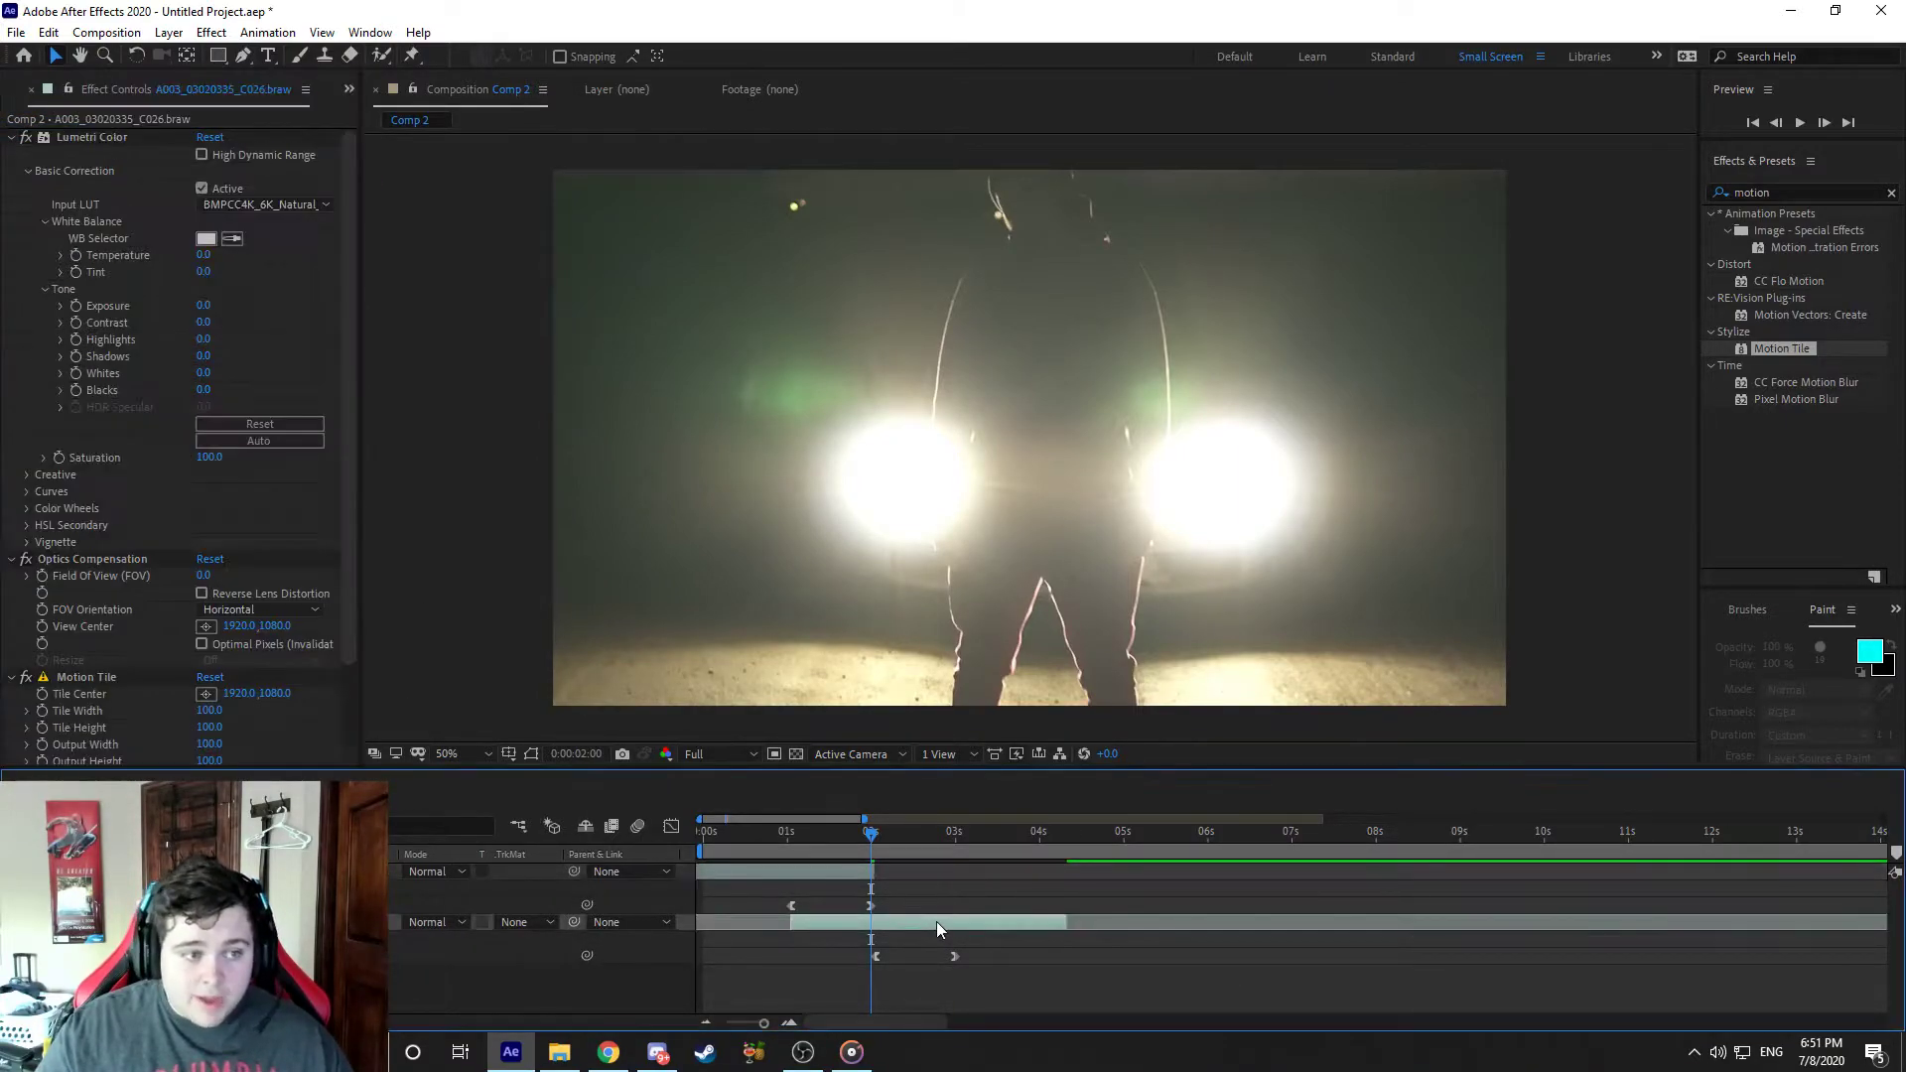
{"action": "left_click_drag", "start_coordinate": [58, 676], "coordinate": [59, 558]}
Step: Set C0099.MP4's Motion Tile Output Width and Output Height to 200 and enable Mirror Edges
{"action": "left_click", "coordinate": [830, 870]}
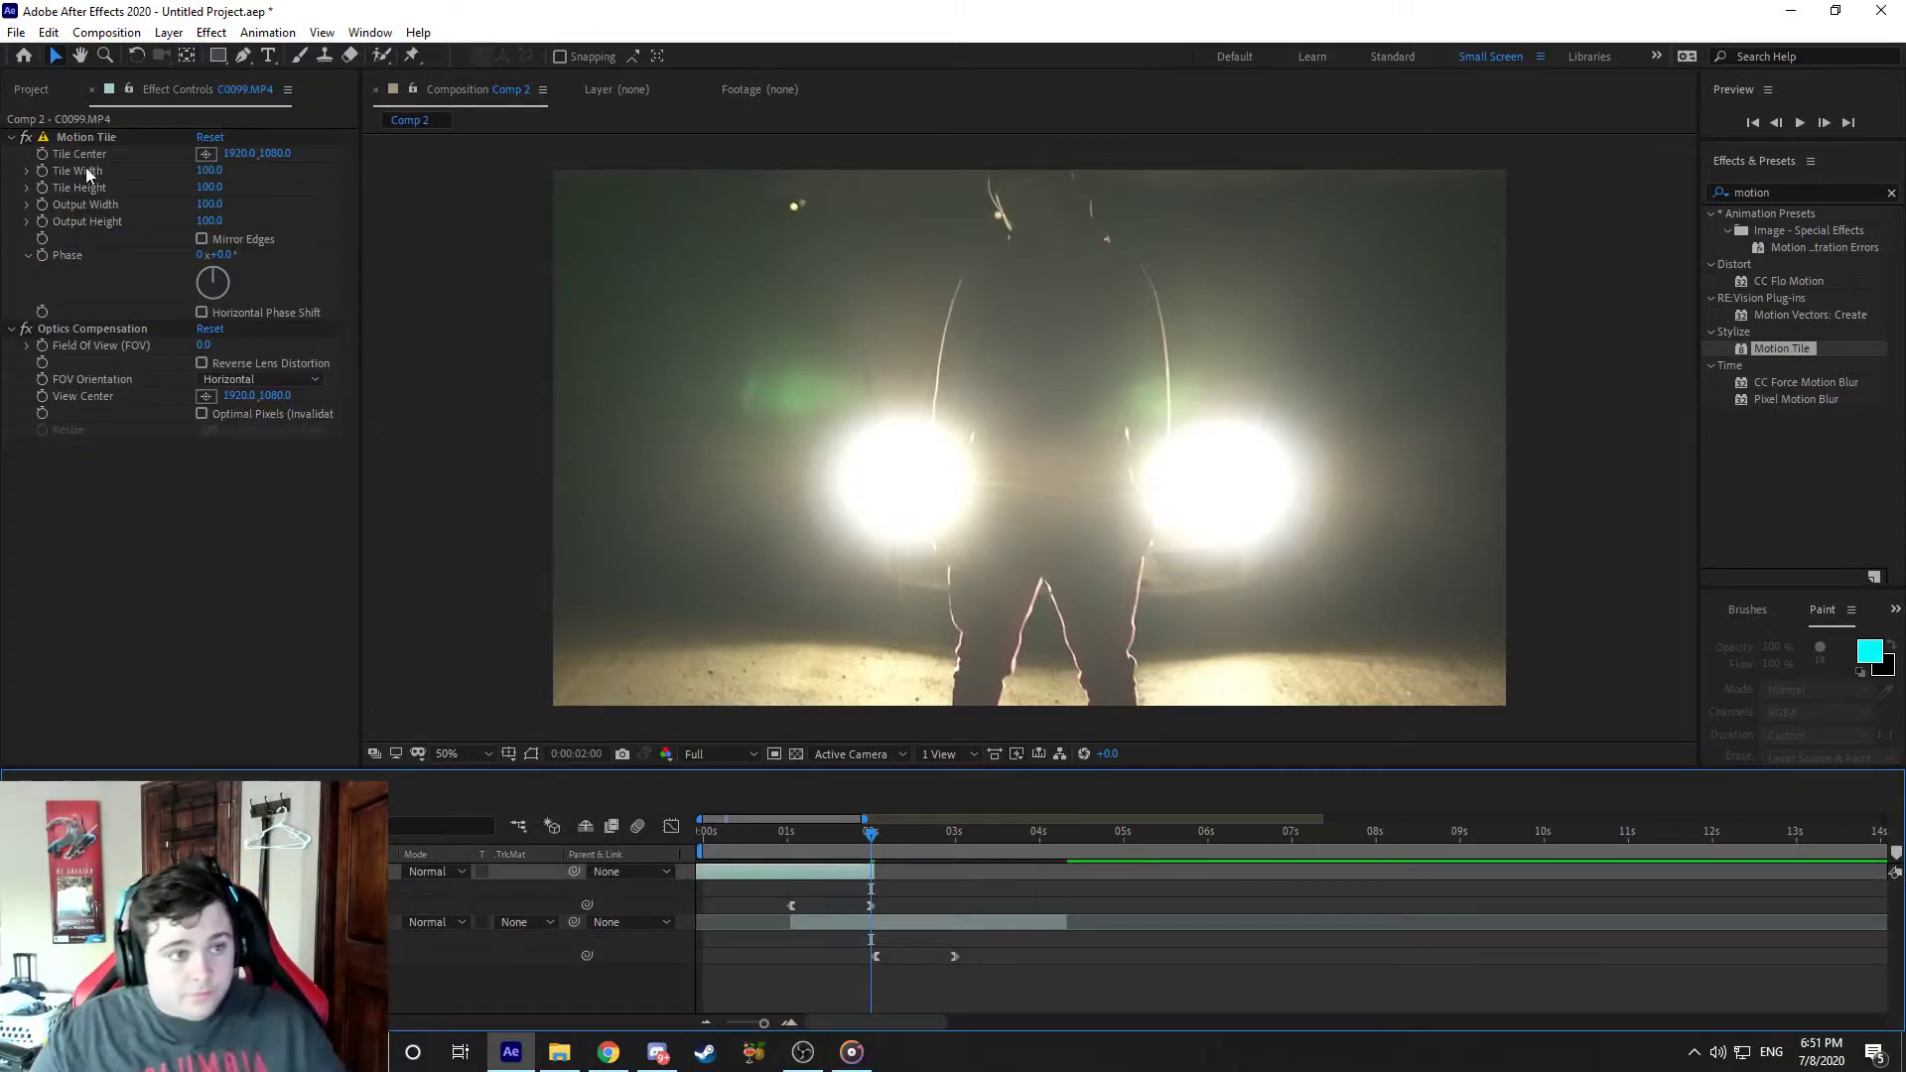
{"action": "left_click", "coordinate": [208, 188]}
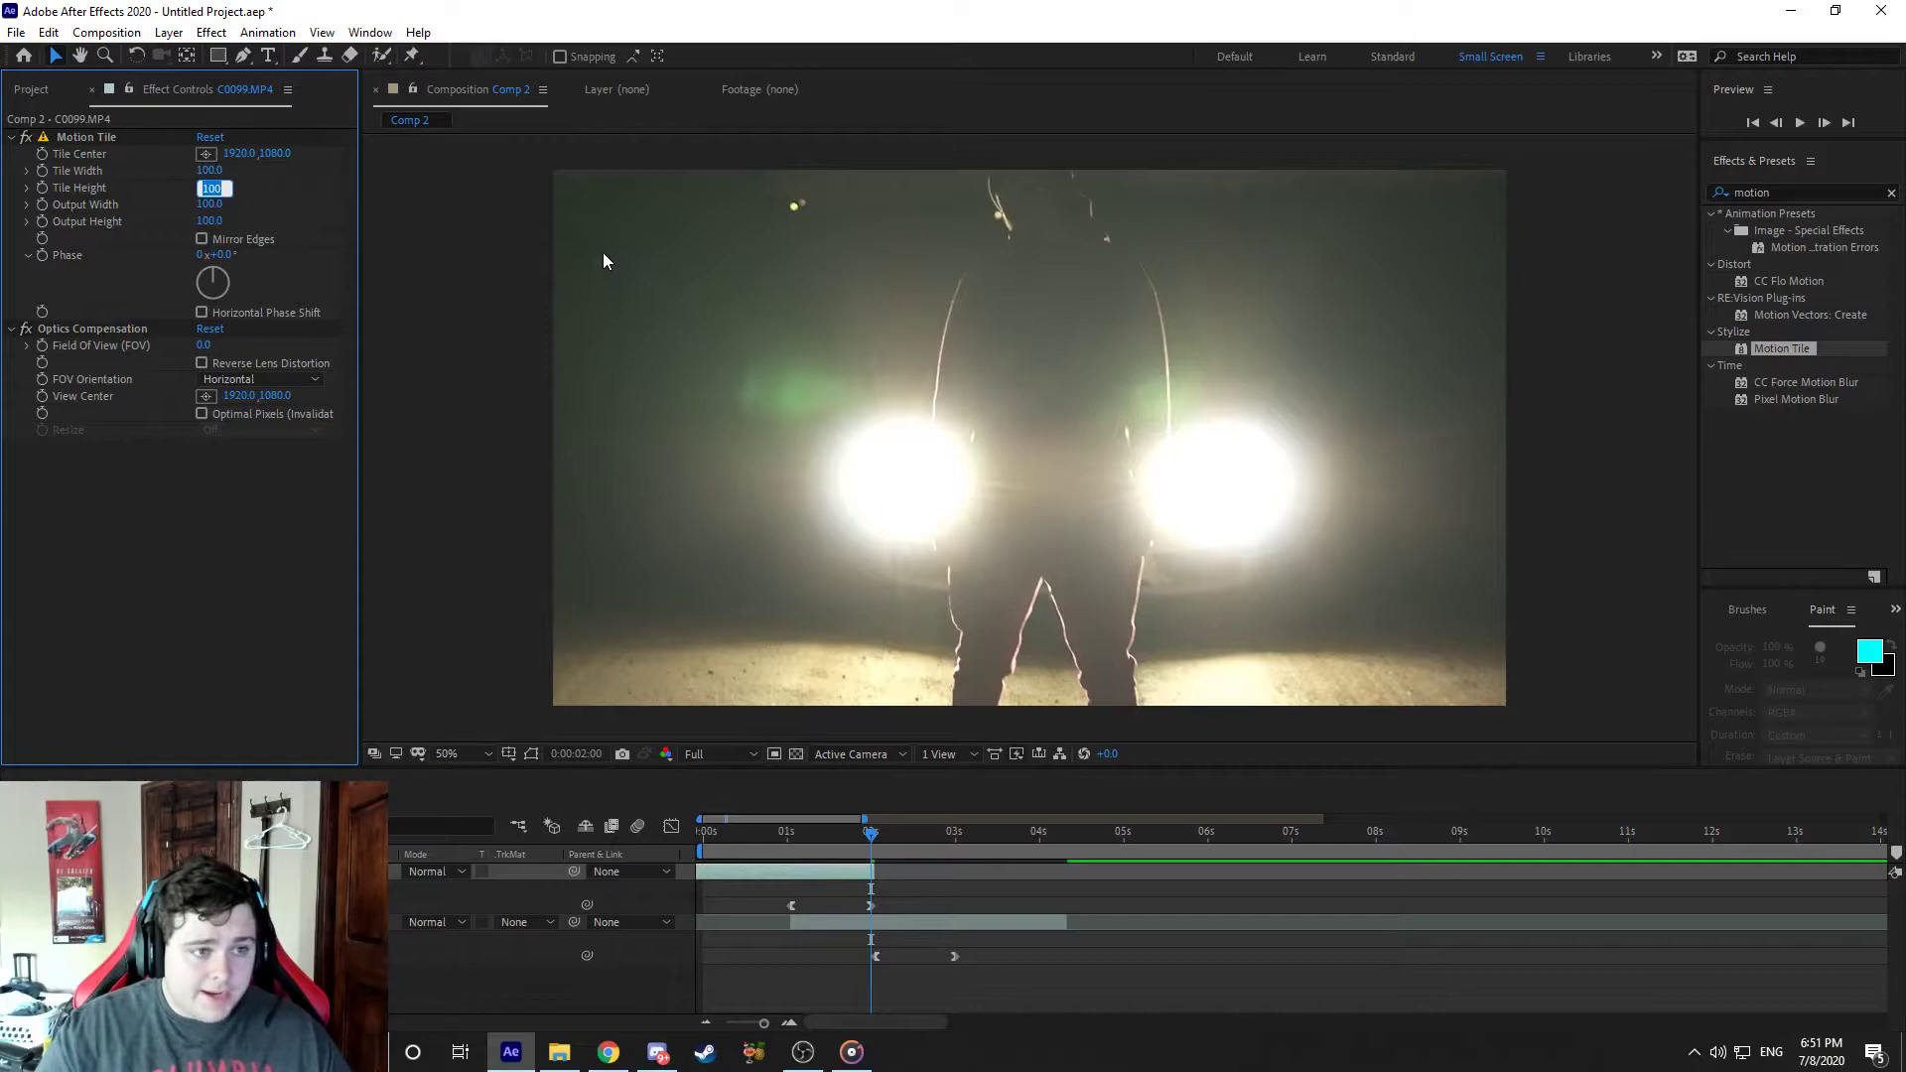
{"action": "key", "text": "Tab"}
{"action": "type", "text": "2"}
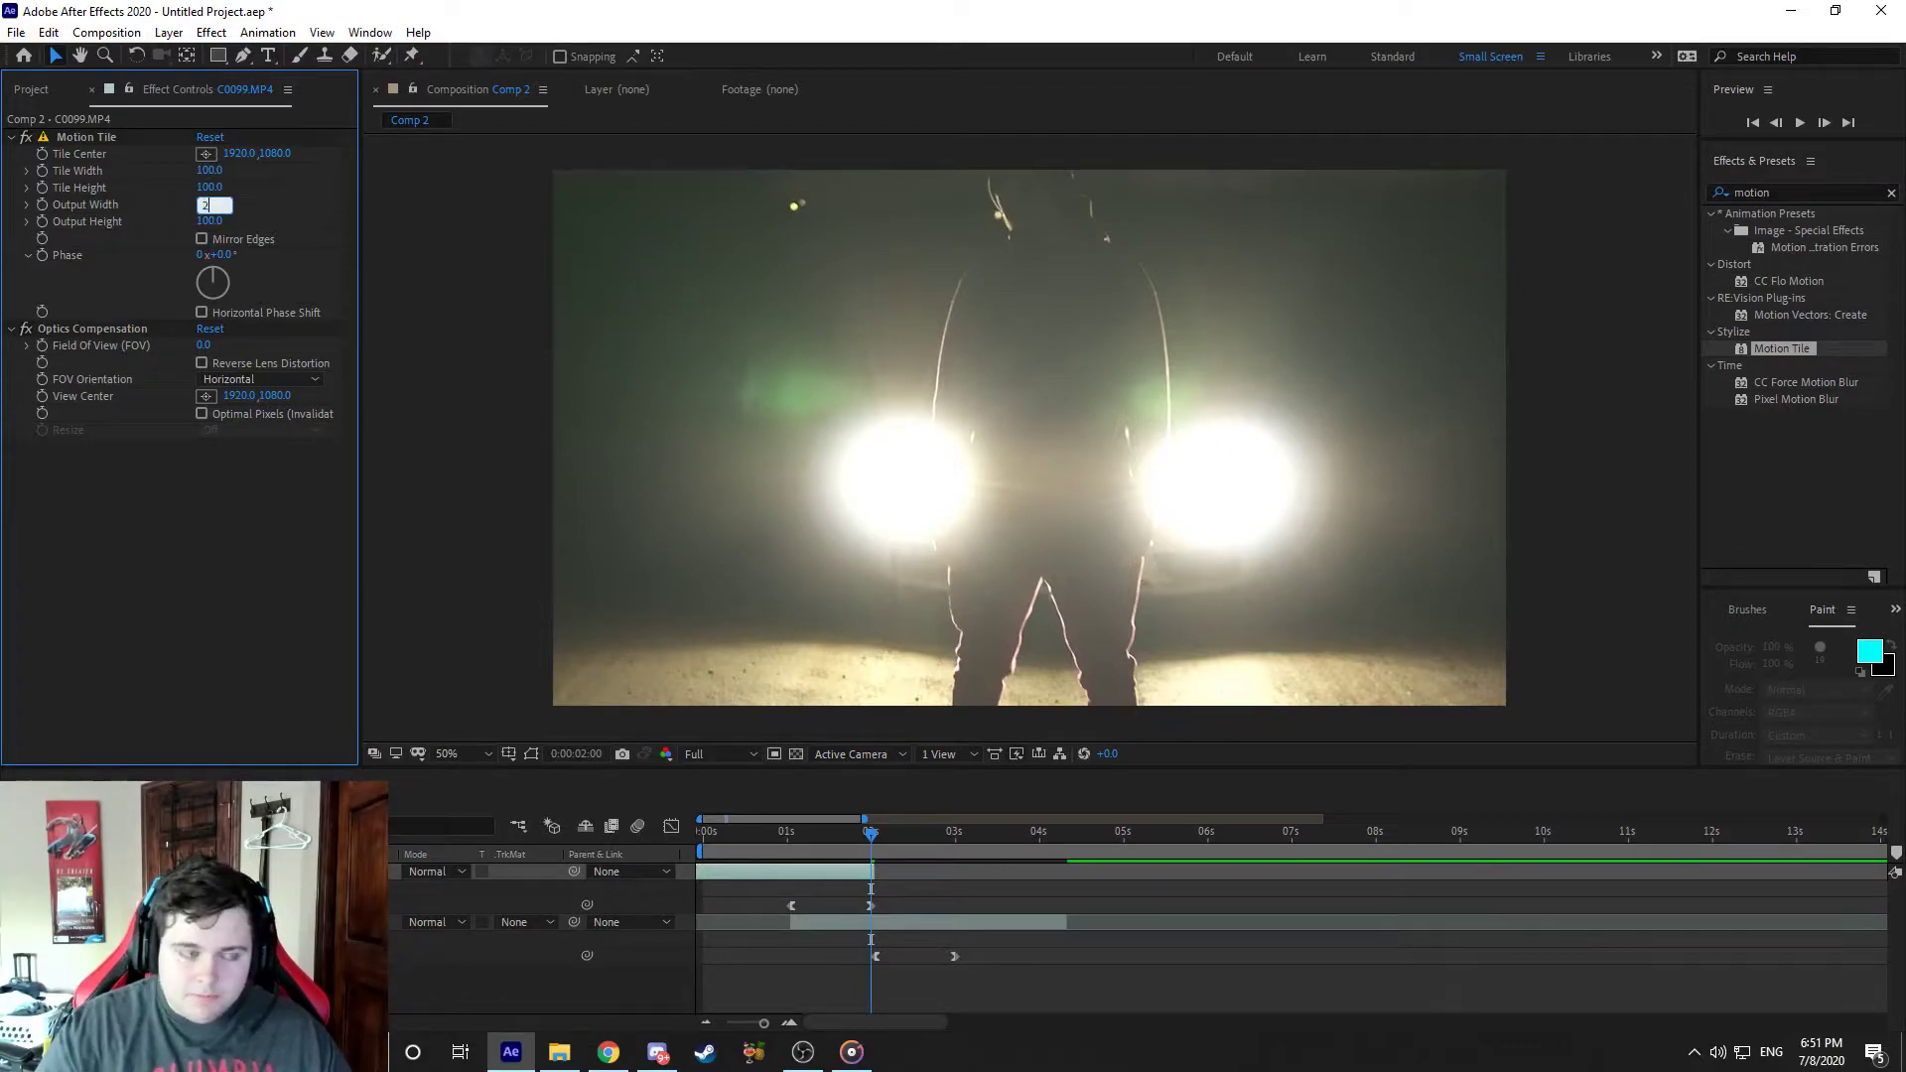
{"action": "type", "text": "00"}
{"action": "key", "text": "Tab"}
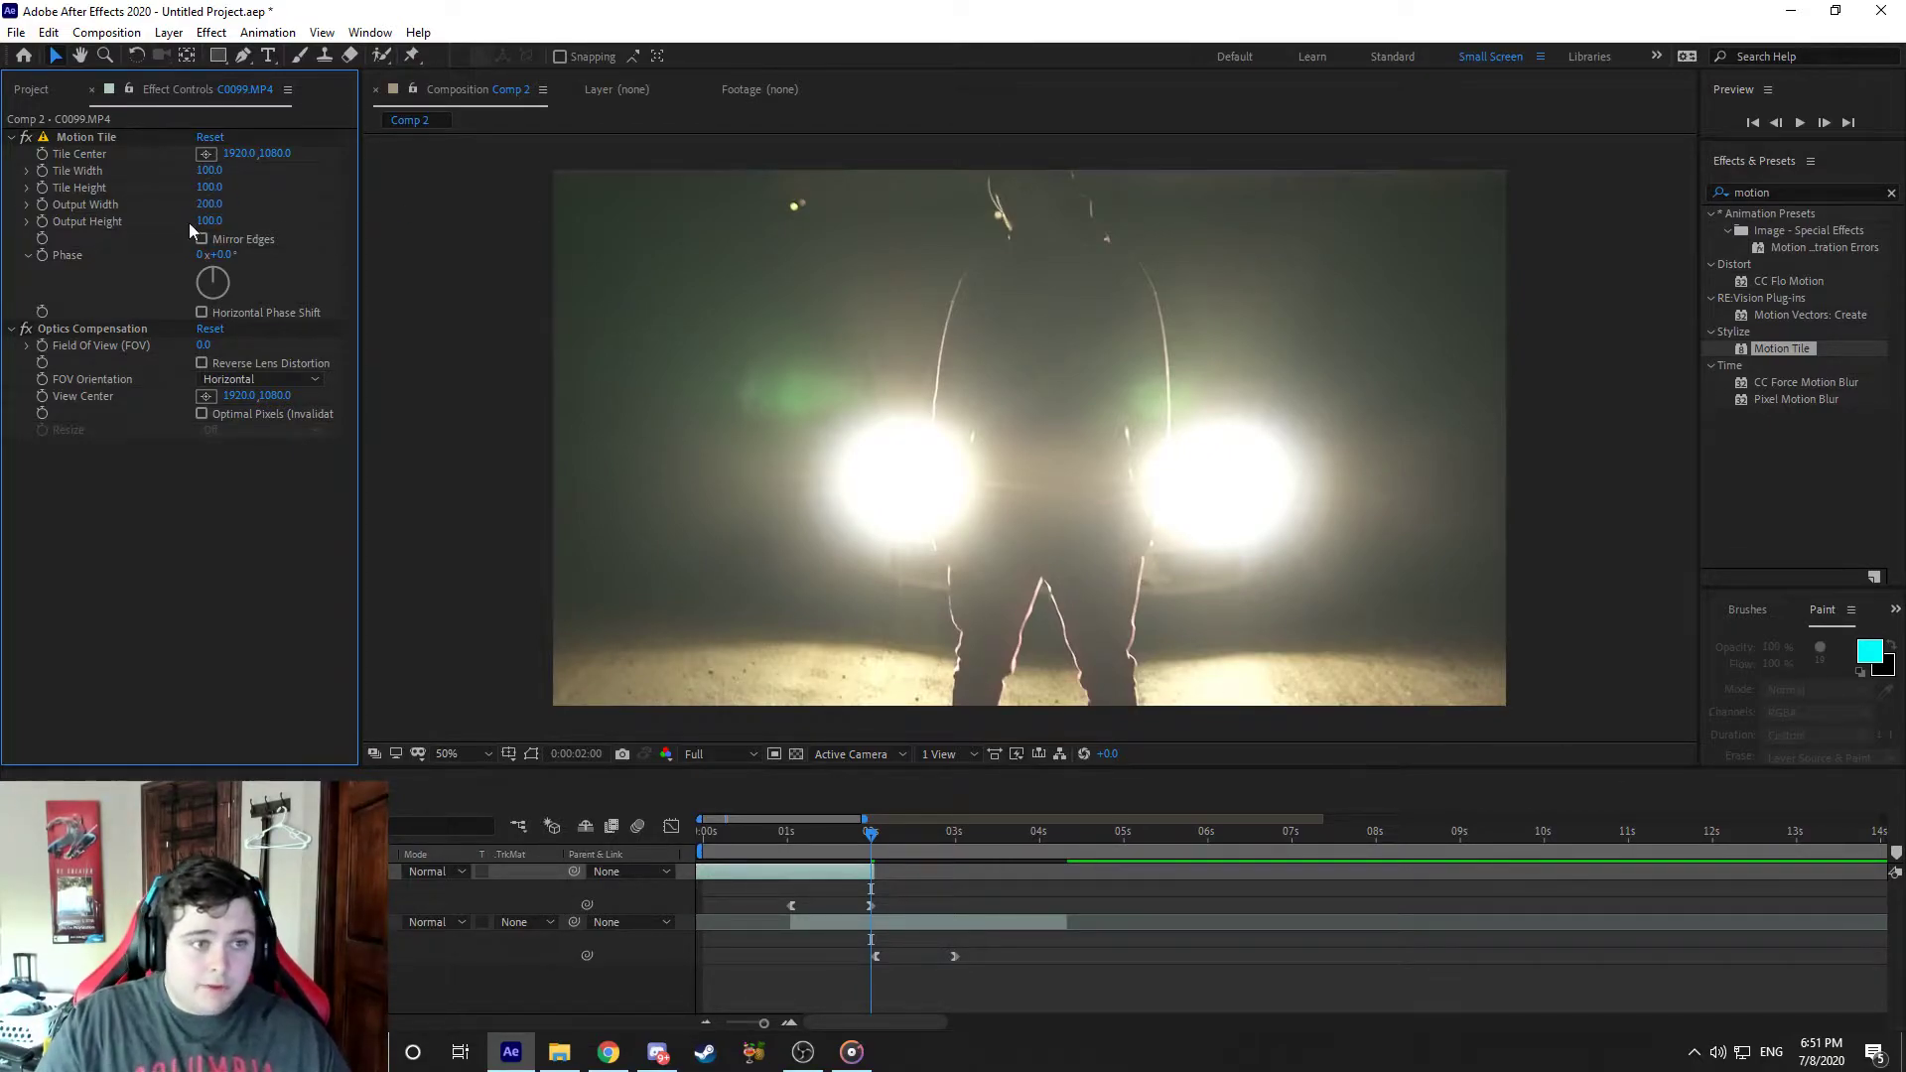
{"action": "type", "text": "2"}
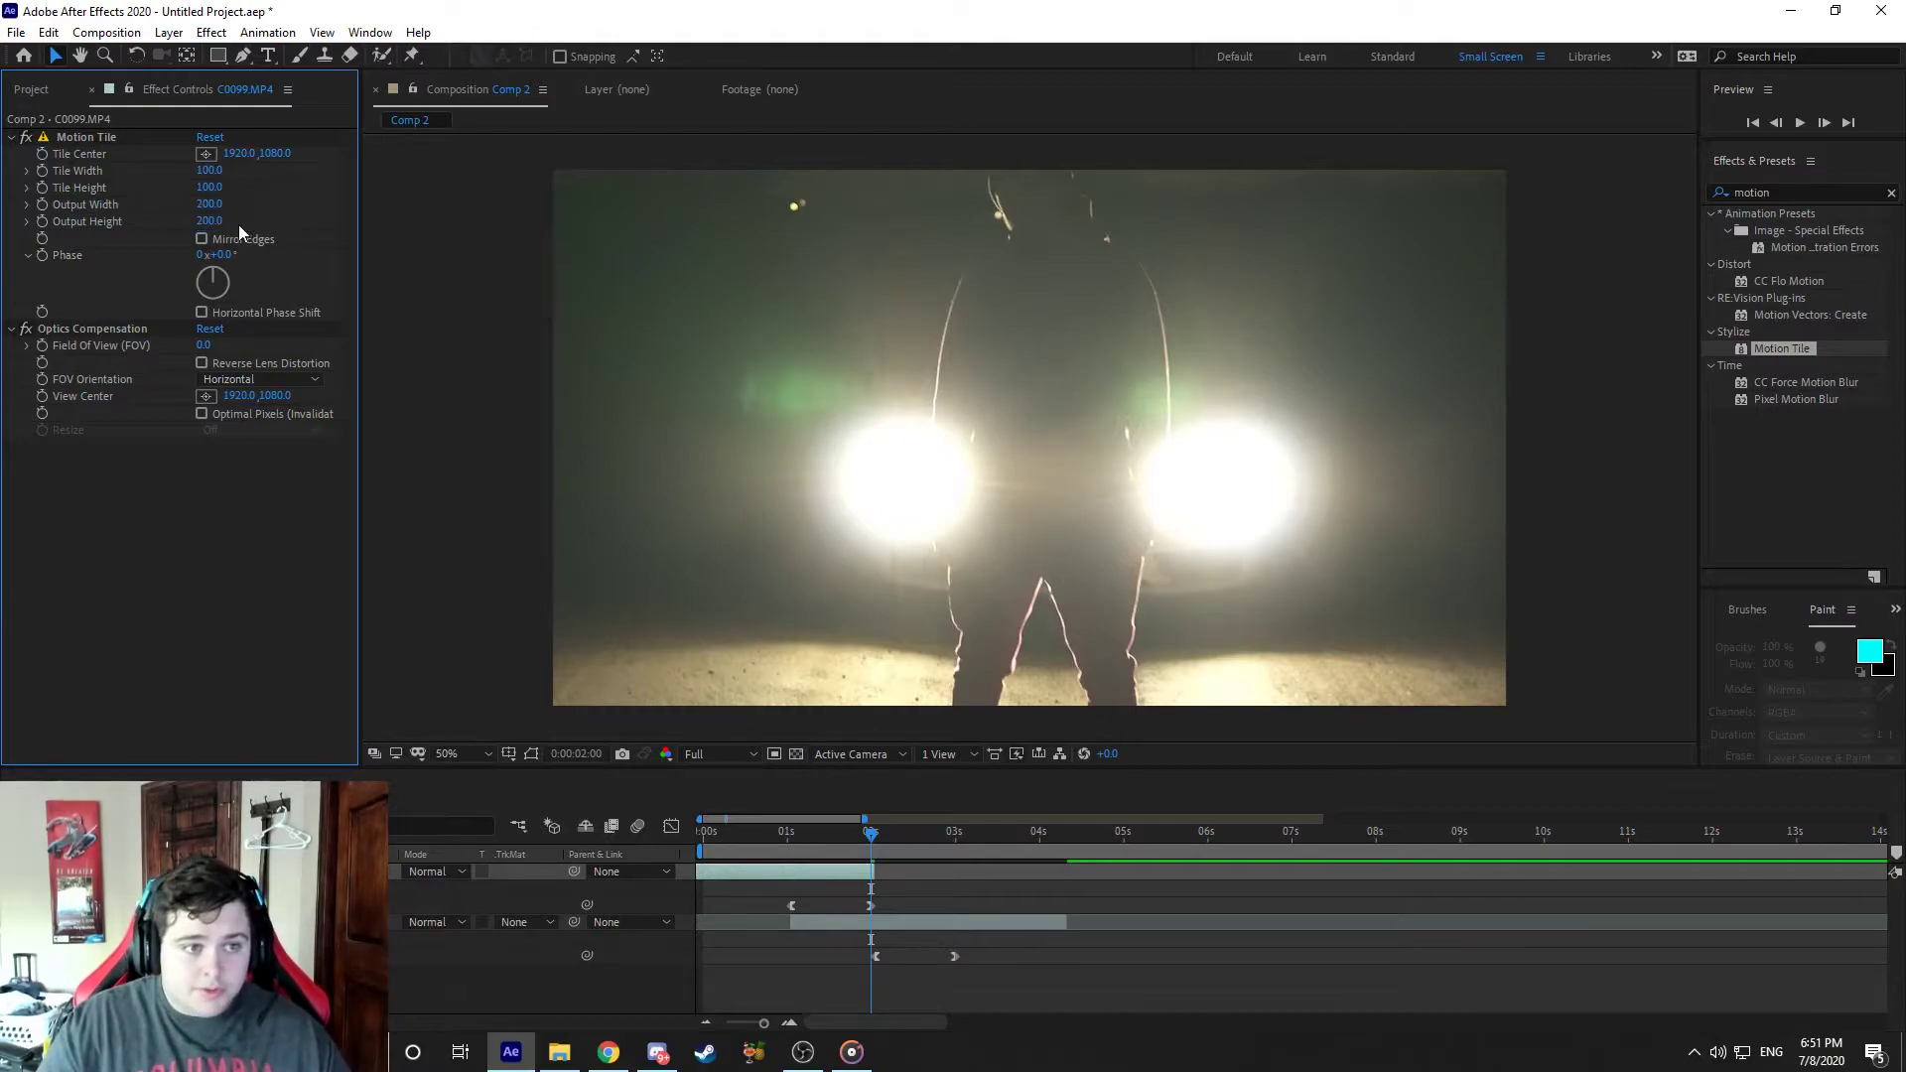
{"action": "left_click", "coordinate": [202, 240]}
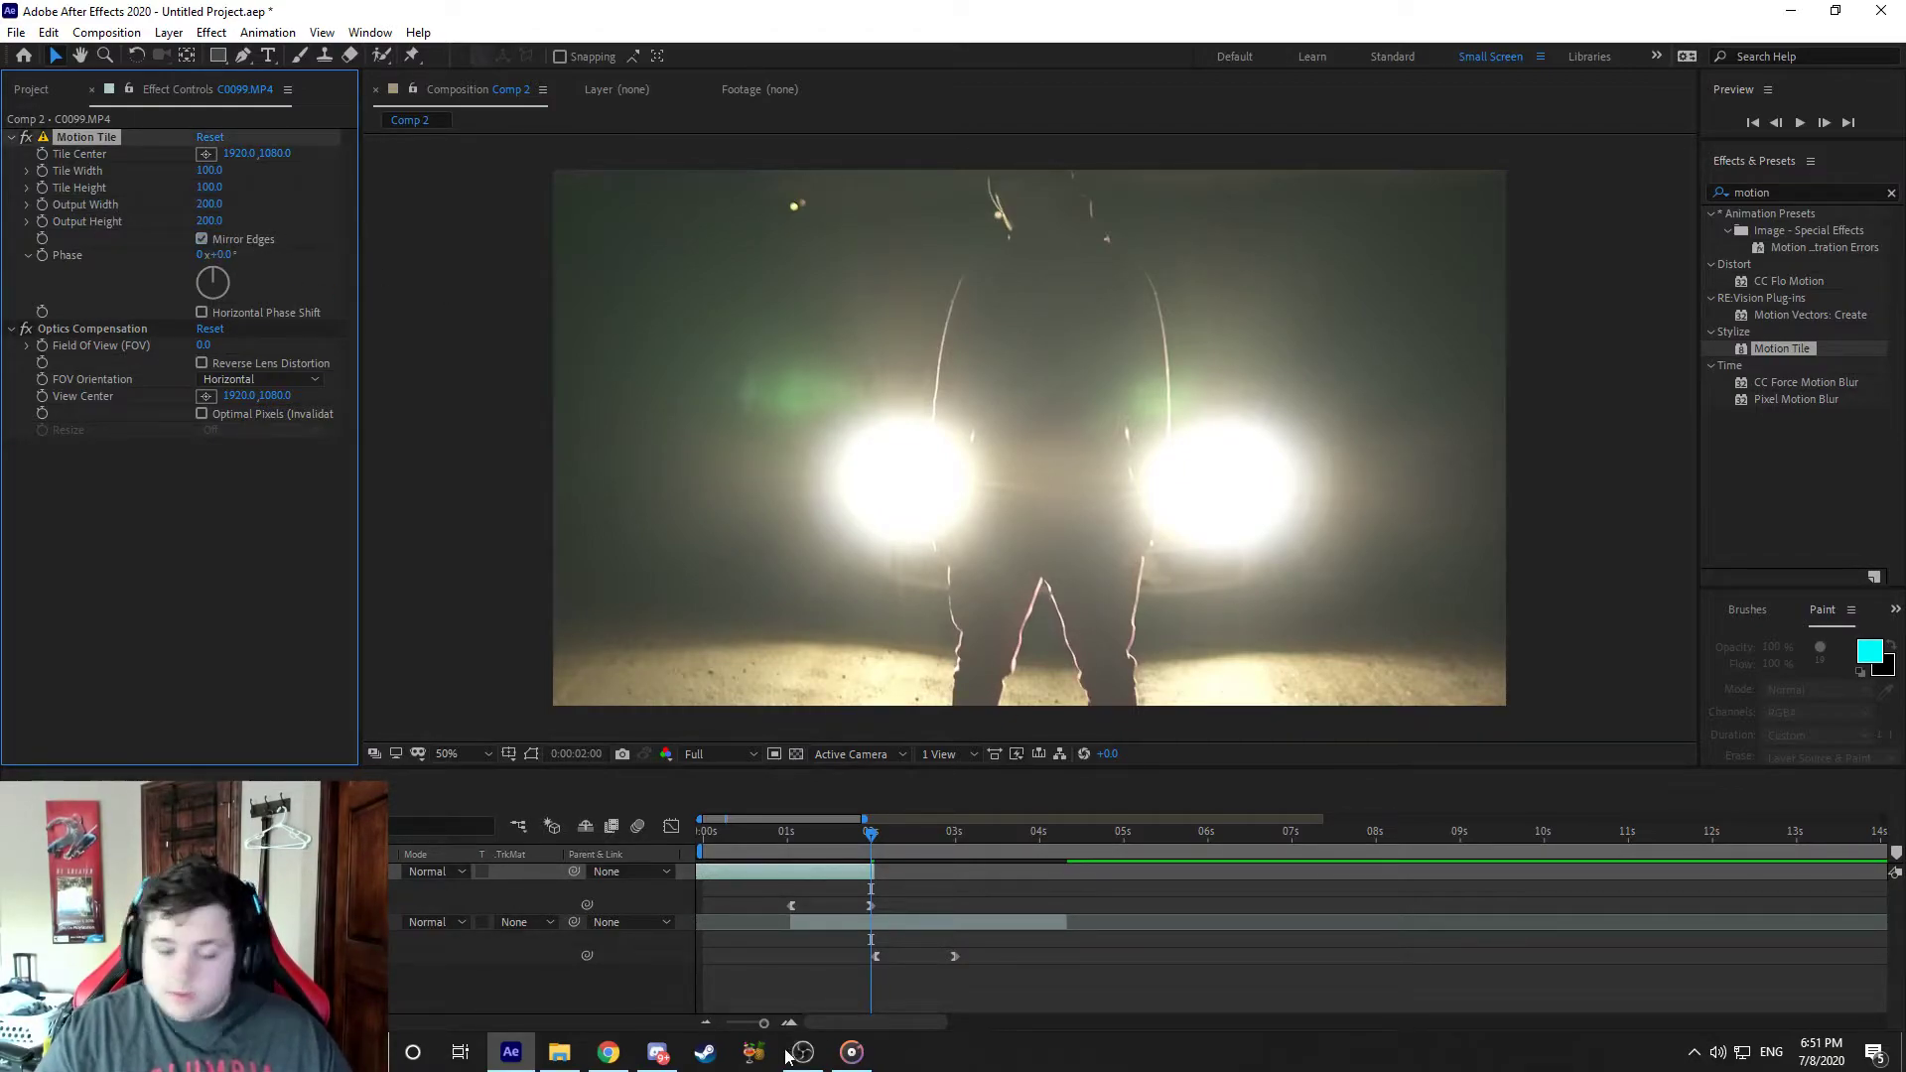
Step: Try a Tile Width of 60 and an Output Width of 2930 in C0099.MP4's Motion Tile, undoing each change
{"action": "type", "text": "58"}
{"action": "key", "text": "Return"}
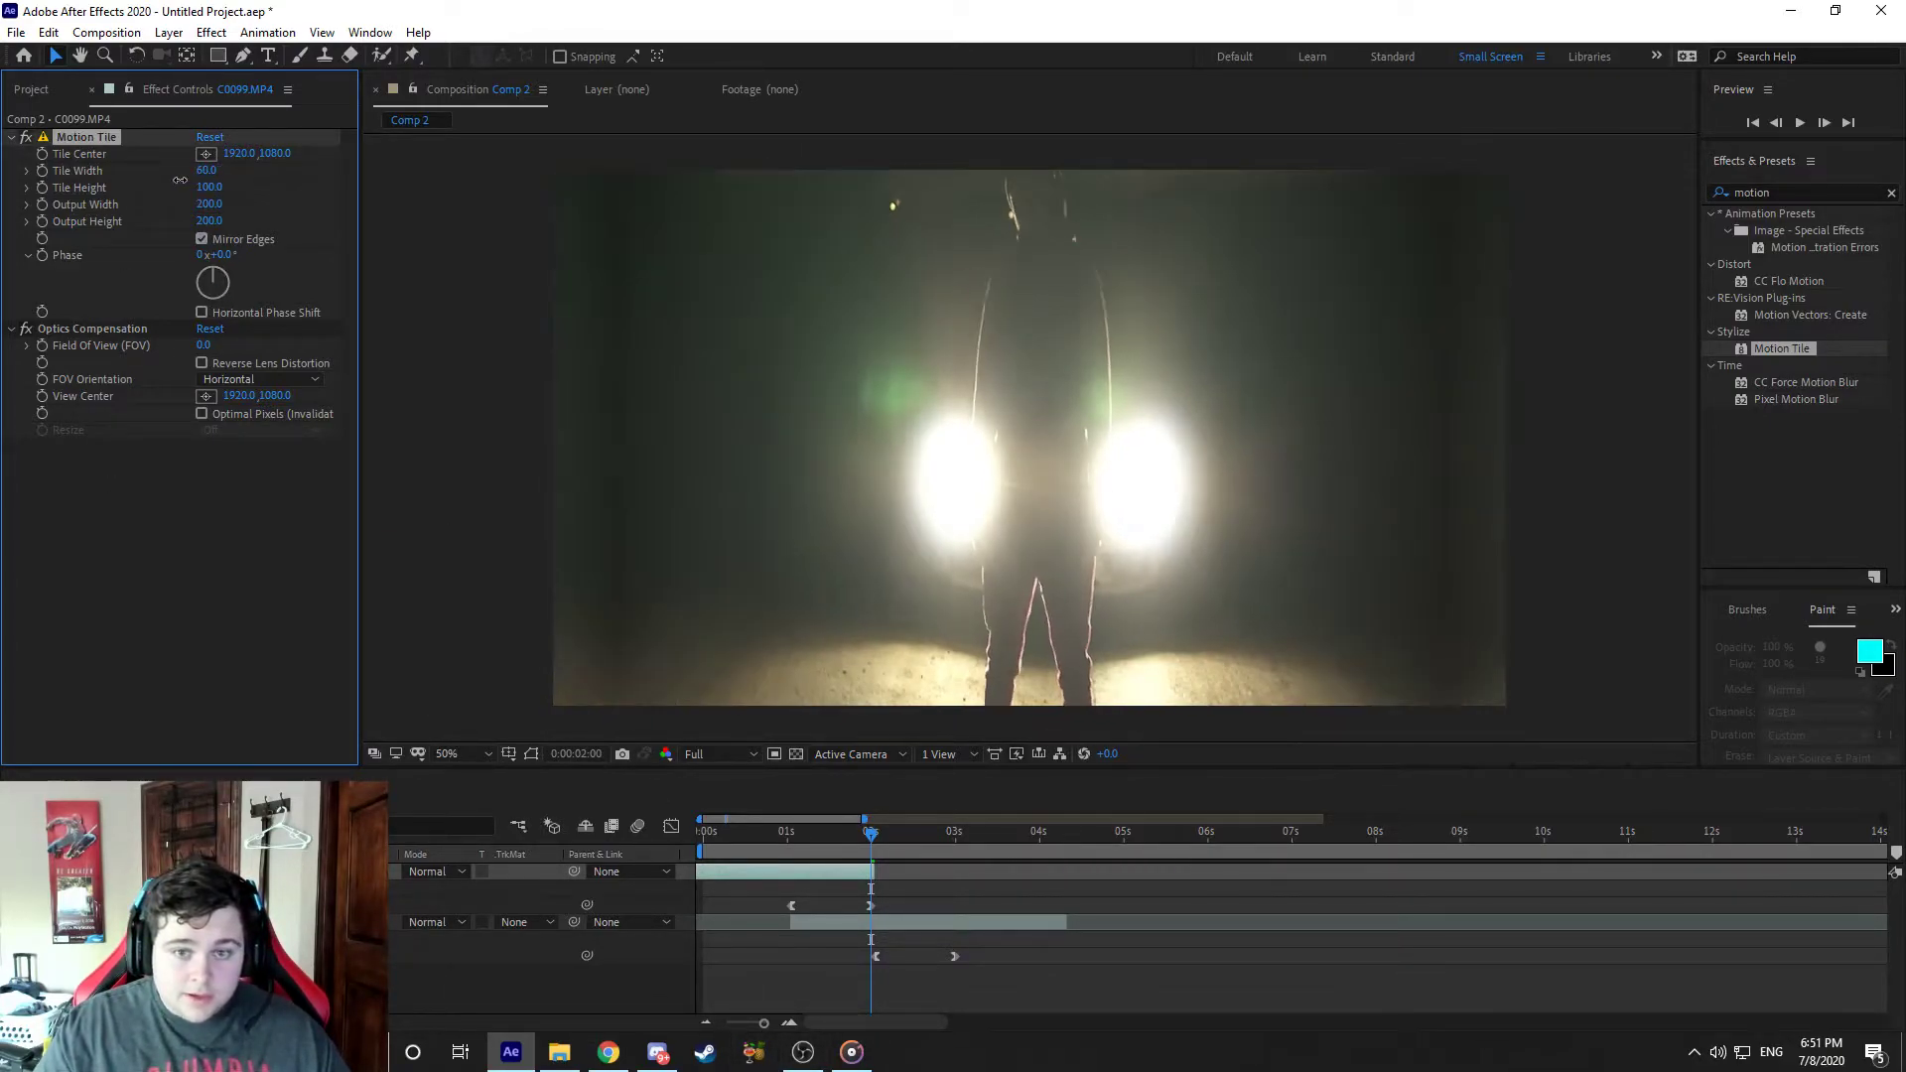
{"action": "key", "text": "ctrl+z"}
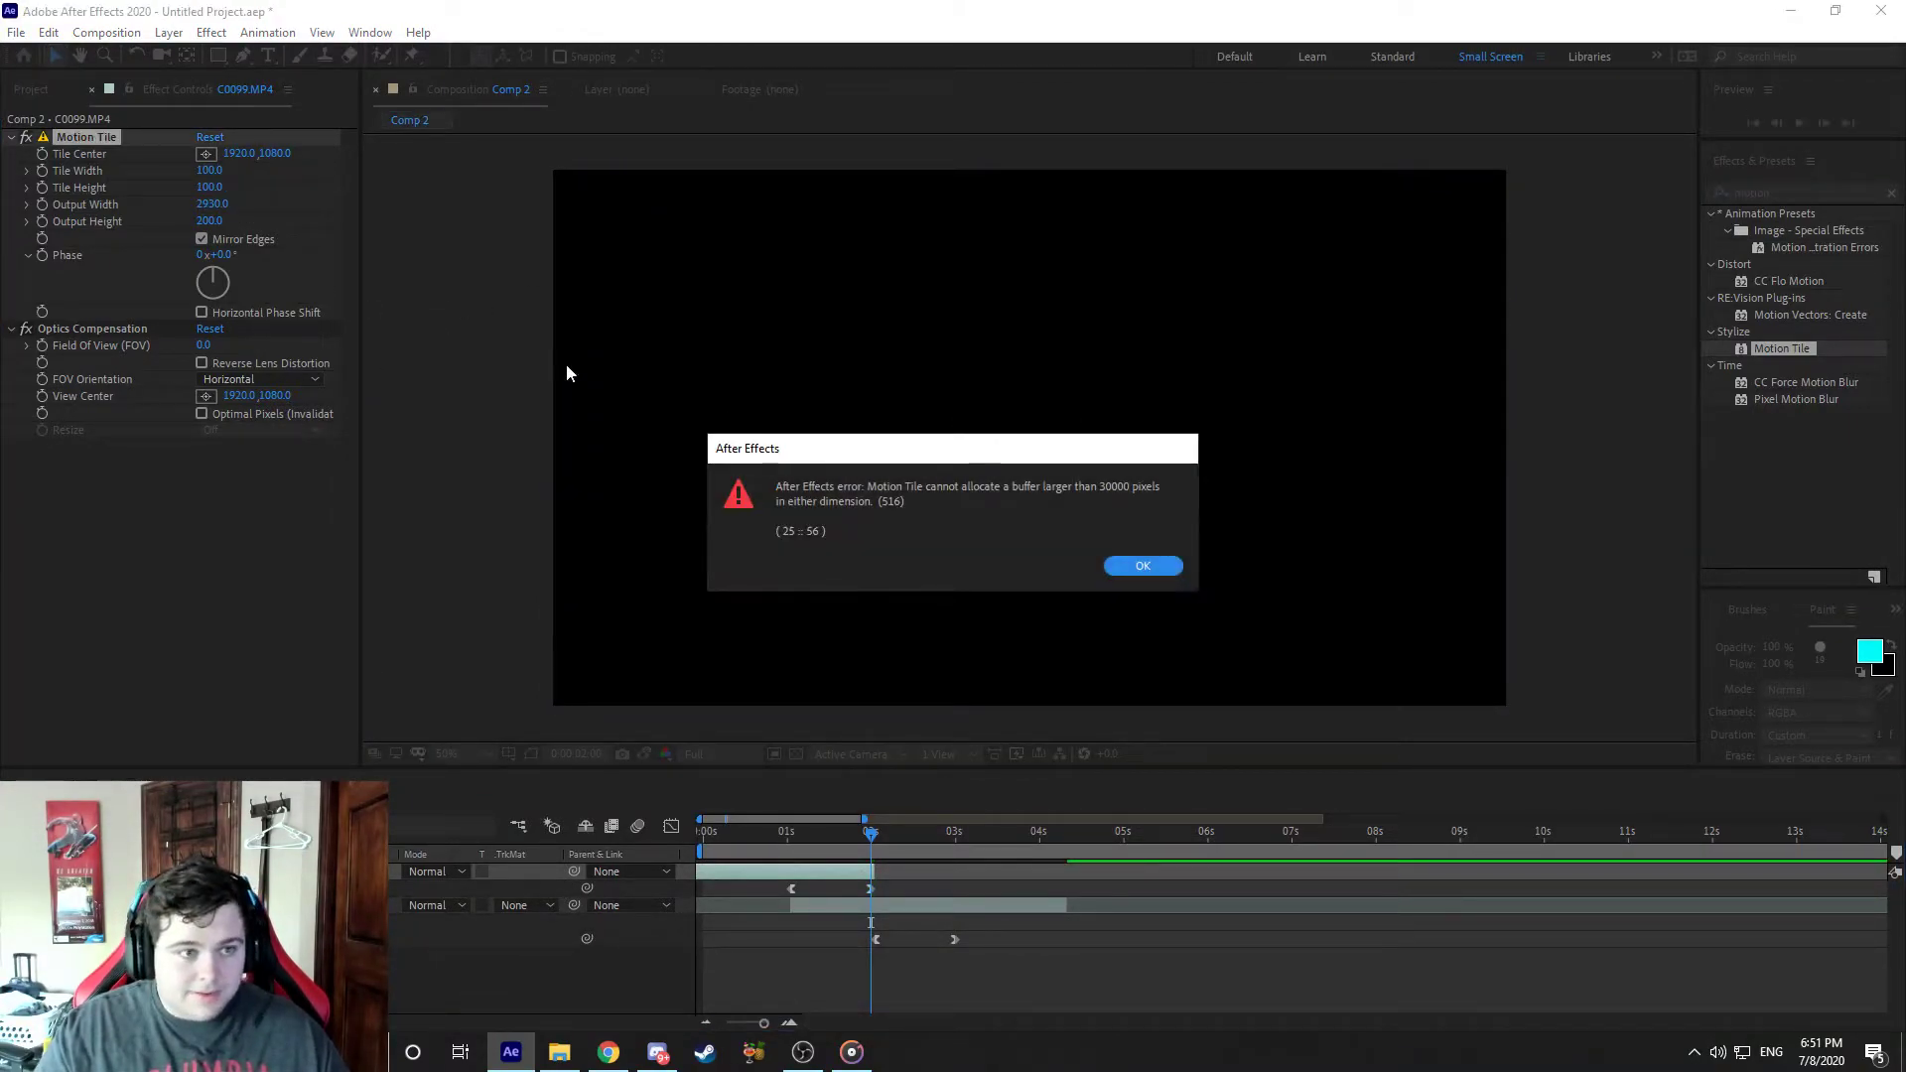
{"action": "left_click", "coordinate": [1162, 562]}
{"action": "key", "text": "ctrl+z"}
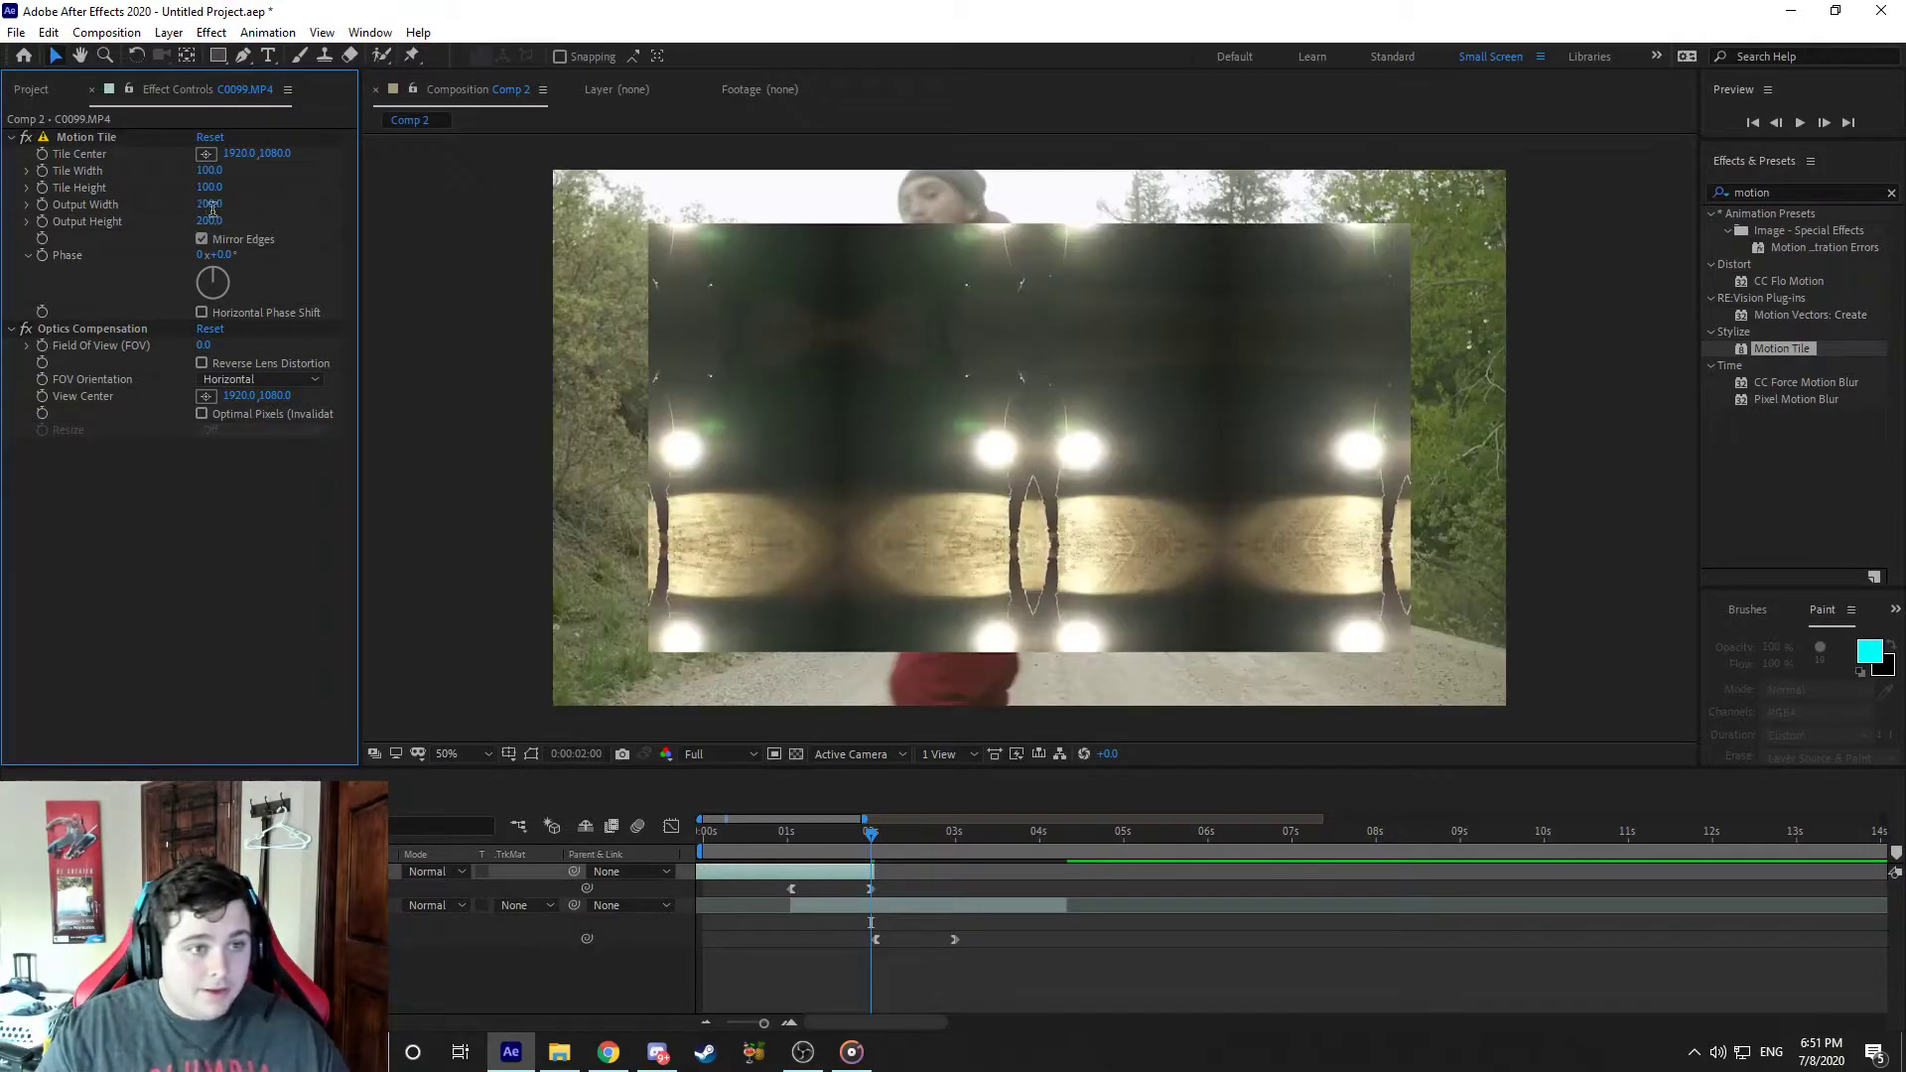
Step: Try a Motion Tile Output Width of 250 on C0099.MP4, toggle Mirror Edges off and on, and undo the test changes
{"action": "type", "text": "250"}
{"action": "key", "text": "Return"}
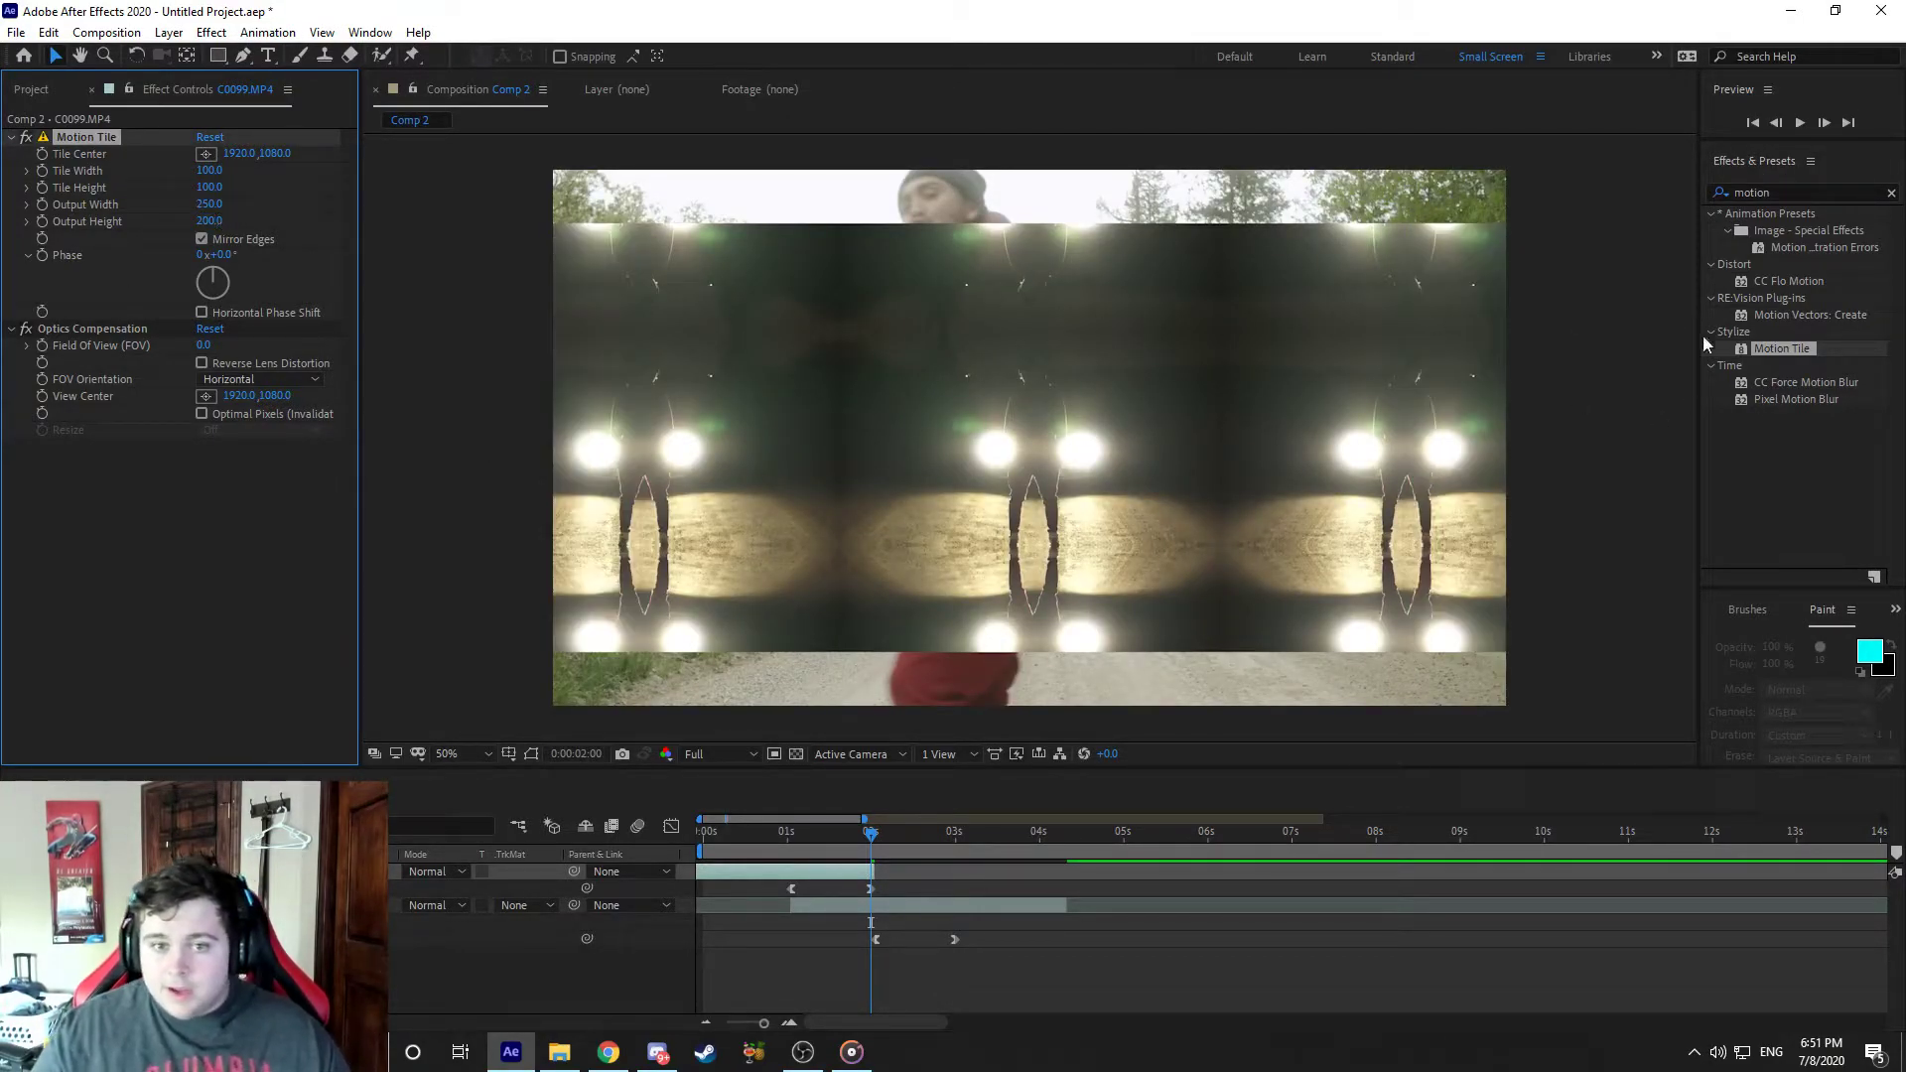
{"action": "left_click", "coordinate": [202, 240]}
{"action": "left_click", "coordinate": [203, 240]}
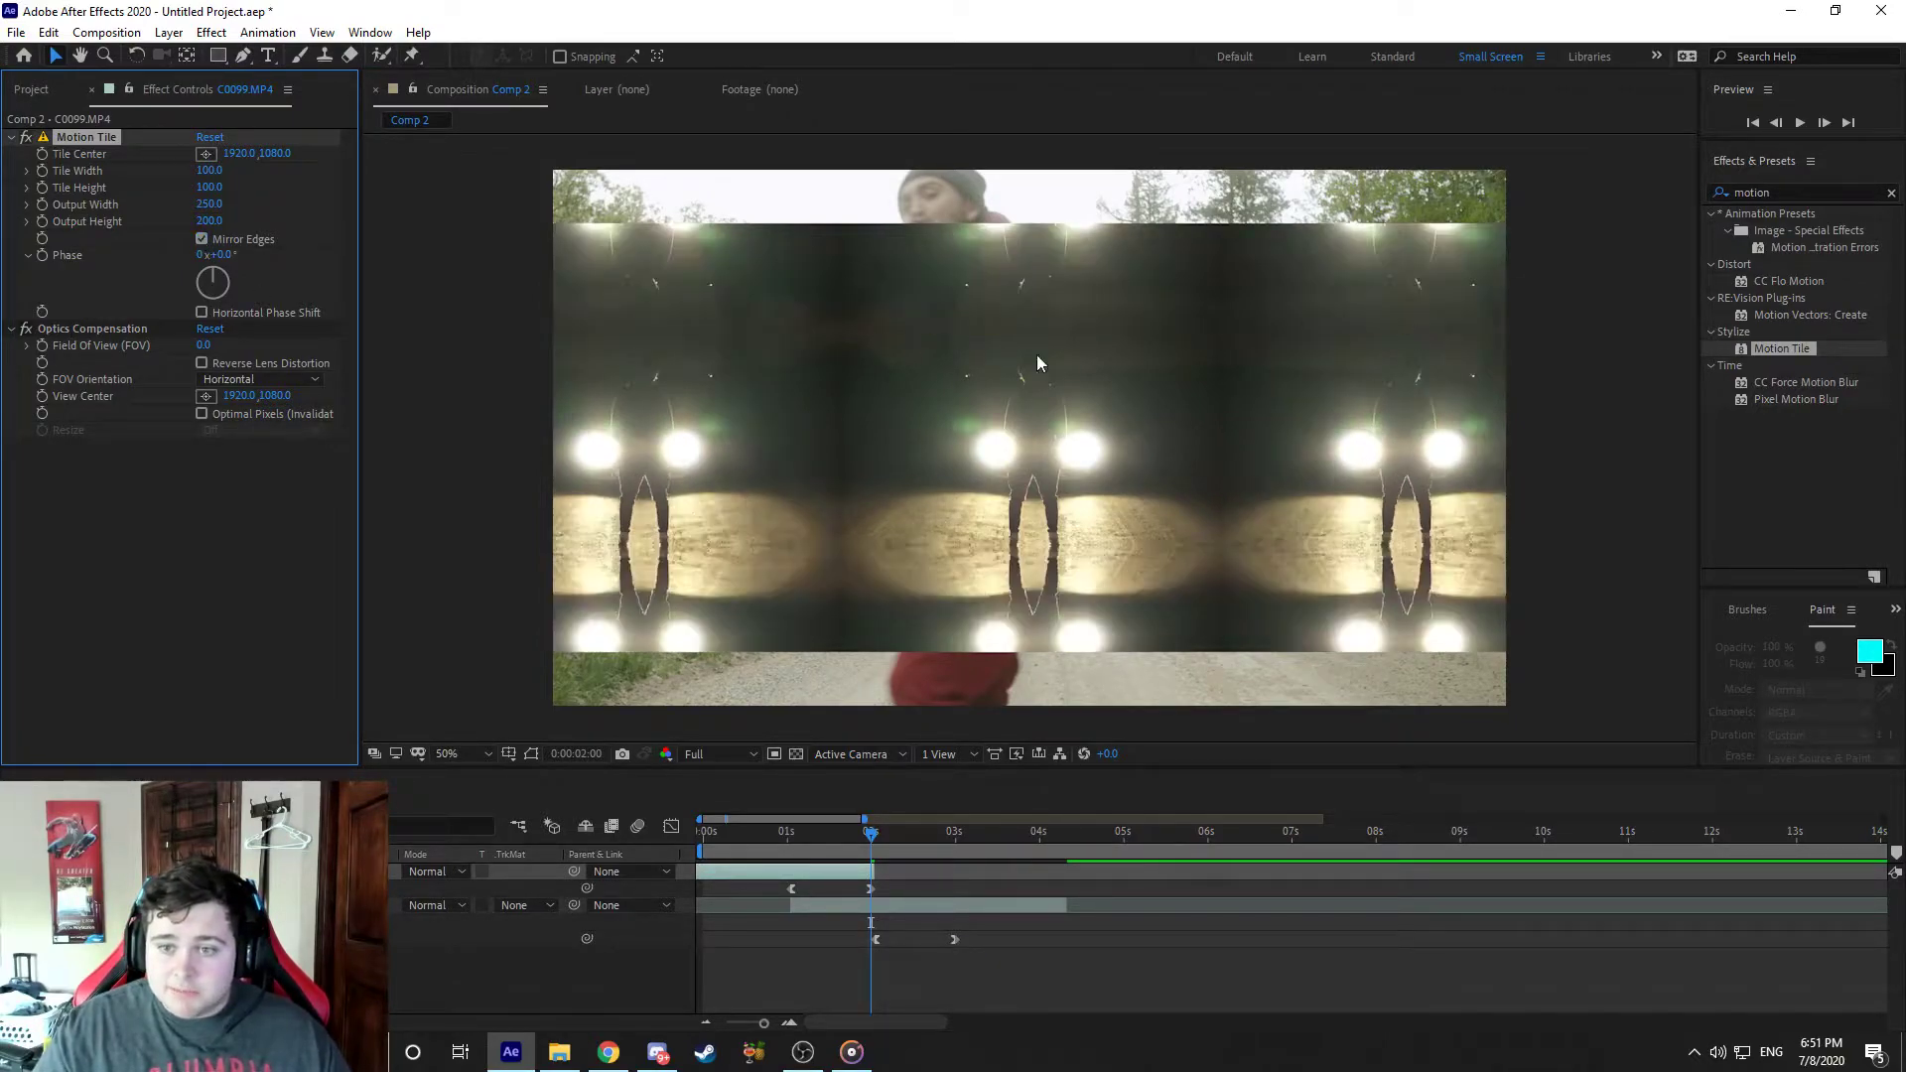
{"action": "key", "text": "ctrl+z"}
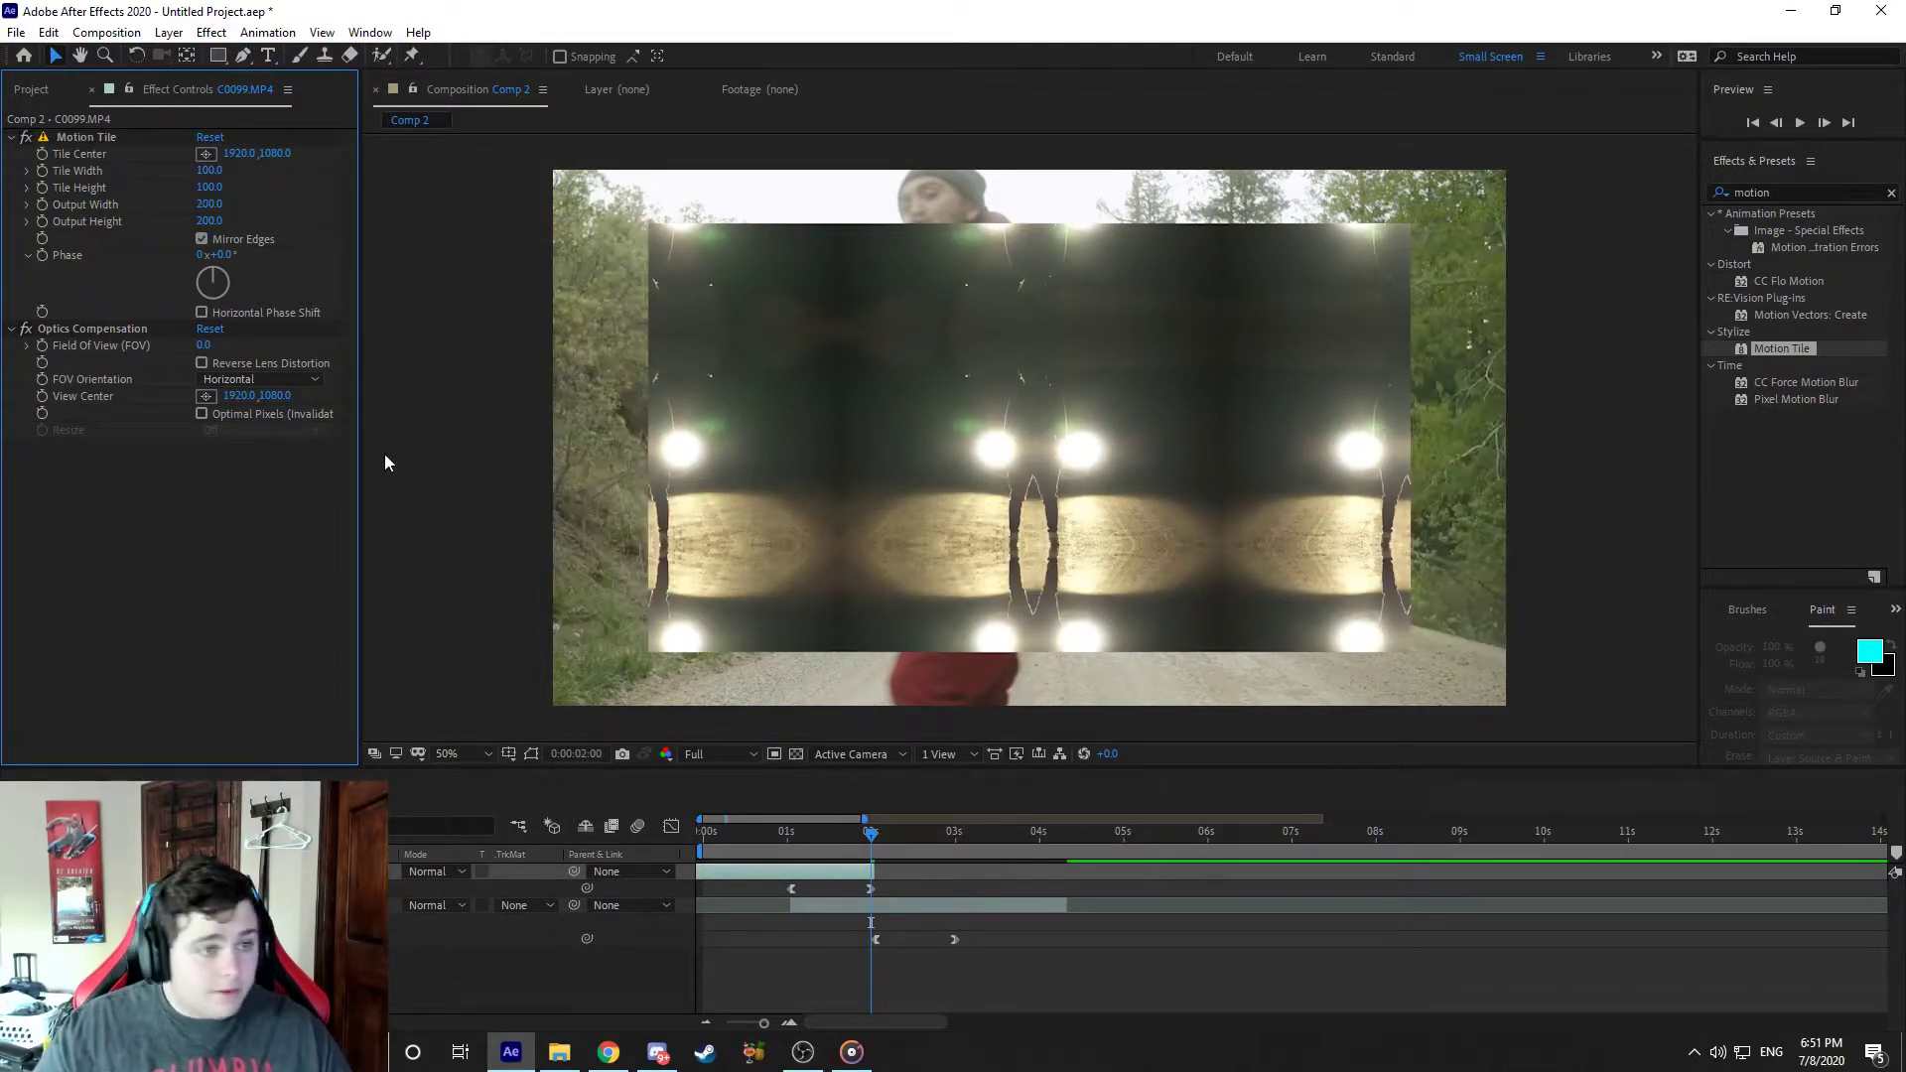
{"action": "key", "text": "ctrl+z"}
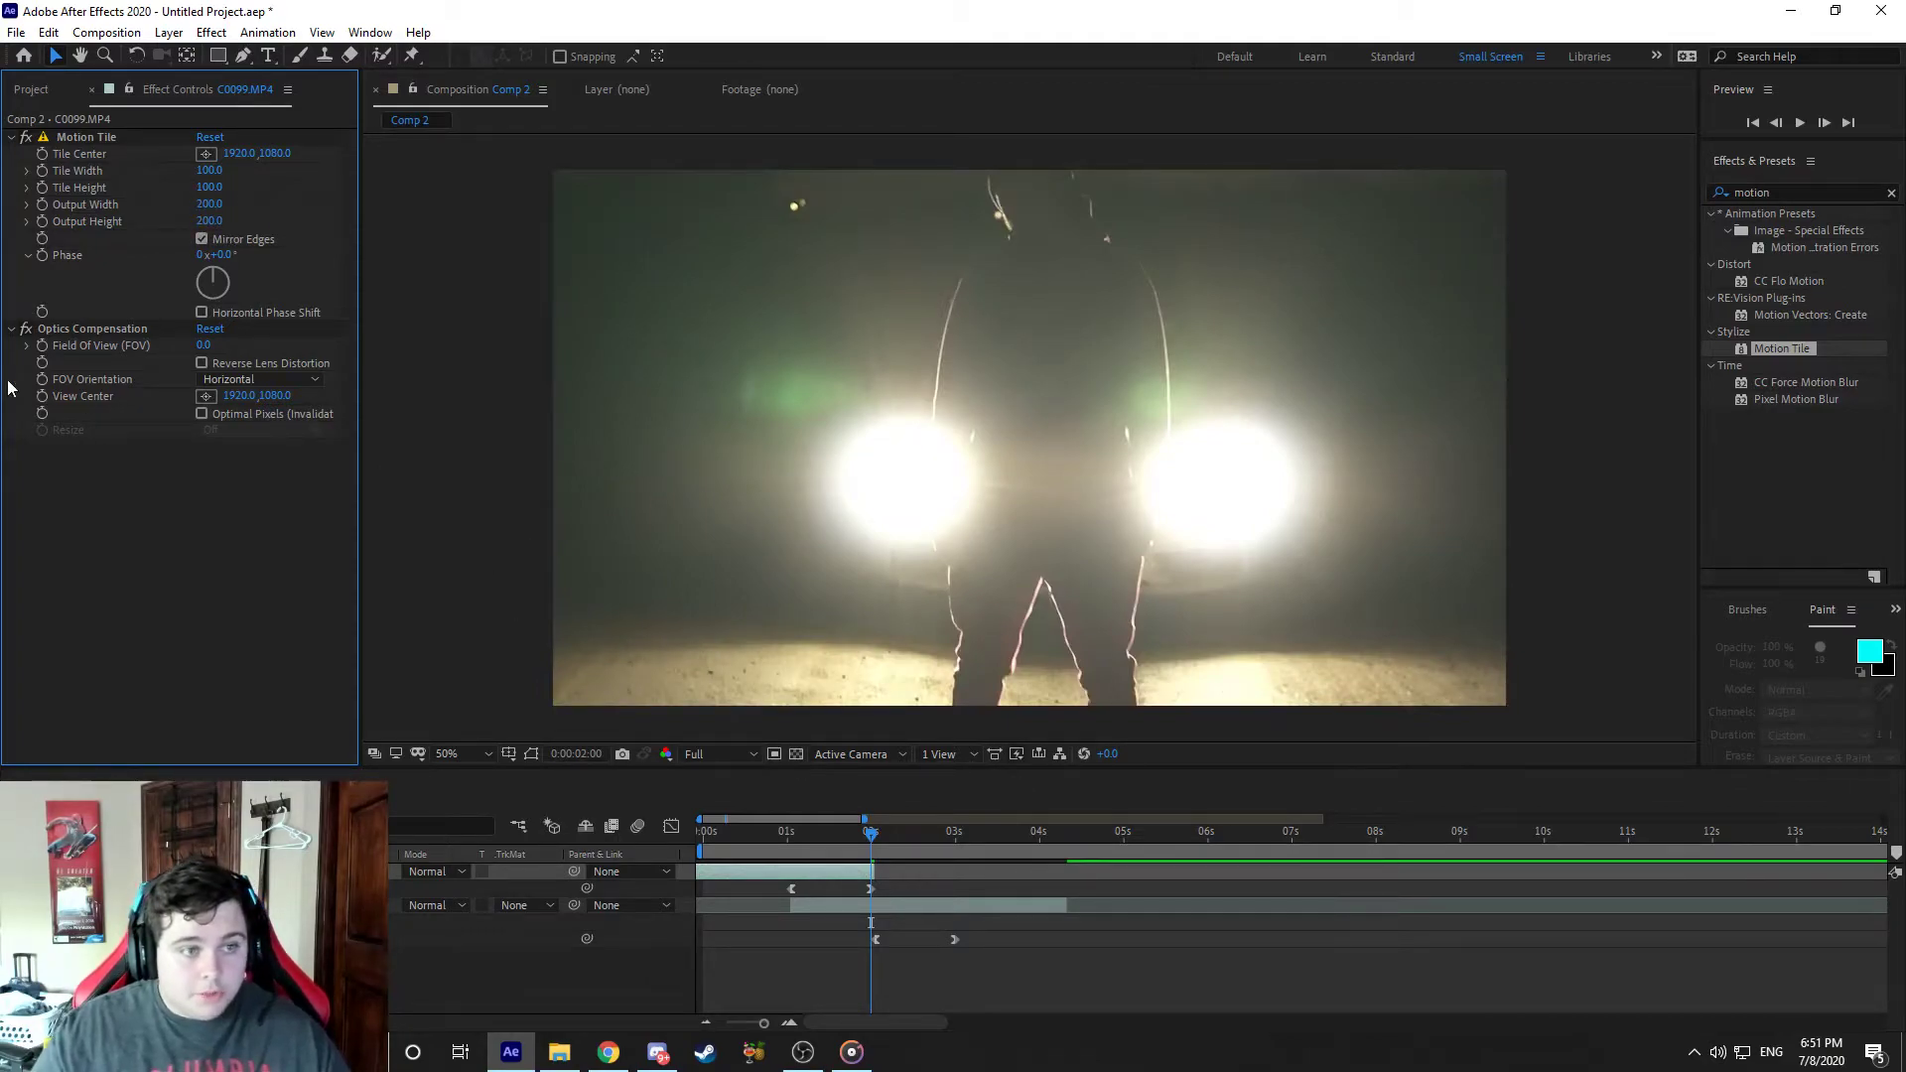
Step: Enable Reverse Lens Distortion in C0099.MP4's Optics Compensation and raise the Field of View to 126.8
{"action": "left_click", "coordinate": [206, 344]}
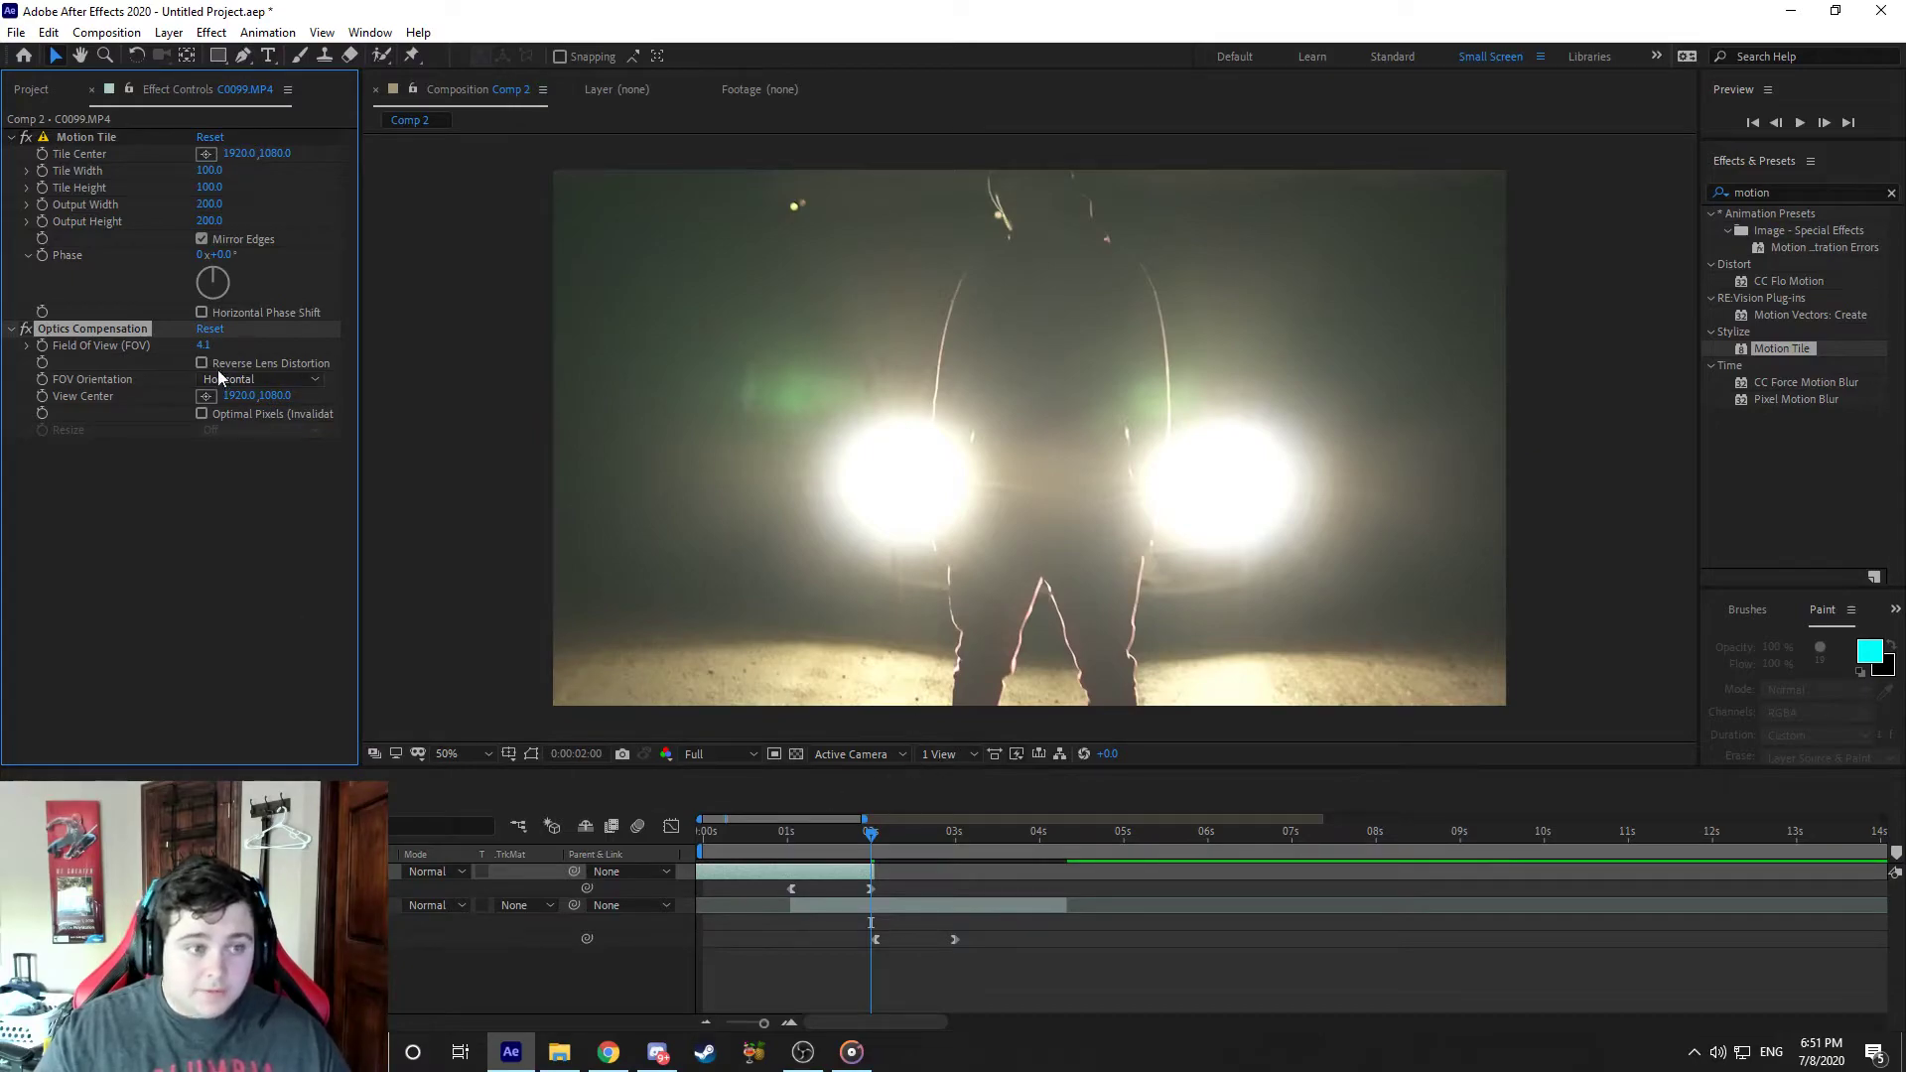
{"action": "mouse_move", "coordinate": [205, 345]}
{"action": "left_mouse_down"}
{"action": "mouse_move", "coordinate": [983, 376]}
{"action": "mouse_move", "coordinate": [204, 365]}
{"action": "left_mouse_up"}
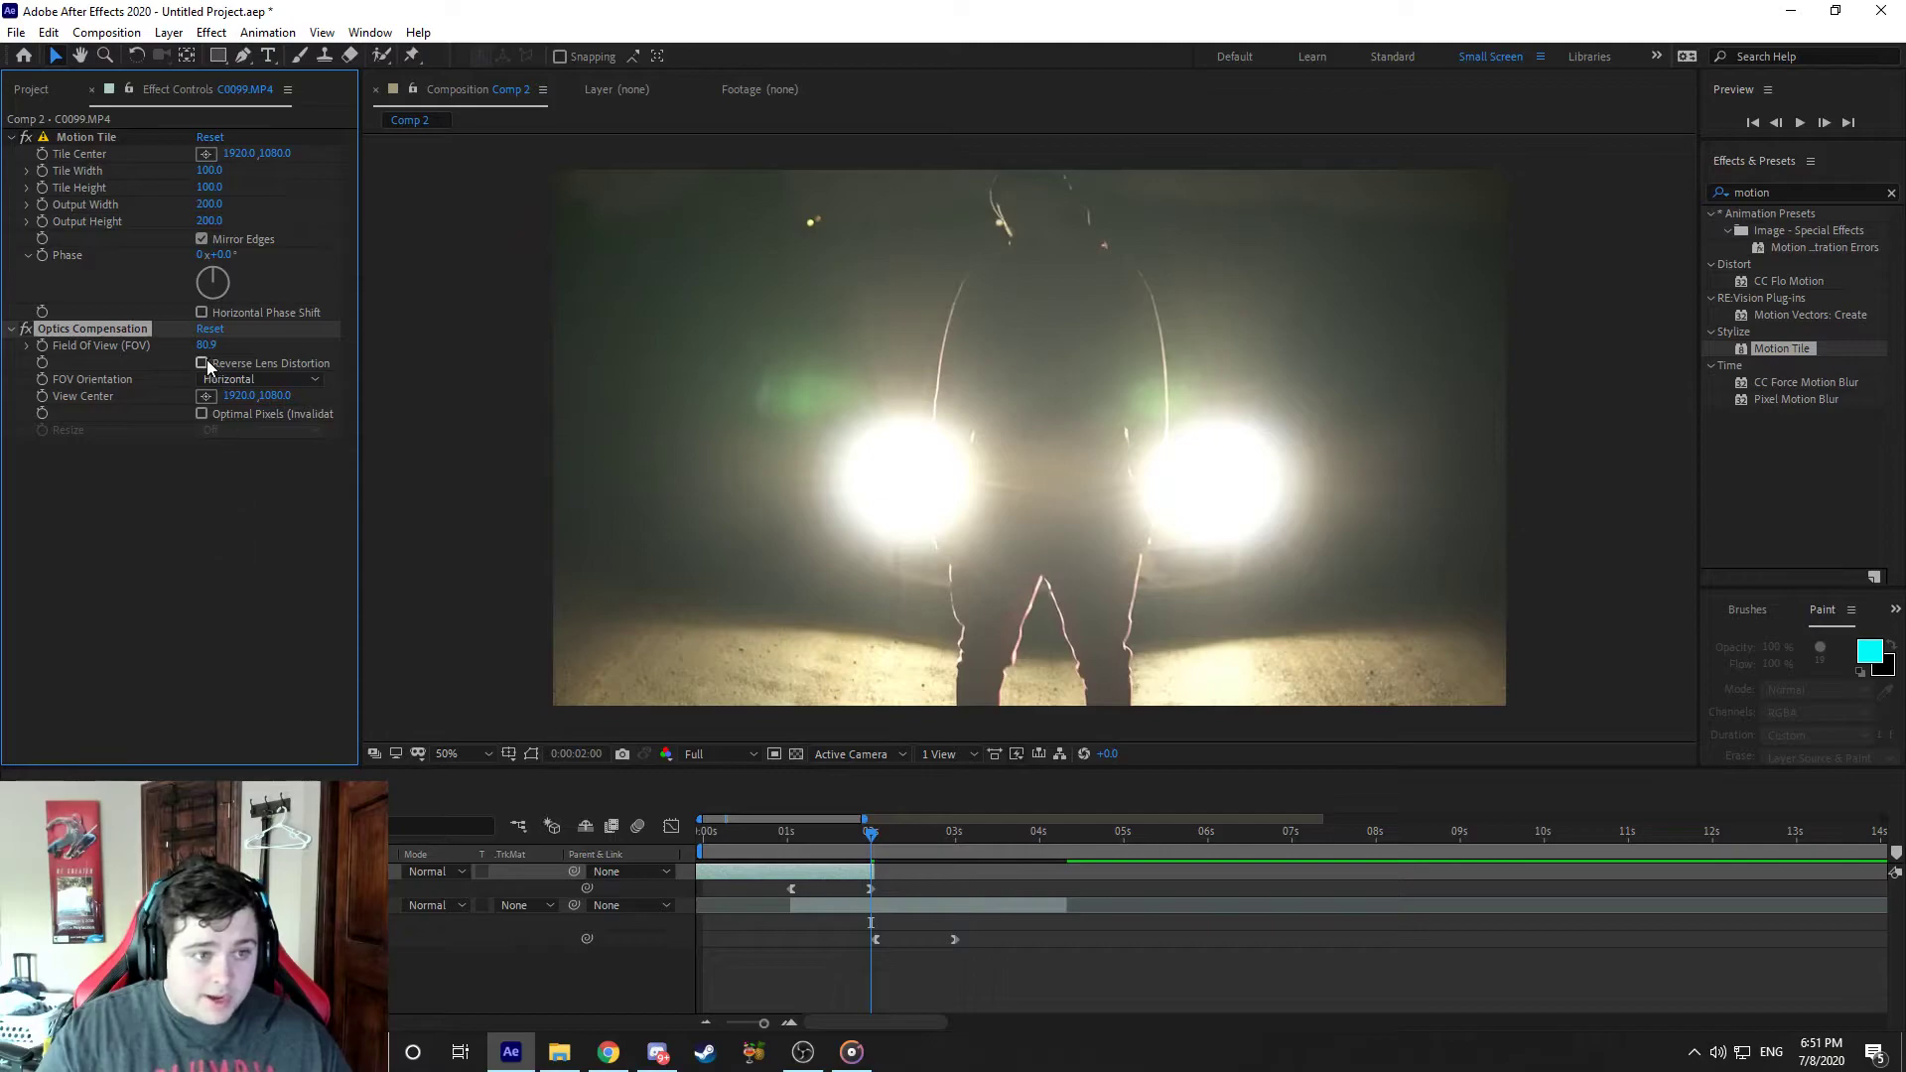
{"action": "left_click_drag", "start_coordinate": [288, 347], "coordinate": [139, 378]}
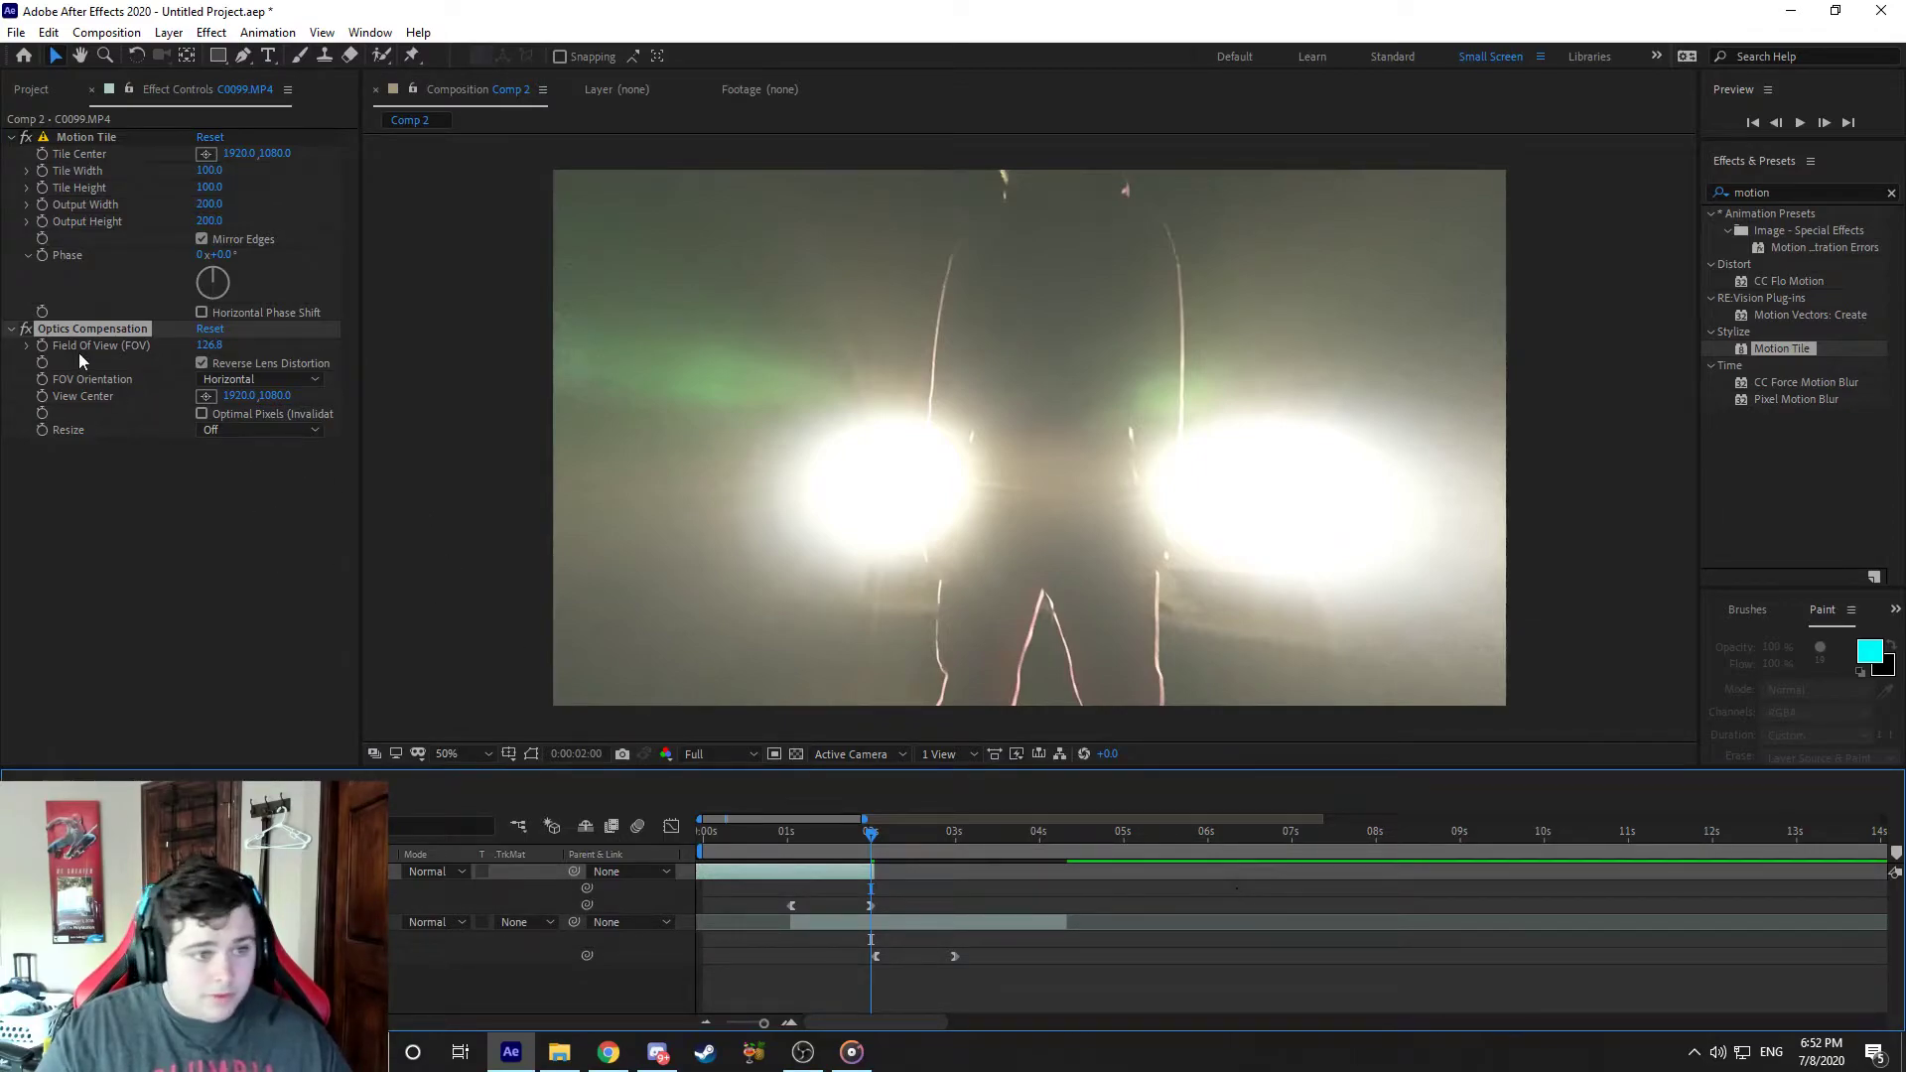
Step: Keyframe C0099.MP4's Field of View at 0:00:02:00 and set it to 0 at 0:00:01:01
{"action": "left_click", "coordinate": [41, 348]}
{"action": "left_click_drag", "start_coordinate": [849, 836], "coordinate": [791, 836]}
{"action": "left_click", "coordinate": [213, 346]}
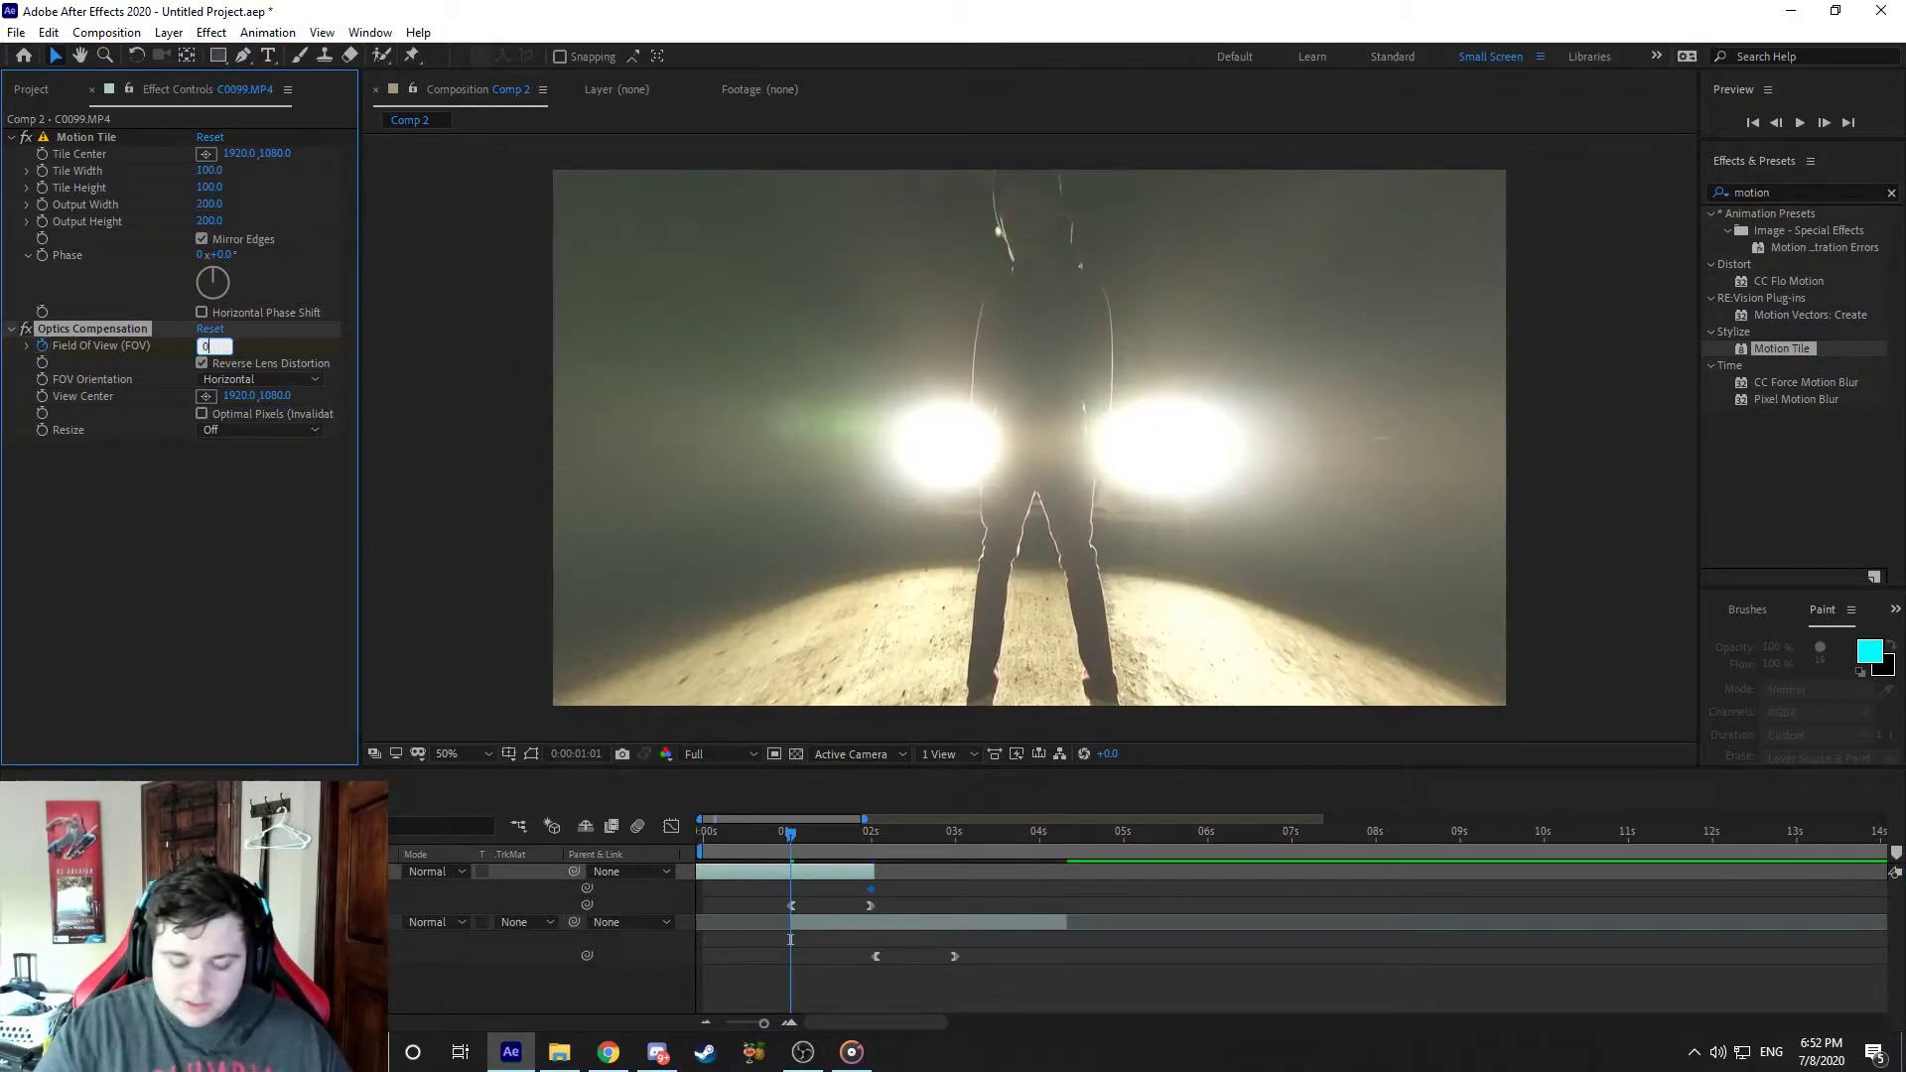
{"action": "type", "text": "0"}
{"action": "key", "text": "Return"}
Step: Apply Easy Ease Out to the first Field of View keyframe and Easy Ease In to the last, steepening the curve's end
{"action": "left_click", "coordinate": [670, 827]}
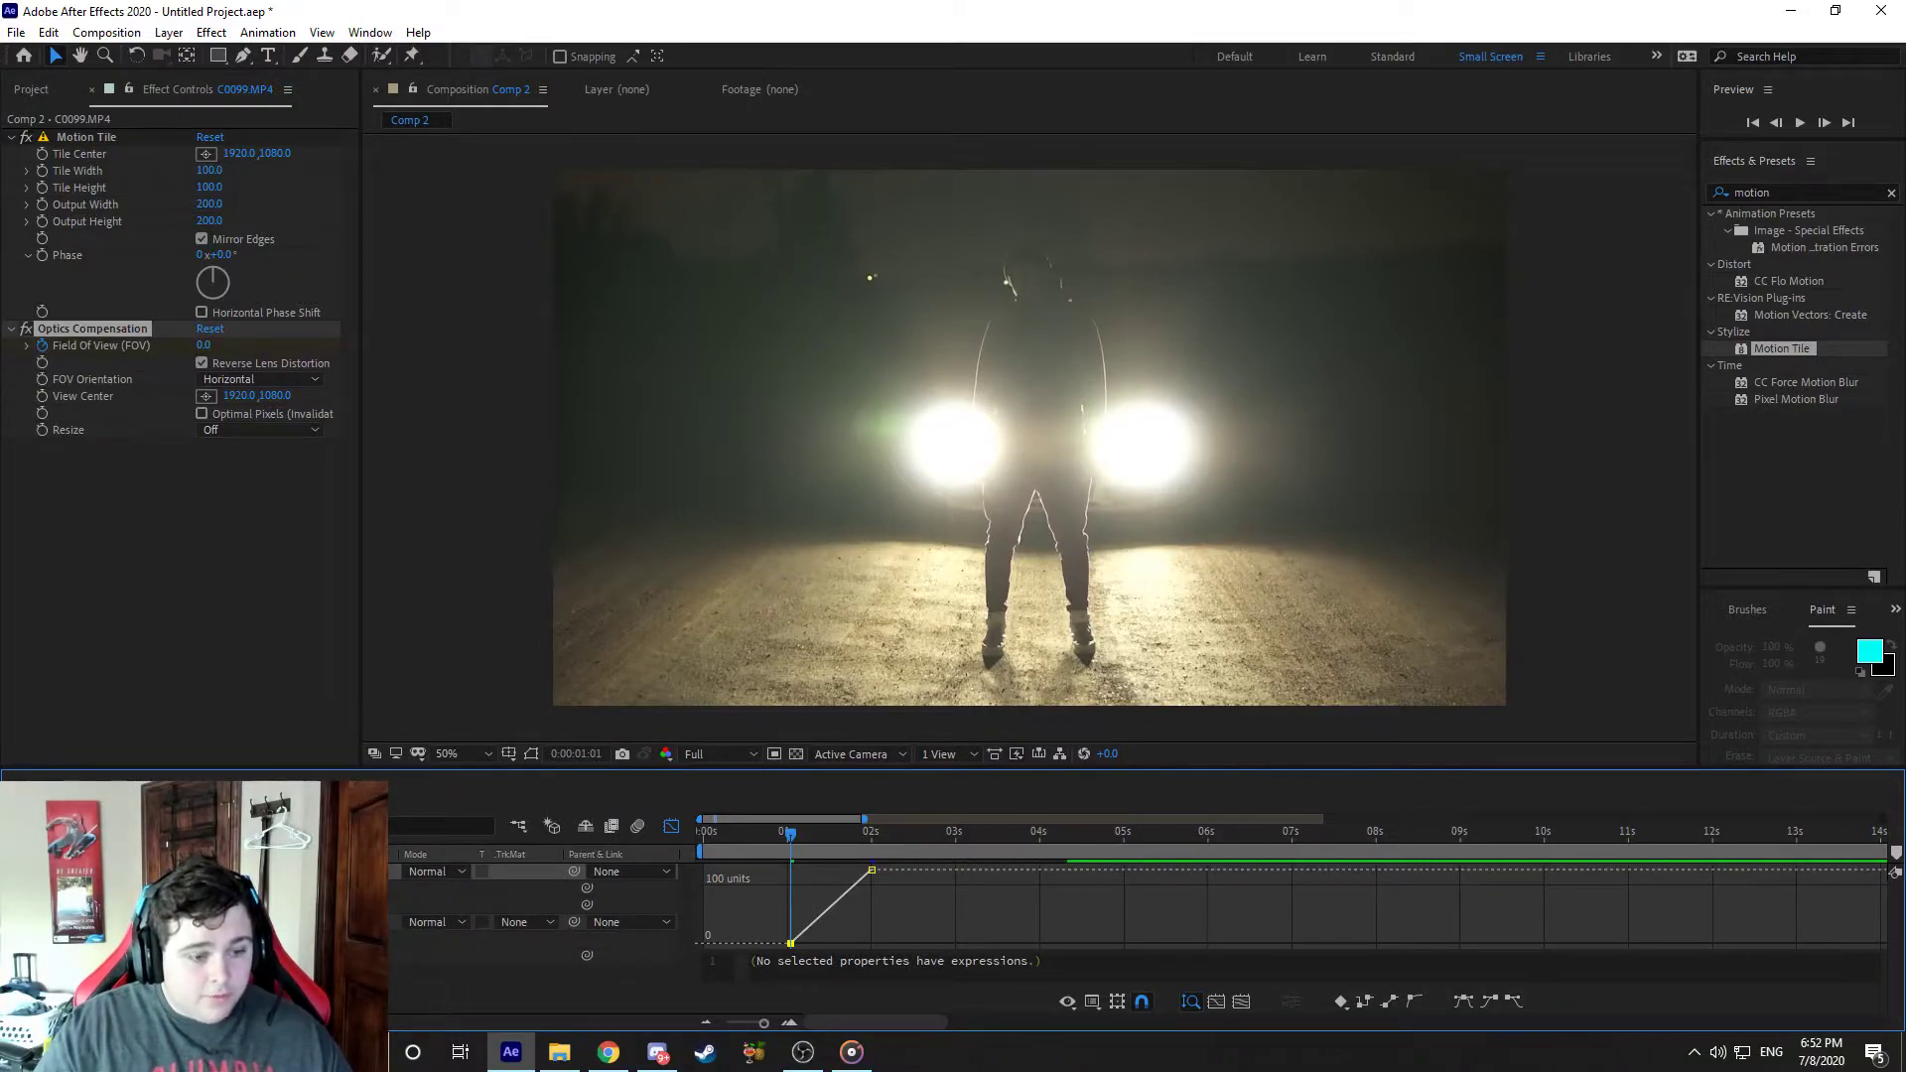
{"action": "left_click", "coordinate": [79, 872]}
{"action": "left_click", "coordinate": [80, 871]}
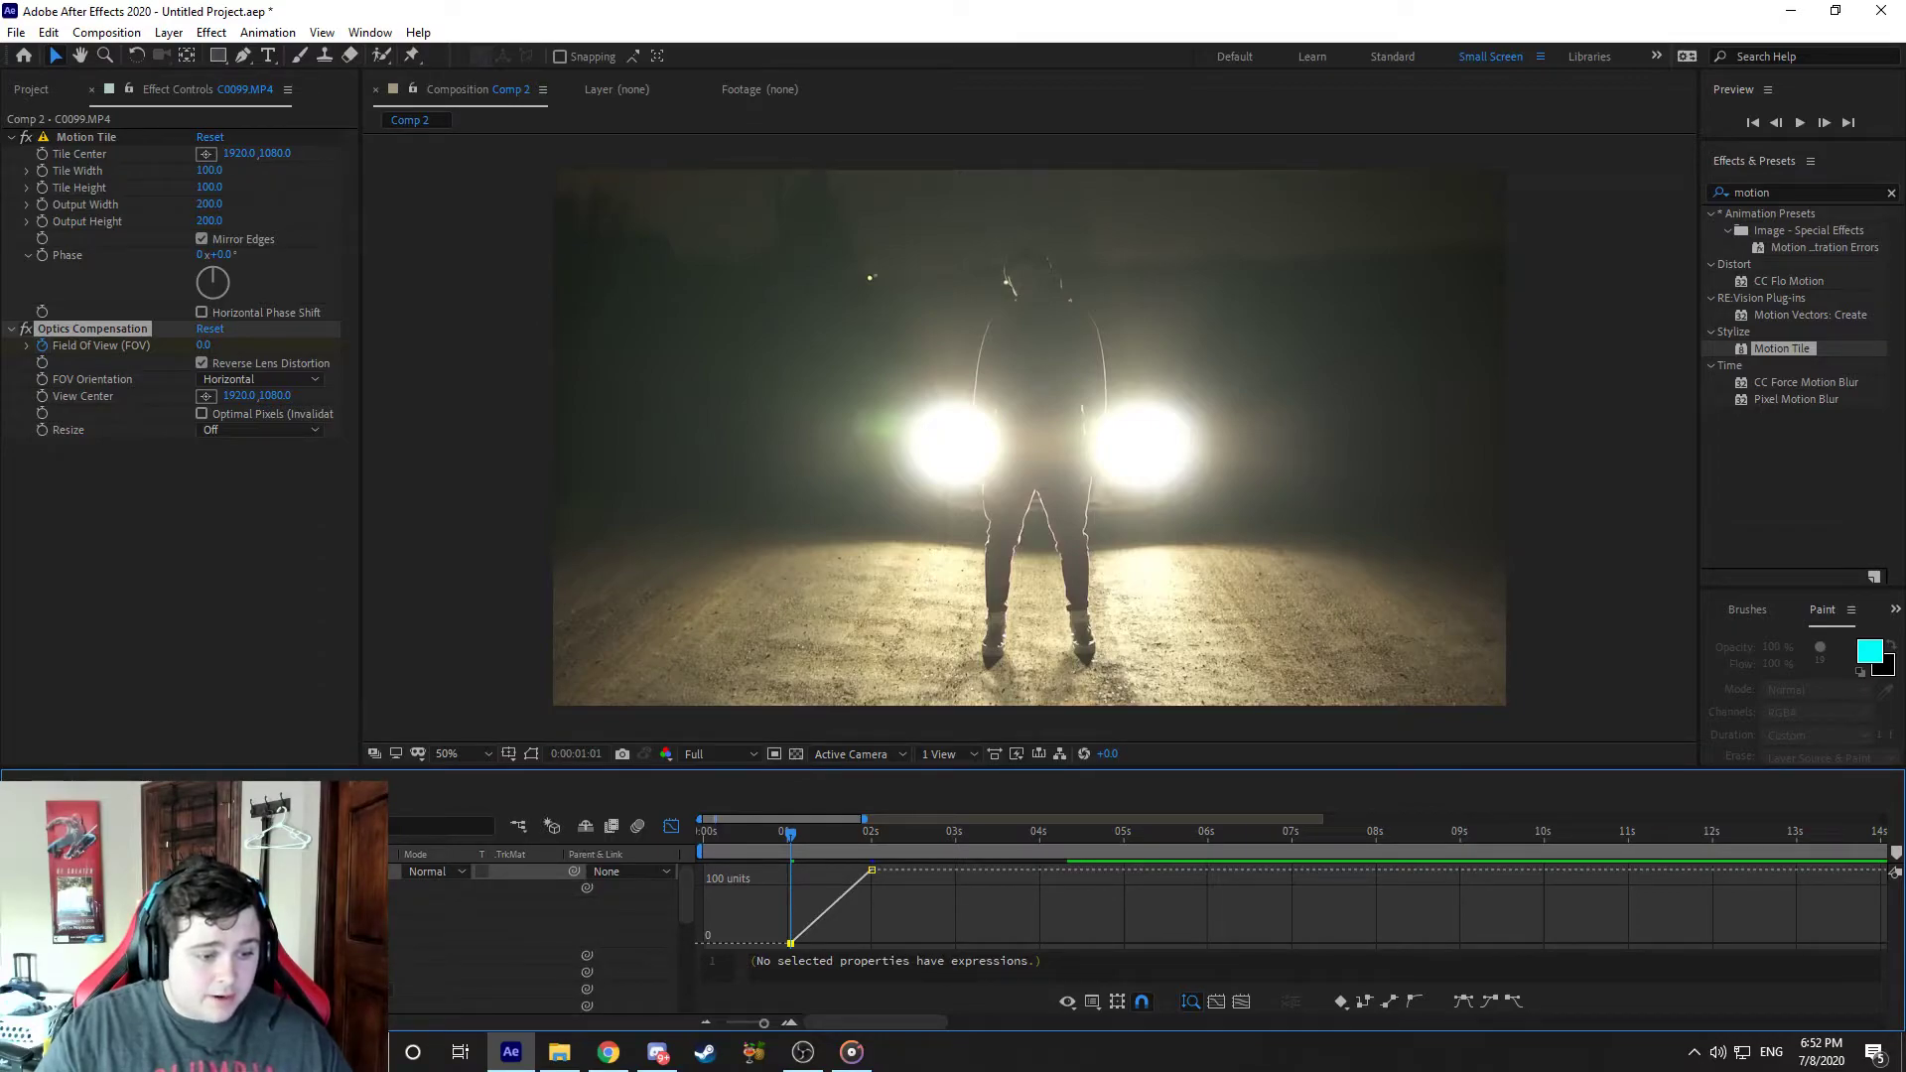
{"action": "scroll", "coordinate": [536, 933], "scroll_direction": "down", "scroll_amount": 1}
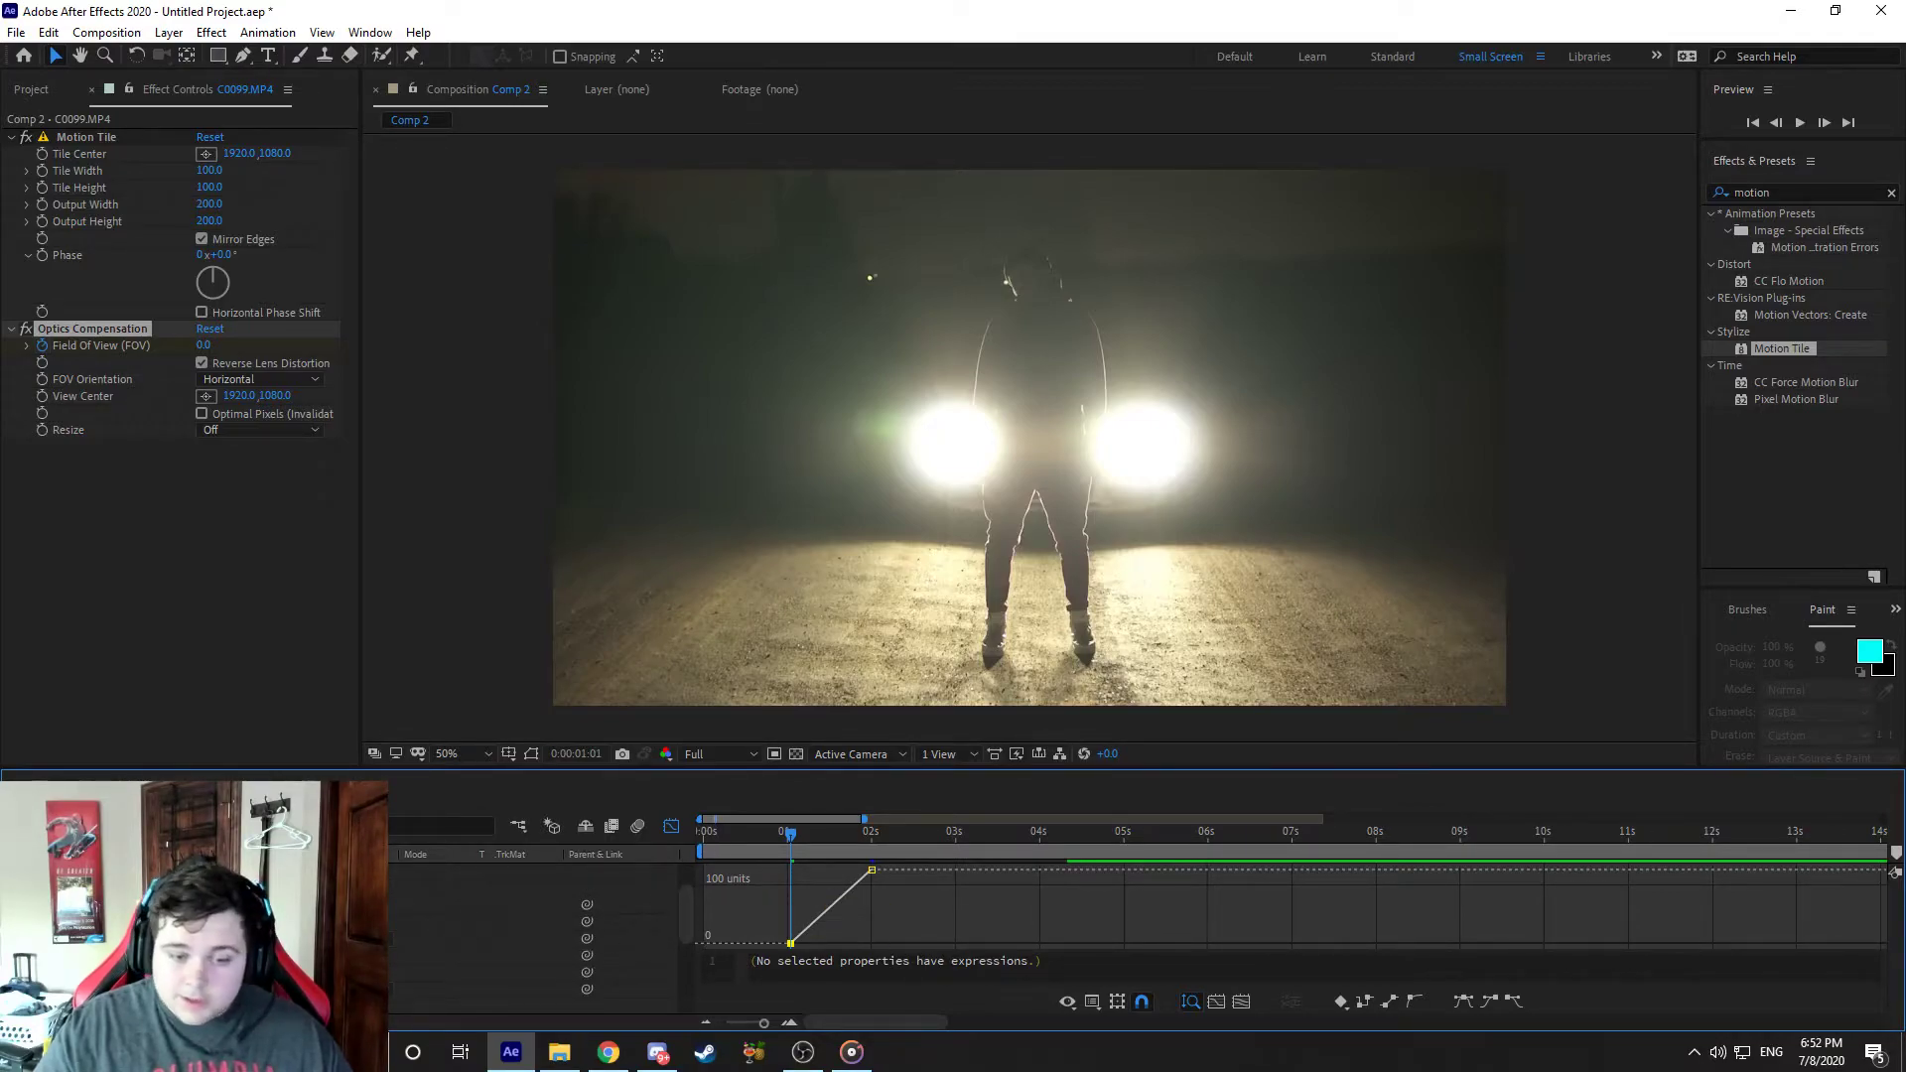
{"action": "left_click", "coordinate": [1514, 1003]}
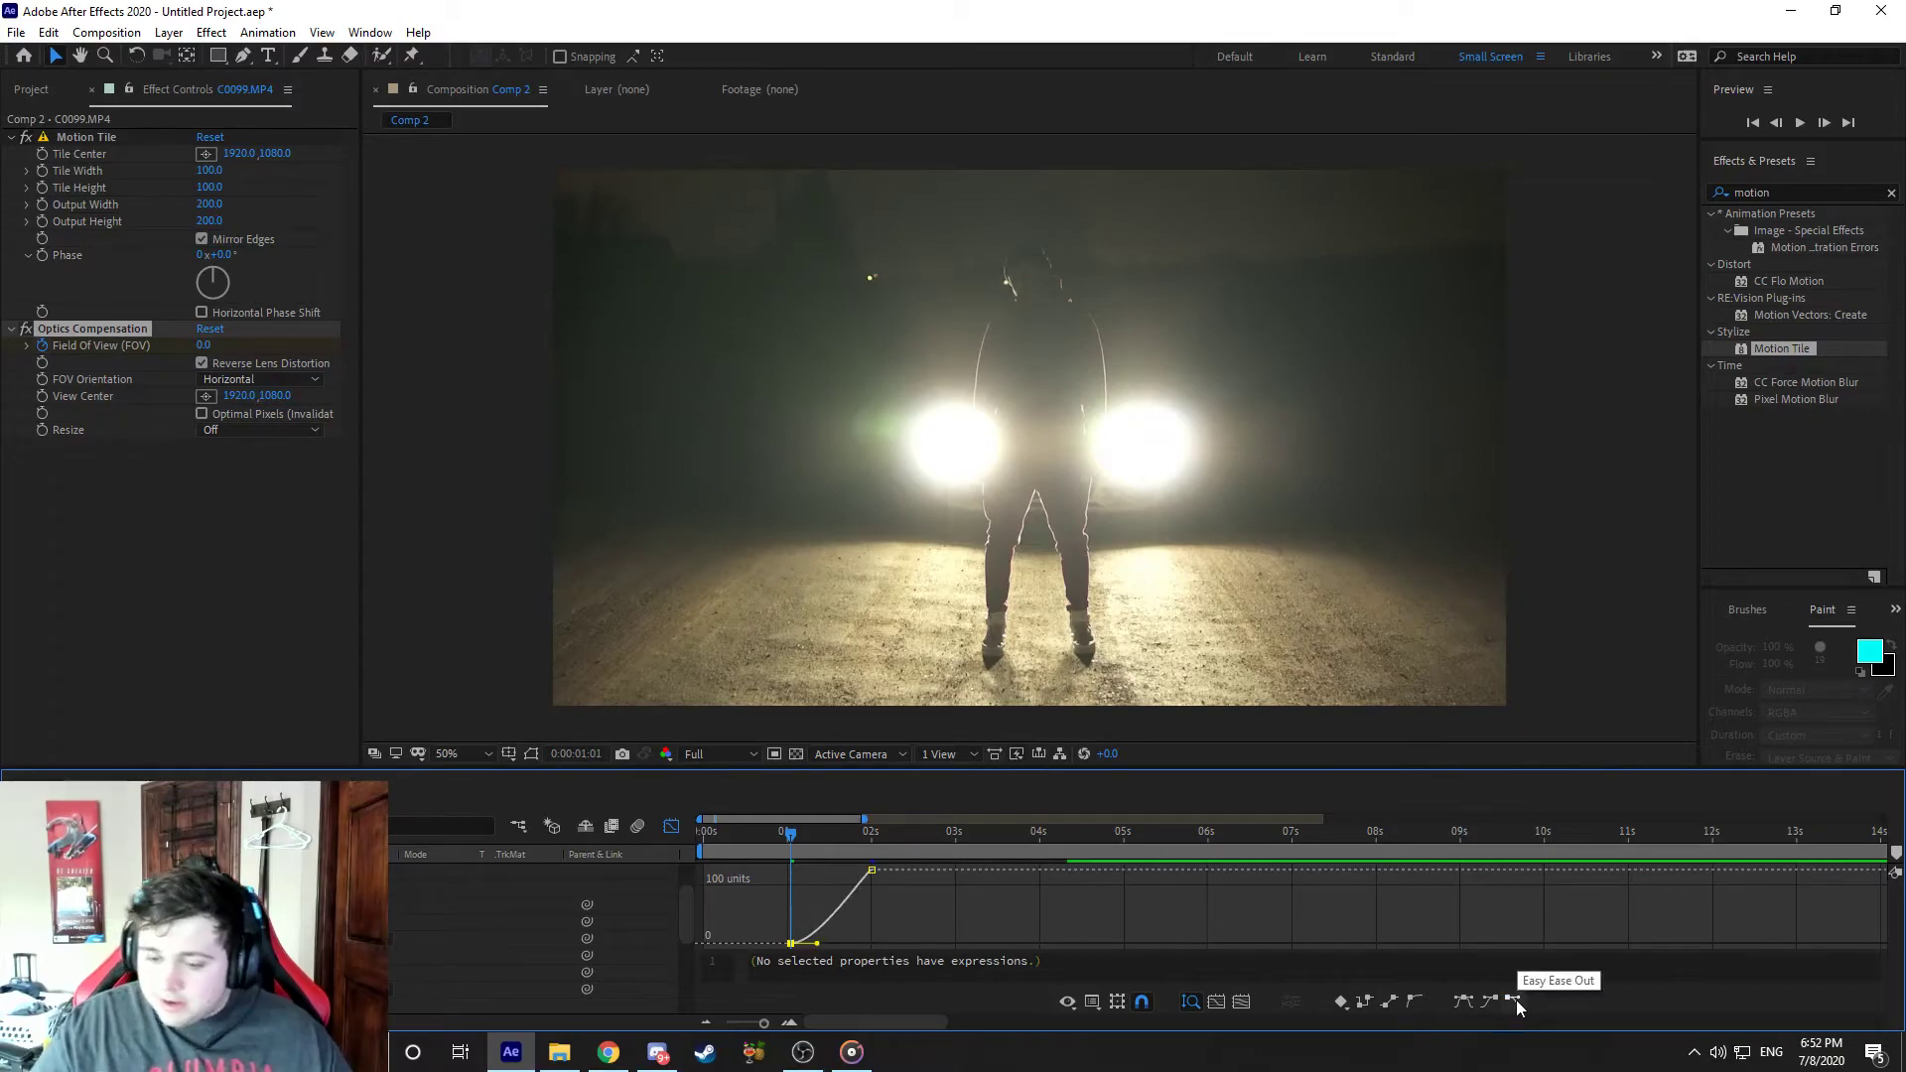
{"action": "left_click", "coordinate": [870, 870]}
{"action": "left_click", "coordinate": [1490, 1003]}
{"action": "left_click_drag", "start_coordinate": [849, 872], "coordinate": [847, 949]}
Step: Preview the eased lens distortion from 0:00:01:01 and close the graph editor
{"action": "key", "text": "space"}
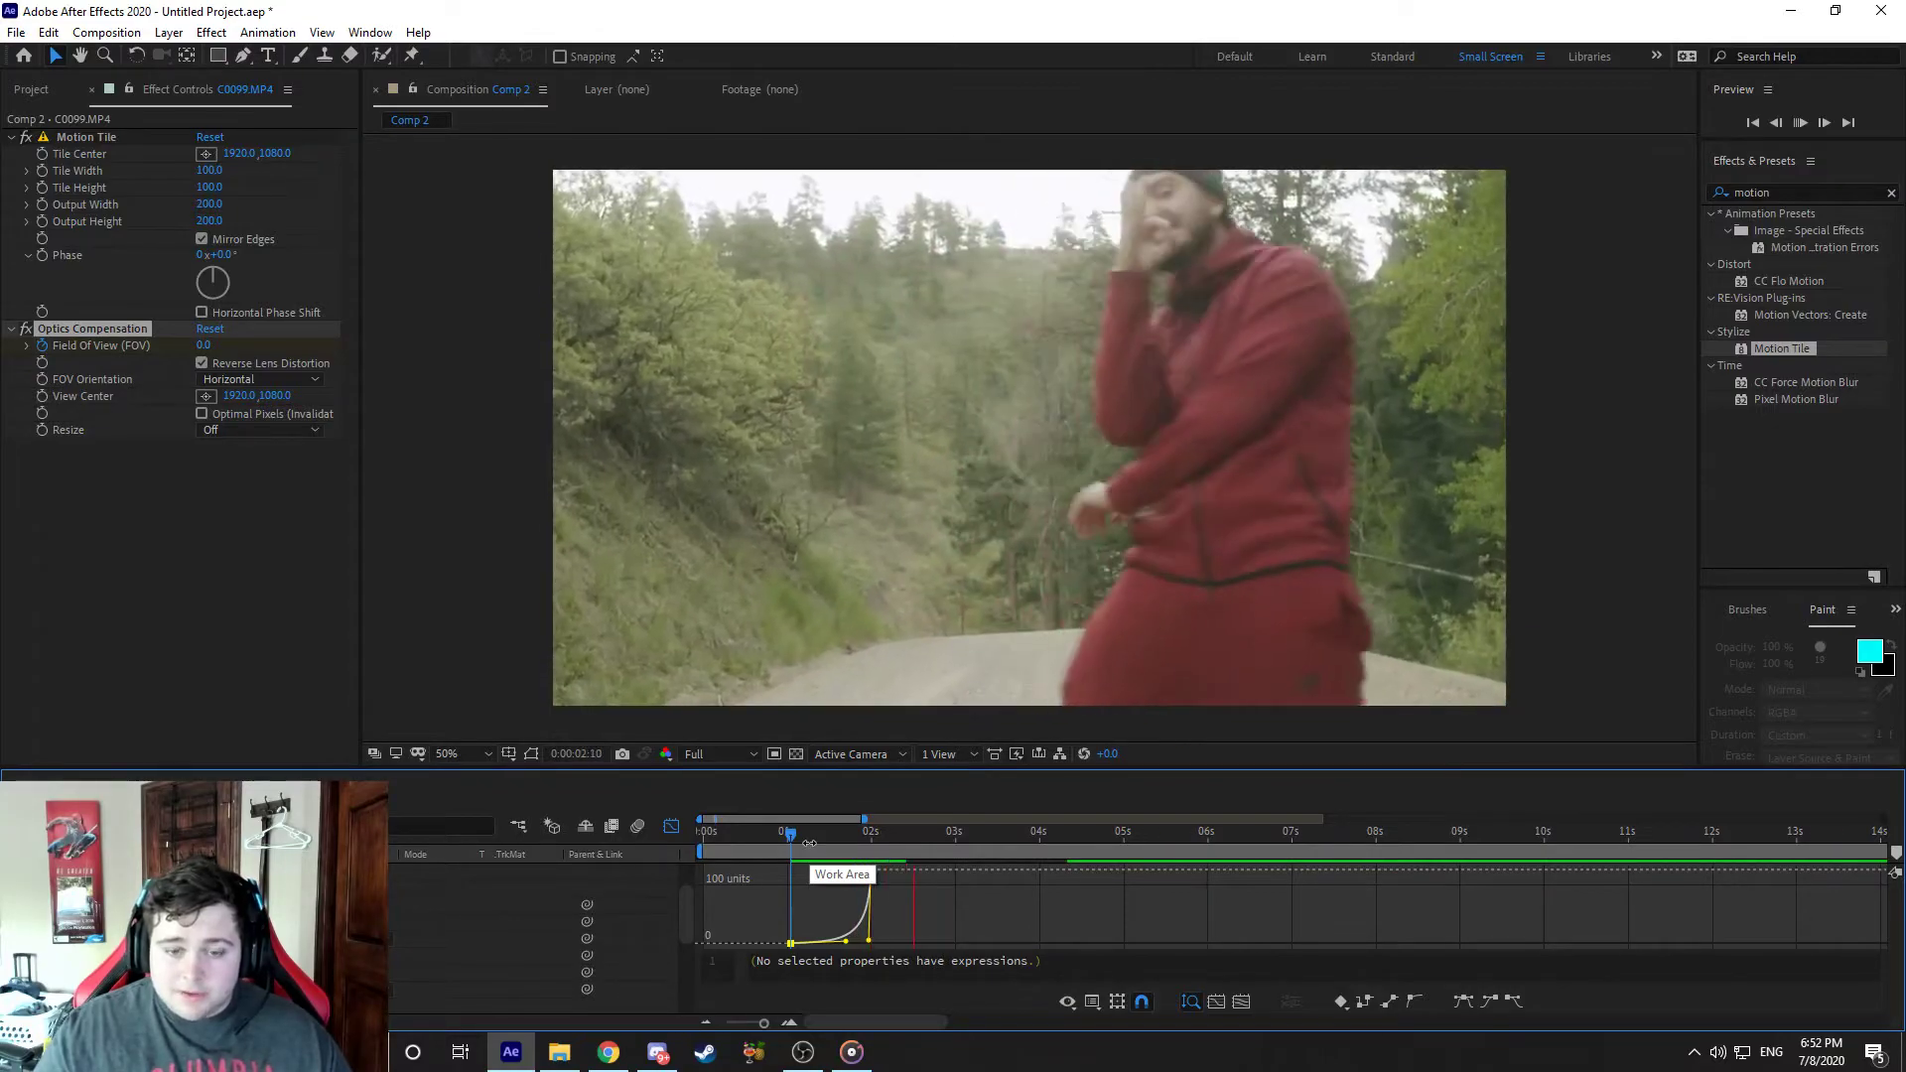
{"action": "key", "text": "space"}
{"action": "left_click", "coordinate": [671, 826]}
Step: At 0:00:02:01, set A003_03020335_C026.braw's Motion Tile Output Width and Output Height to 200 and enable Mirror Edges
{"action": "left_click", "coordinate": [1041, 943]}
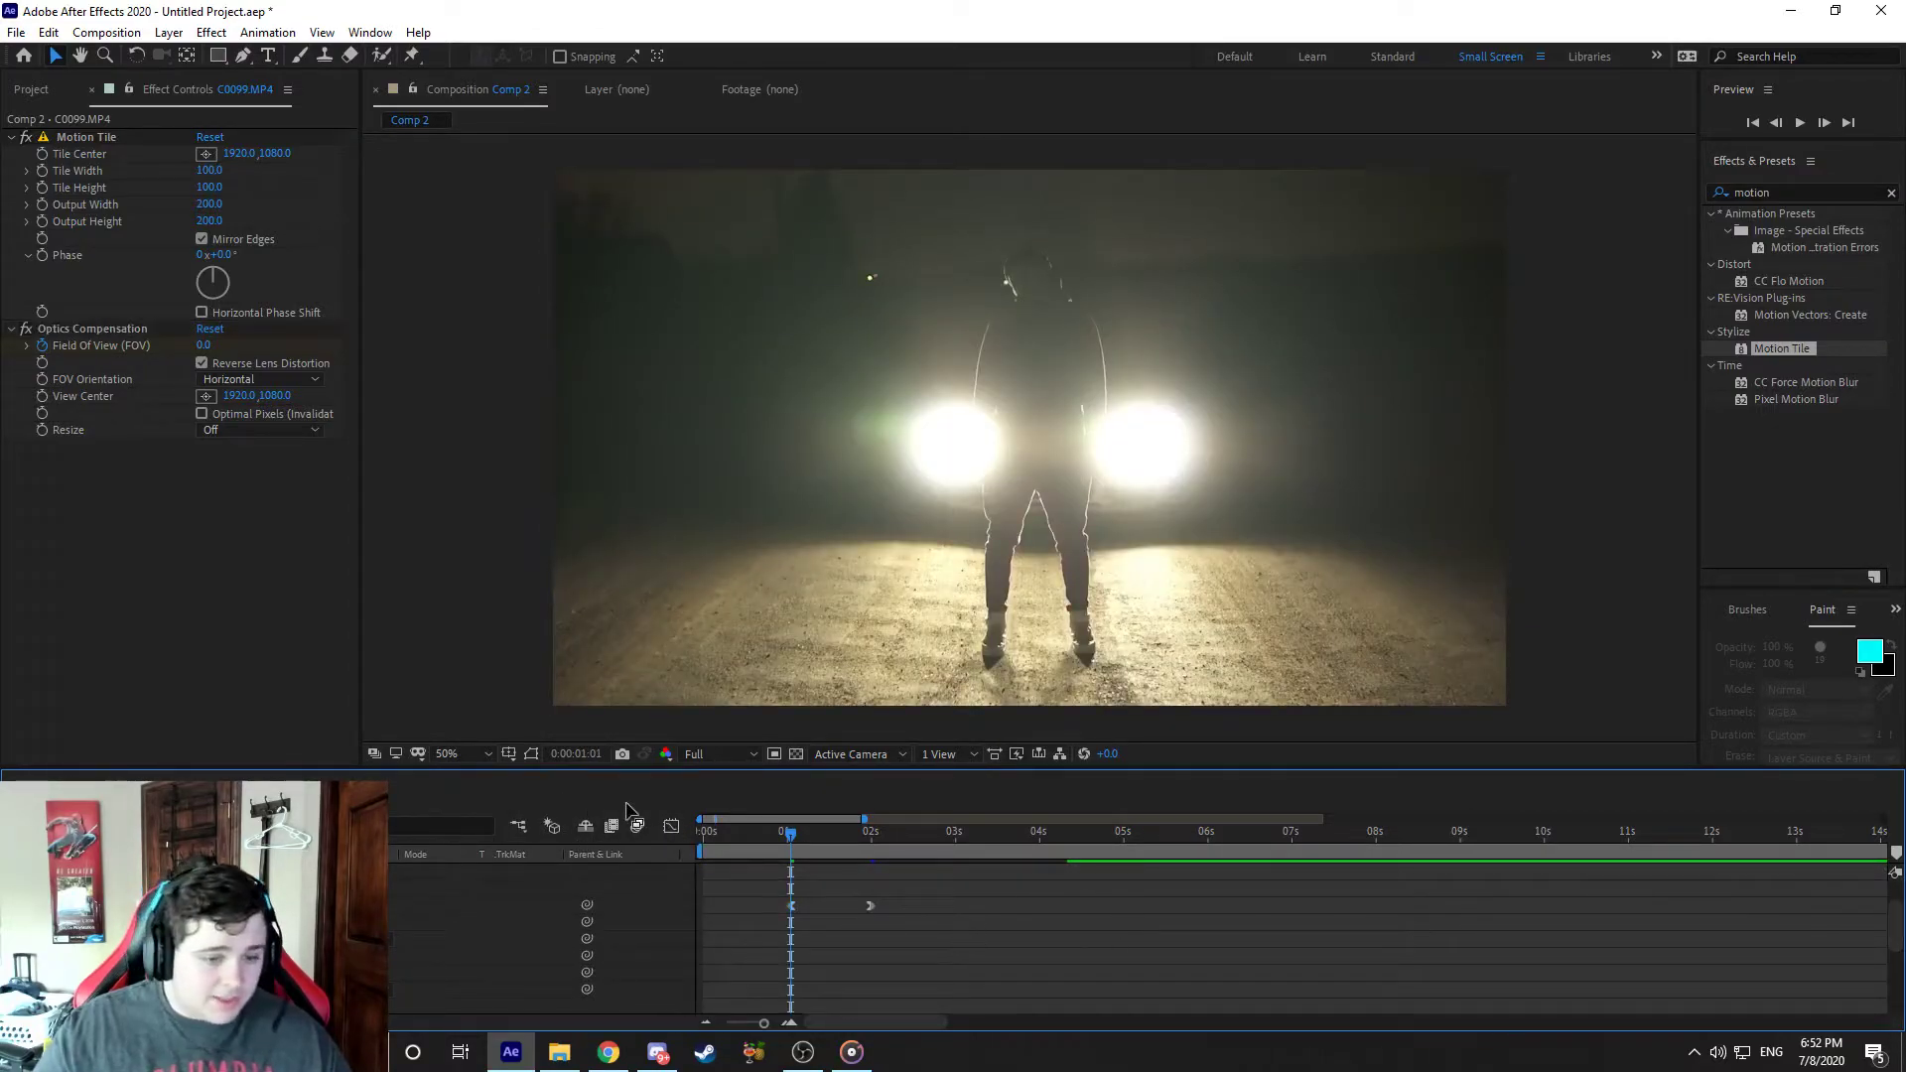
{"action": "key", "text": "k"}
{"action": "scroll", "coordinate": [895, 920], "scroll_direction": "down", "scroll_amount": 1}
{"action": "left_click", "coordinate": [943, 969]}
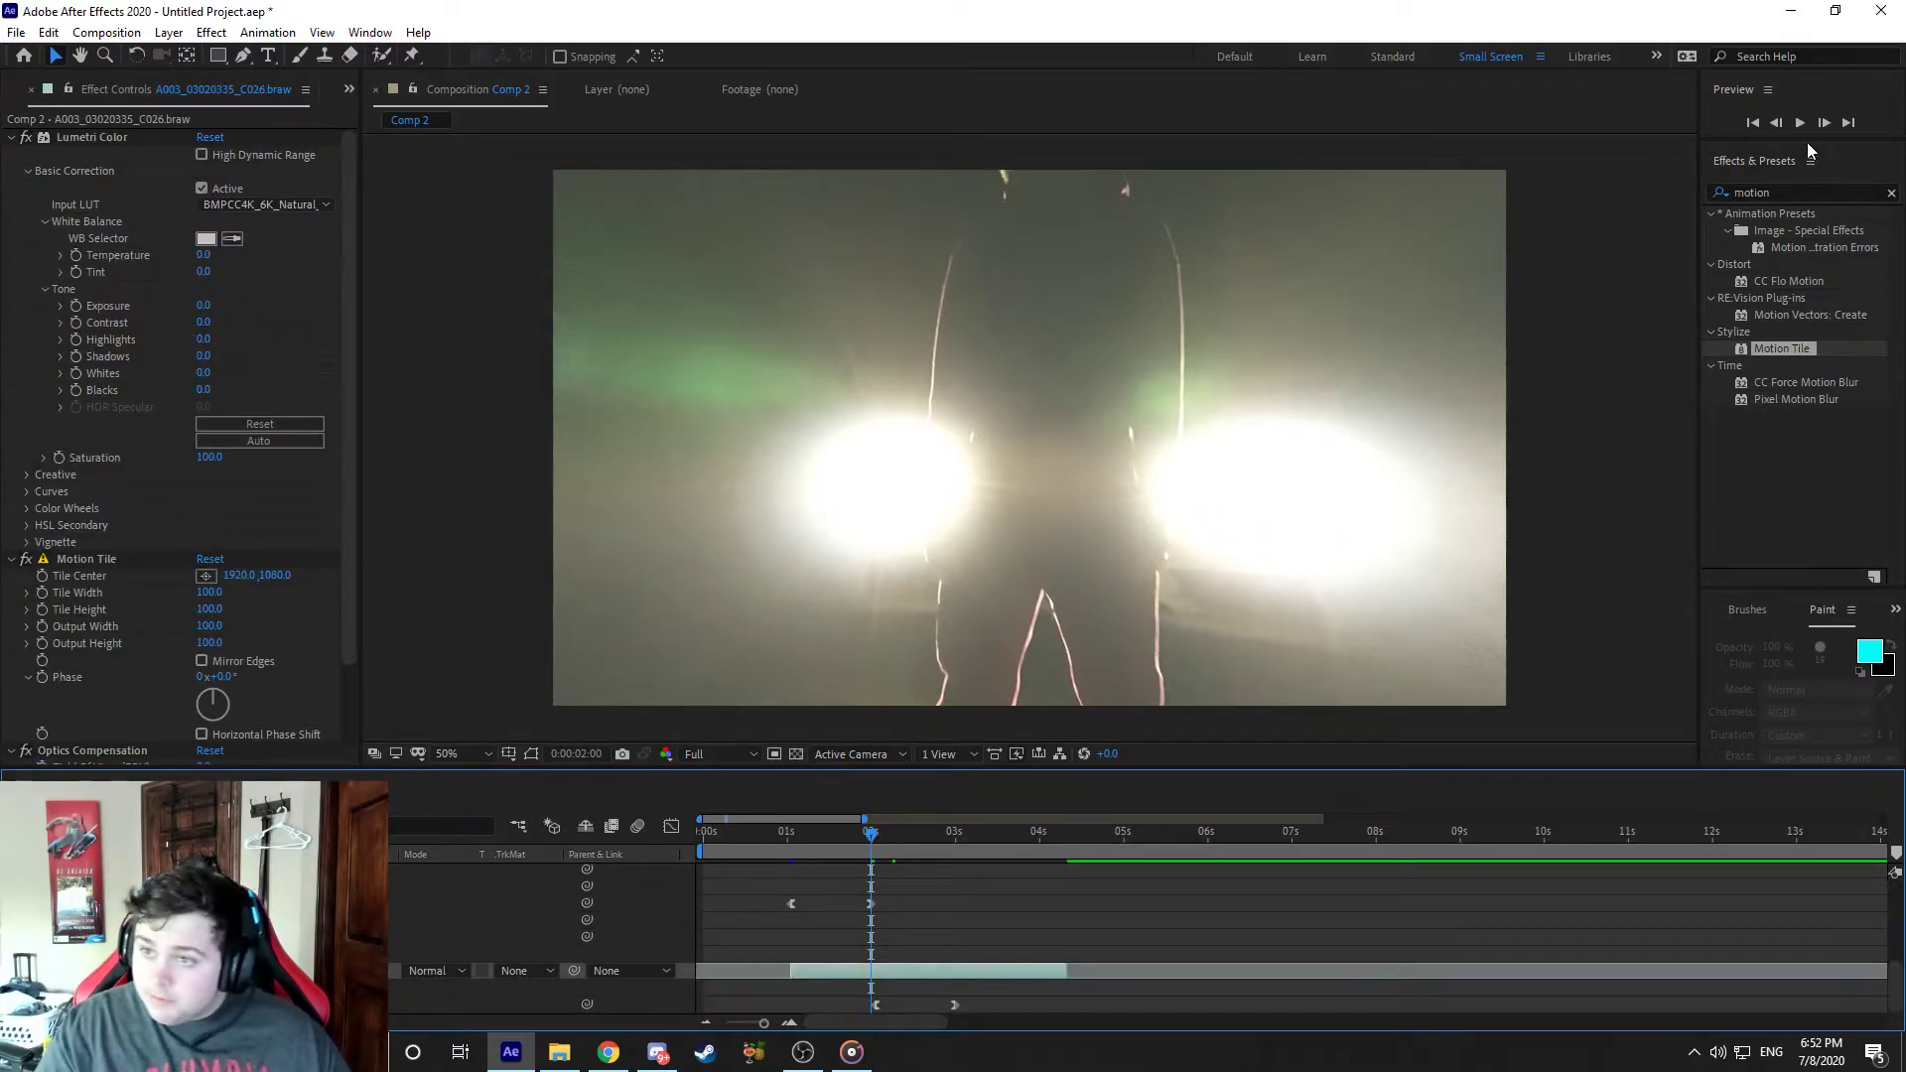
{"action": "left_click", "coordinate": [1823, 123]}
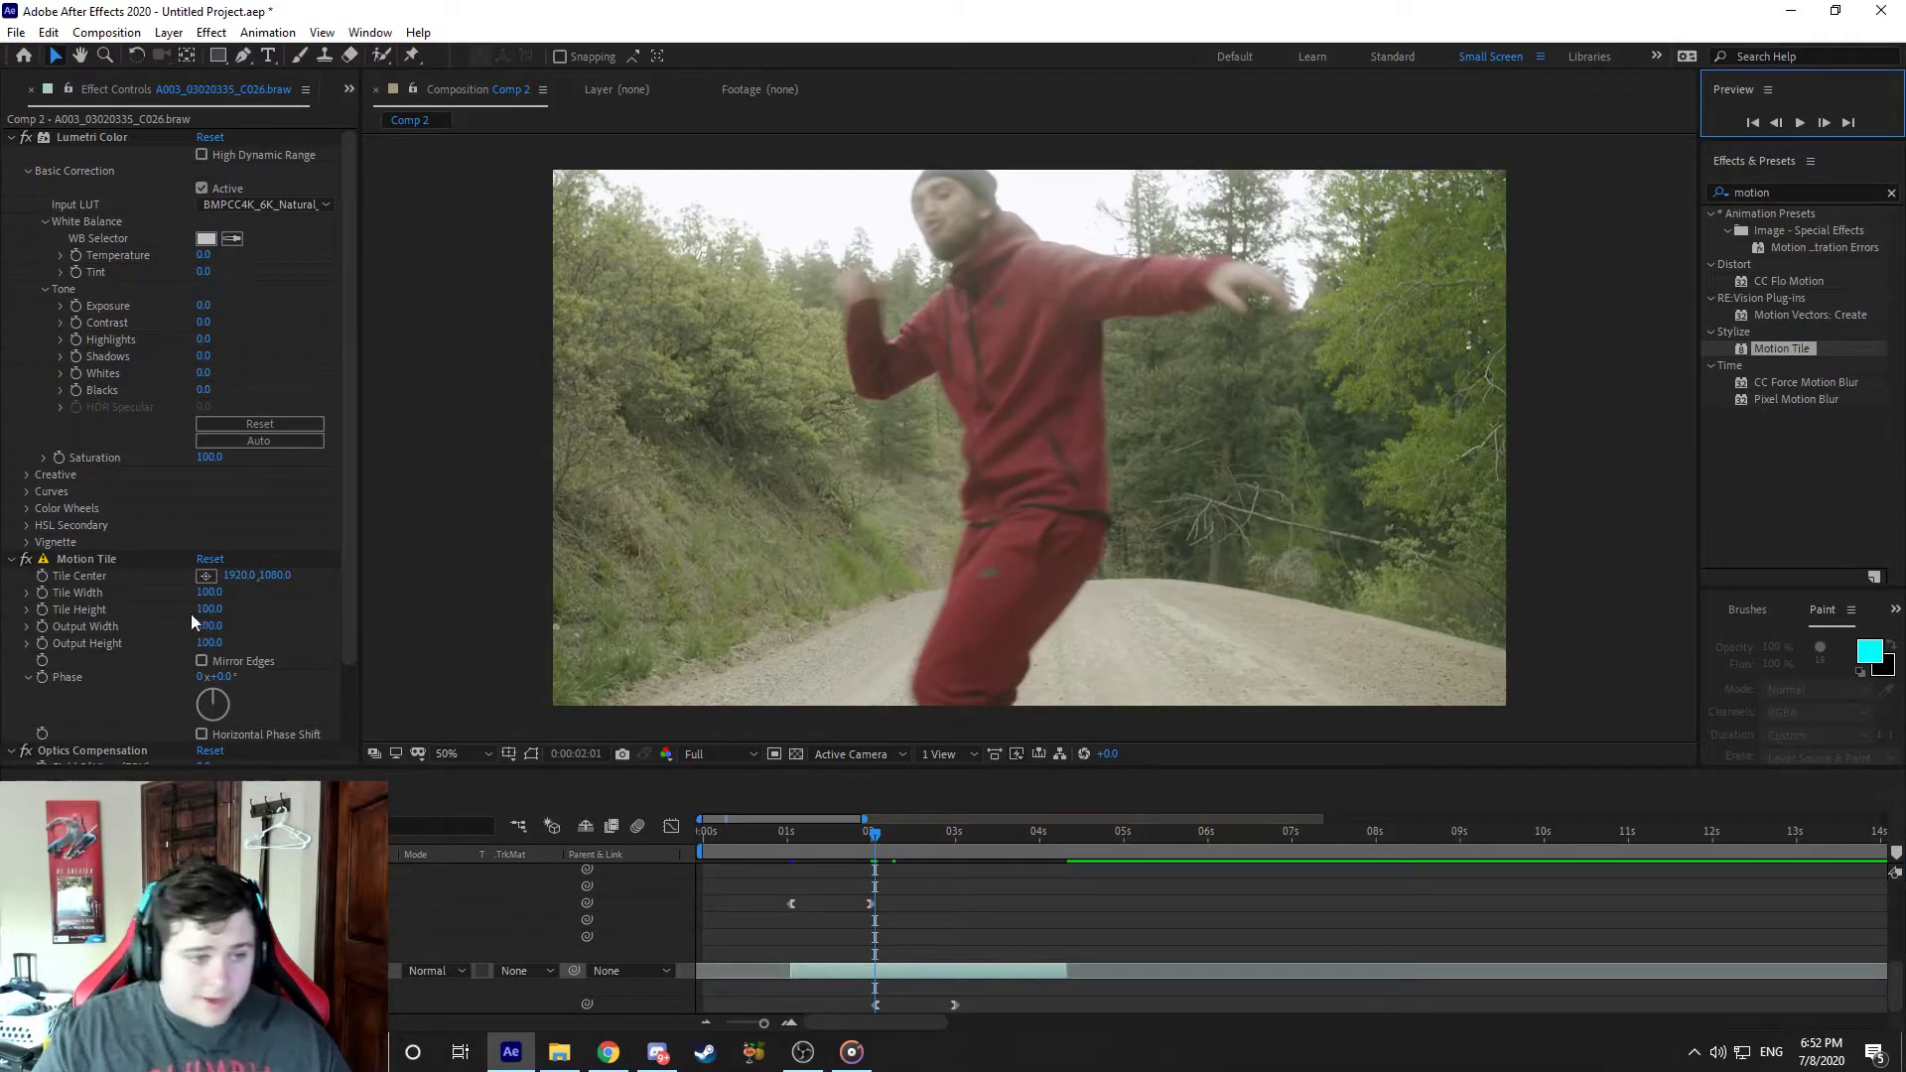
{"action": "scroll", "coordinate": [95, 640], "scroll_direction": "down", "scroll_amount": 2}
{"action": "left_click", "coordinate": [209, 530]}
{"action": "type", "text": "2200"}
{"action": "key", "text": "BackSpace"}
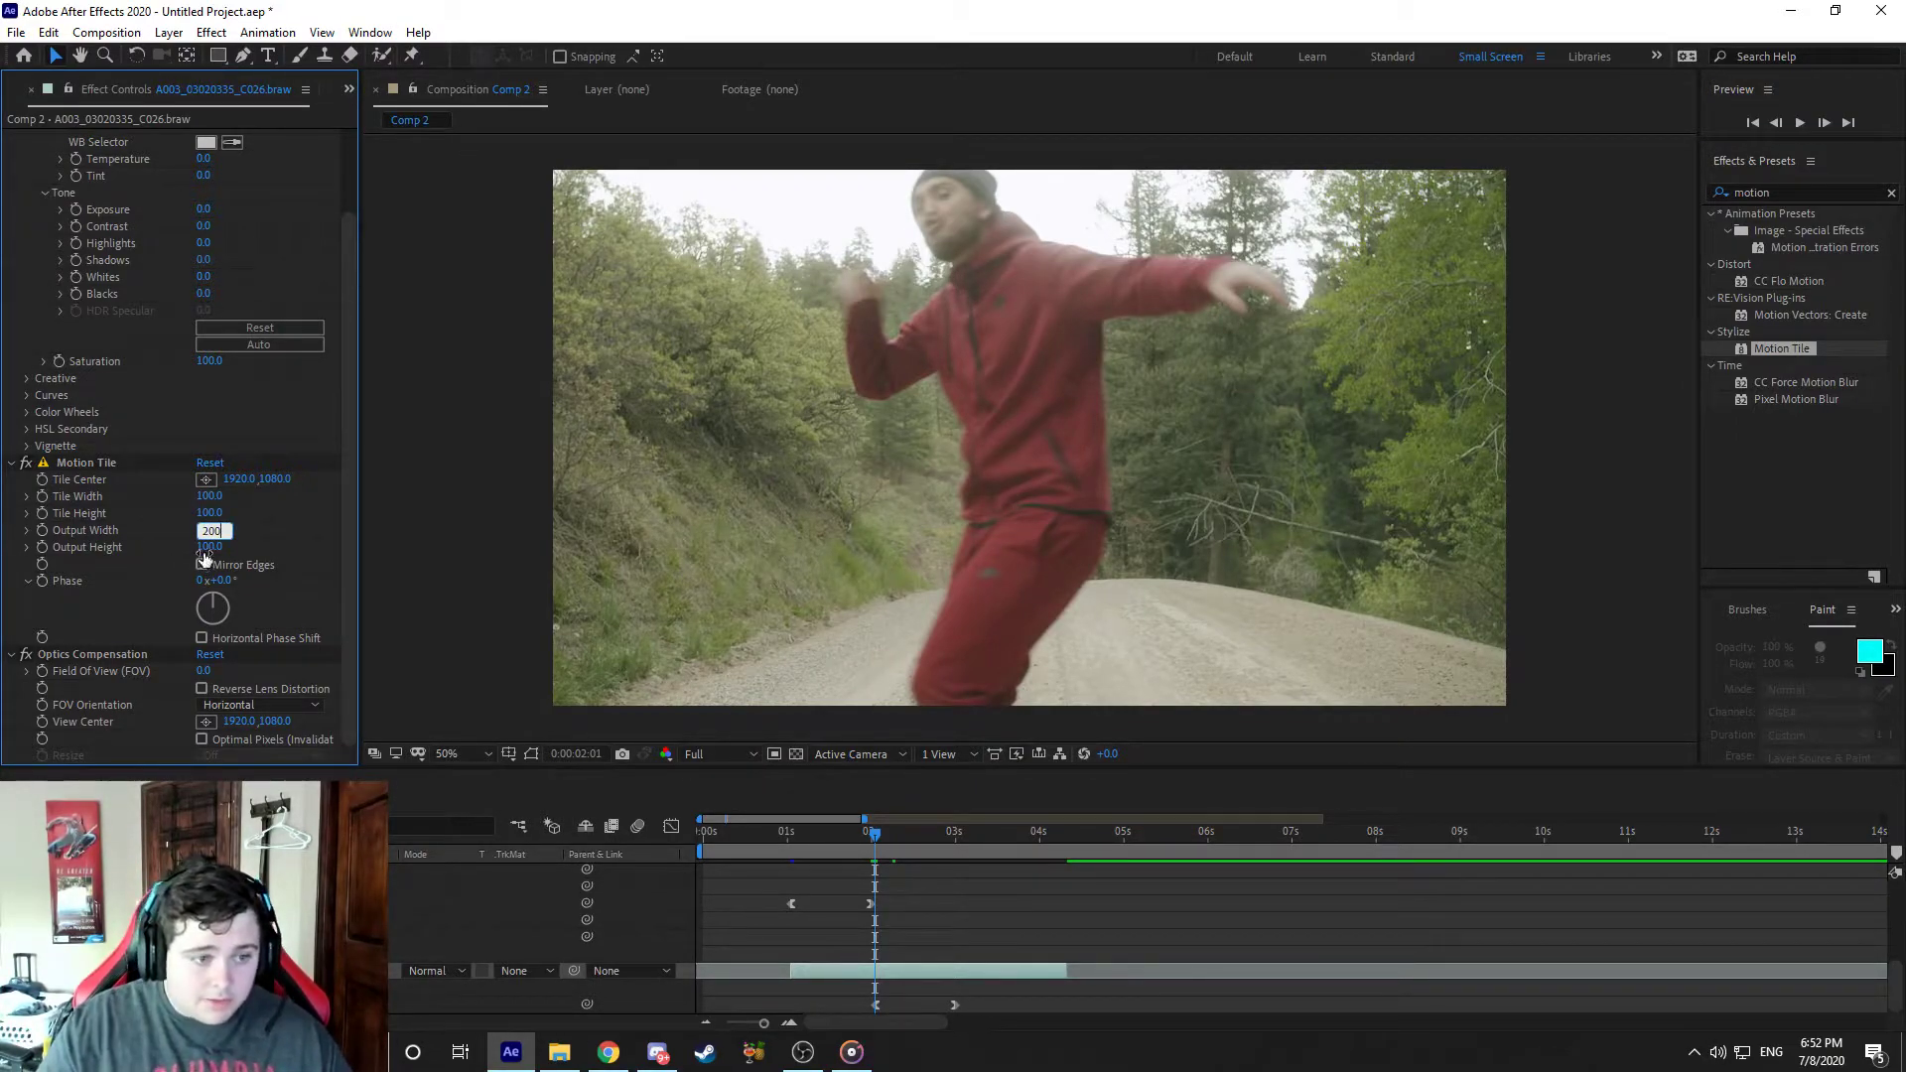
{"action": "key", "text": "Tab"}
{"action": "type", "text": "200"}
{"action": "key", "text": "Return"}
{"action": "left_click", "coordinate": [207, 565]}
Step: Raise the Optics Compensation Field of View on A003_03020335_C026.braw to 74.2
{"action": "left_click_drag", "start_coordinate": [199, 671], "coordinate": [829, 607]}
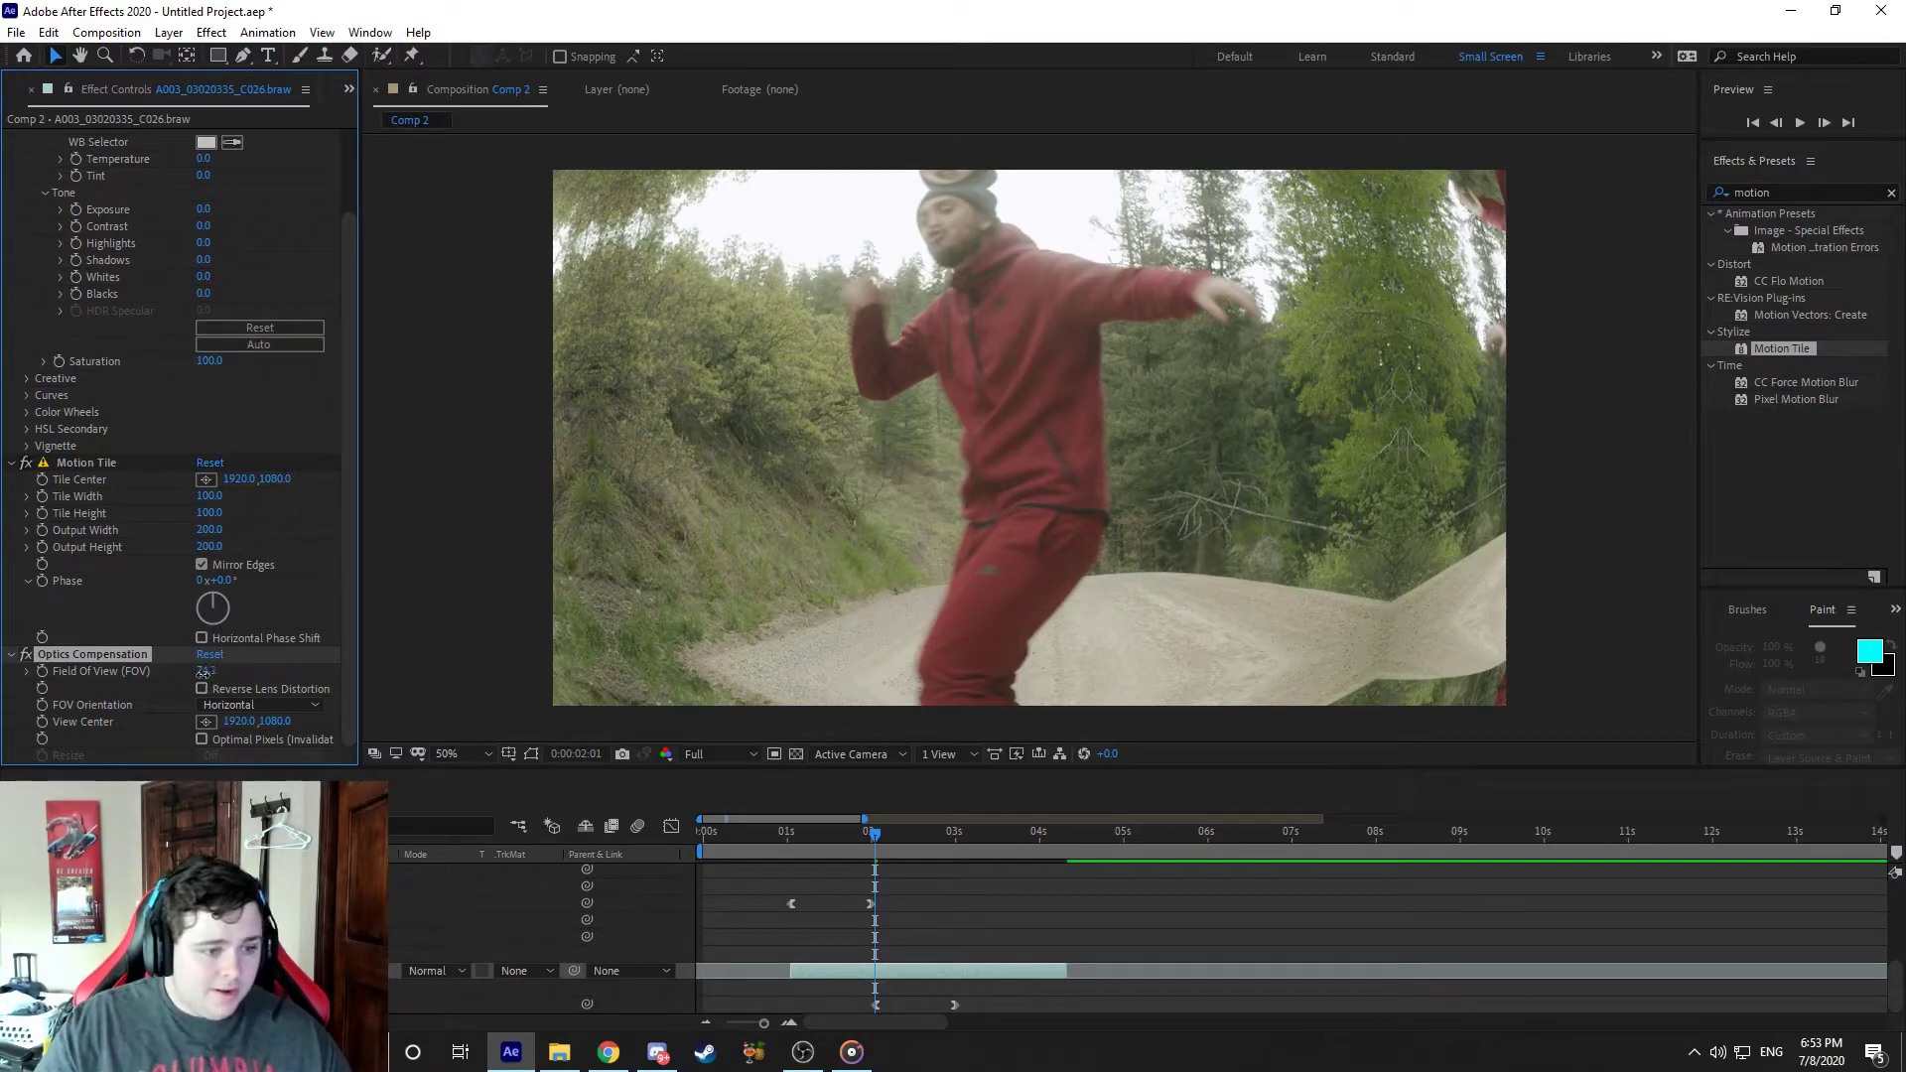
{"action": "left_click_drag", "start_coordinate": [208, 673], "coordinate": [782, 686]}
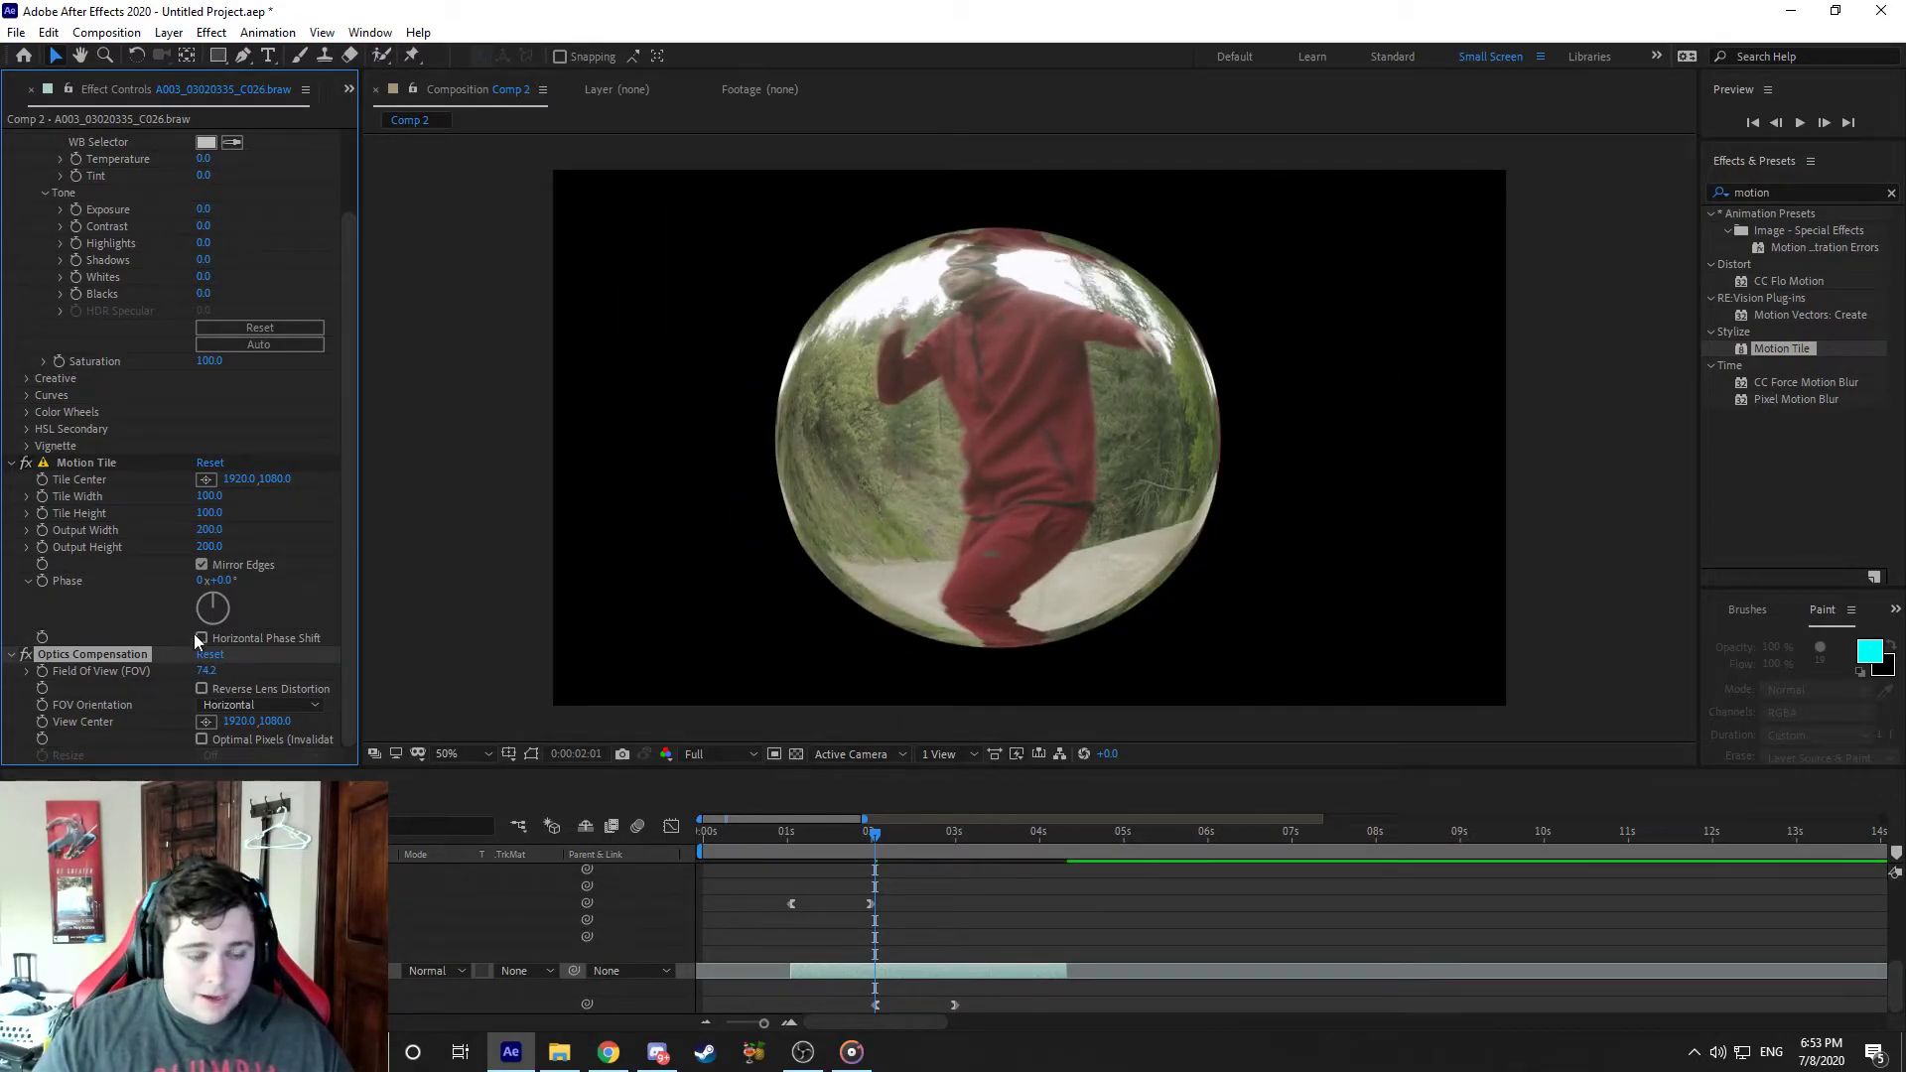
{"action": "left_click", "coordinate": [458, 625]}
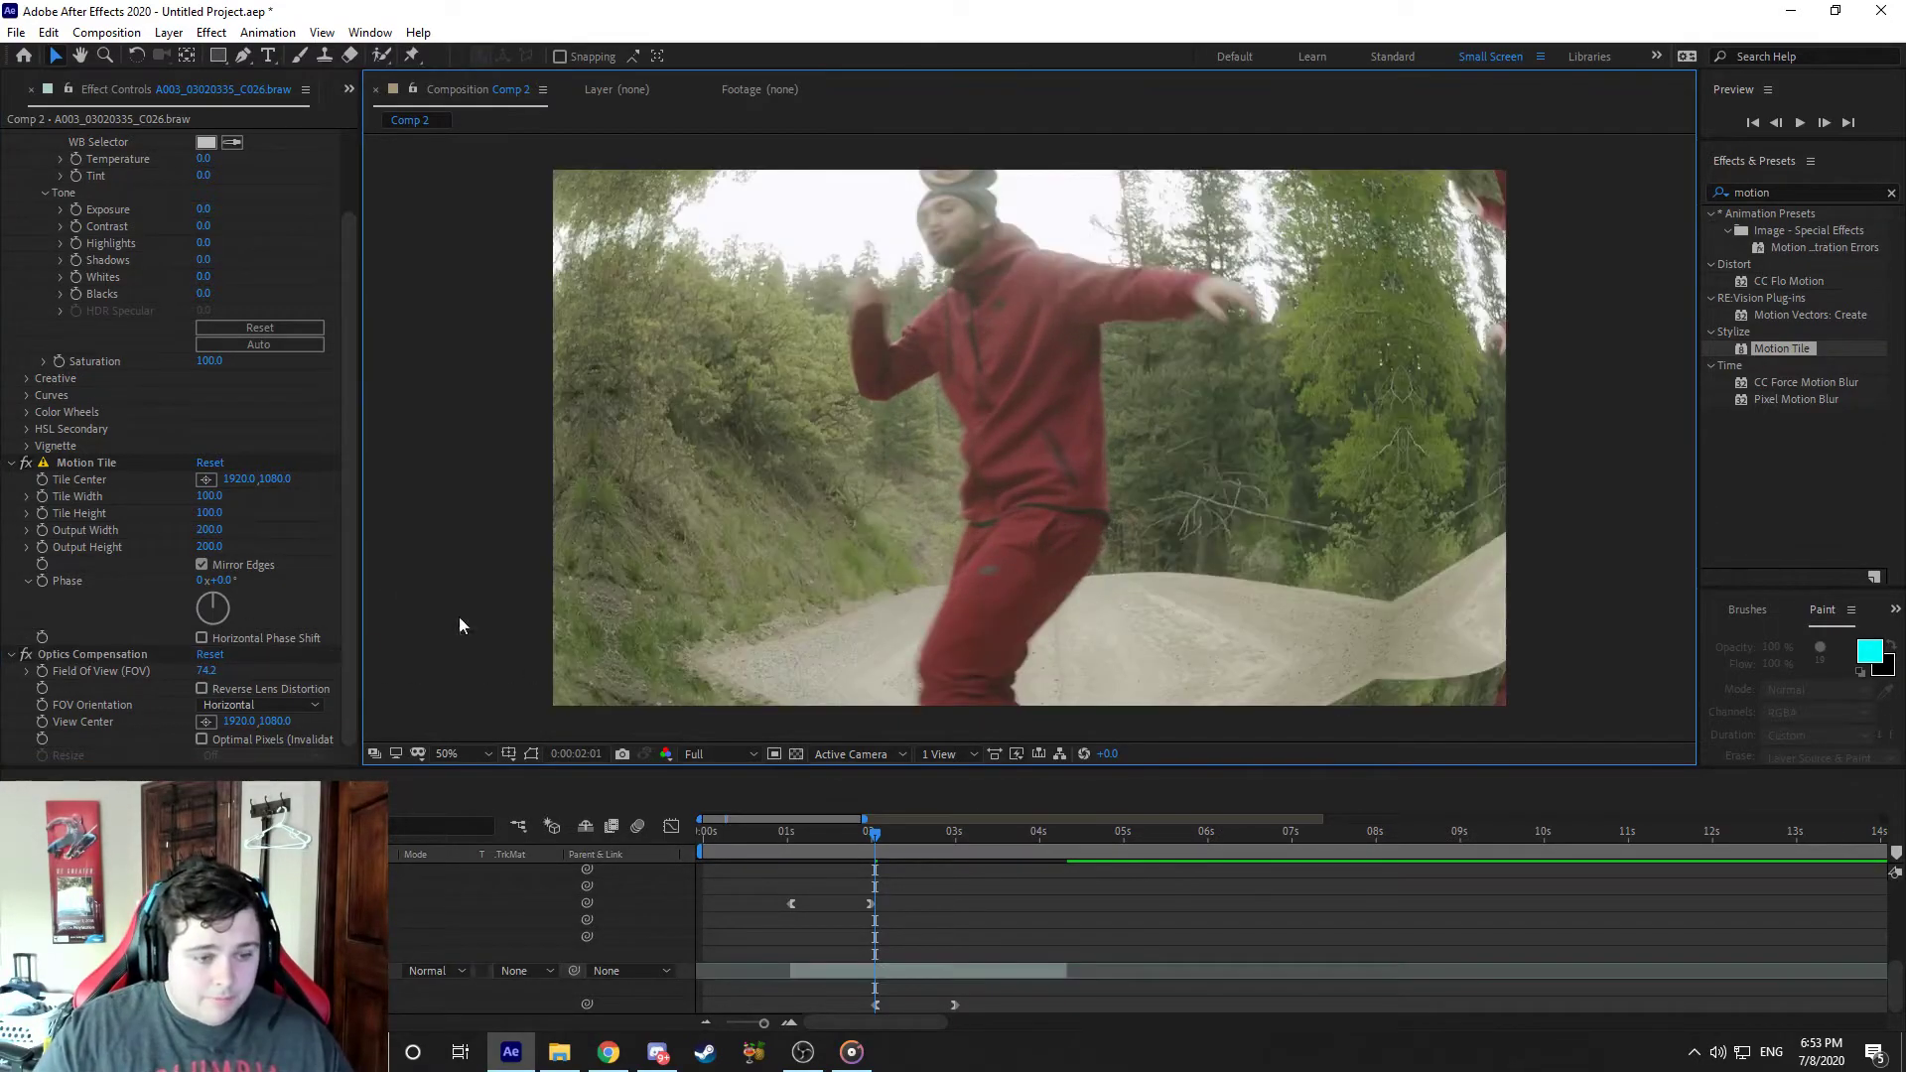
Step: Keyframe the Optics Compensation Field of View at 74.2 at 0:00:02:01 and at 0 at 0:00:03:00
{"action": "left_click", "coordinate": [47, 657]}
{"action": "scroll", "coordinate": [903, 878], "scroll_direction": "up", "scroll_amount": 4}
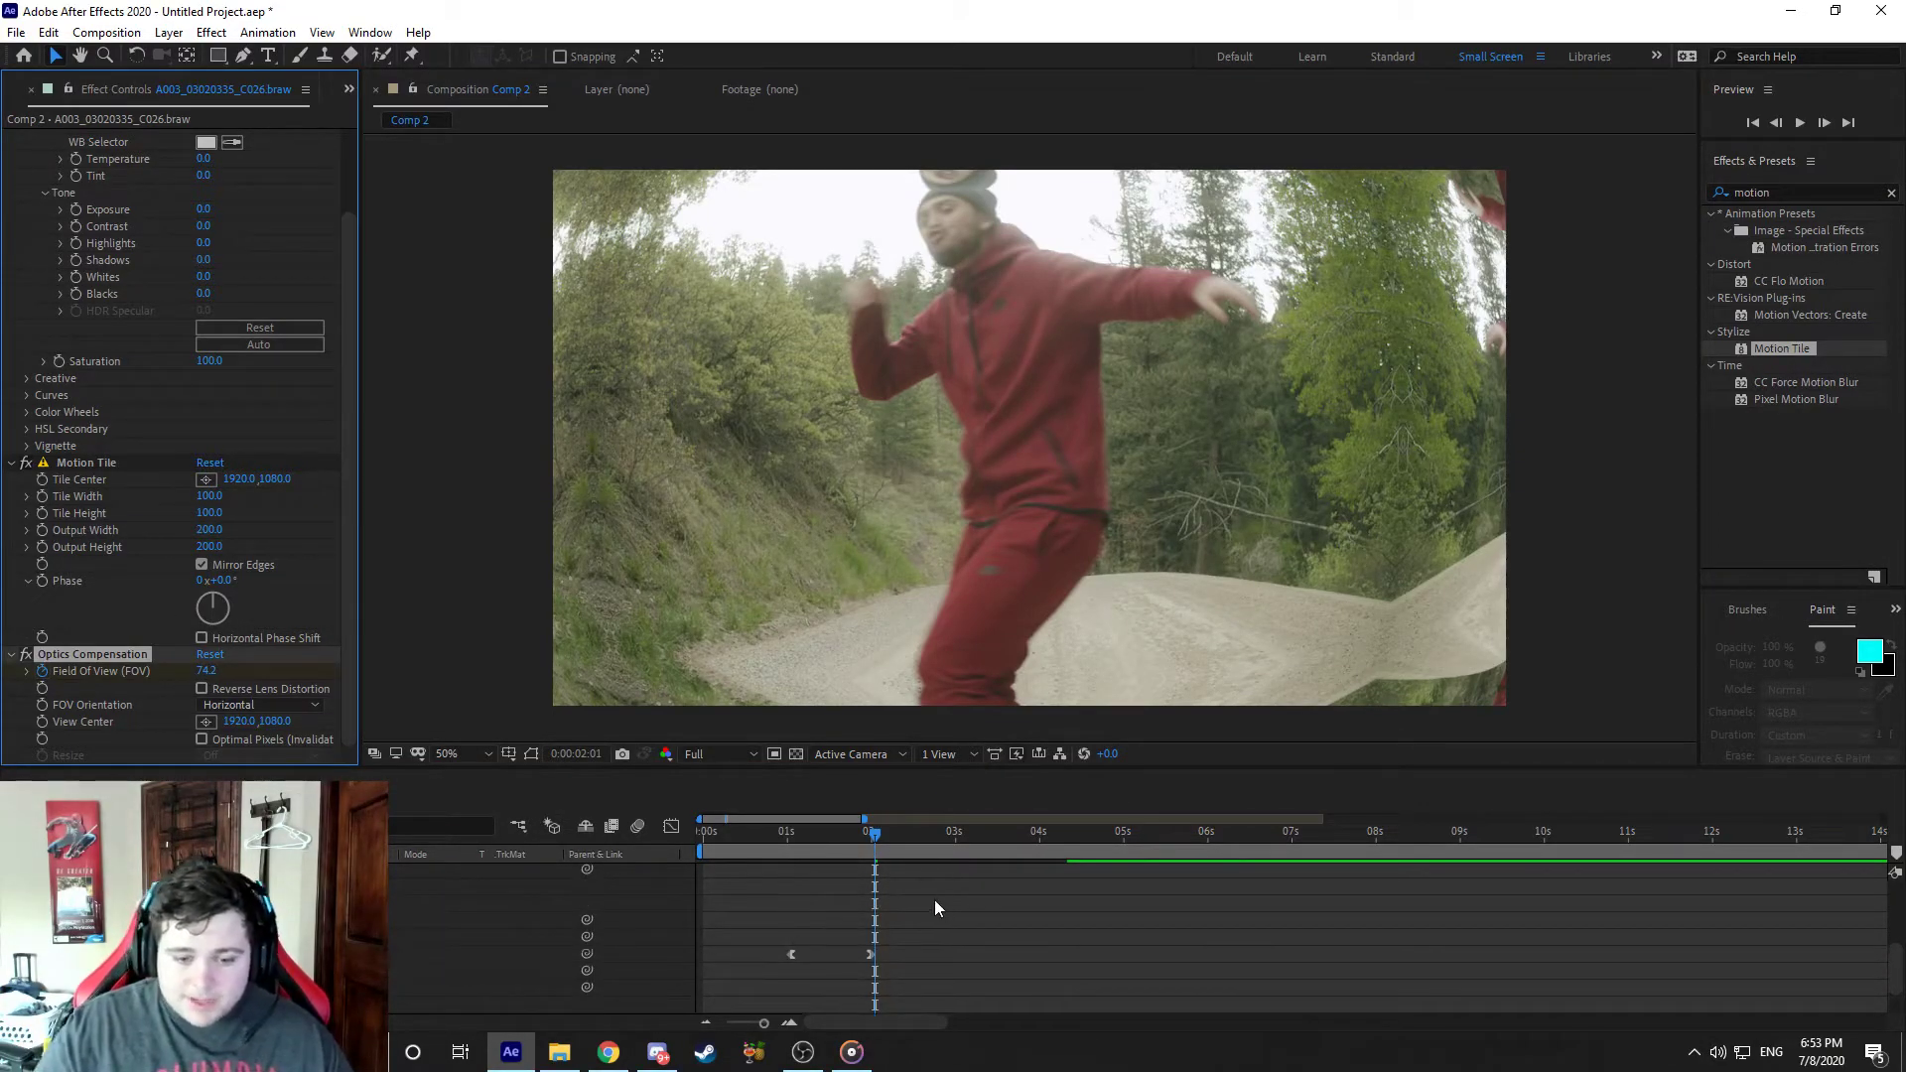
{"action": "scroll", "coordinate": [901, 854], "scroll_direction": "down", "scroll_amount": 4}
{"action": "left_click_drag", "start_coordinate": [901, 854], "coordinate": [954, 854]}
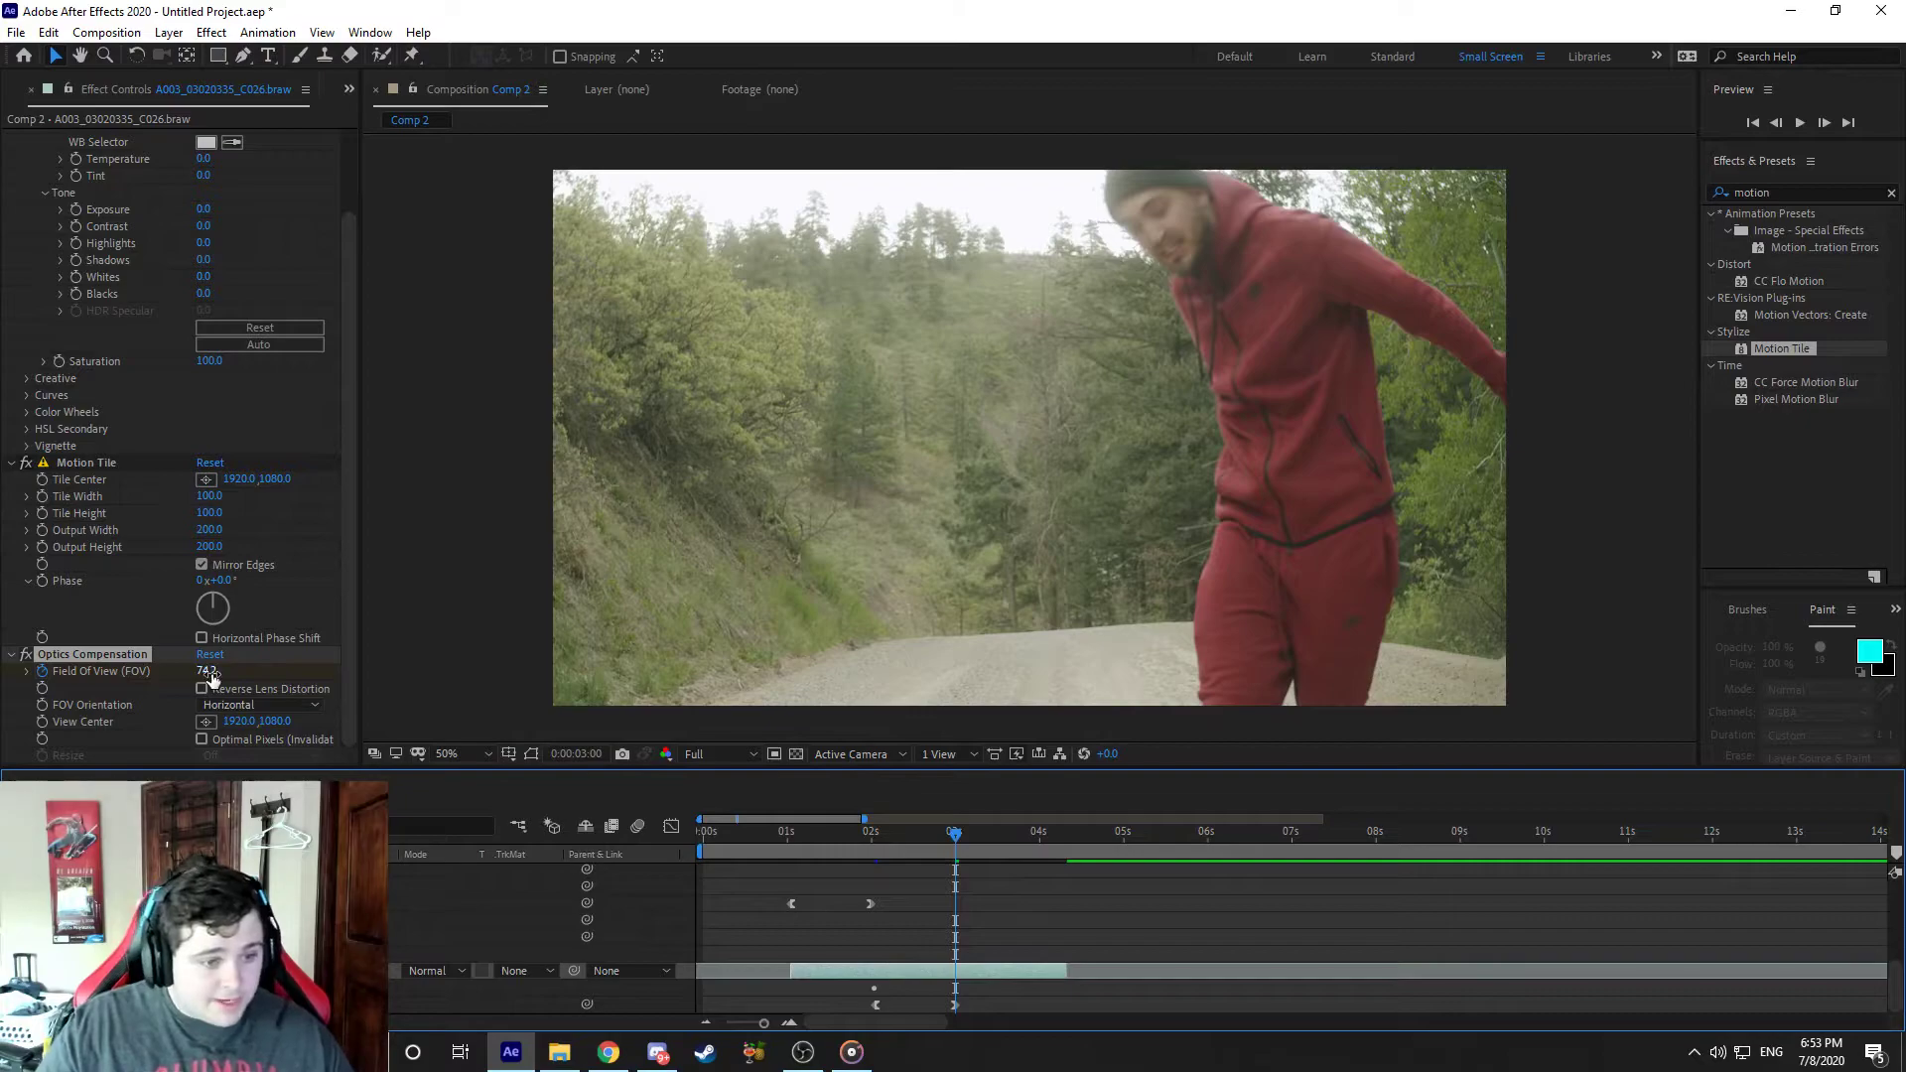
{"action": "type", "text": "0"}
{"action": "key", "text": "Return"}
Step: Ease the Field of View curve between its two keyframes in the graph editor, steepening its start, and preview it from 0:00:02:01
{"action": "left_click", "coordinate": [672, 827]}
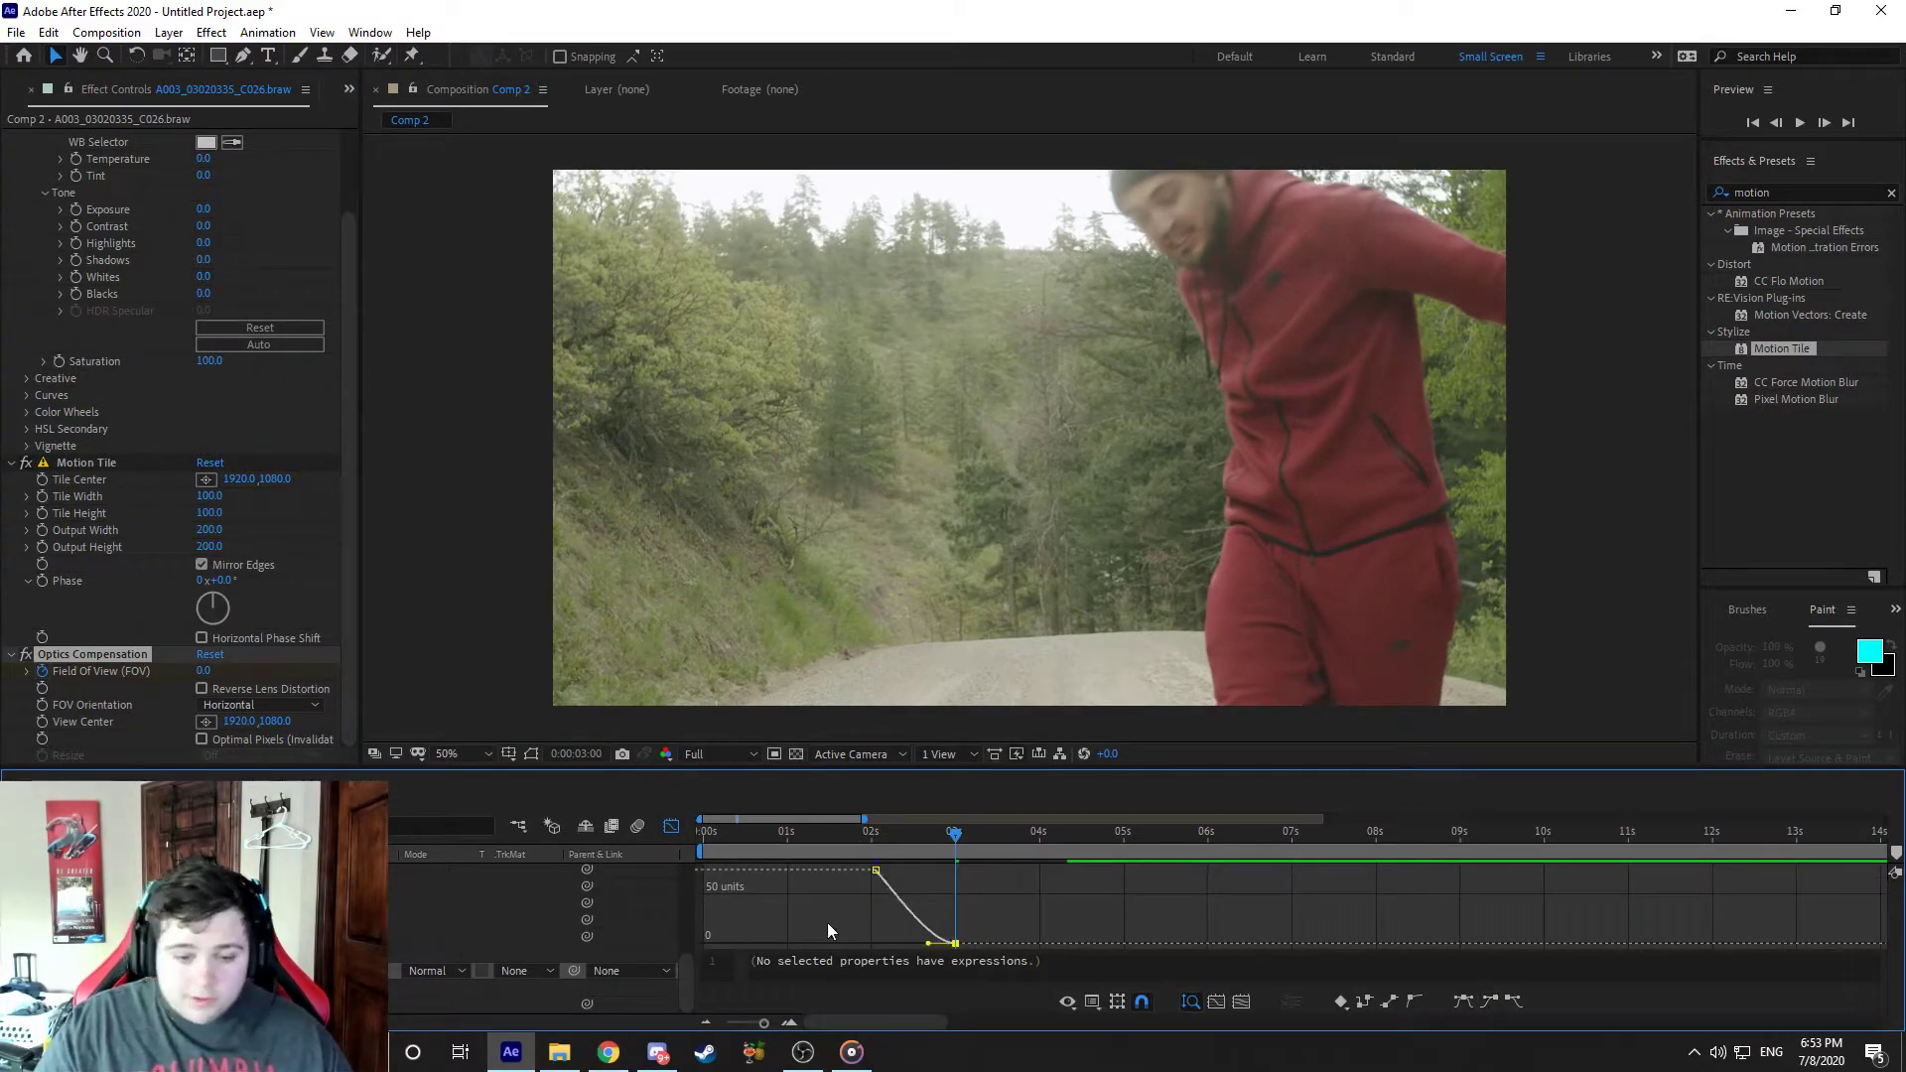
{"action": "left_click", "coordinate": [1487, 1008]}
{"action": "left_click_drag", "start_coordinate": [903, 870], "coordinate": [855, 878]}
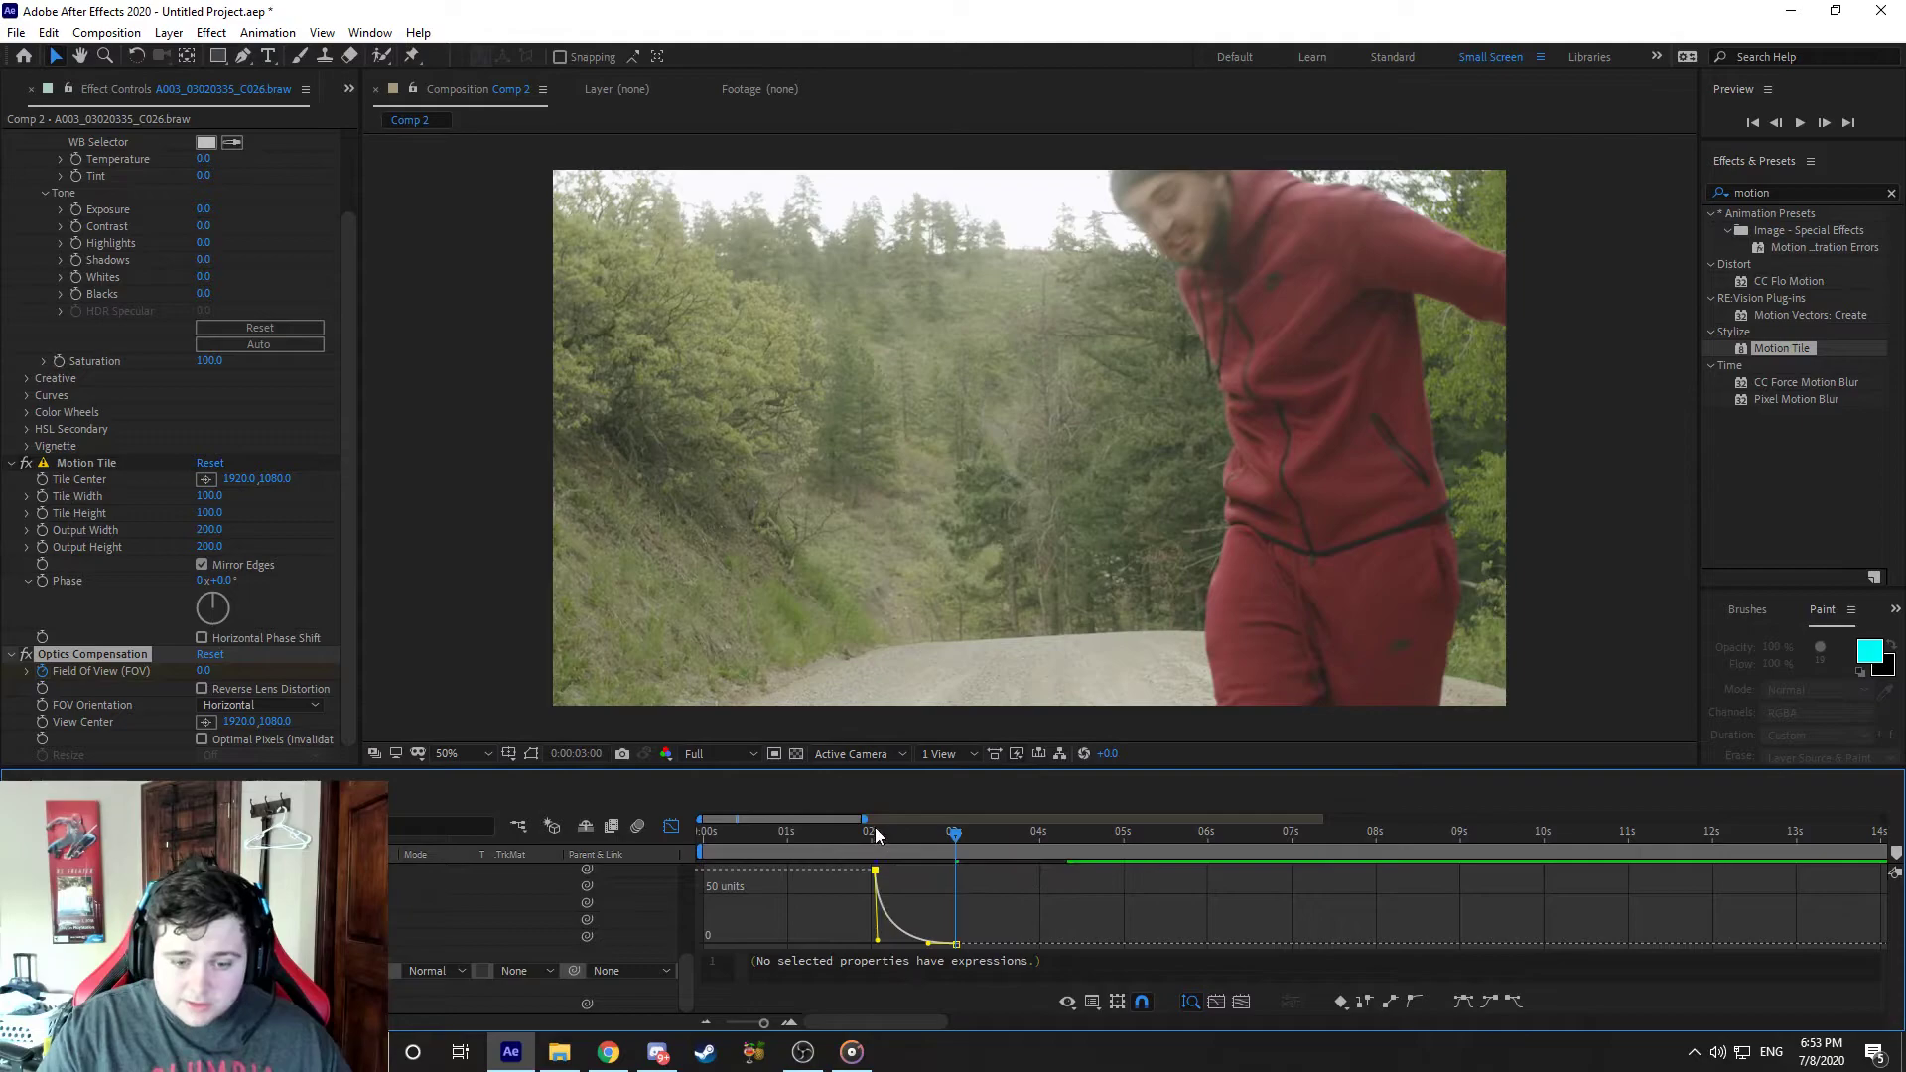
{"action": "left_click", "coordinate": [874, 832]}
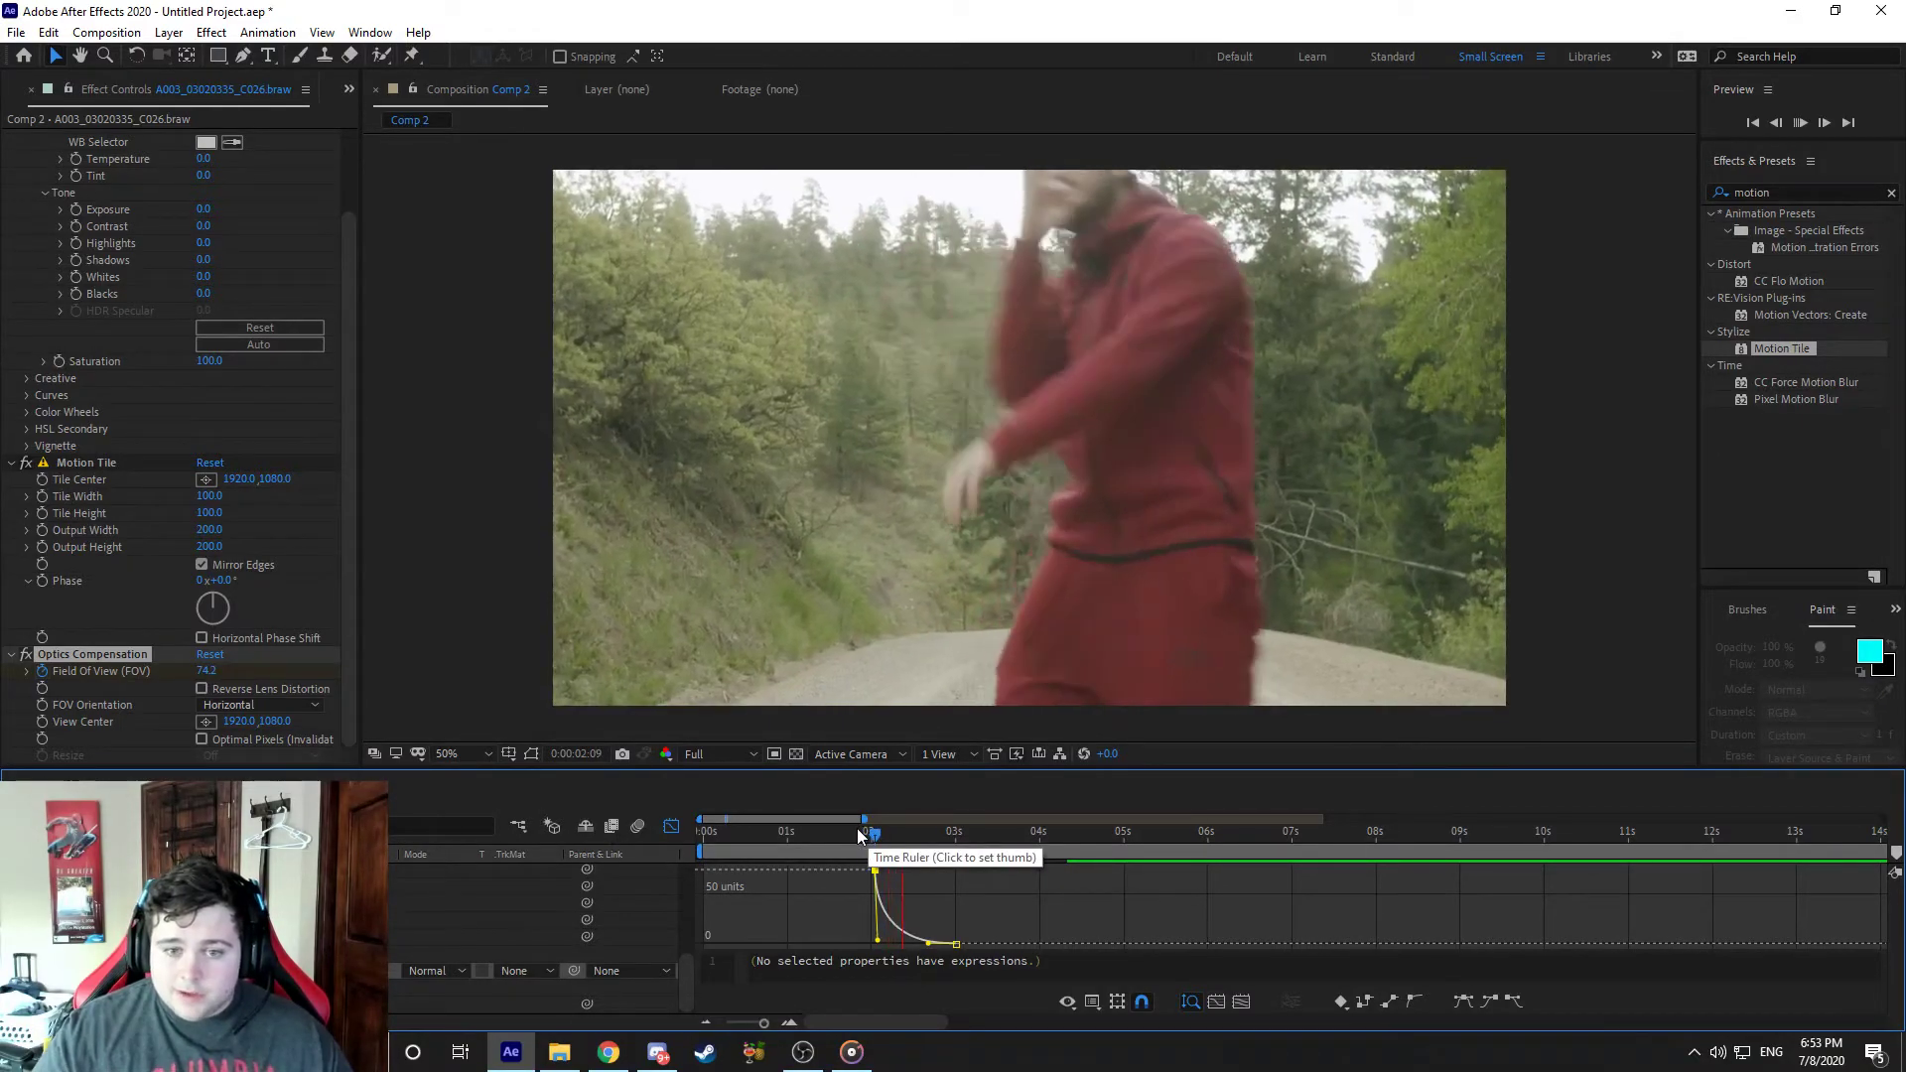
{"action": "key", "text": "space"}
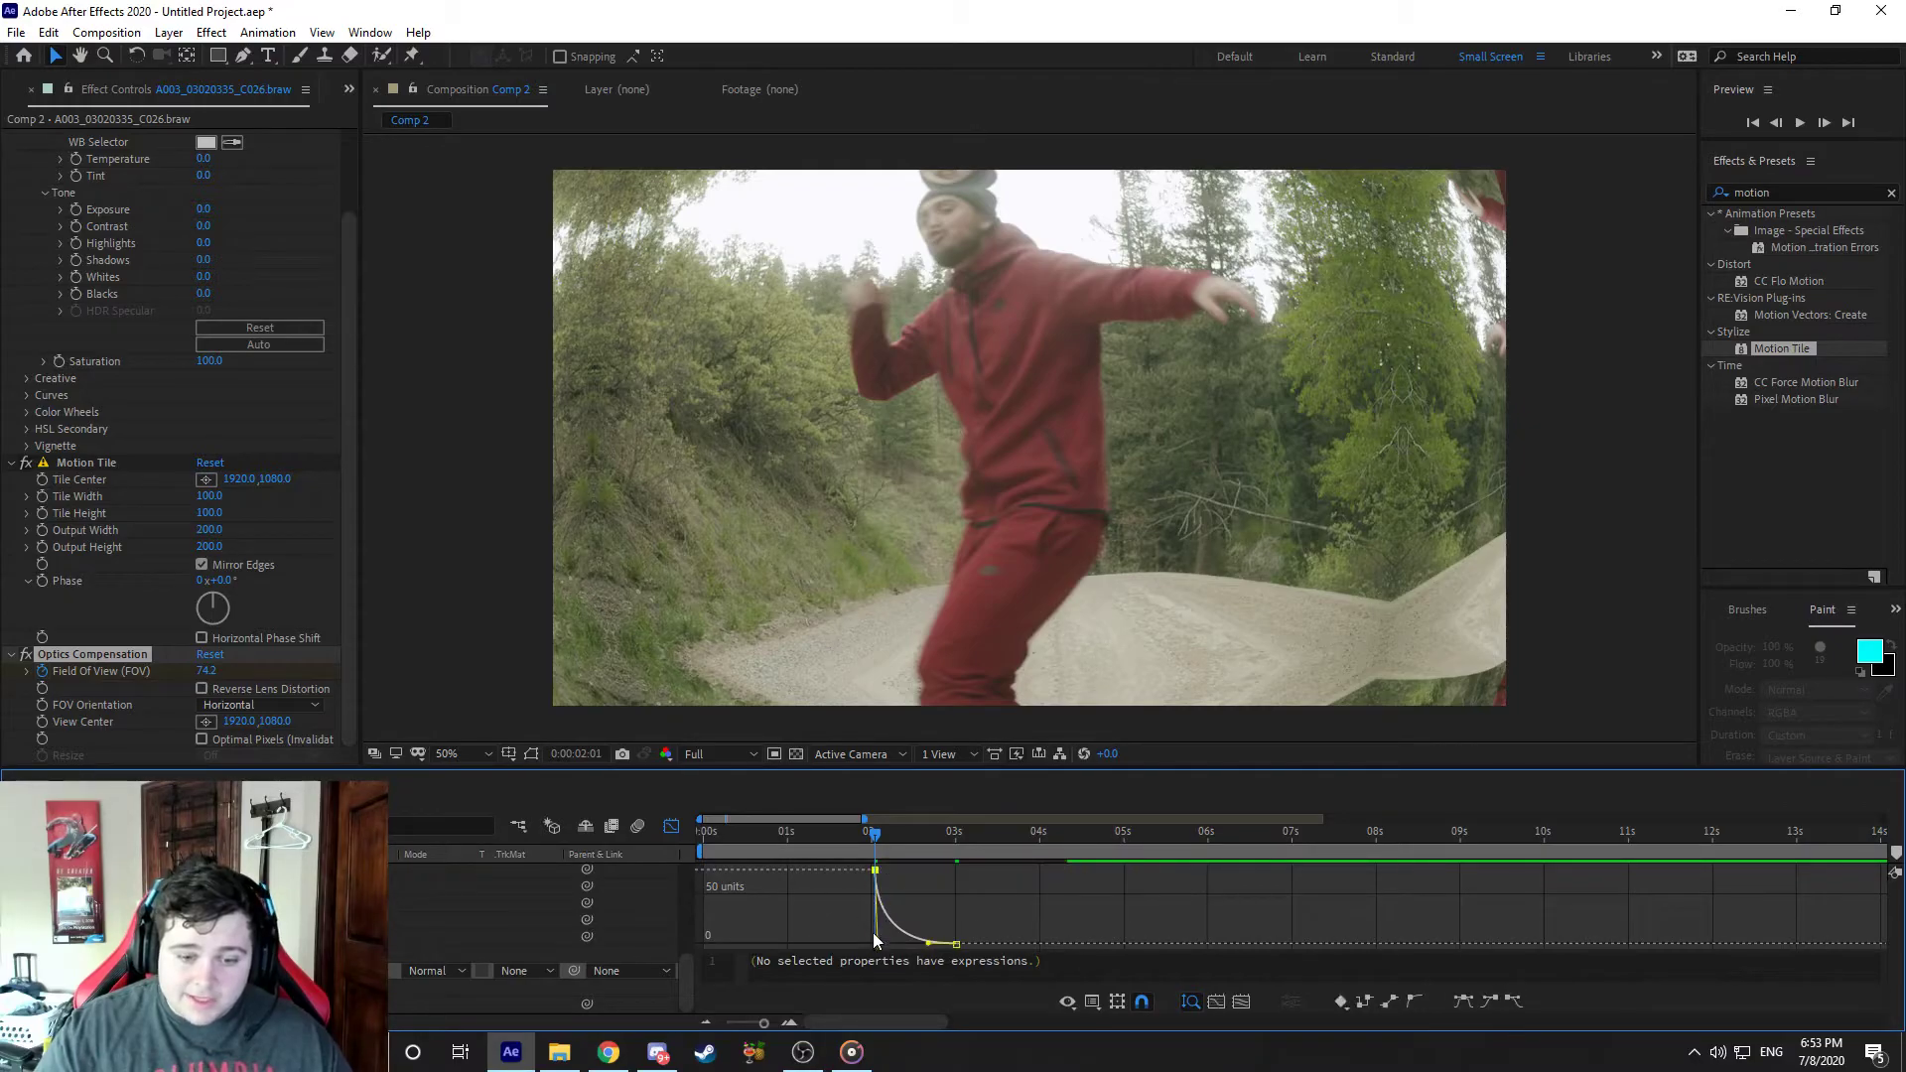
Step: Shorten the first Field of View keyframe's outgoing handle to soften the drop, preview the motion, and close the graph editor
{"action": "left_click_drag", "start_coordinate": [880, 948], "coordinate": [879, 931]}
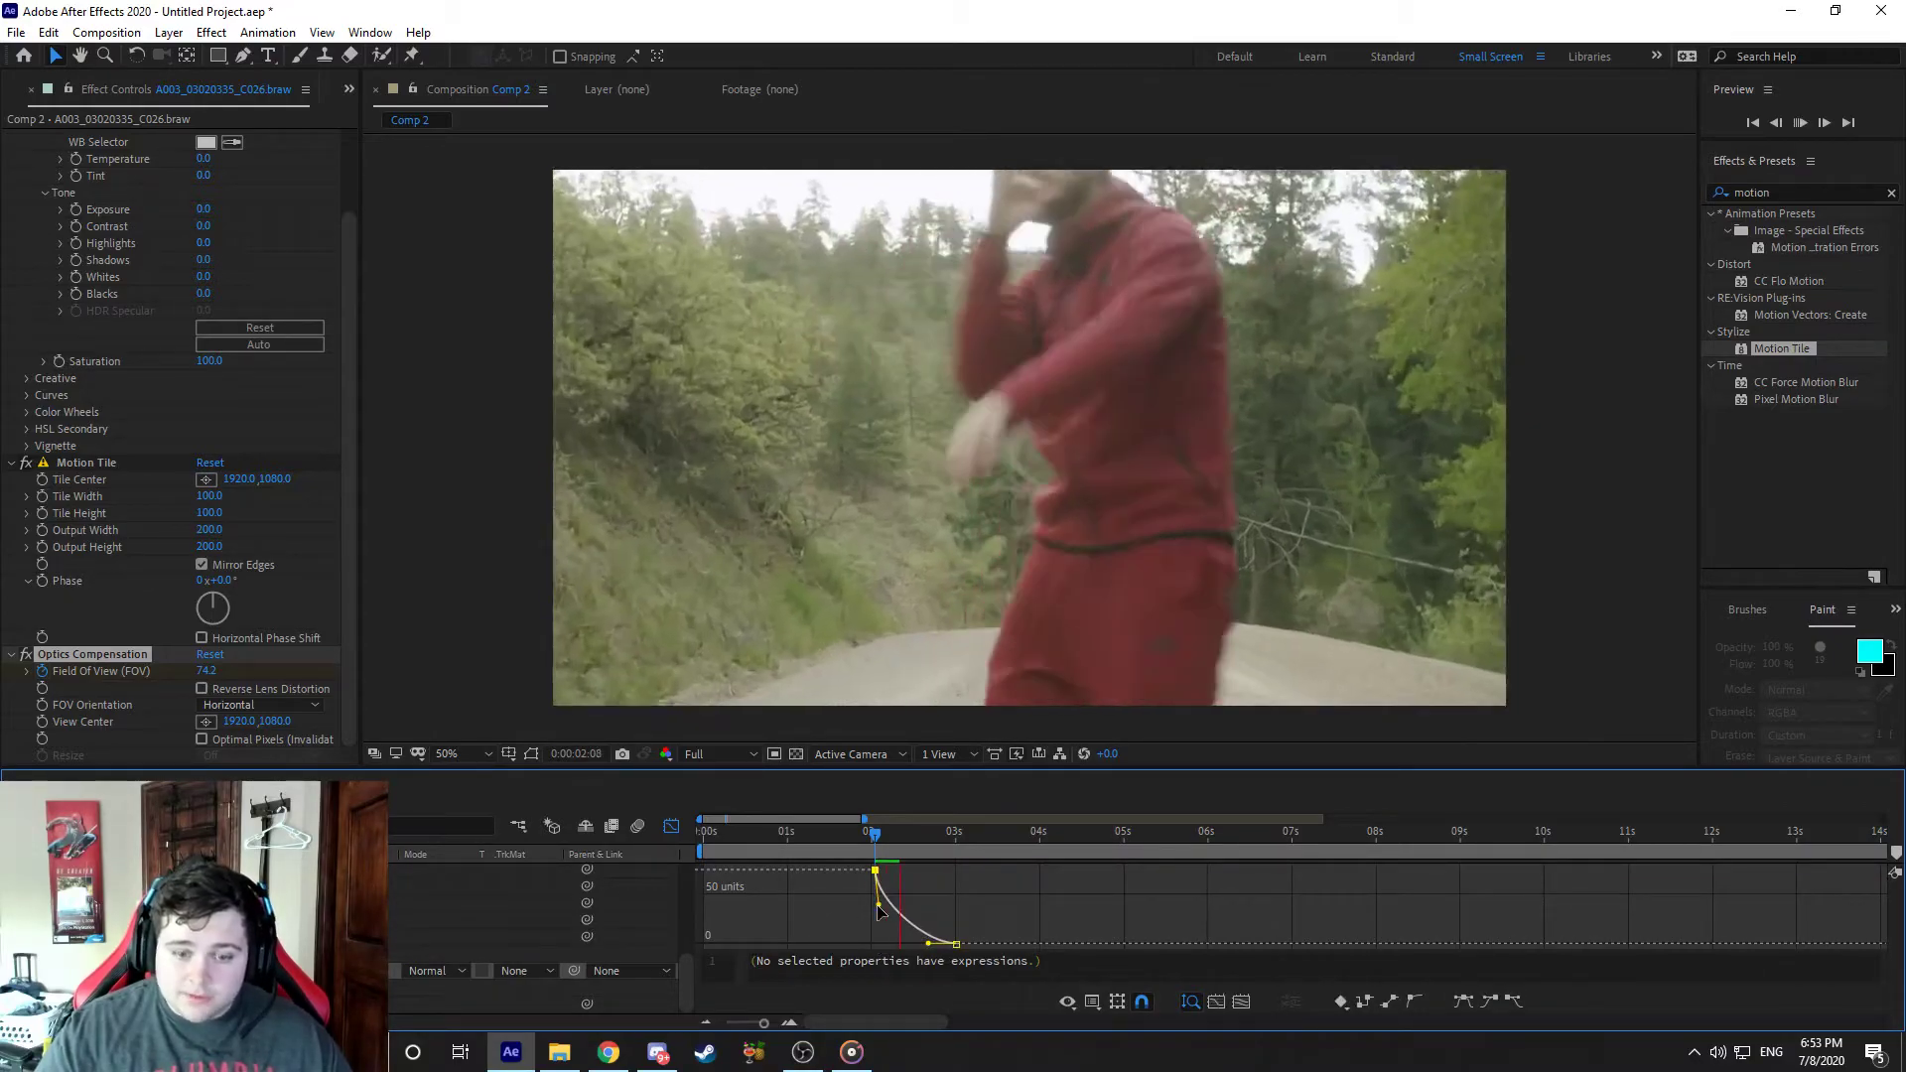
{"action": "key", "text": "space"}
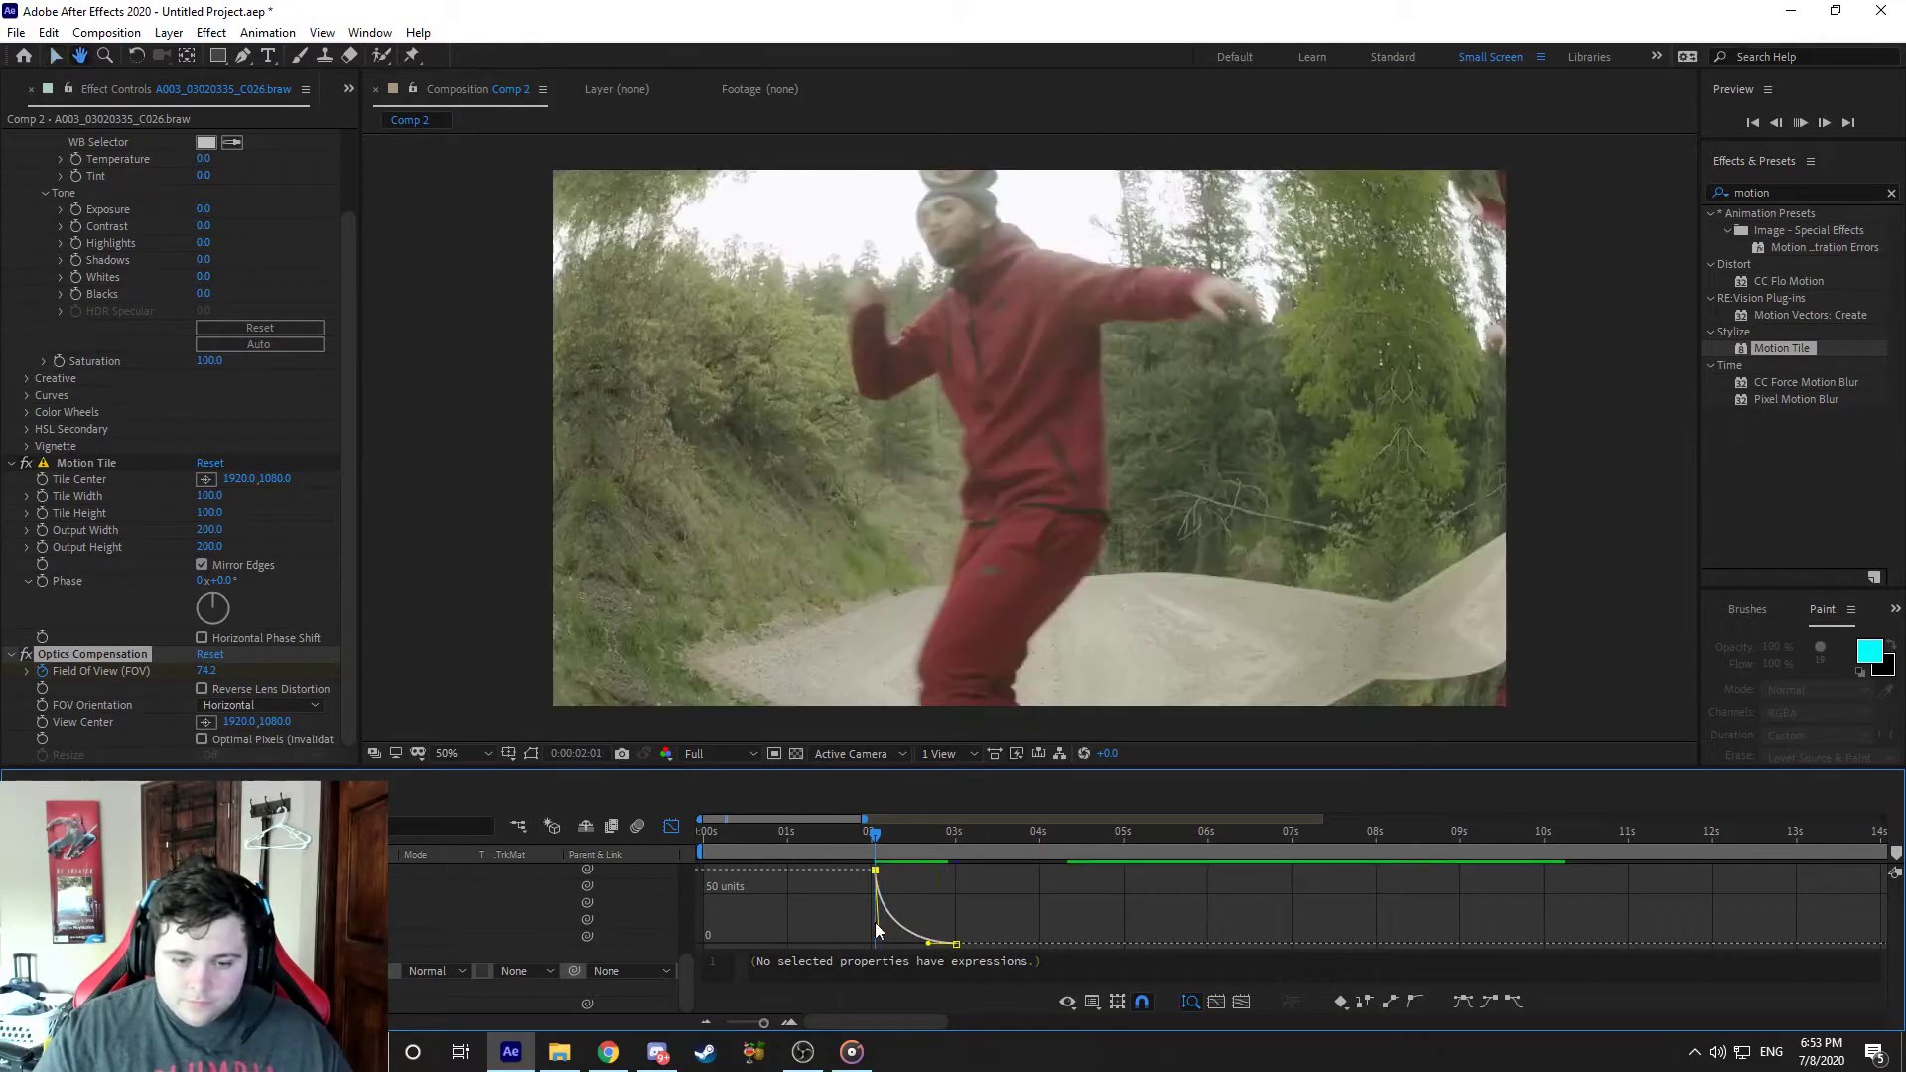
{"action": "left_click", "coordinate": [876, 923]}
{"action": "left_click", "coordinate": [876, 882]}
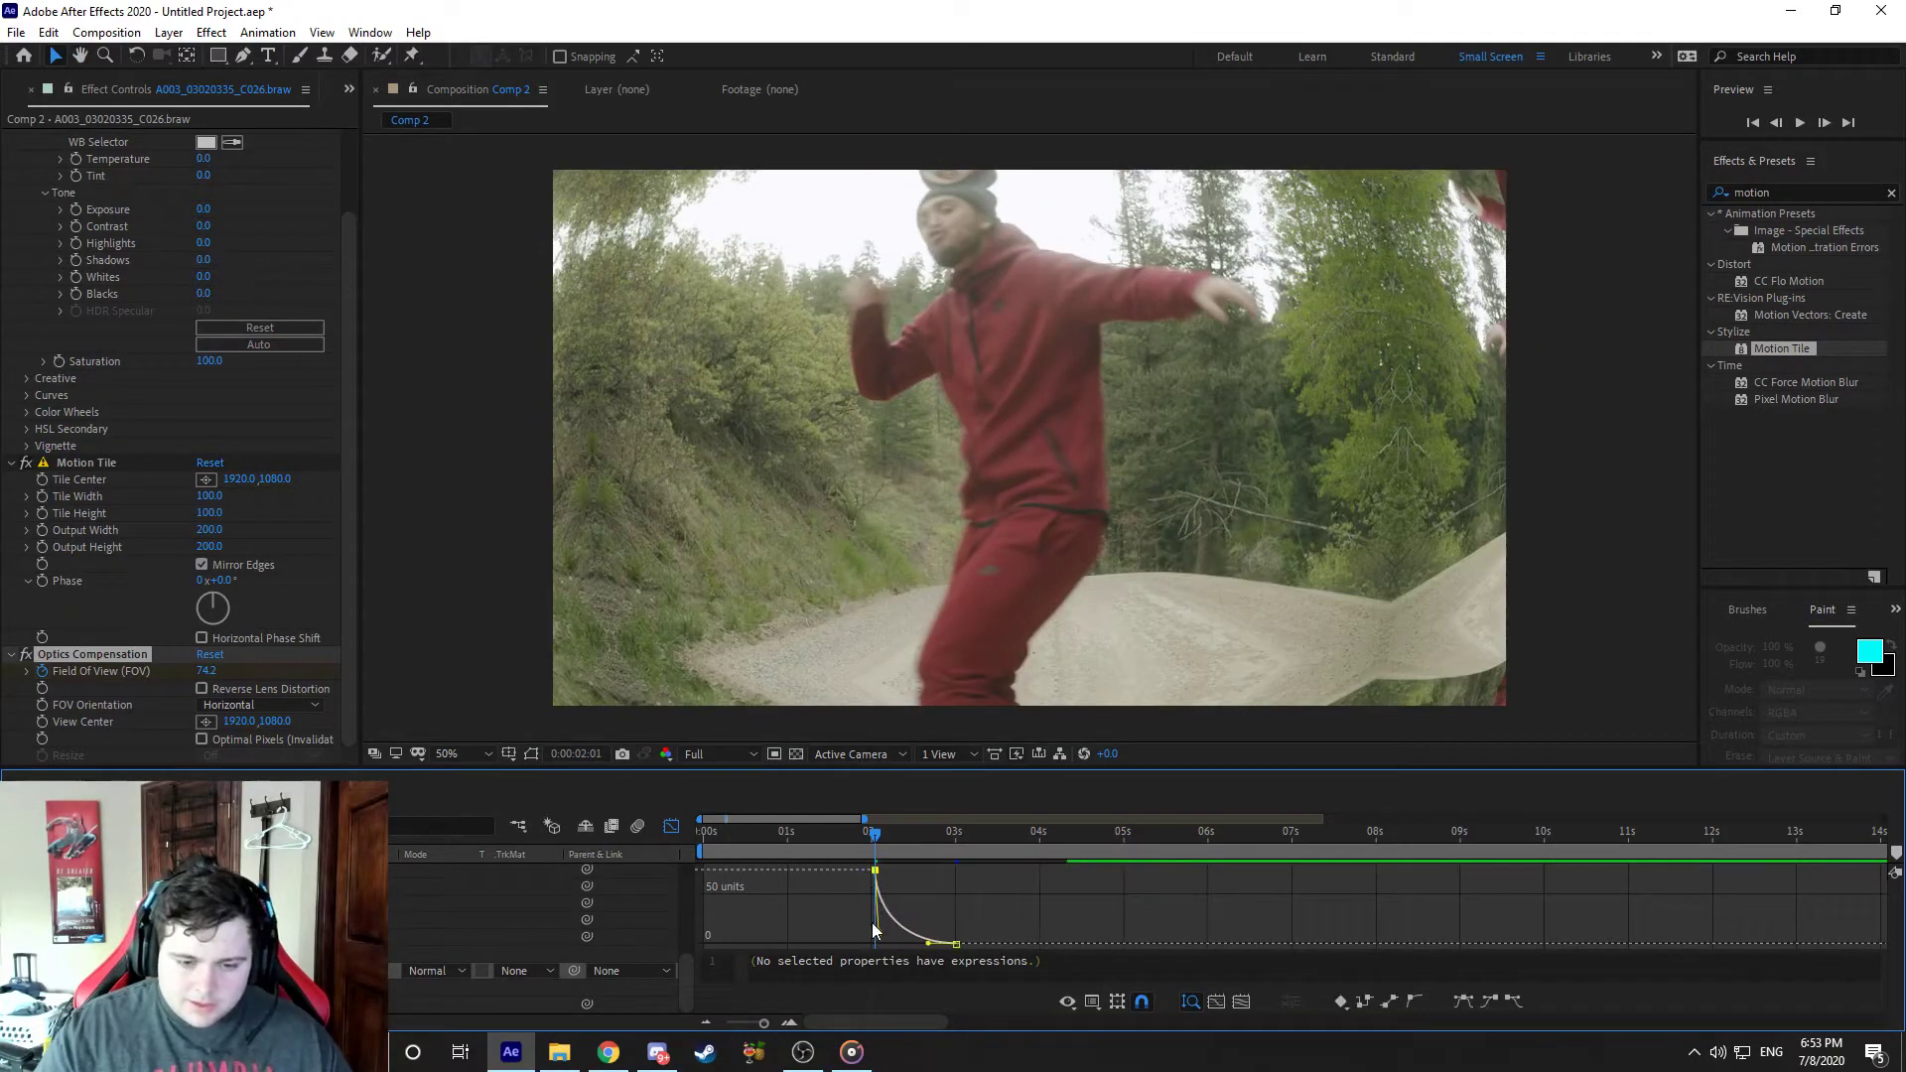
{"action": "left_click_drag", "start_coordinate": [877, 936], "coordinate": [881, 927]}
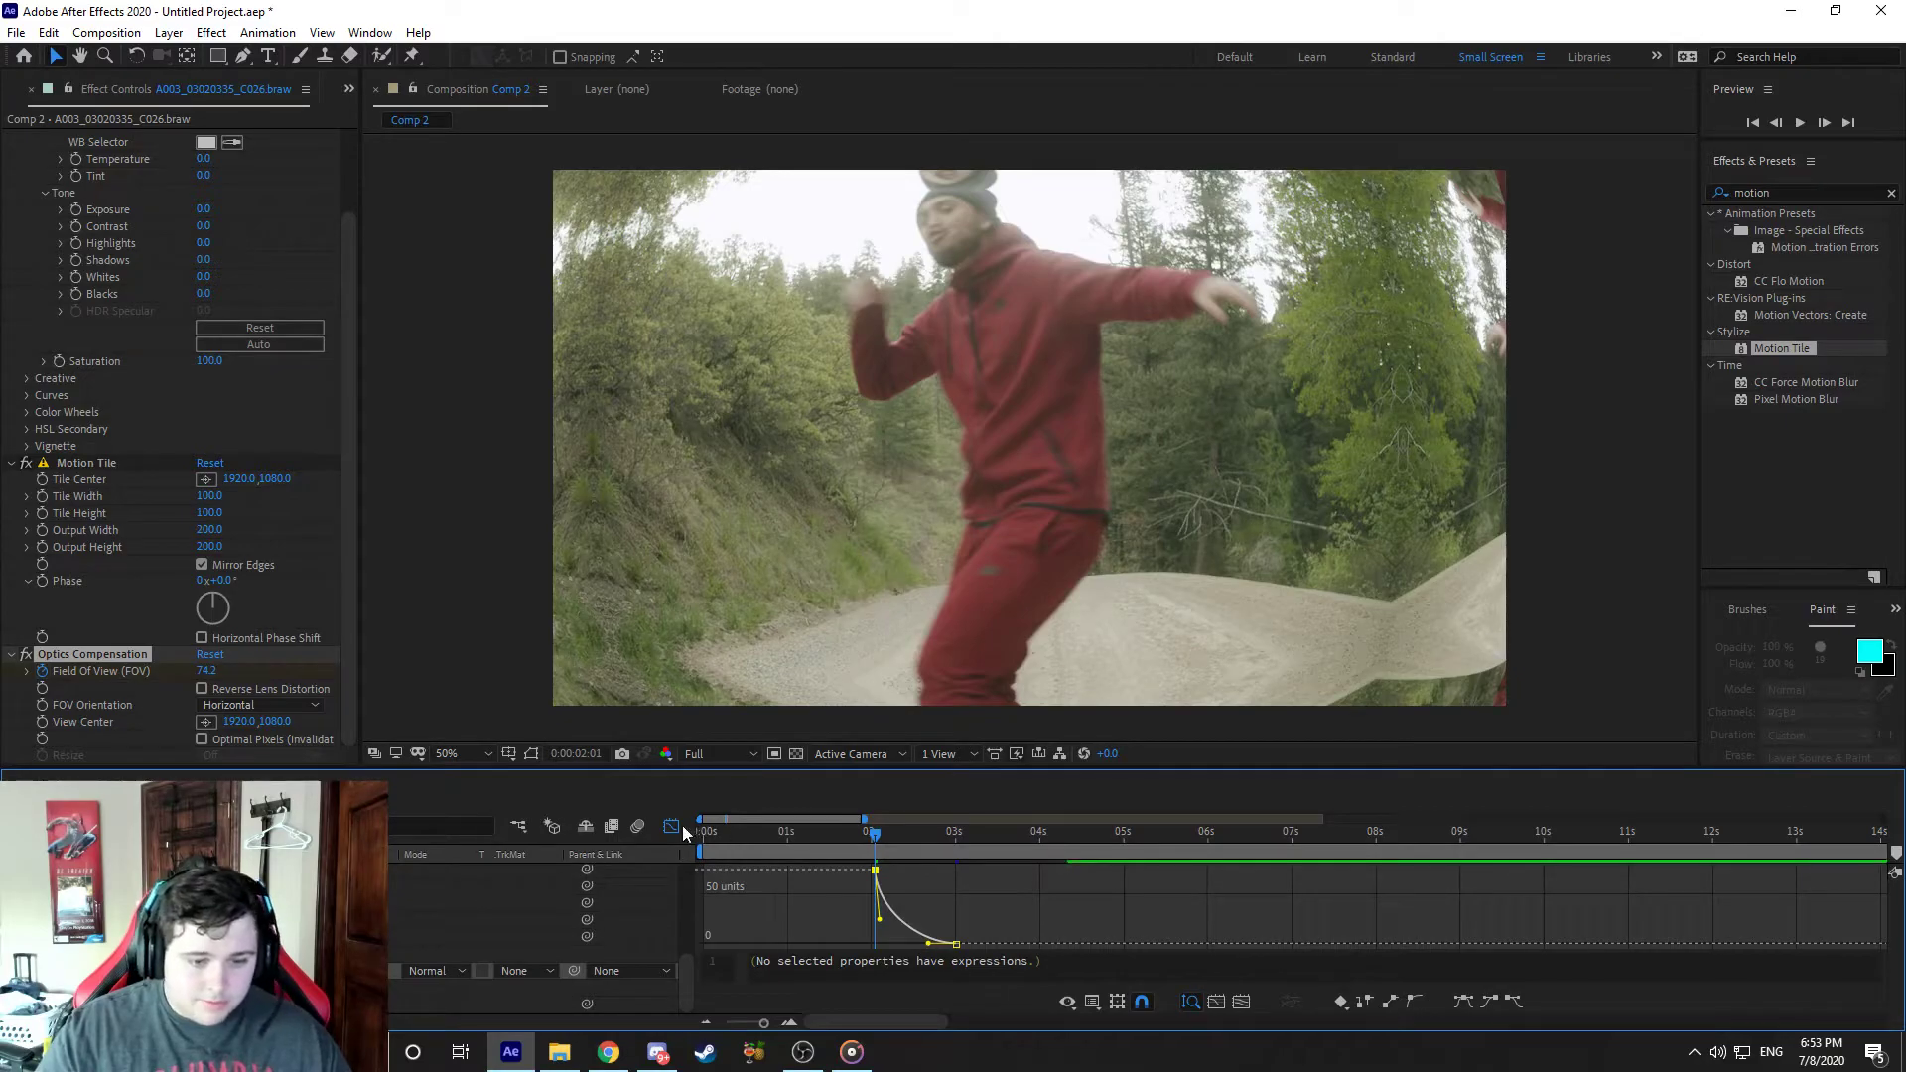
{"action": "left_click", "coordinate": [672, 826]}
Step: Soften the end of C0099.MP4's Field of View curve, preview the transition from 0:00:00:22, and collapse the layers' properties
{"action": "left_click", "coordinate": [449, 955]}
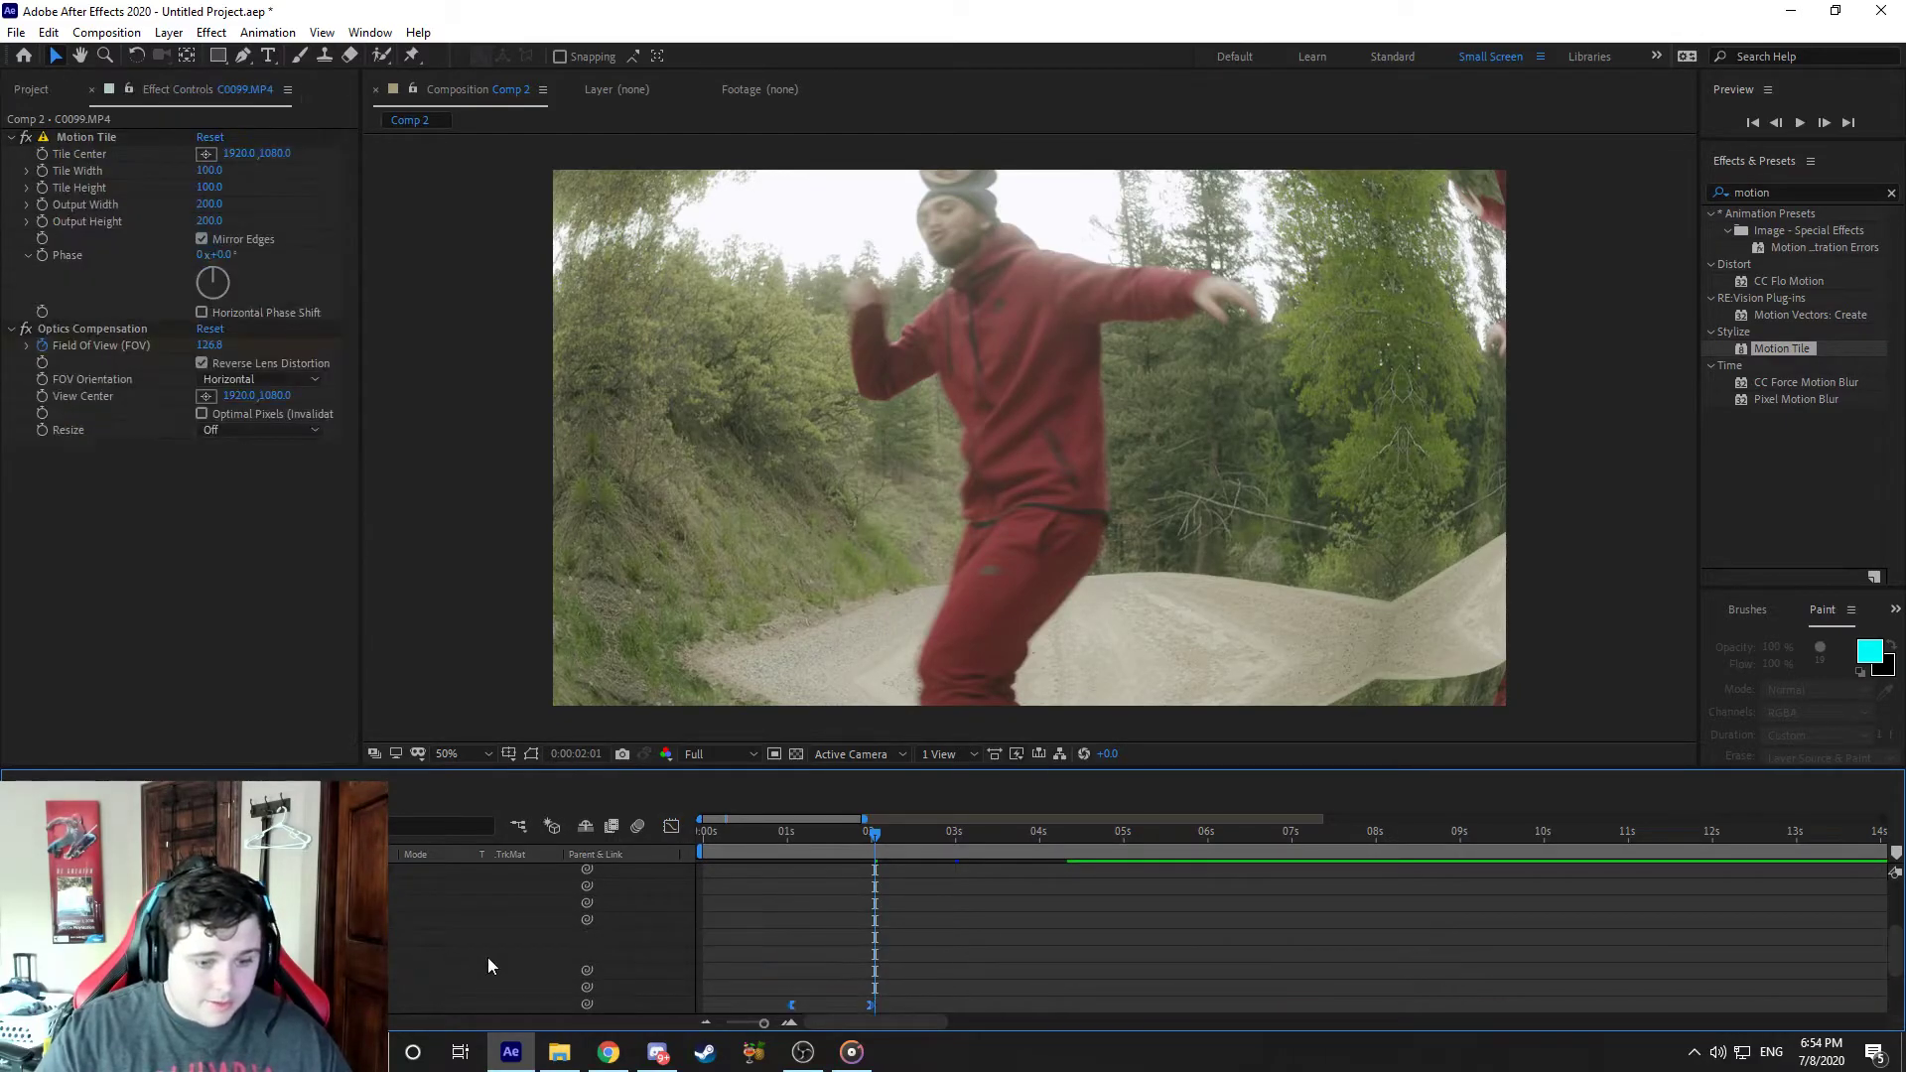
{"action": "left_click_drag", "start_coordinate": [883, 896], "coordinate": [707, 882]}
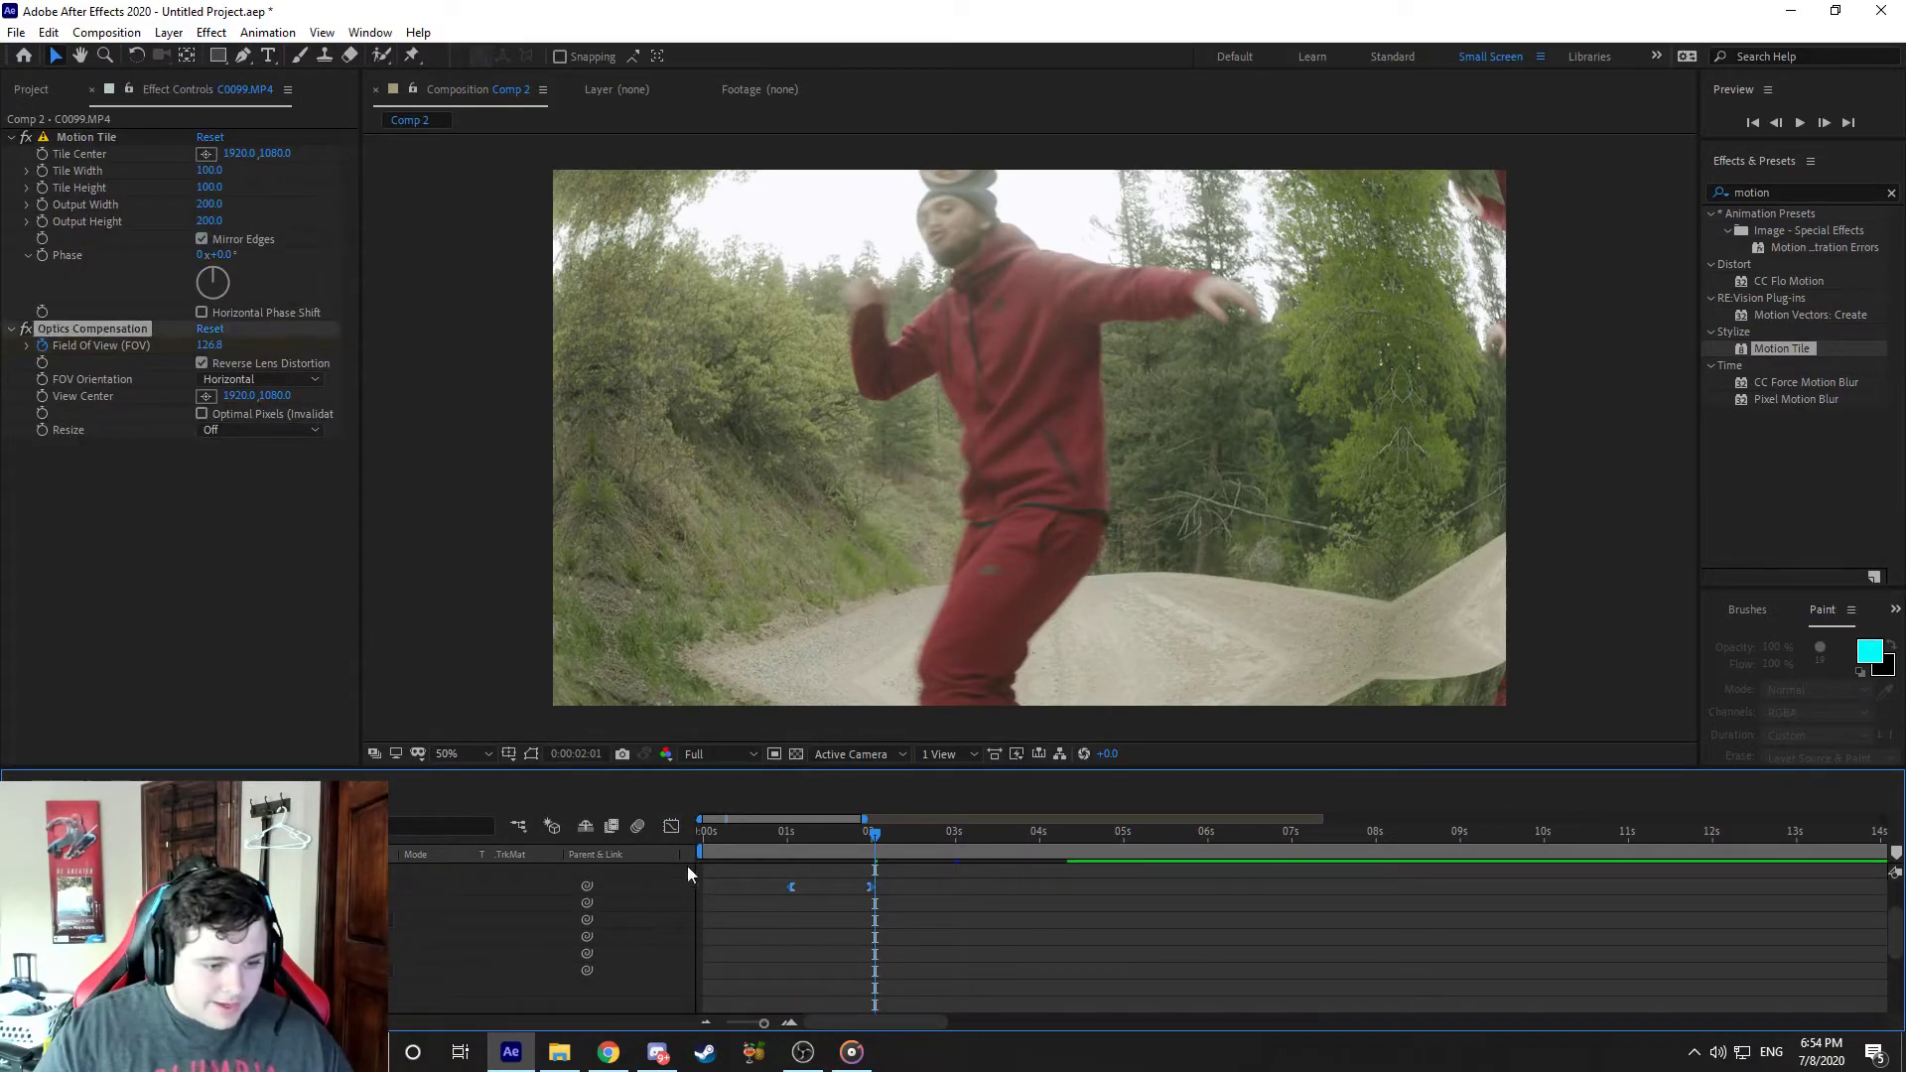
{"action": "left_click", "coordinate": [671, 826]}
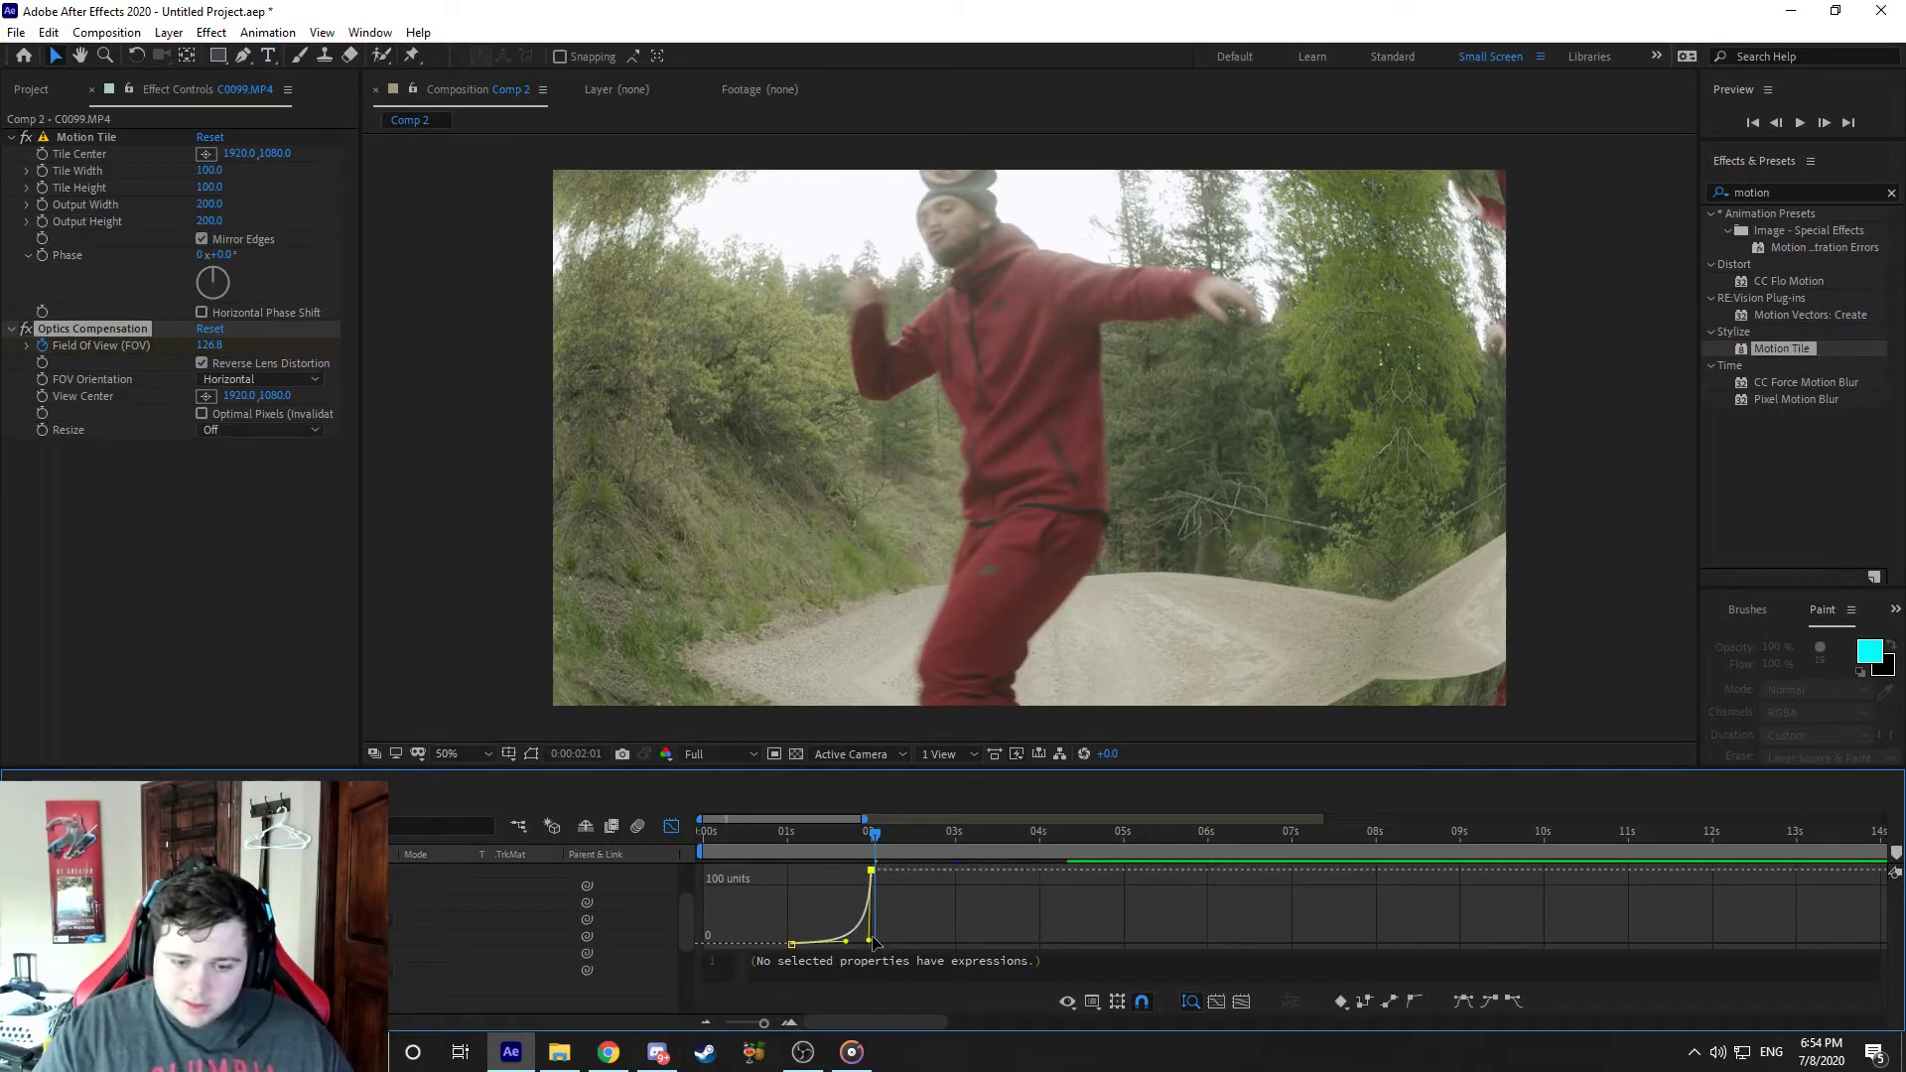
{"action": "left_click_drag", "start_coordinate": [871, 911], "coordinate": [869, 902]}
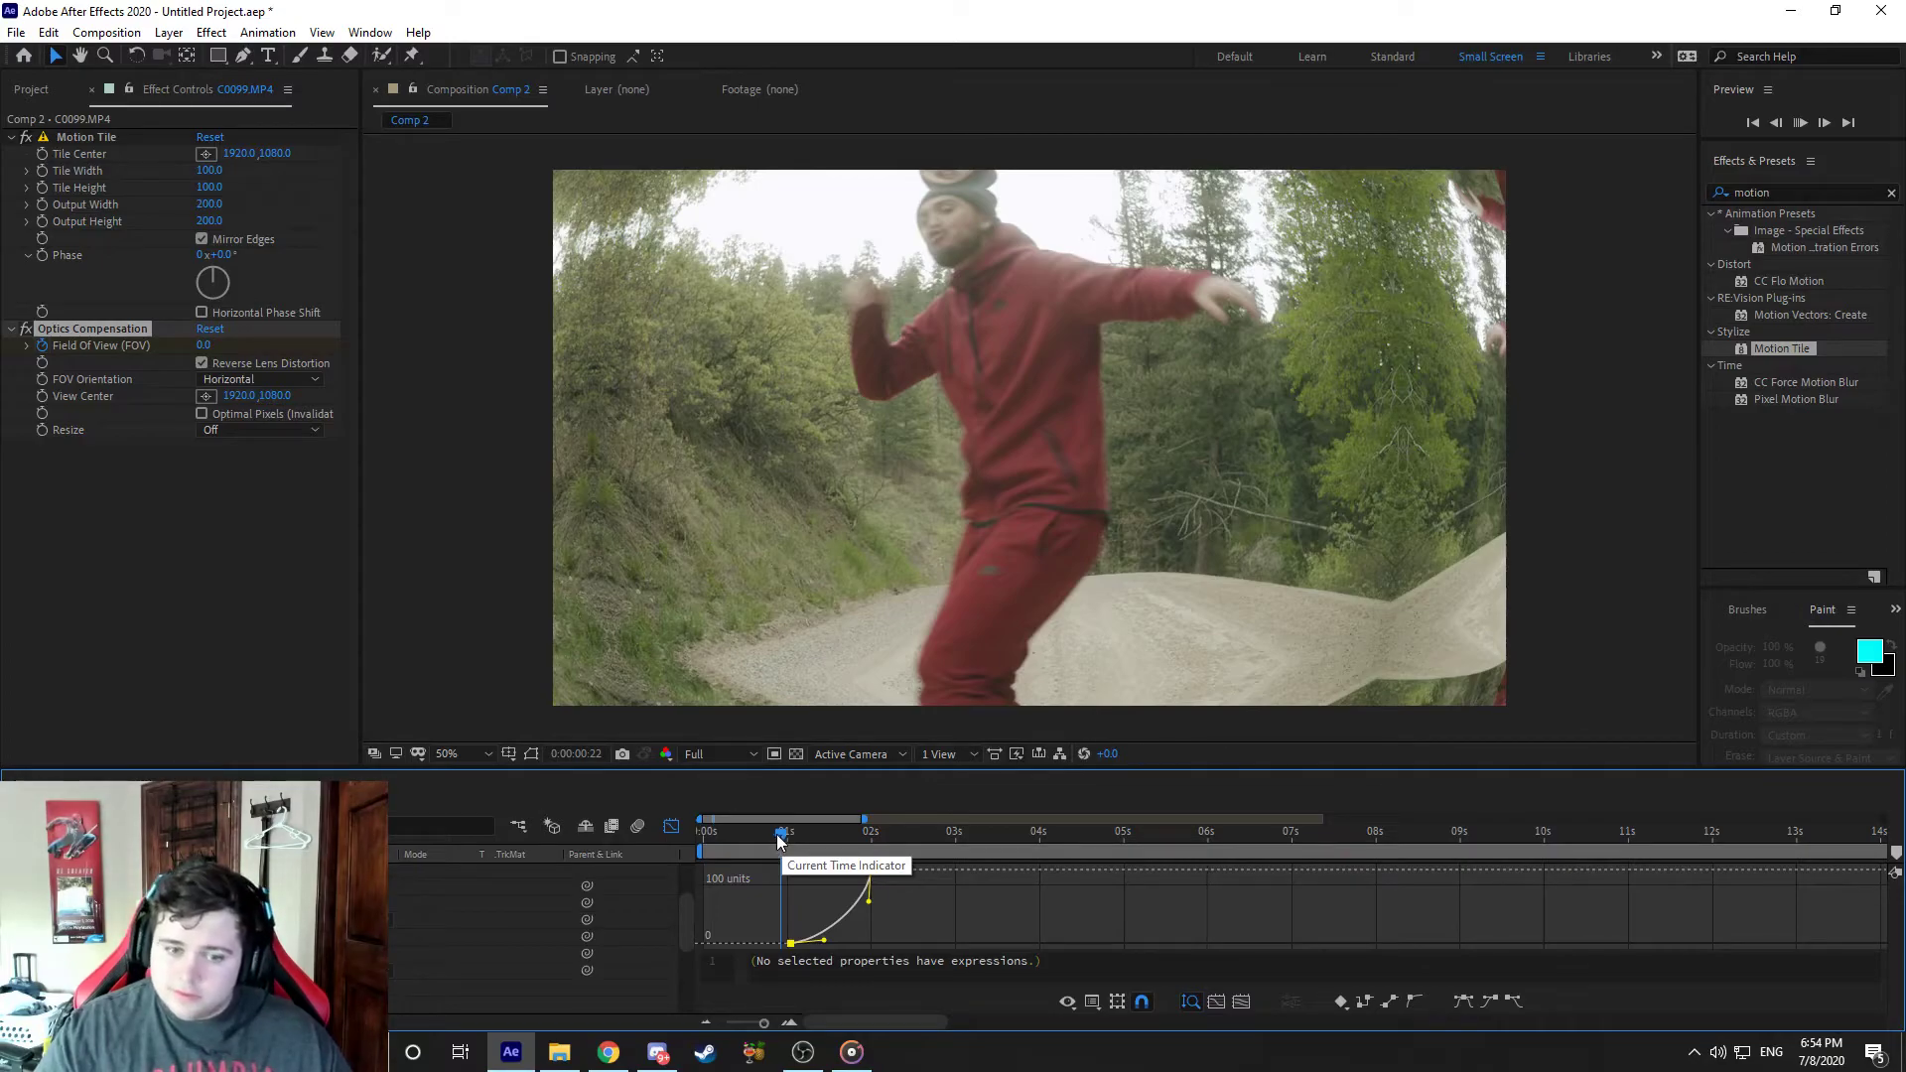
{"action": "key", "text": "space"}
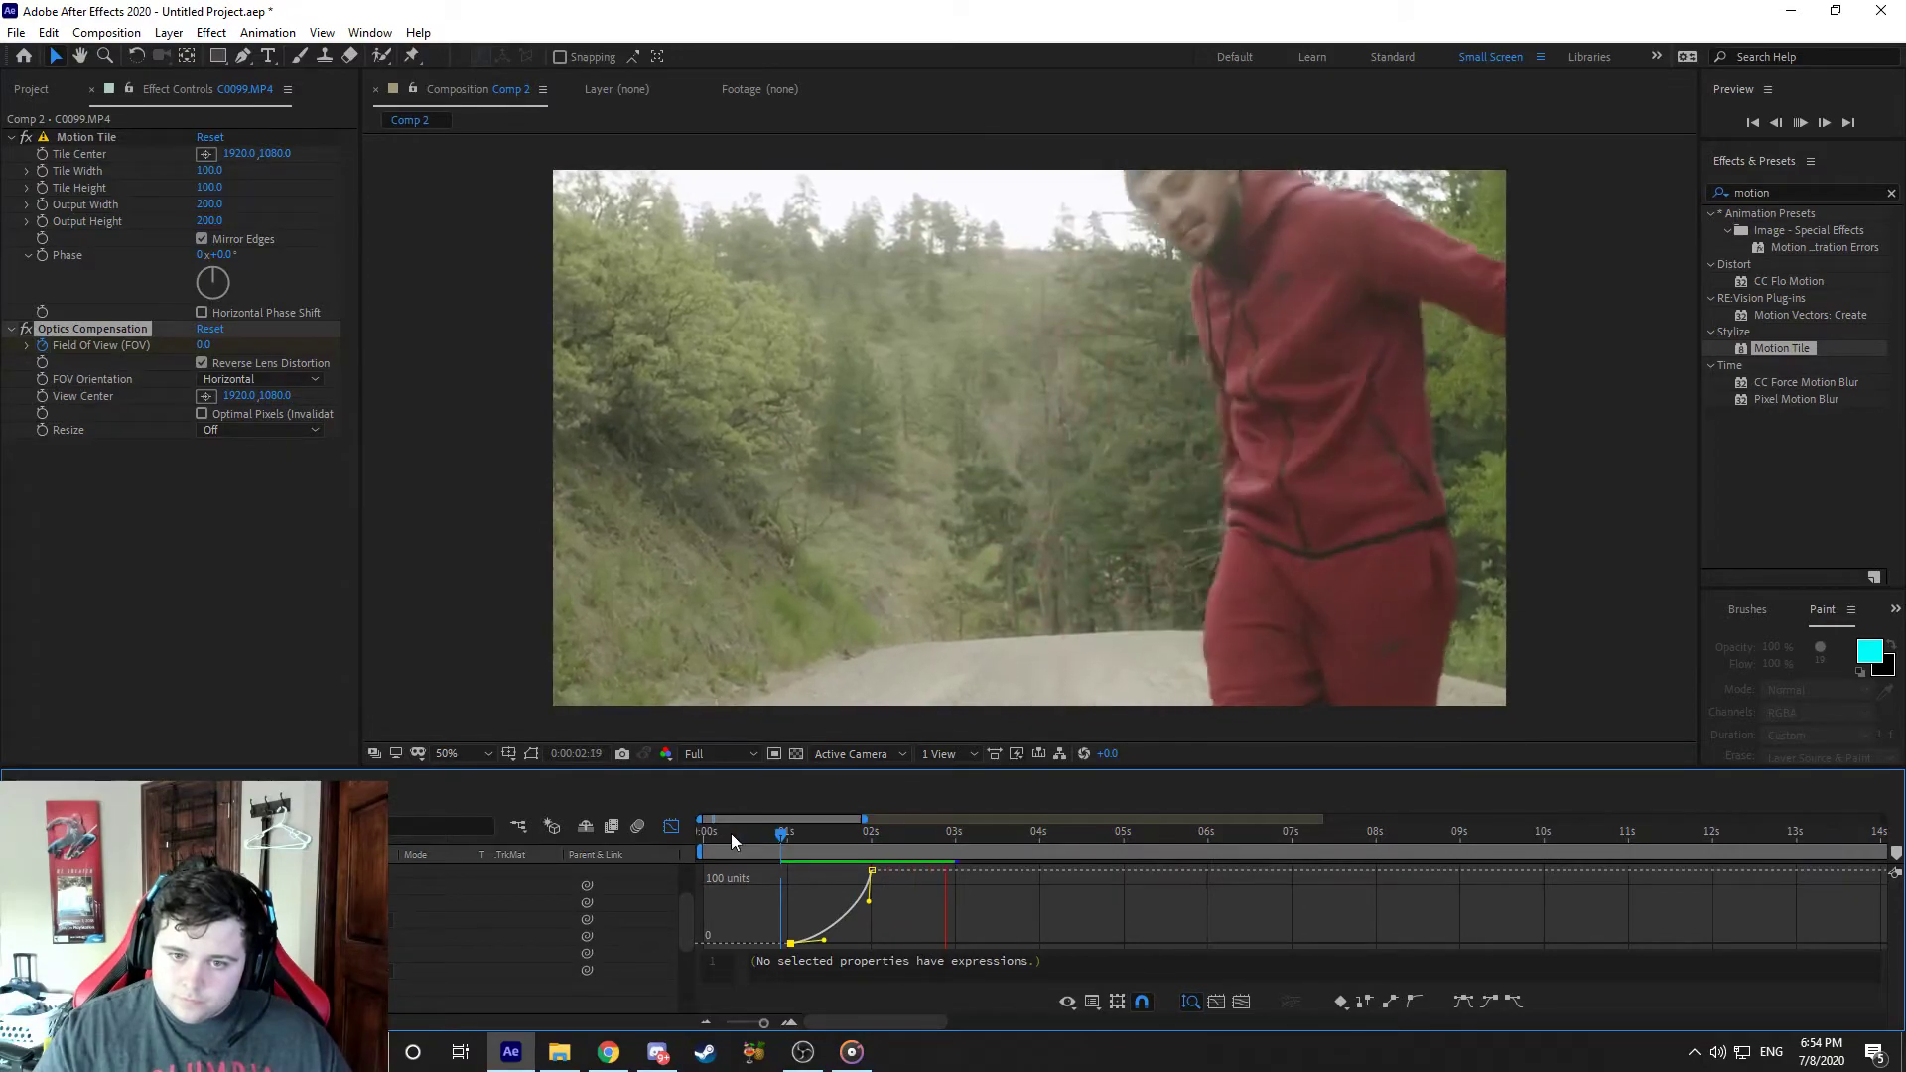
{"action": "left_click", "coordinate": [672, 827]}
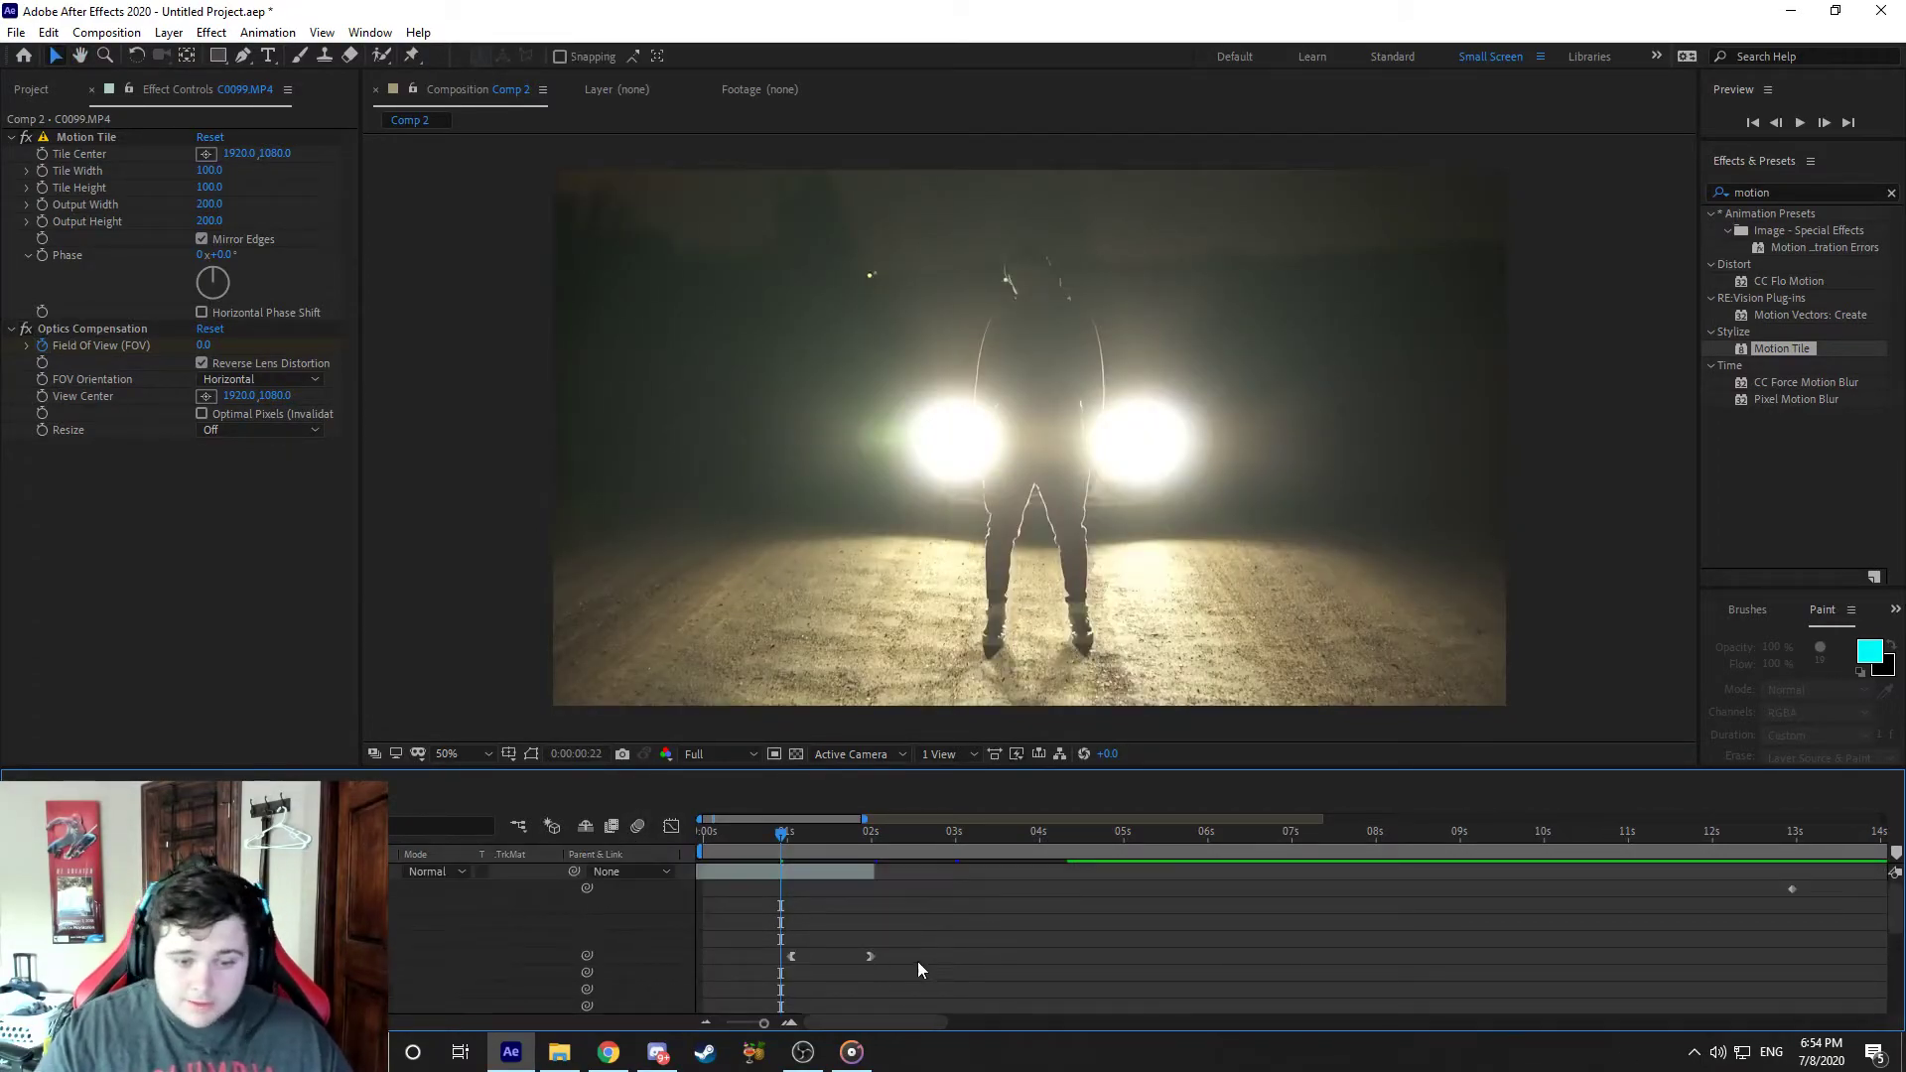
{"action": "key", "text": "u"}
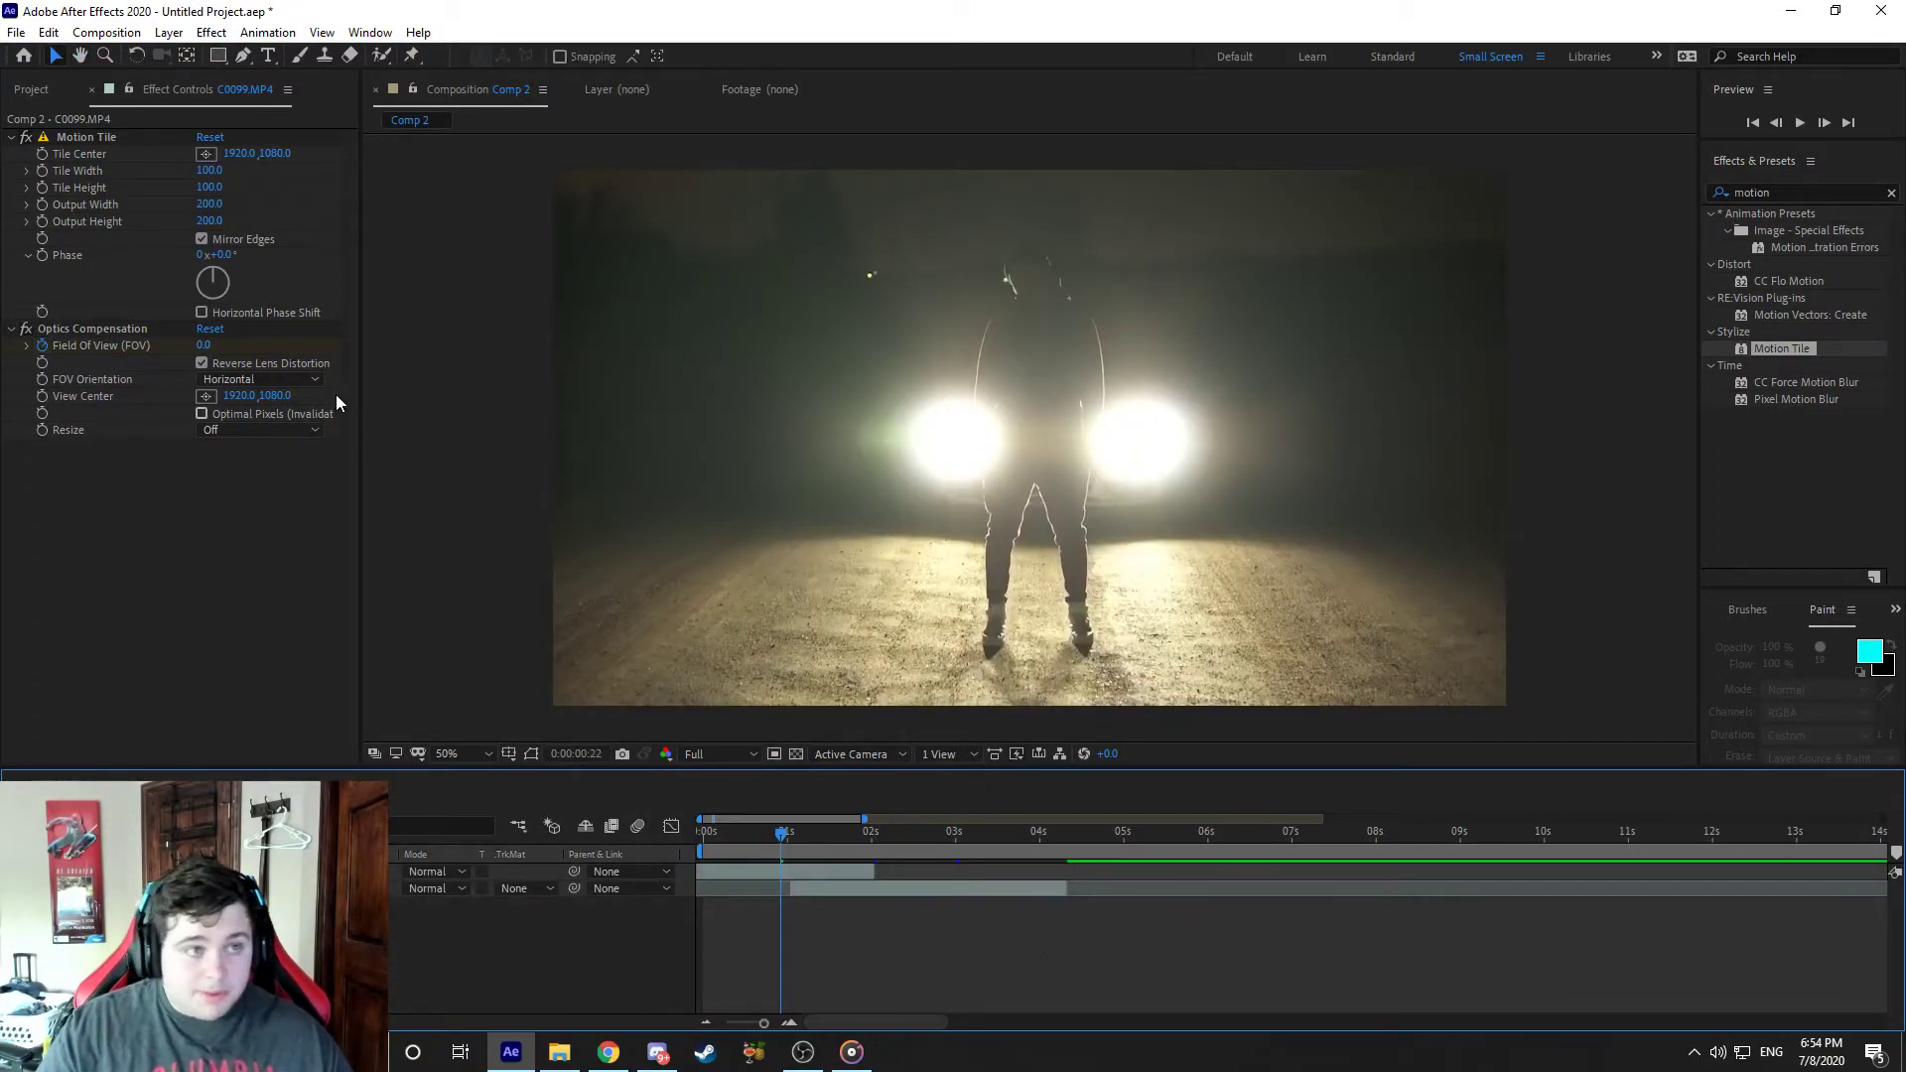
Step: Add a new adjustment layer above both clips in Comp 2
{"action": "left_click", "coordinate": [167, 33]}
{"action": "left_click", "coordinate": [166, 33]}
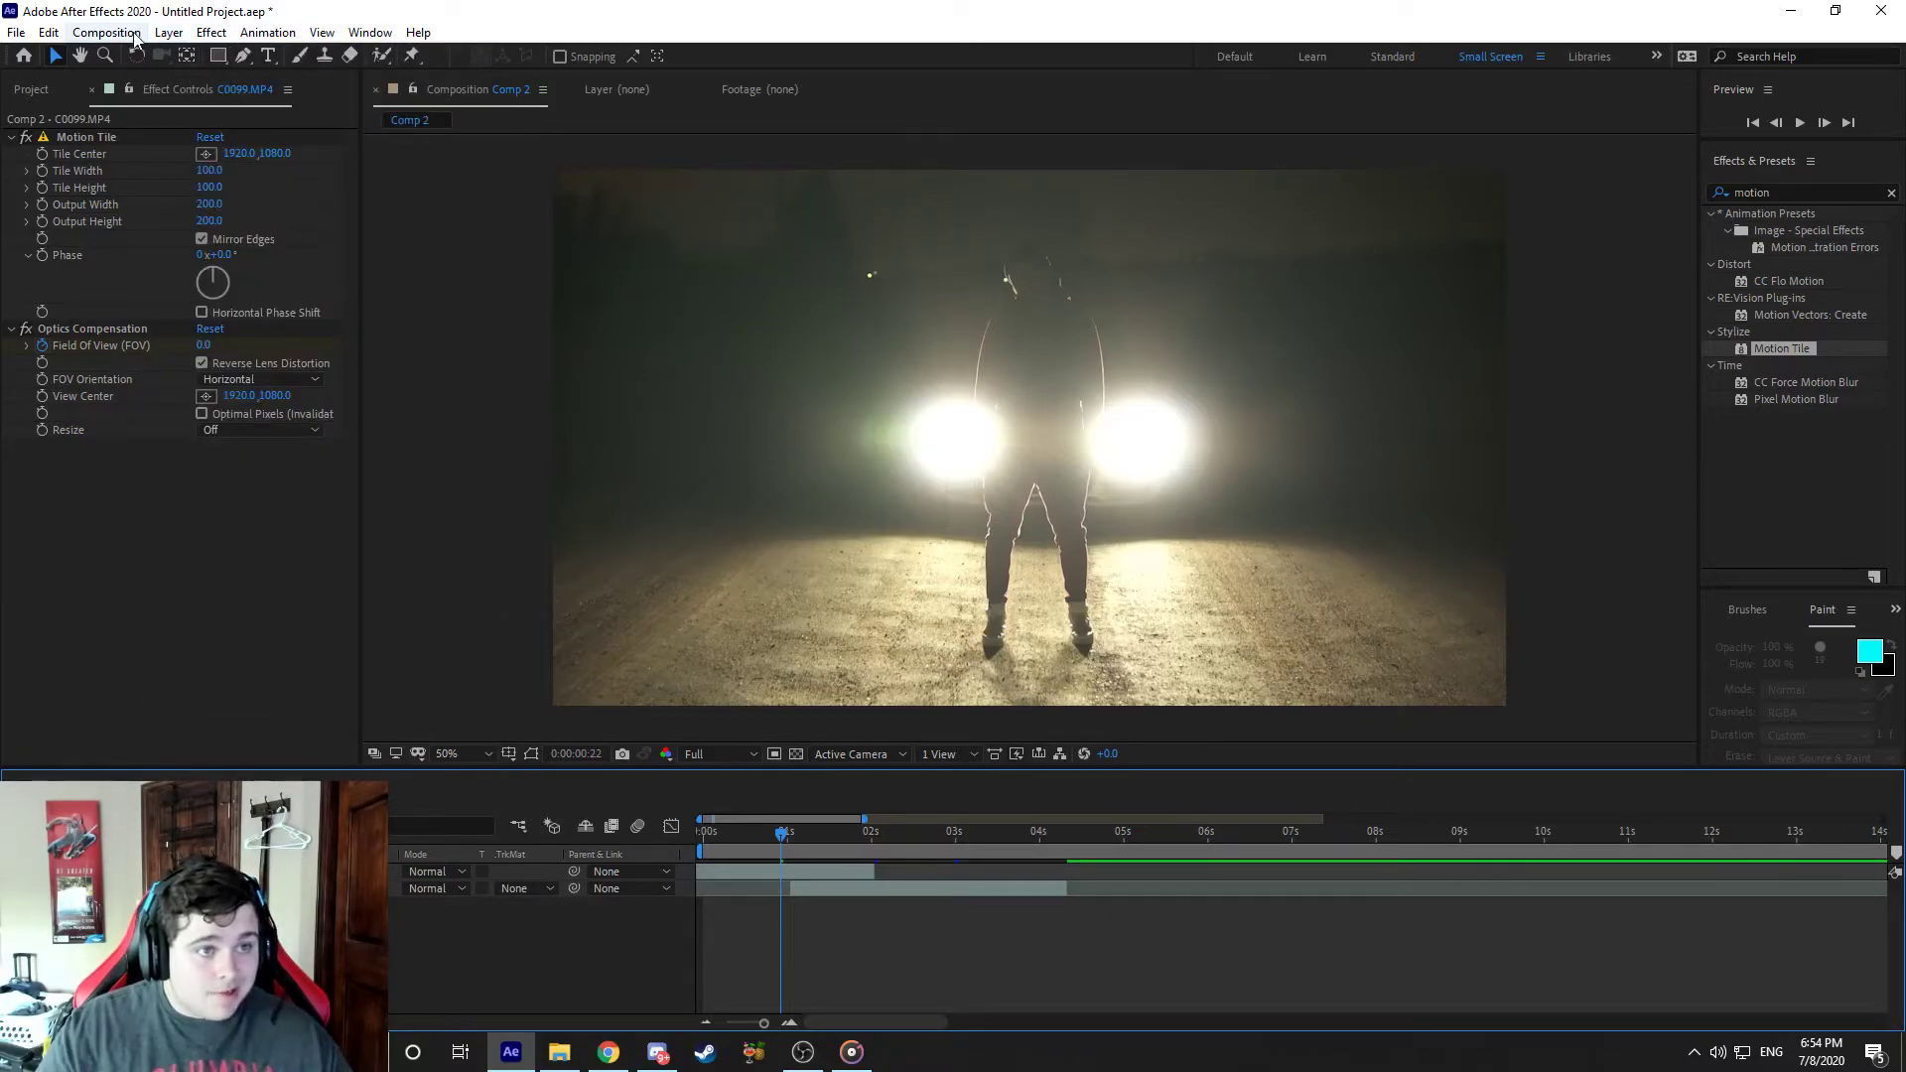
{"action": "left_click", "coordinate": [134, 33]}
{"action": "left_click", "coordinate": [134, 34]}
{"action": "left_click", "coordinate": [134, 34]}
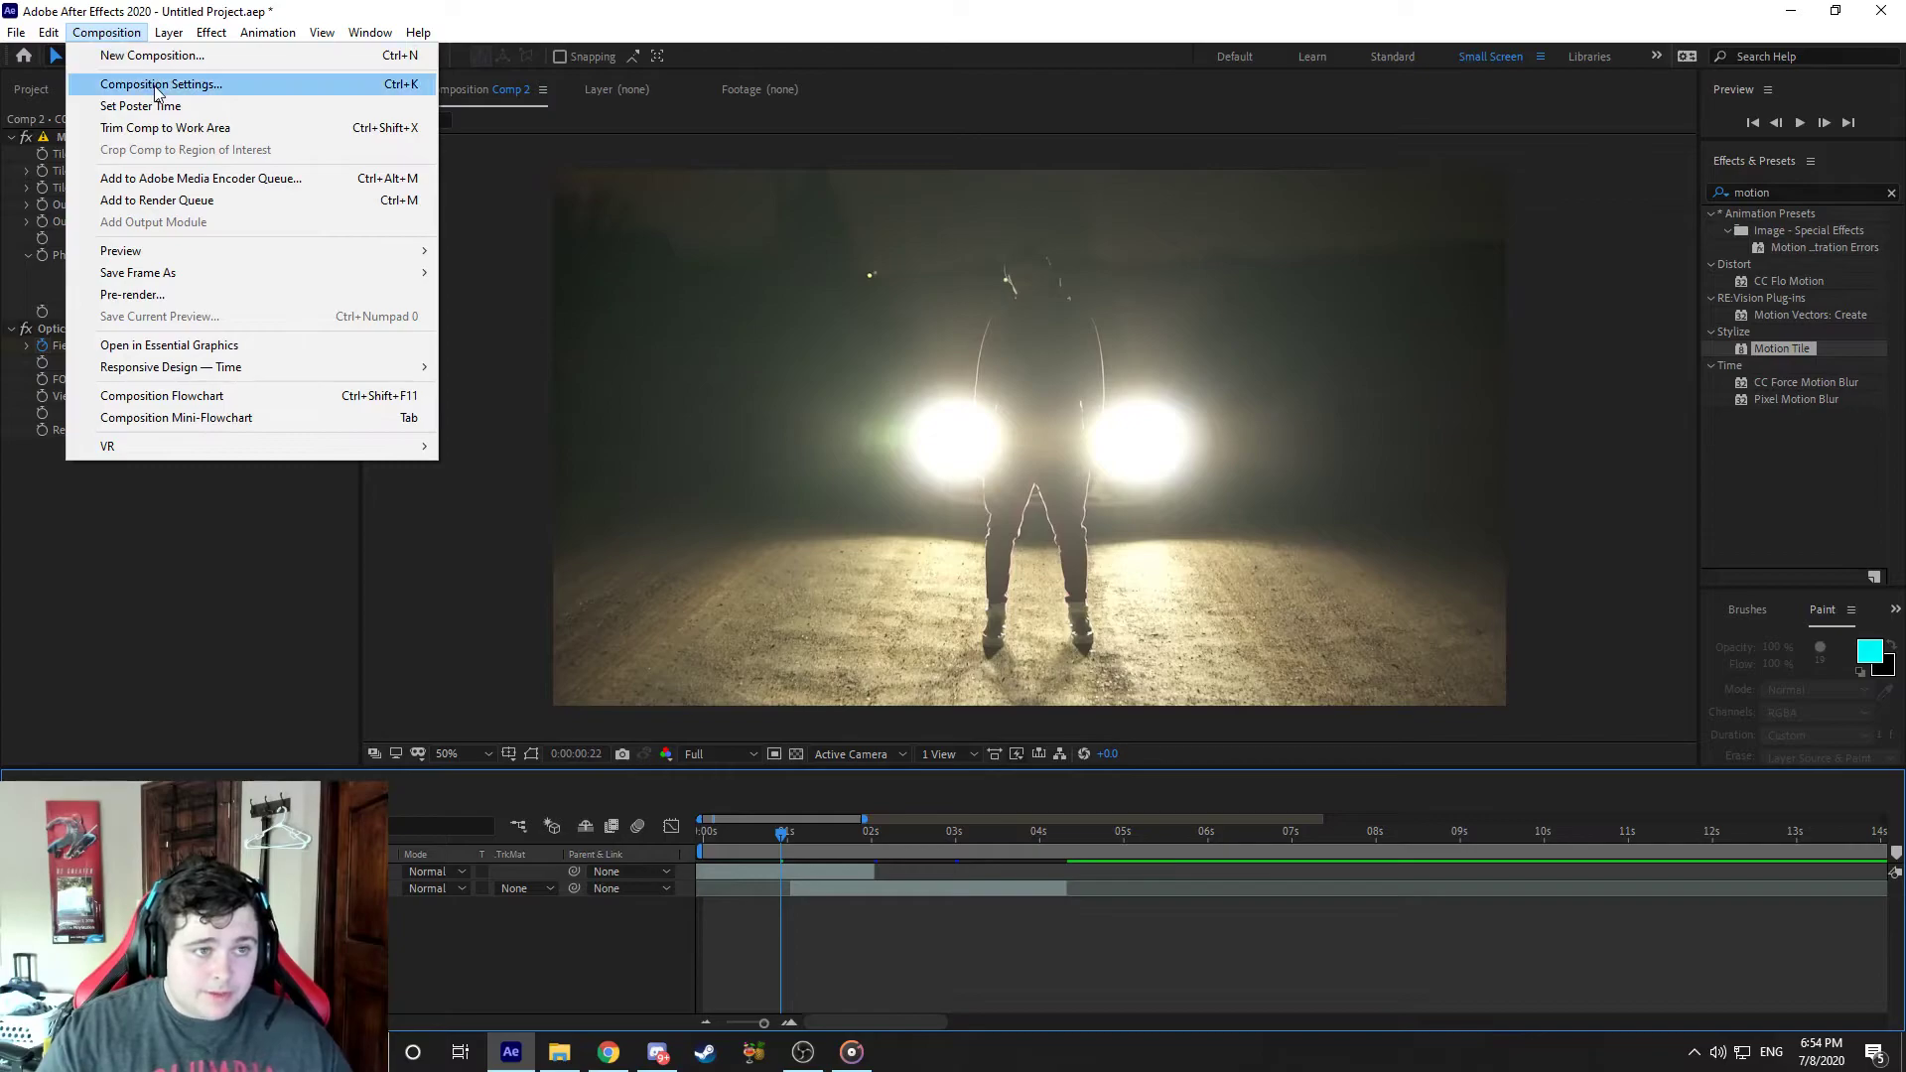
{"action": "mouse_move", "coordinate": [169, 33]}
{"action": "mouse_move", "coordinate": [437, 56]}
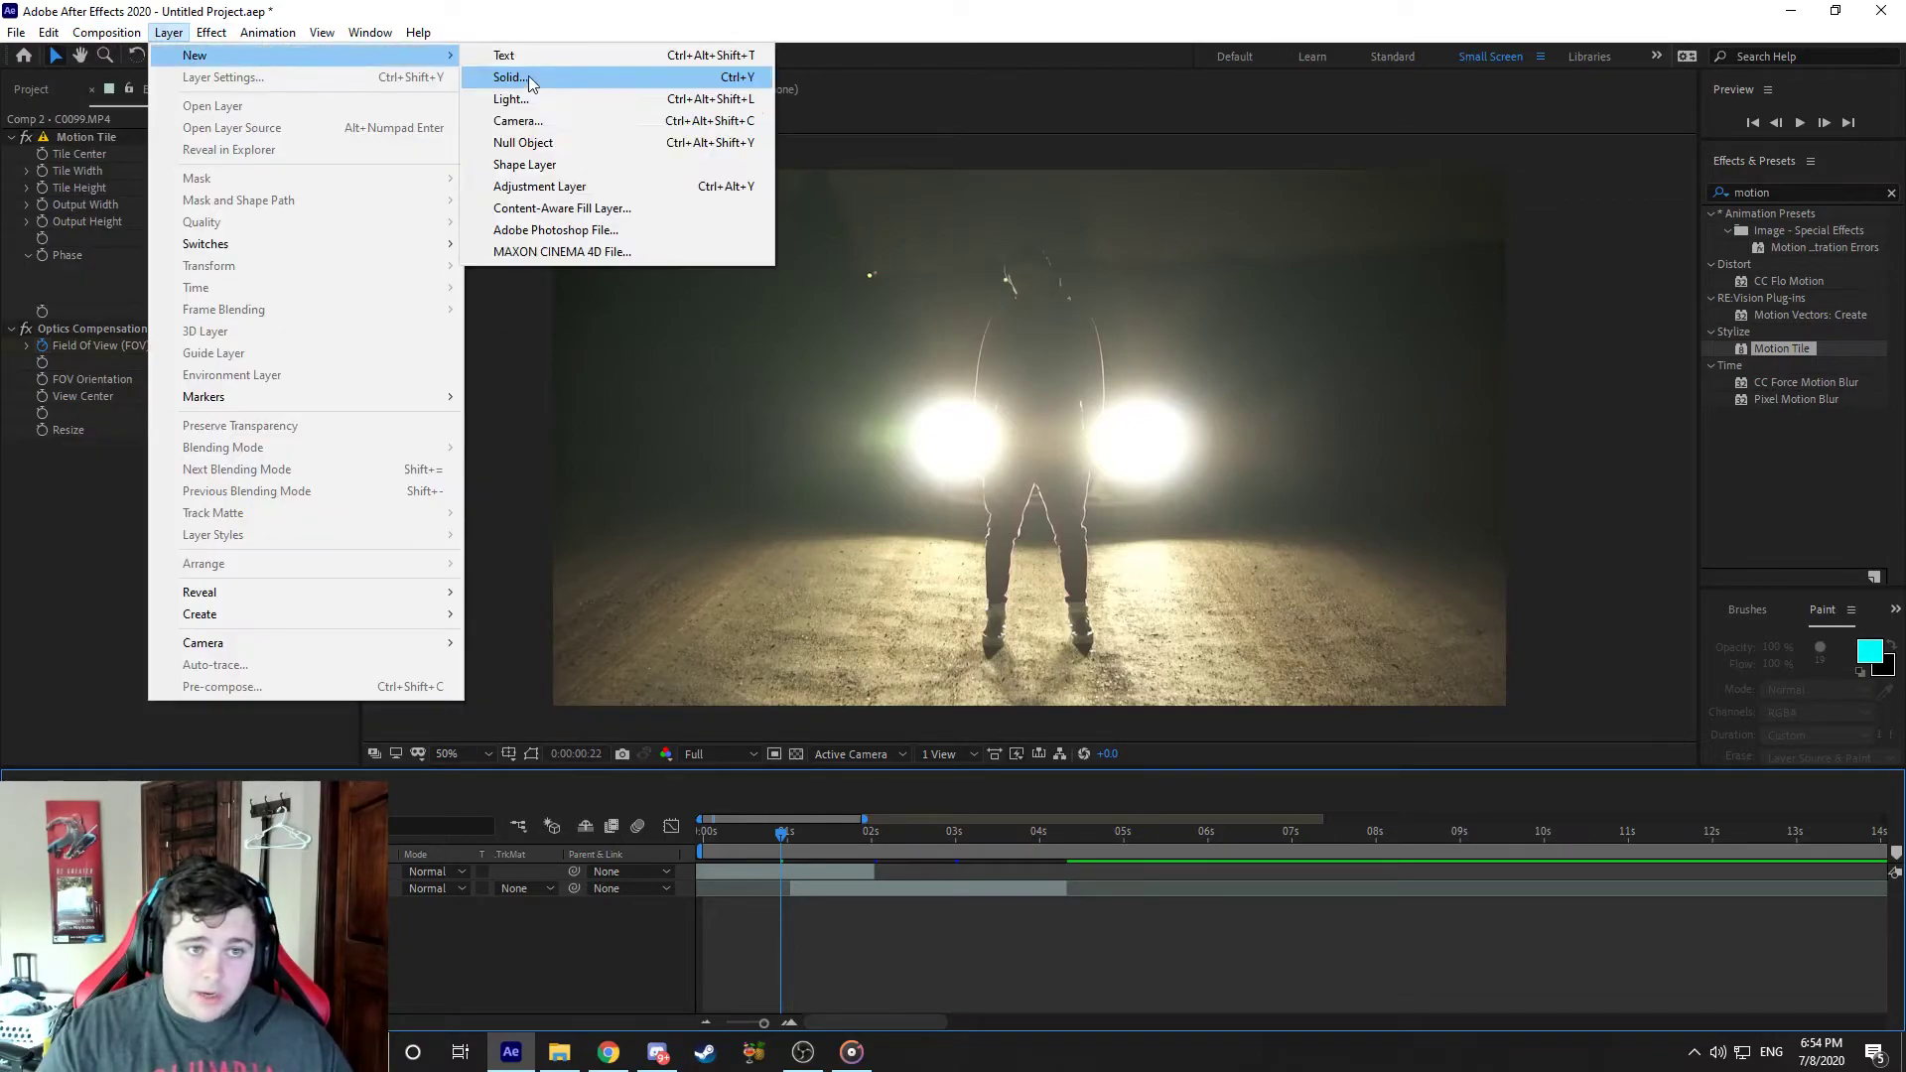
{"action": "left_click", "coordinate": [556, 186]}
Step: At 0:00:02:00, find the Radial Blur effect by searching for "radial", apply it to the adjustment layer, and set its Type to Zoom
{"action": "left_click", "coordinate": [871, 834]}
{"action": "left_click", "coordinate": [1795, 184]}
{"action": "type", "text": "radial"}
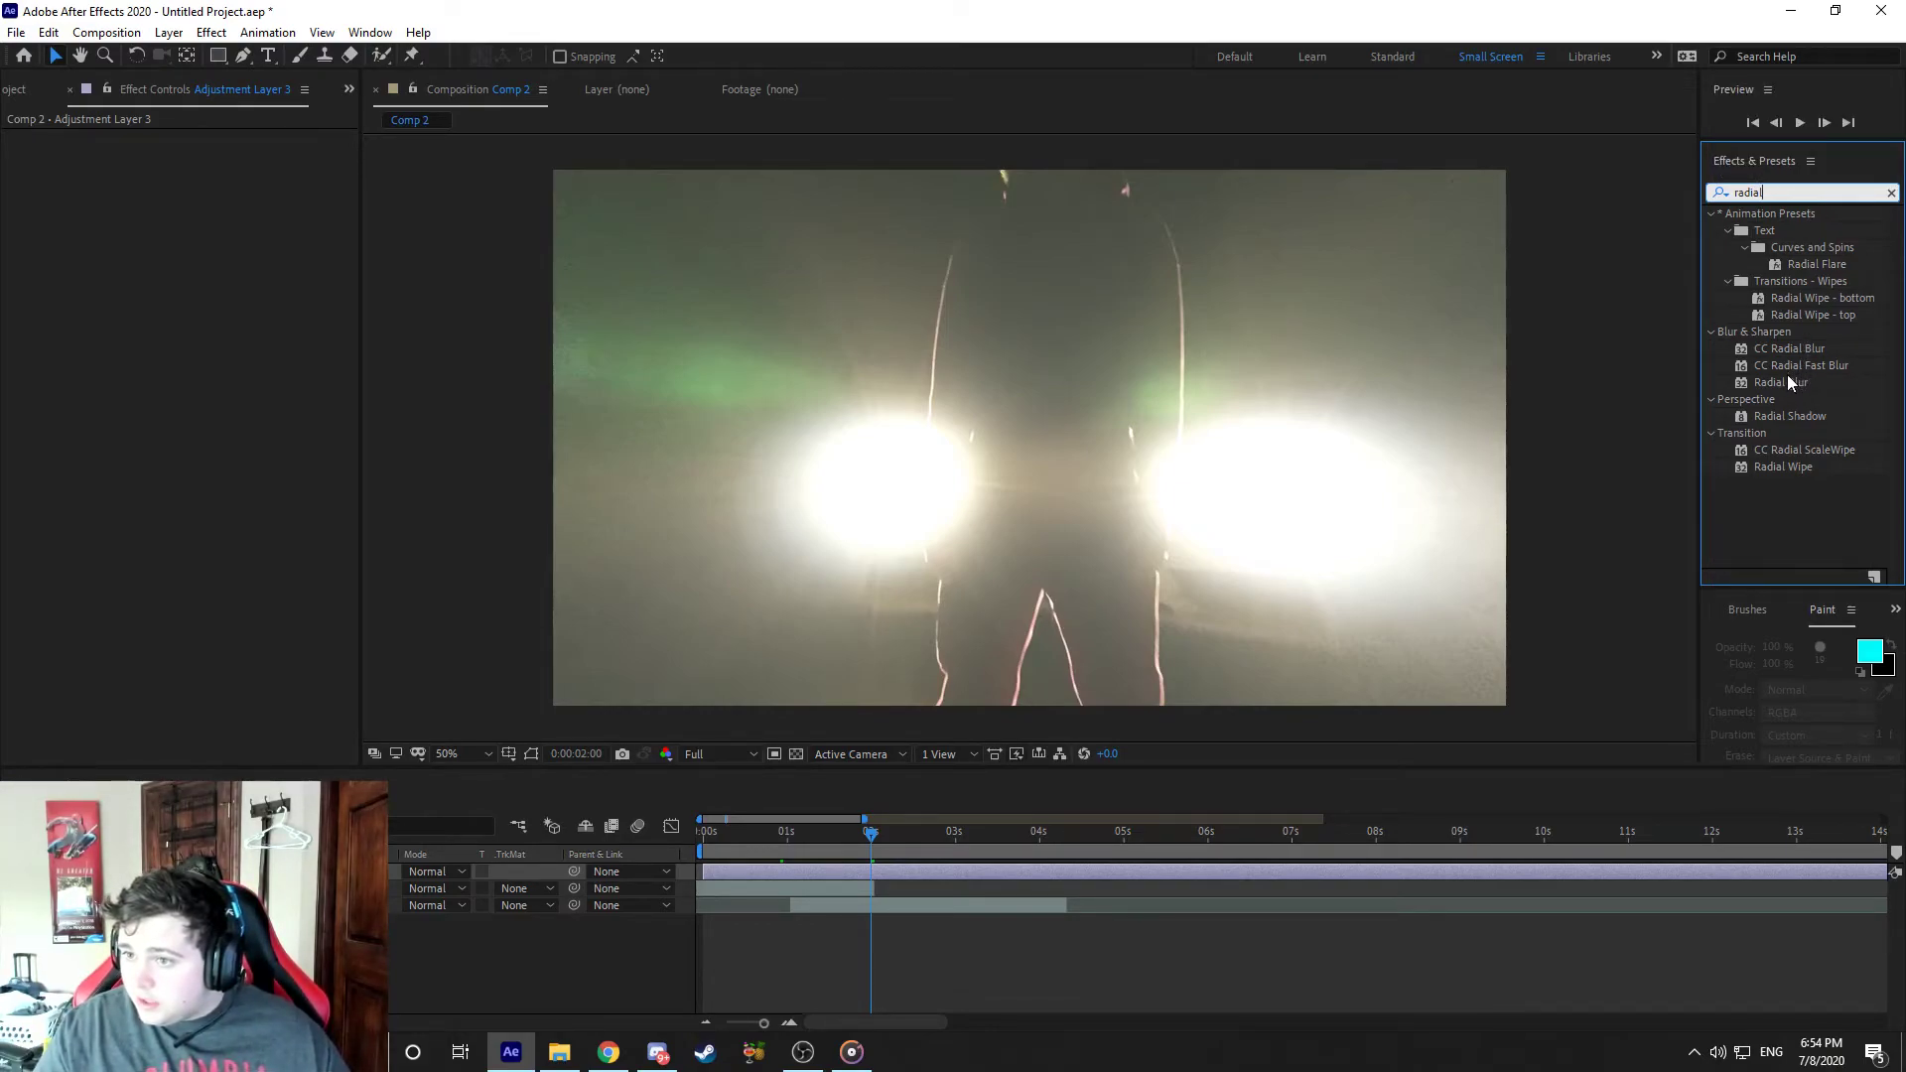
{"action": "left_click_drag", "start_coordinate": [1800, 356], "coordinate": [1211, 377]}
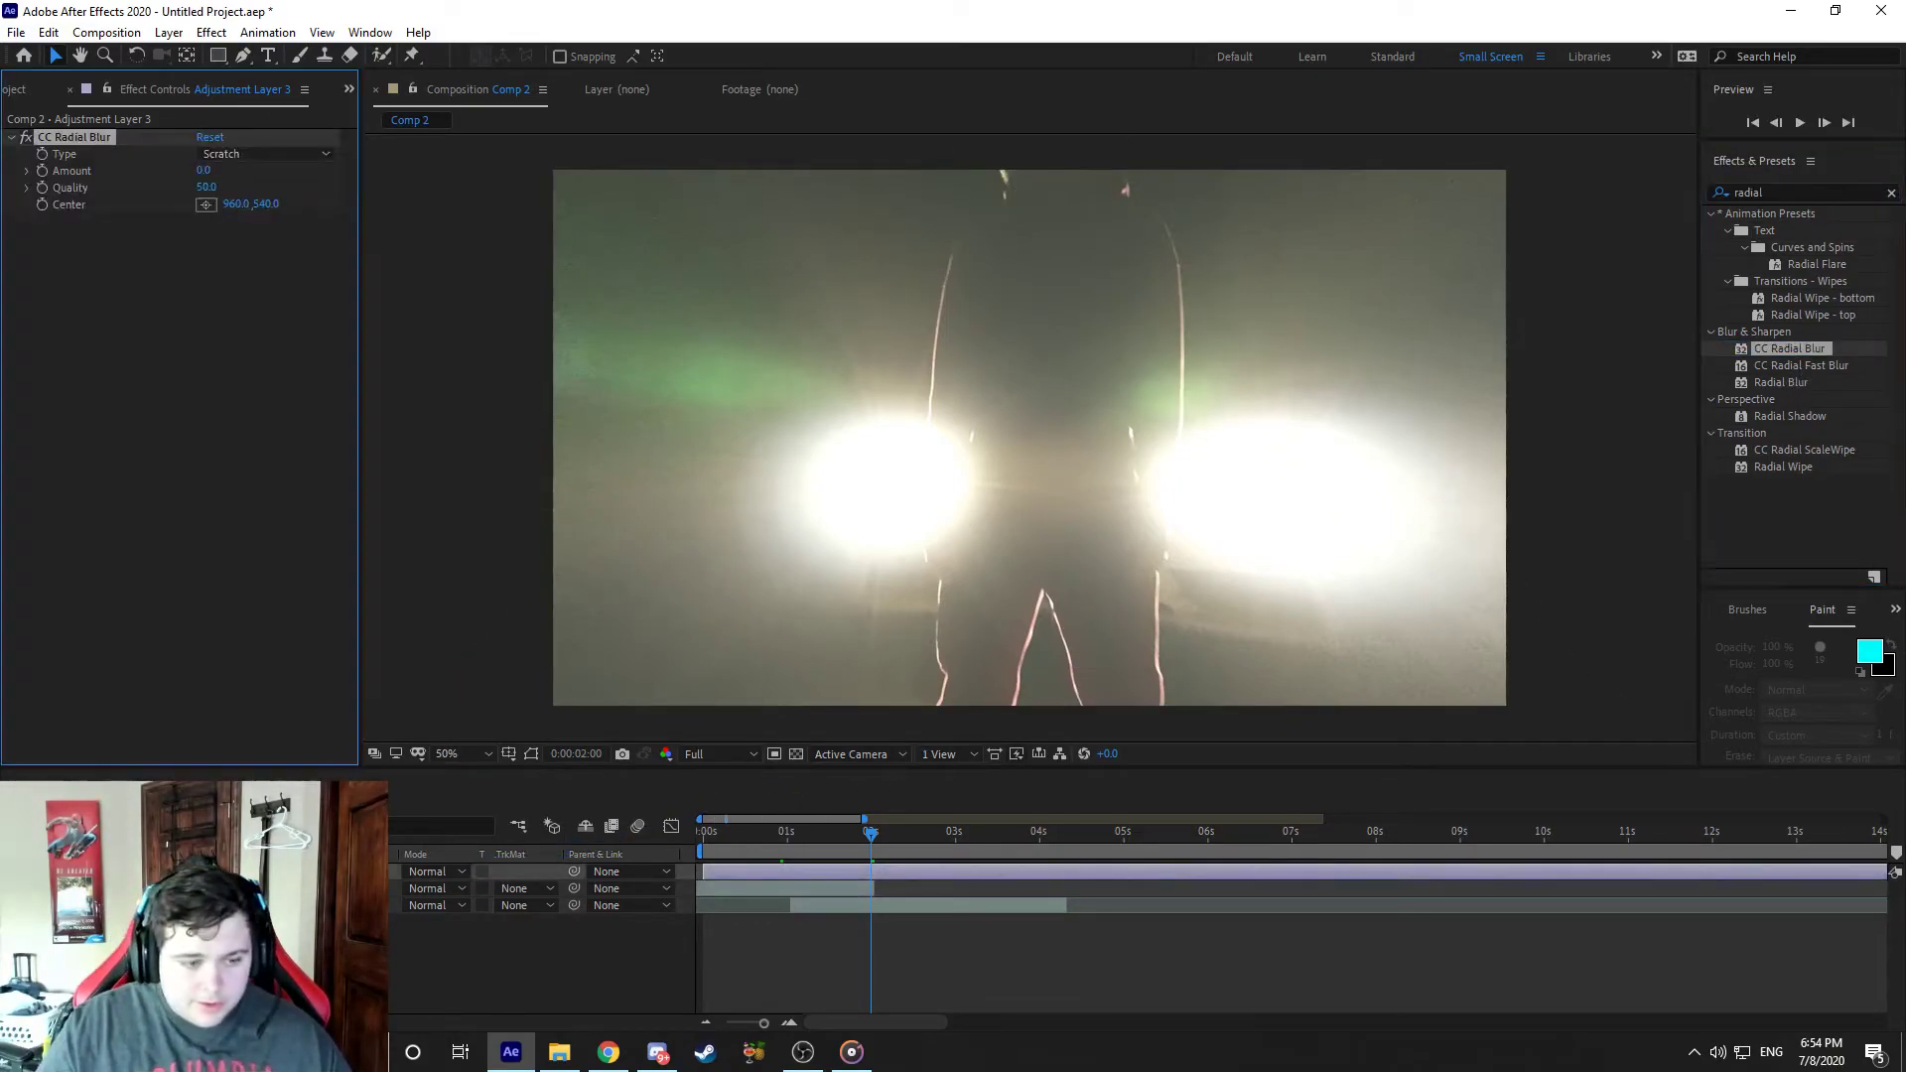
{"action": "key", "text": "ctrl+z"}
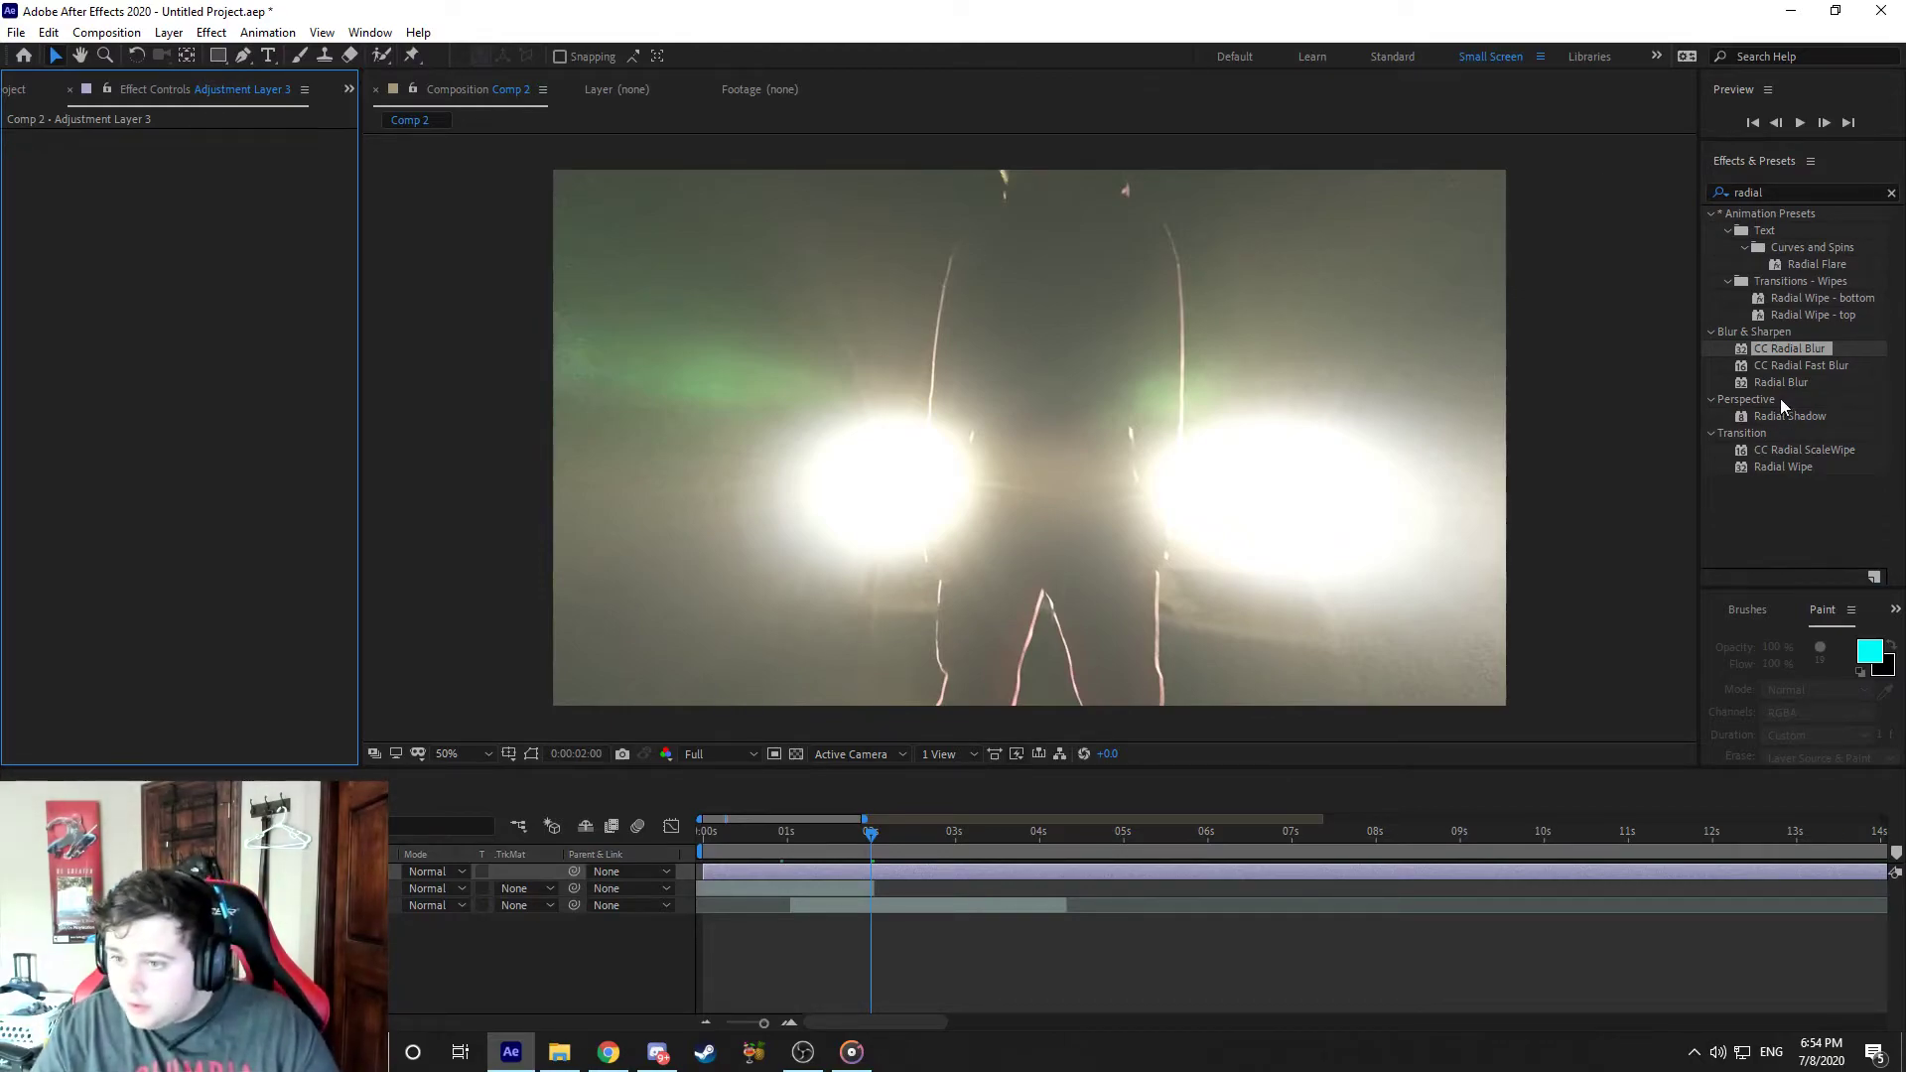
{"action": "left_click", "coordinate": [1772, 385]}
{"action": "left_click_drag", "start_coordinate": [1803, 389], "coordinate": [394, 856]}
{"action": "left_click_drag", "start_coordinate": [1780, 382], "coordinate": [1392, 431]}
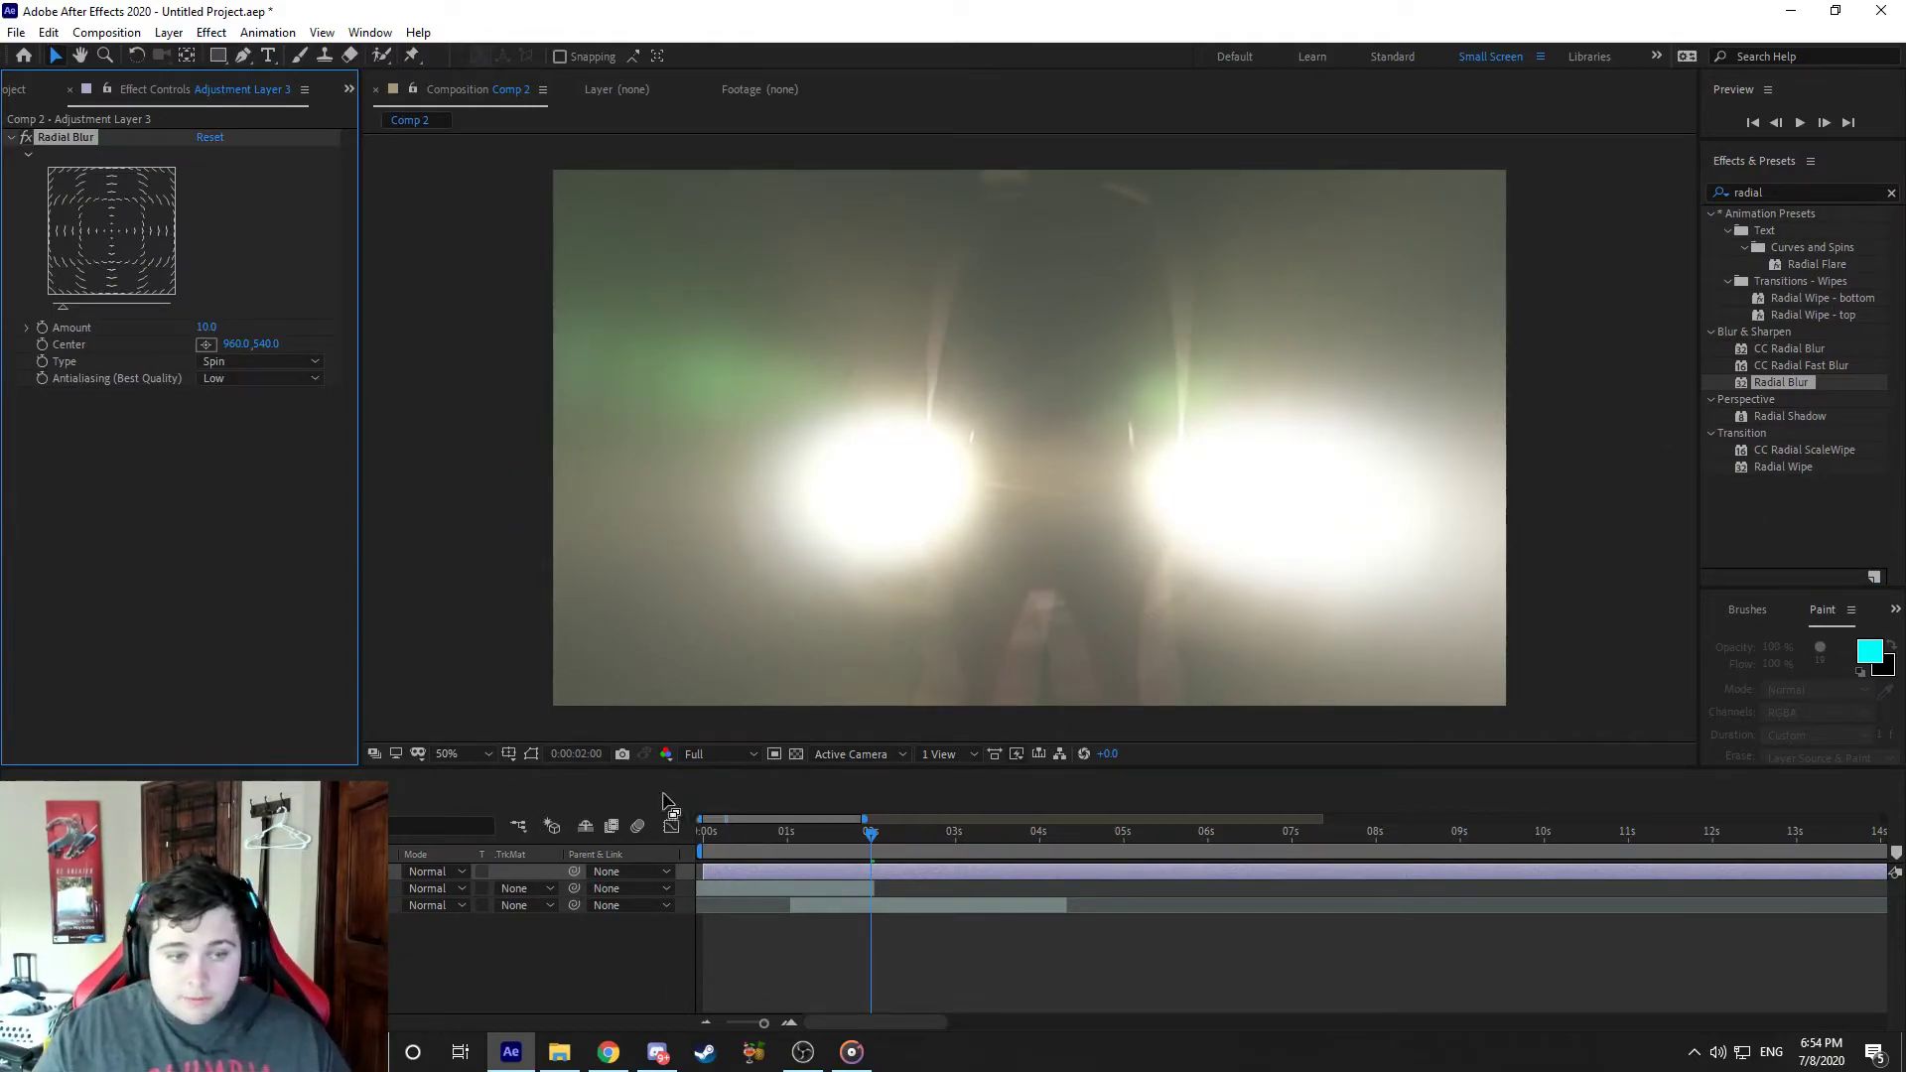
{"action": "left_click", "coordinate": [275, 363]}
{"action": "left_click", "coordinate": [233, 398]}
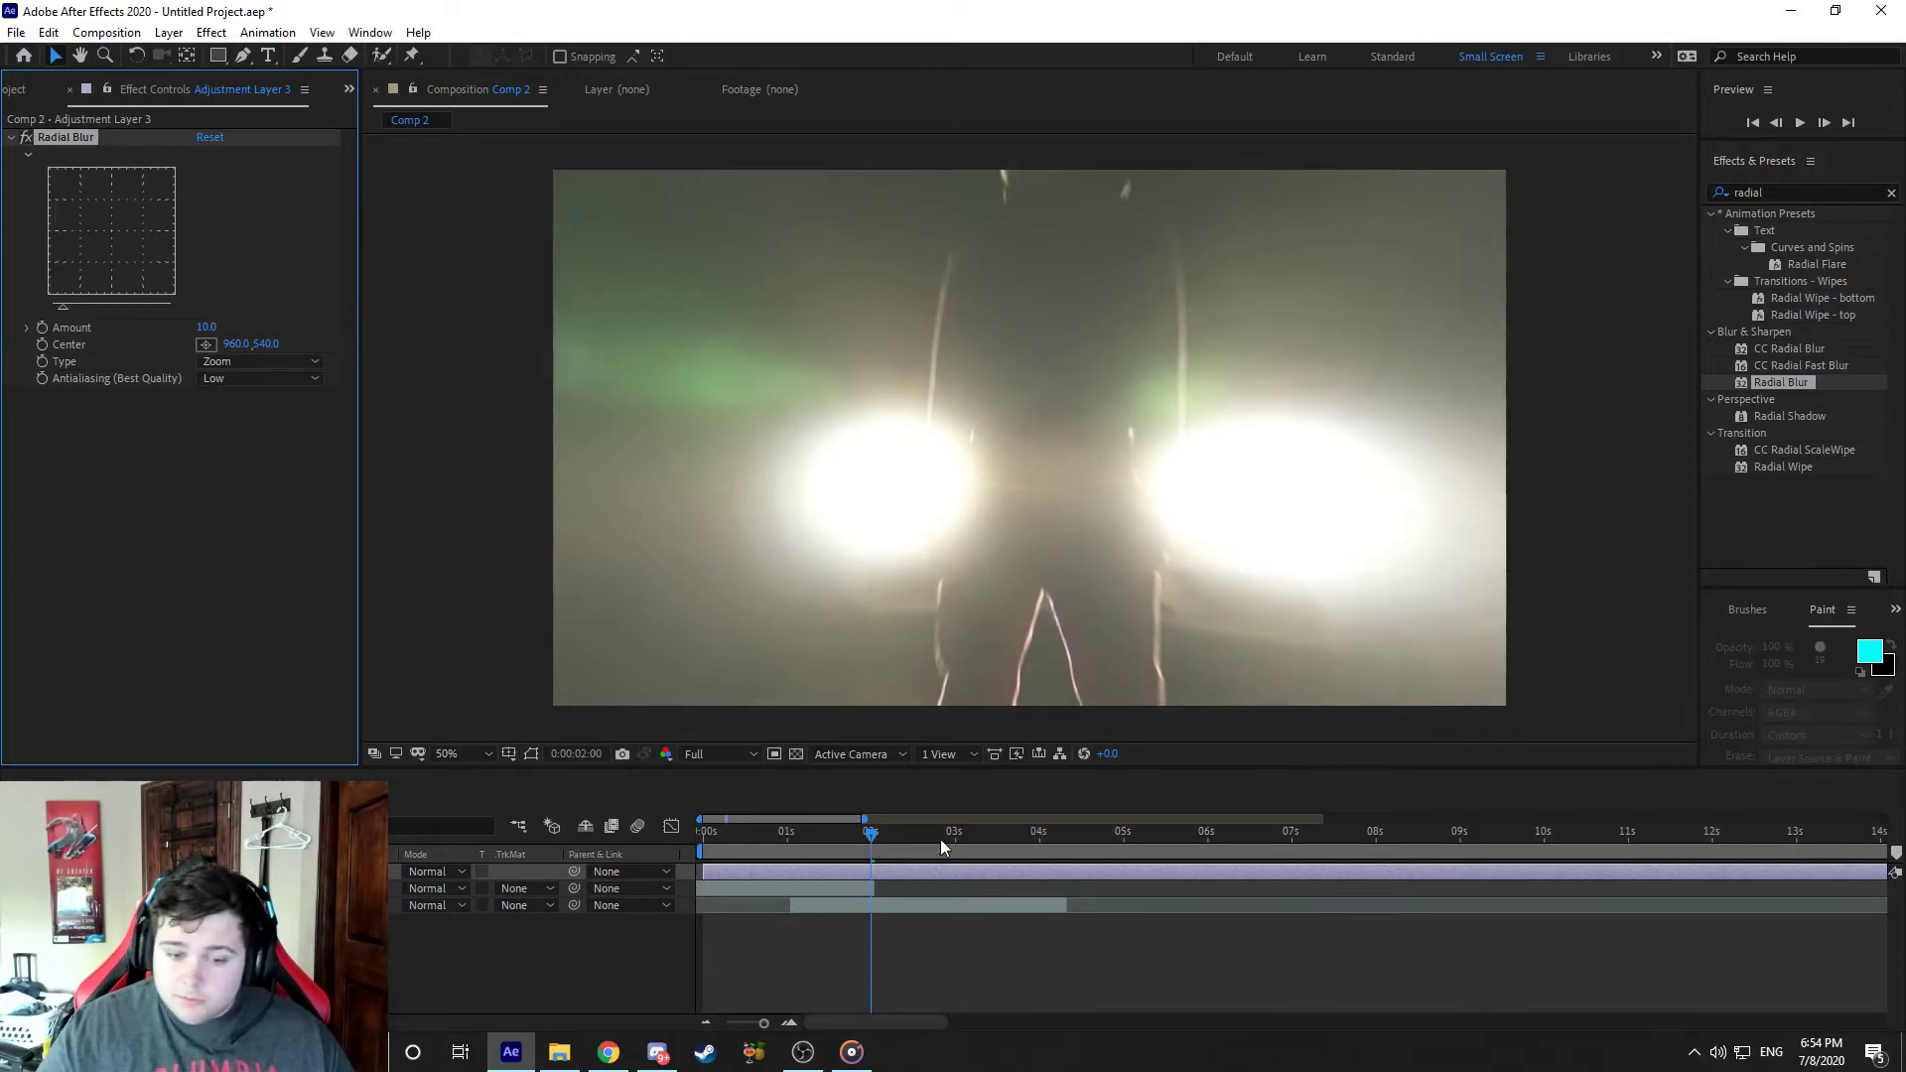
Step: Keyframe the Radial Blur Amount at 57 at 0:00:02:00
{"action": "left_click", "coordinate": [871, 837]}
{"action": "left_click_drag", "start_coordinate": [890, 838], "coordinate": [871, 838]}
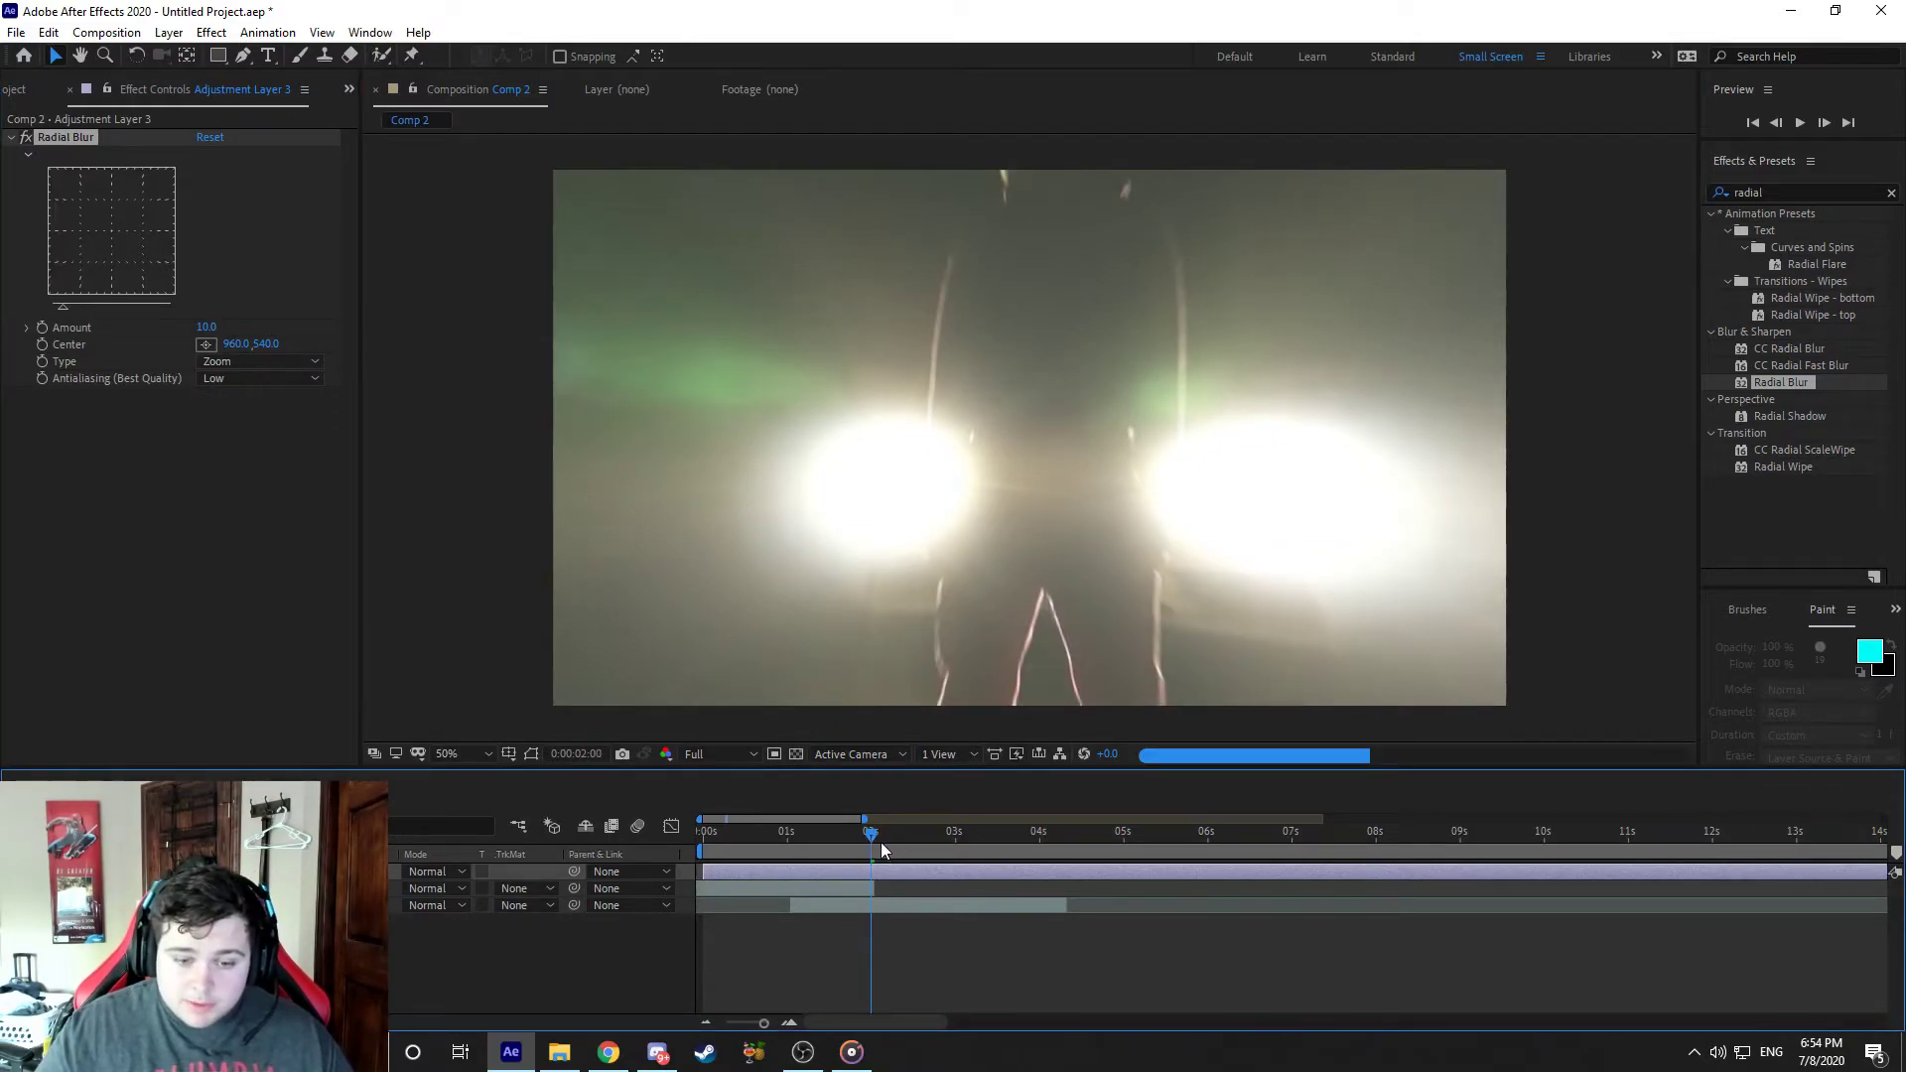
{"action": "left_click_drag", "start_coordinate": [206, 326], "coordinate": [264, 336]}
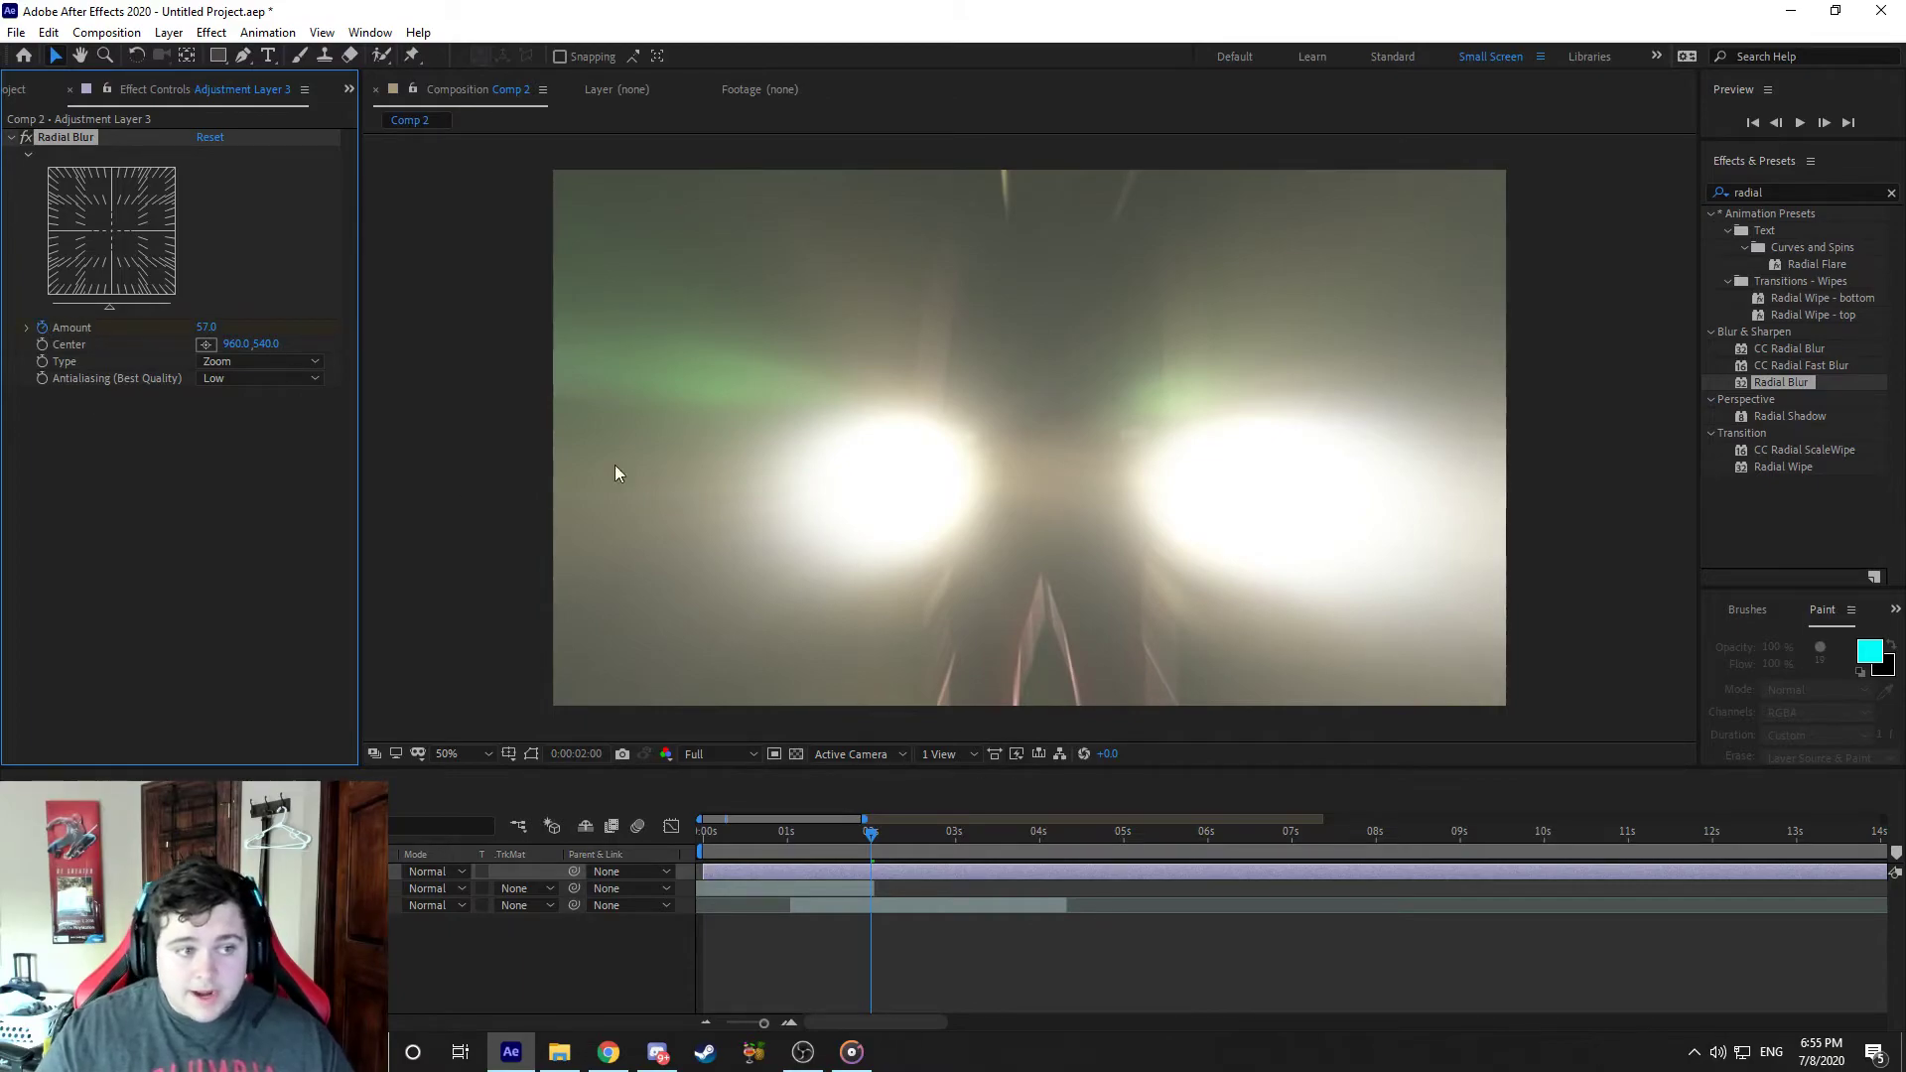
Step: Set the Radial Blur Amount to 0 at 0:00:01:01
{"action": "left_click_drag", "start_coordinate": [860, 850], "coordinate": [791, 852]}
{"action": "left_click", "coordinate": [206, 328]}
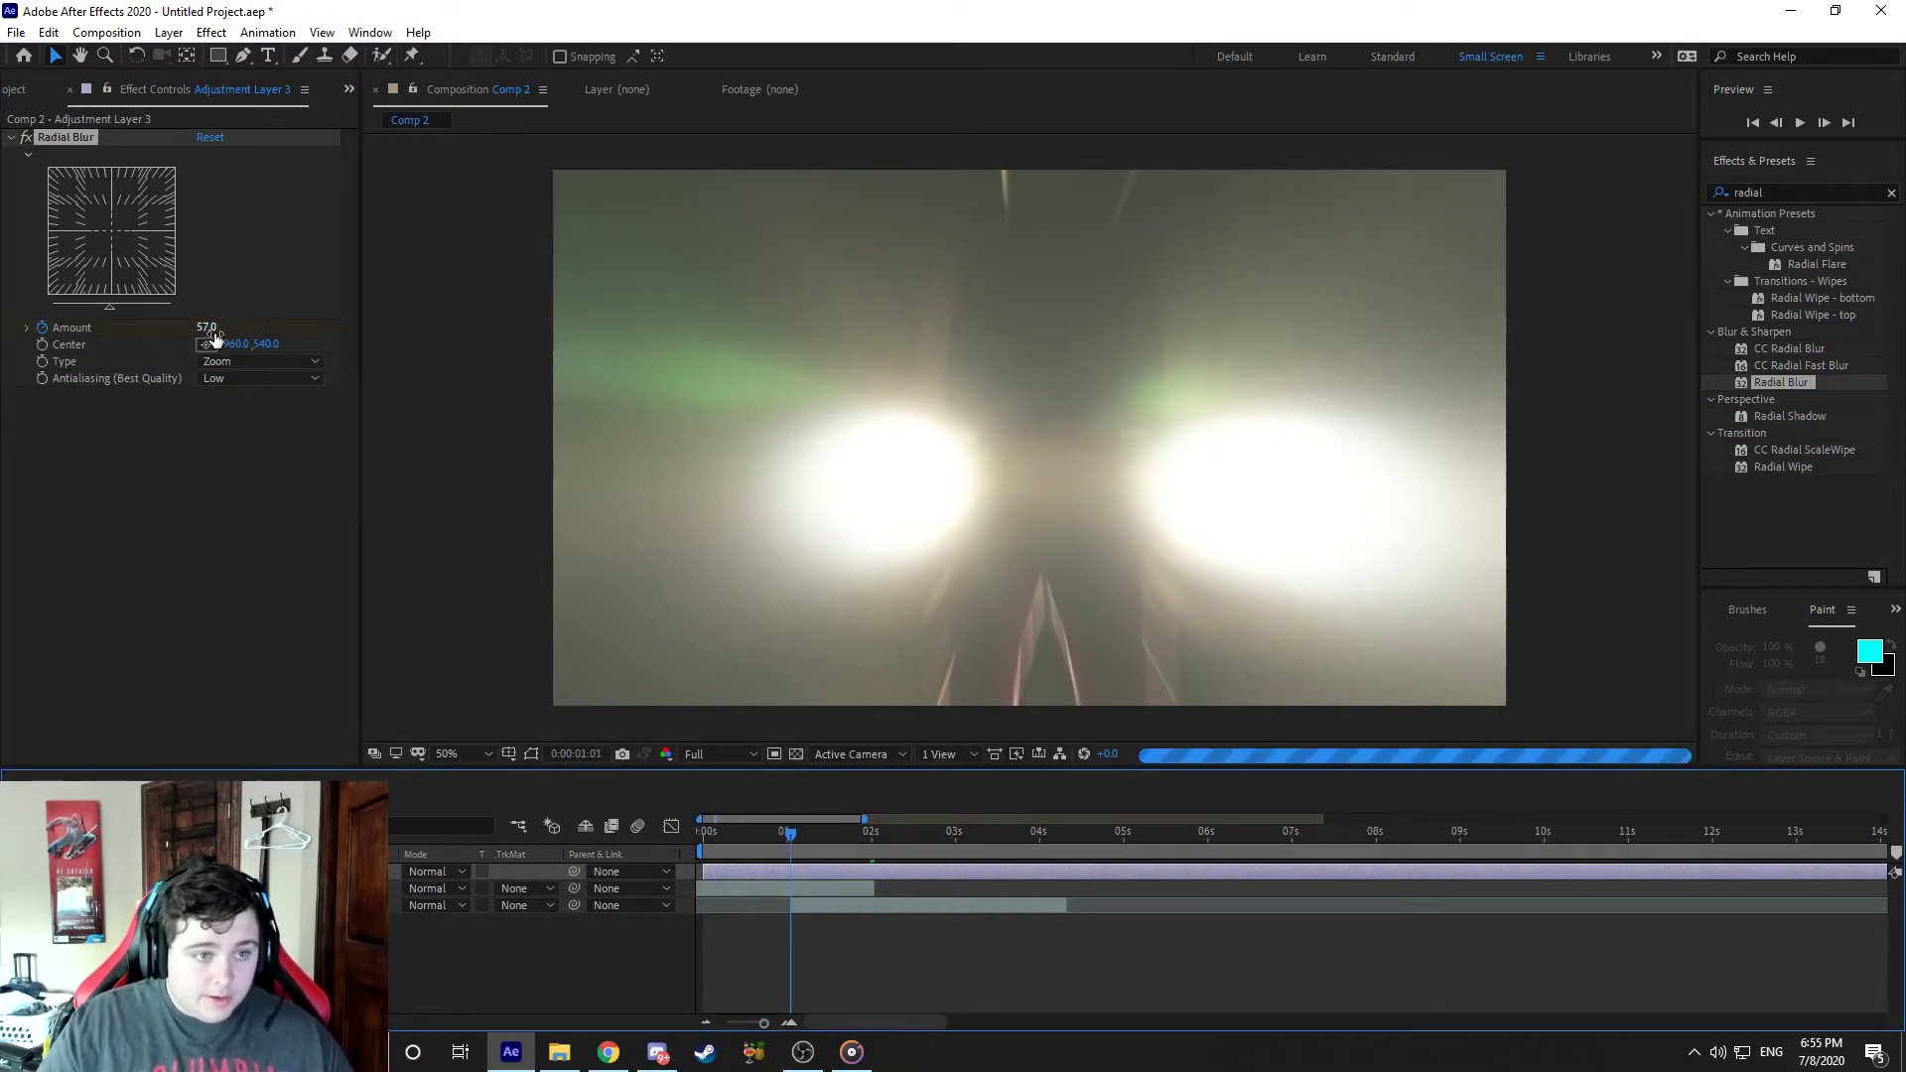
{"action": "type", "text": "0"}
{"action": "key", "text": "Return"}
{"action": "left_click", "coordinate": [791, 832]}
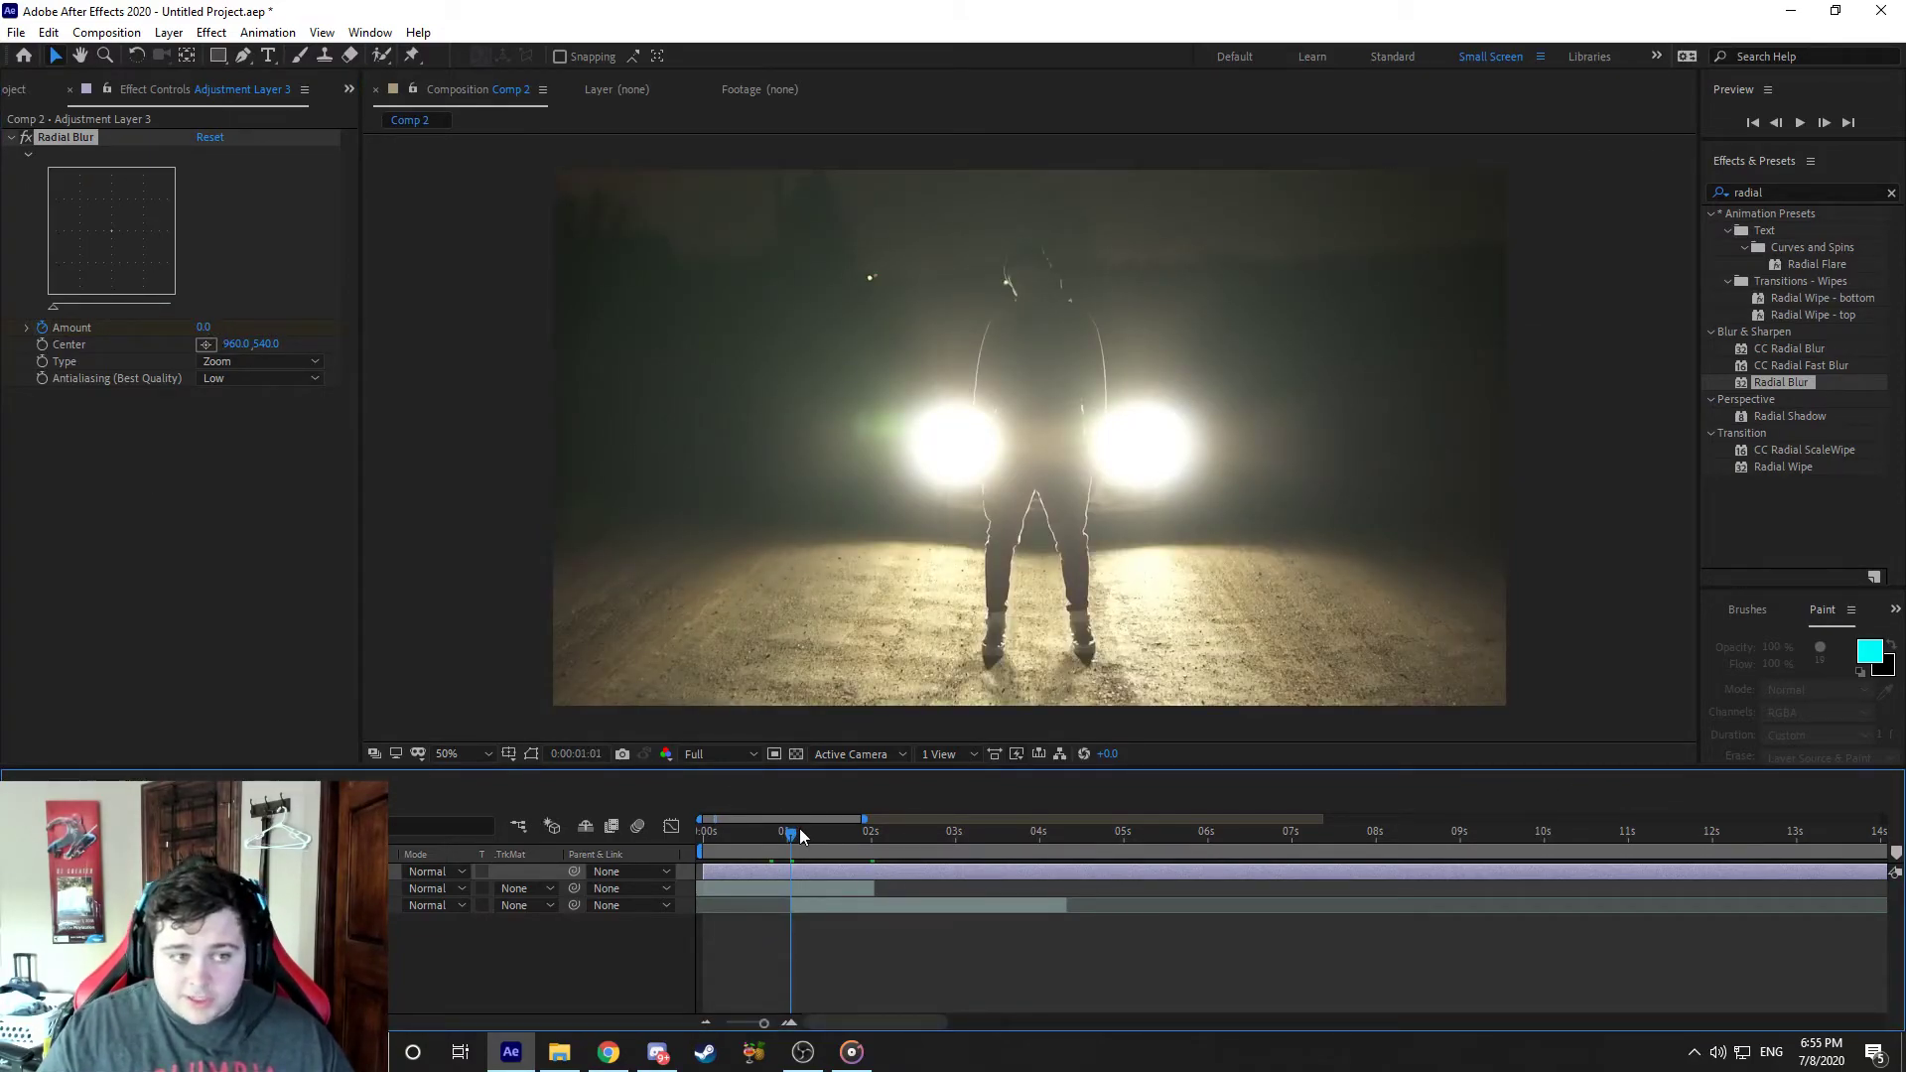
Step: Go to 0:00:03:00, matching the second clip's last keyframe, and set the adjustment layer's Radial Blur Amount to 0
{"action": "left_click_drag", "start_coordinate": [806, 830], "coordinate": [955, 843]}
{"action": "key", "text": "ctrl+Down"}
{"action": "key", "text": "ctrl+Down"}
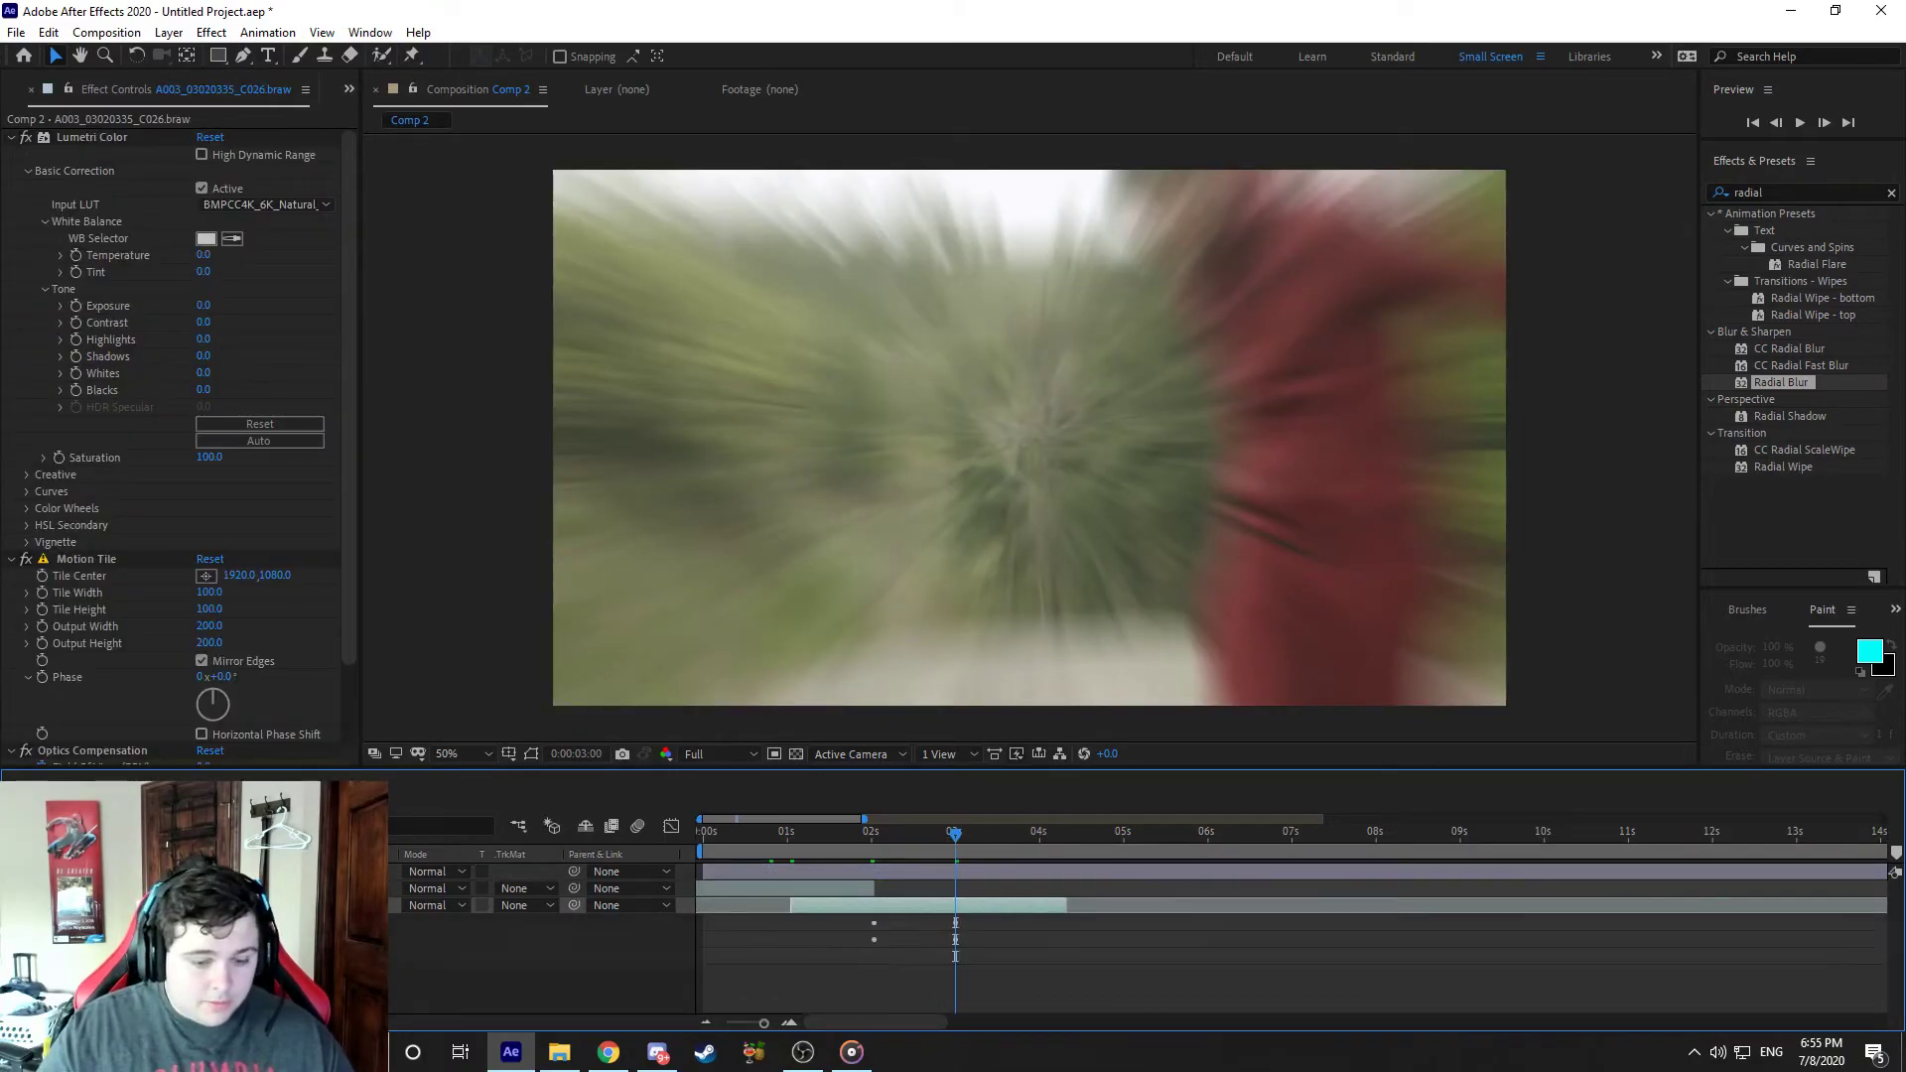
{"action": "left_click", "coordinate": [973, 933]}
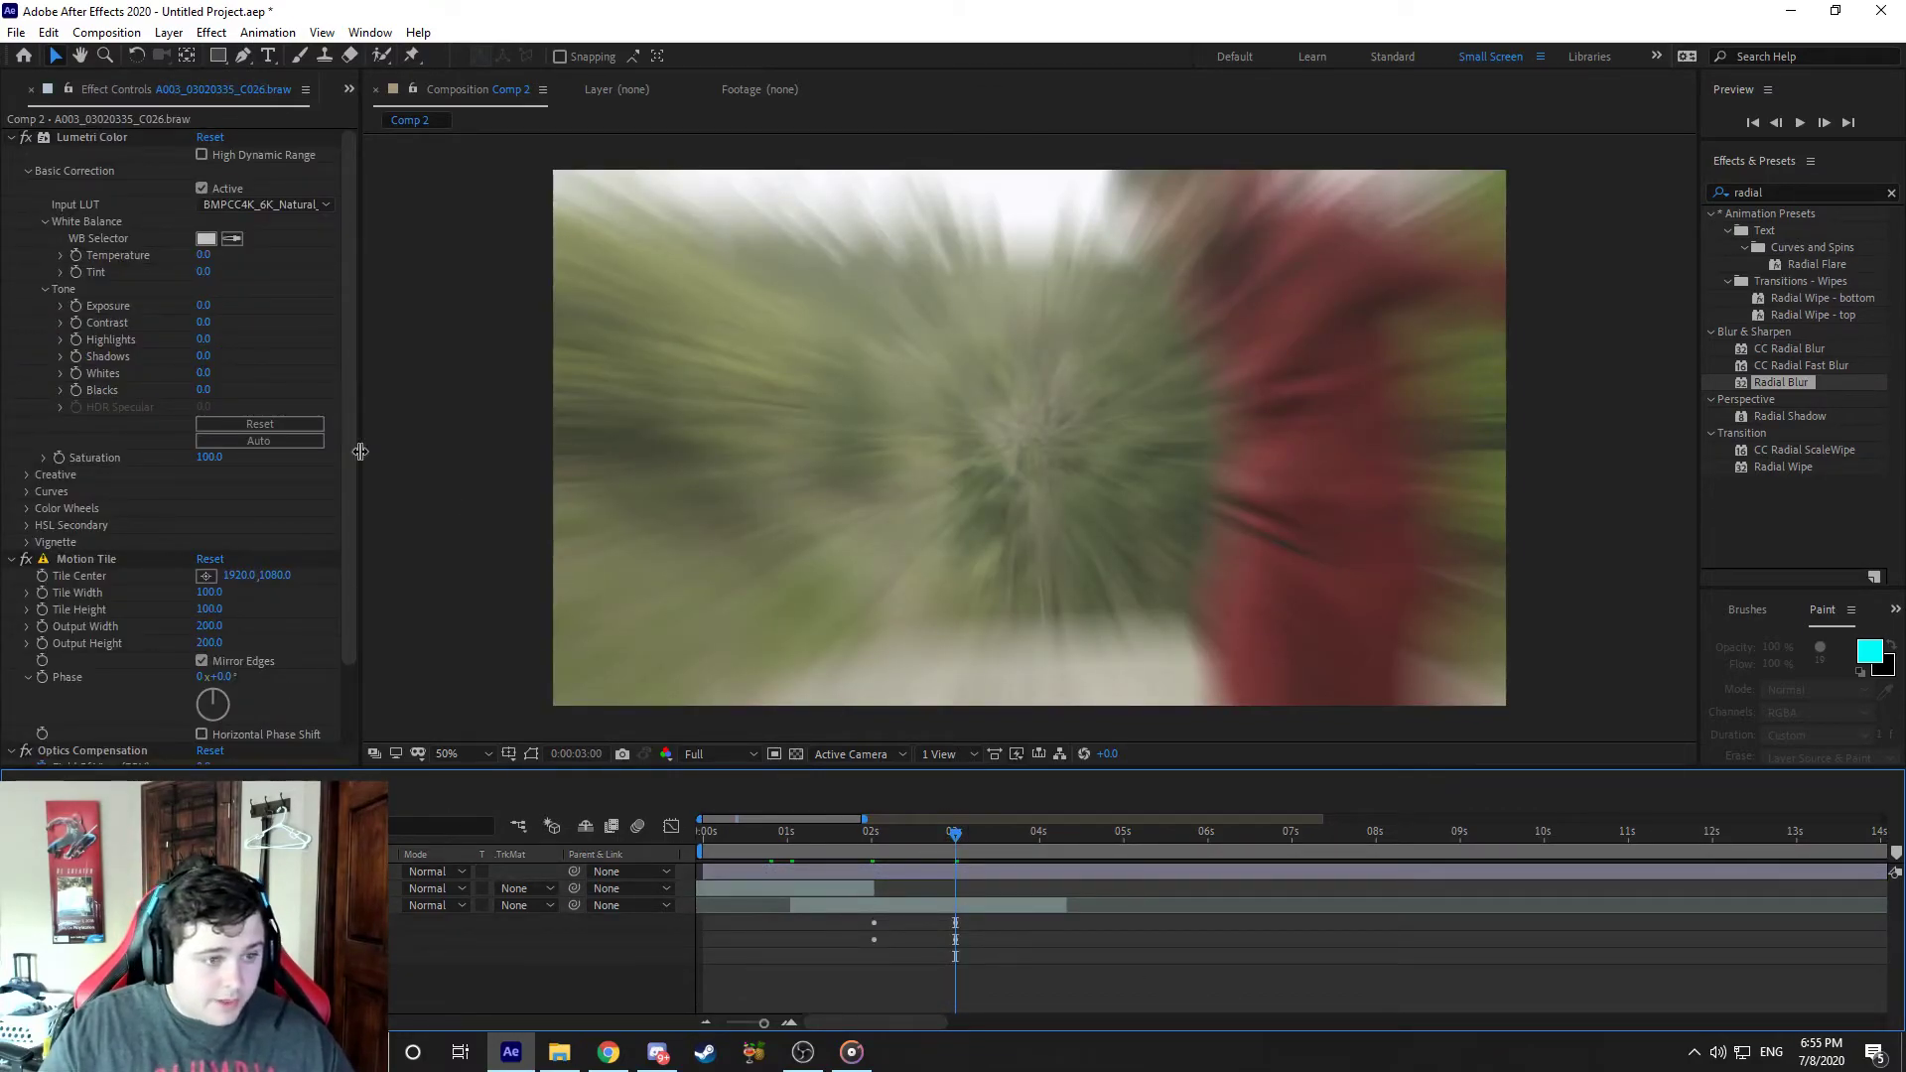
{"action": "scroll", "coordinate": [141, 651], "scroll_direction": "down", "scroll_amount": 2}
{"action": "left_click", "coordinate": [910, 871]}
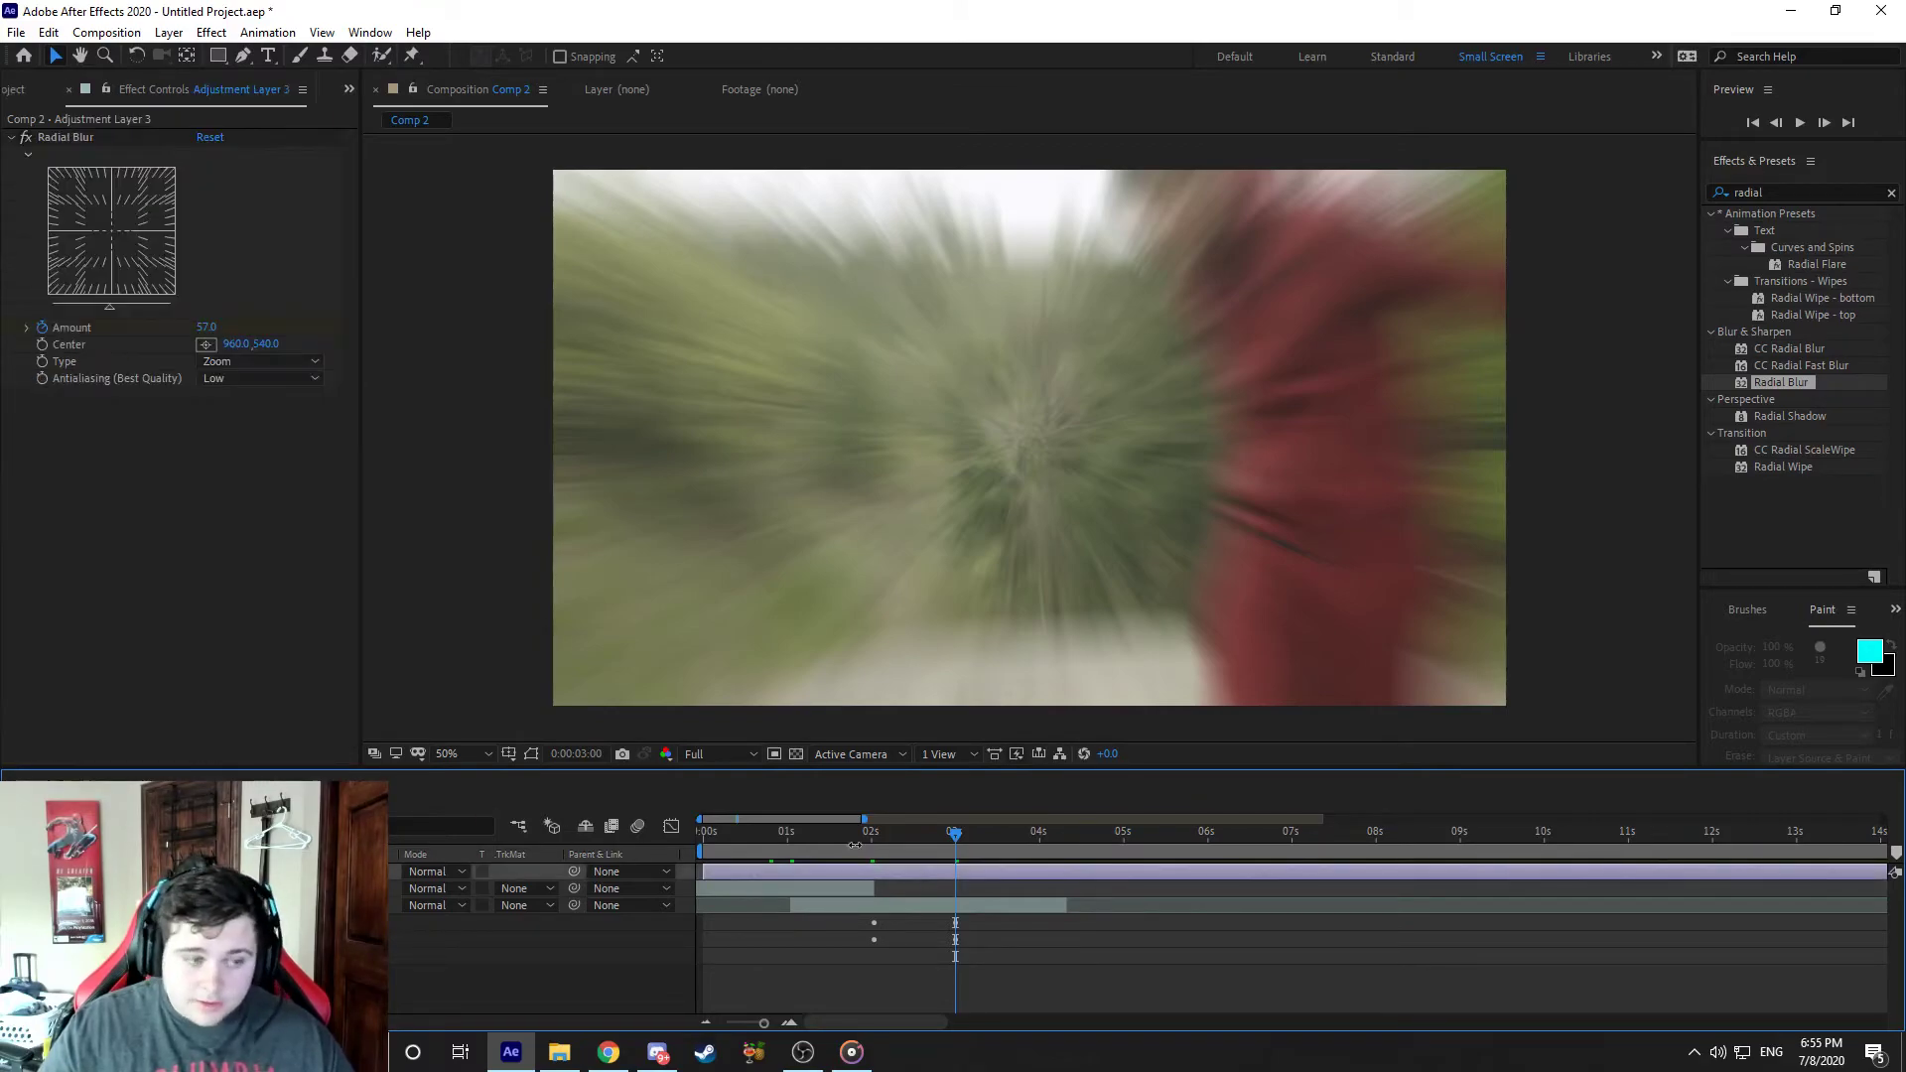
Step: In the graph editor, apply Easy Ease to the middle Radial Blur Amount keyframe and ease the curve into the last one
{"action": "left_click", "coordinate": [671, 827]}
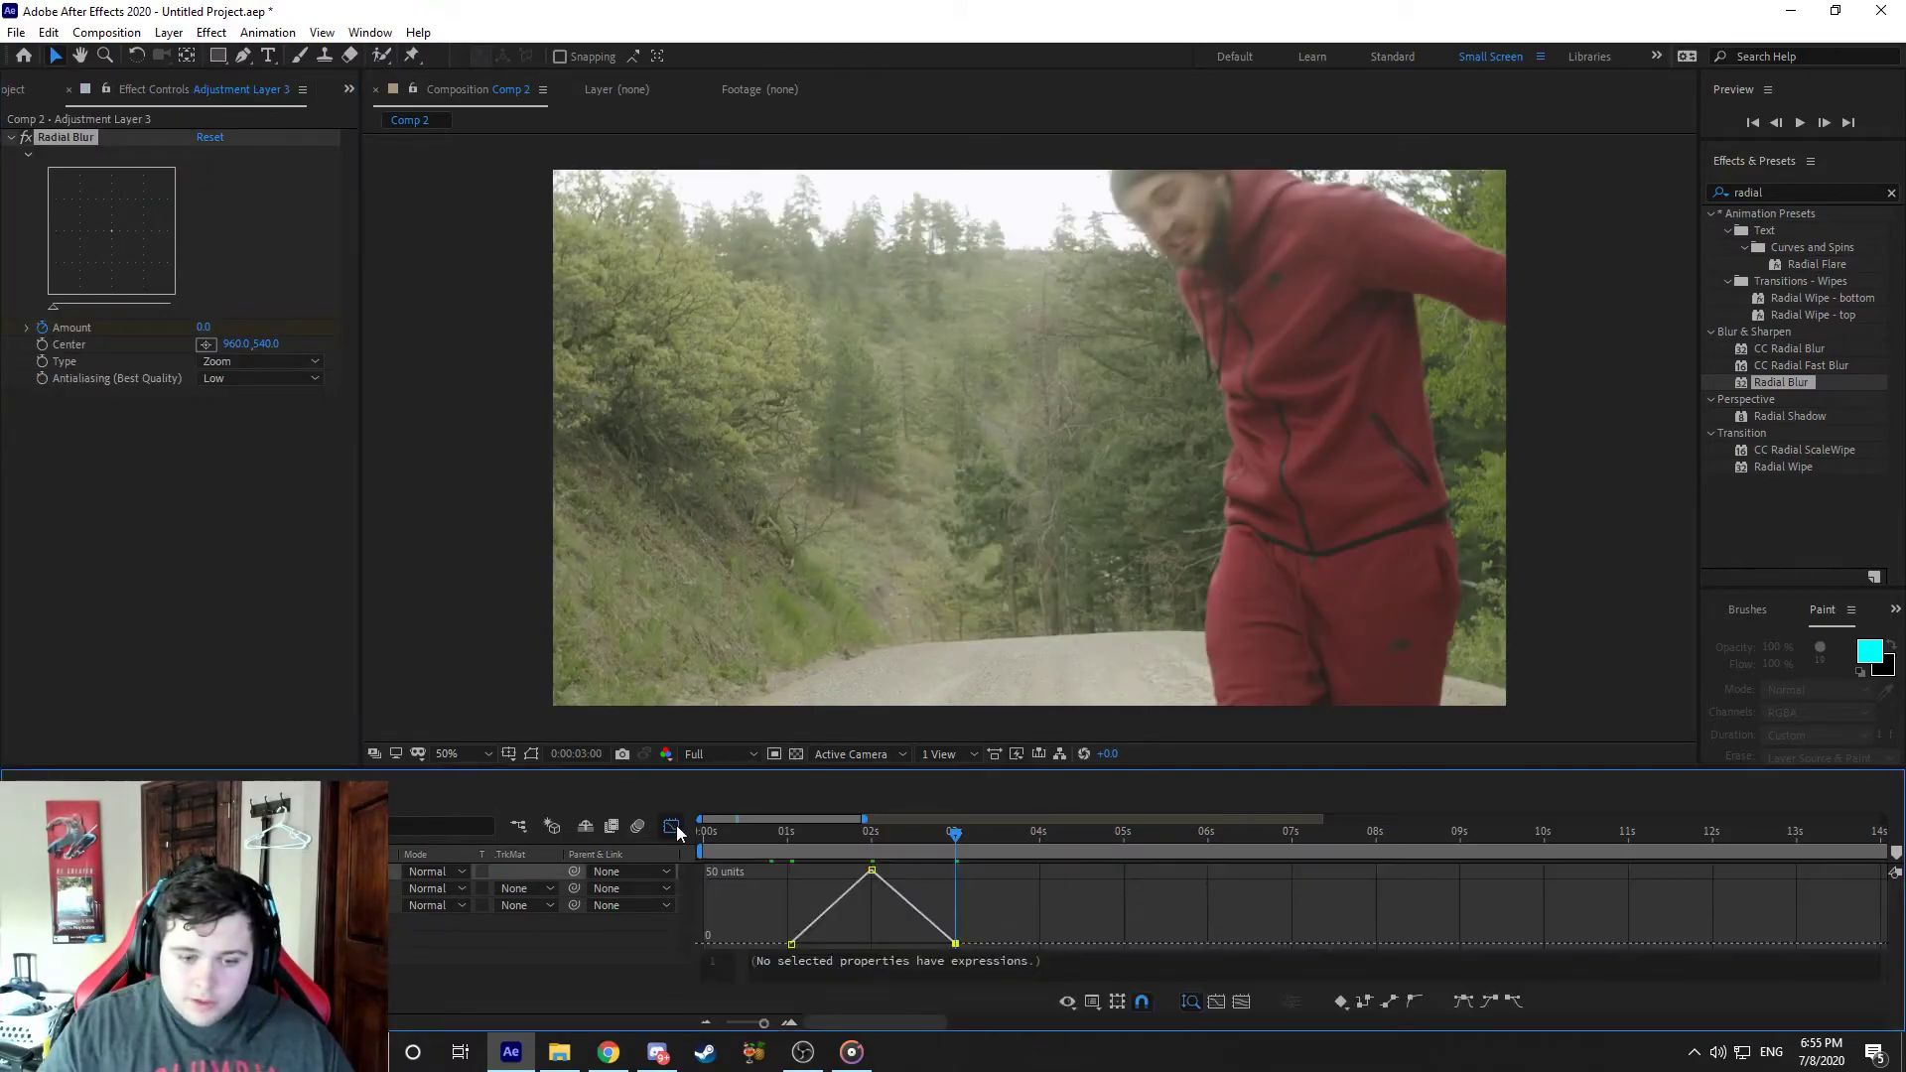
{"action": "left_click", "coordinate": [871, 870]}
{"action": "left_click", "coordinate": [1463, 1001]}
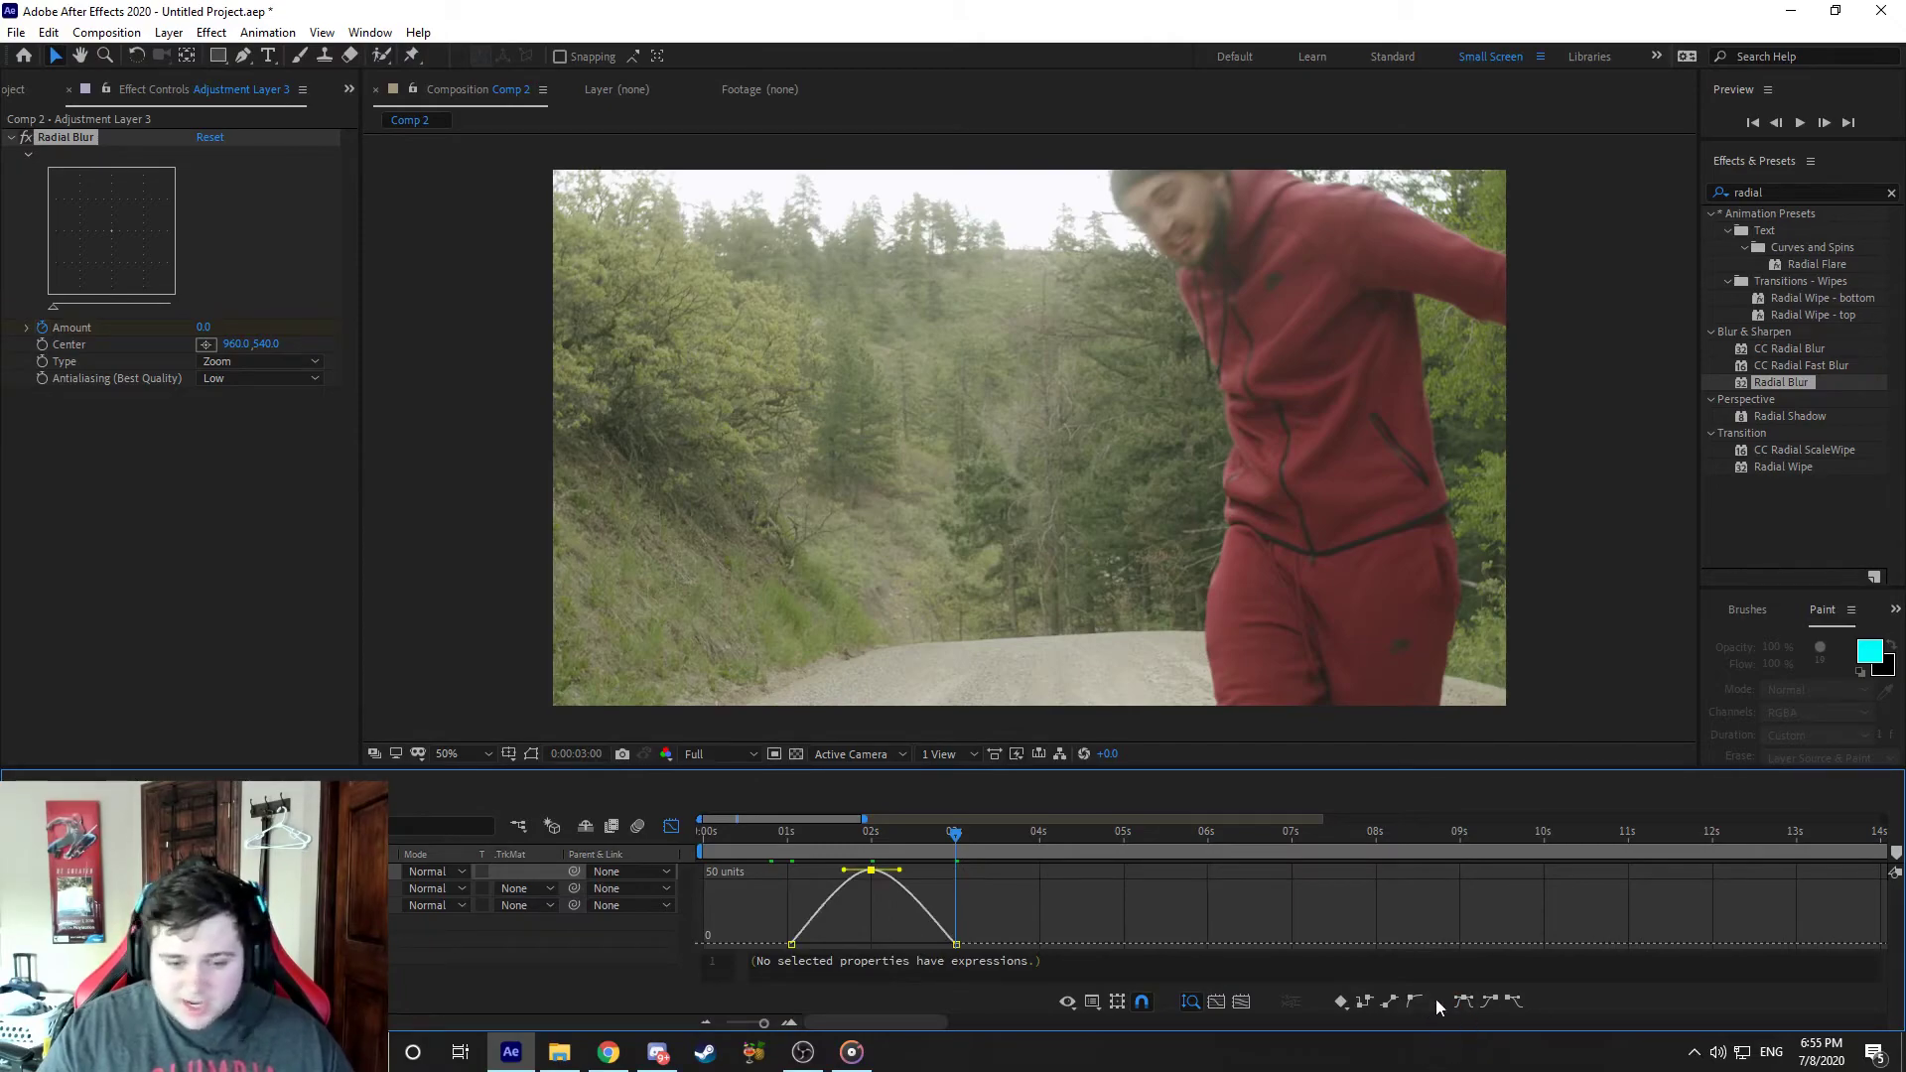
{"action": "left_click", "coordinate": [955, 943]}
{"action": "left_click", "coordinate": [1508, 1001]}
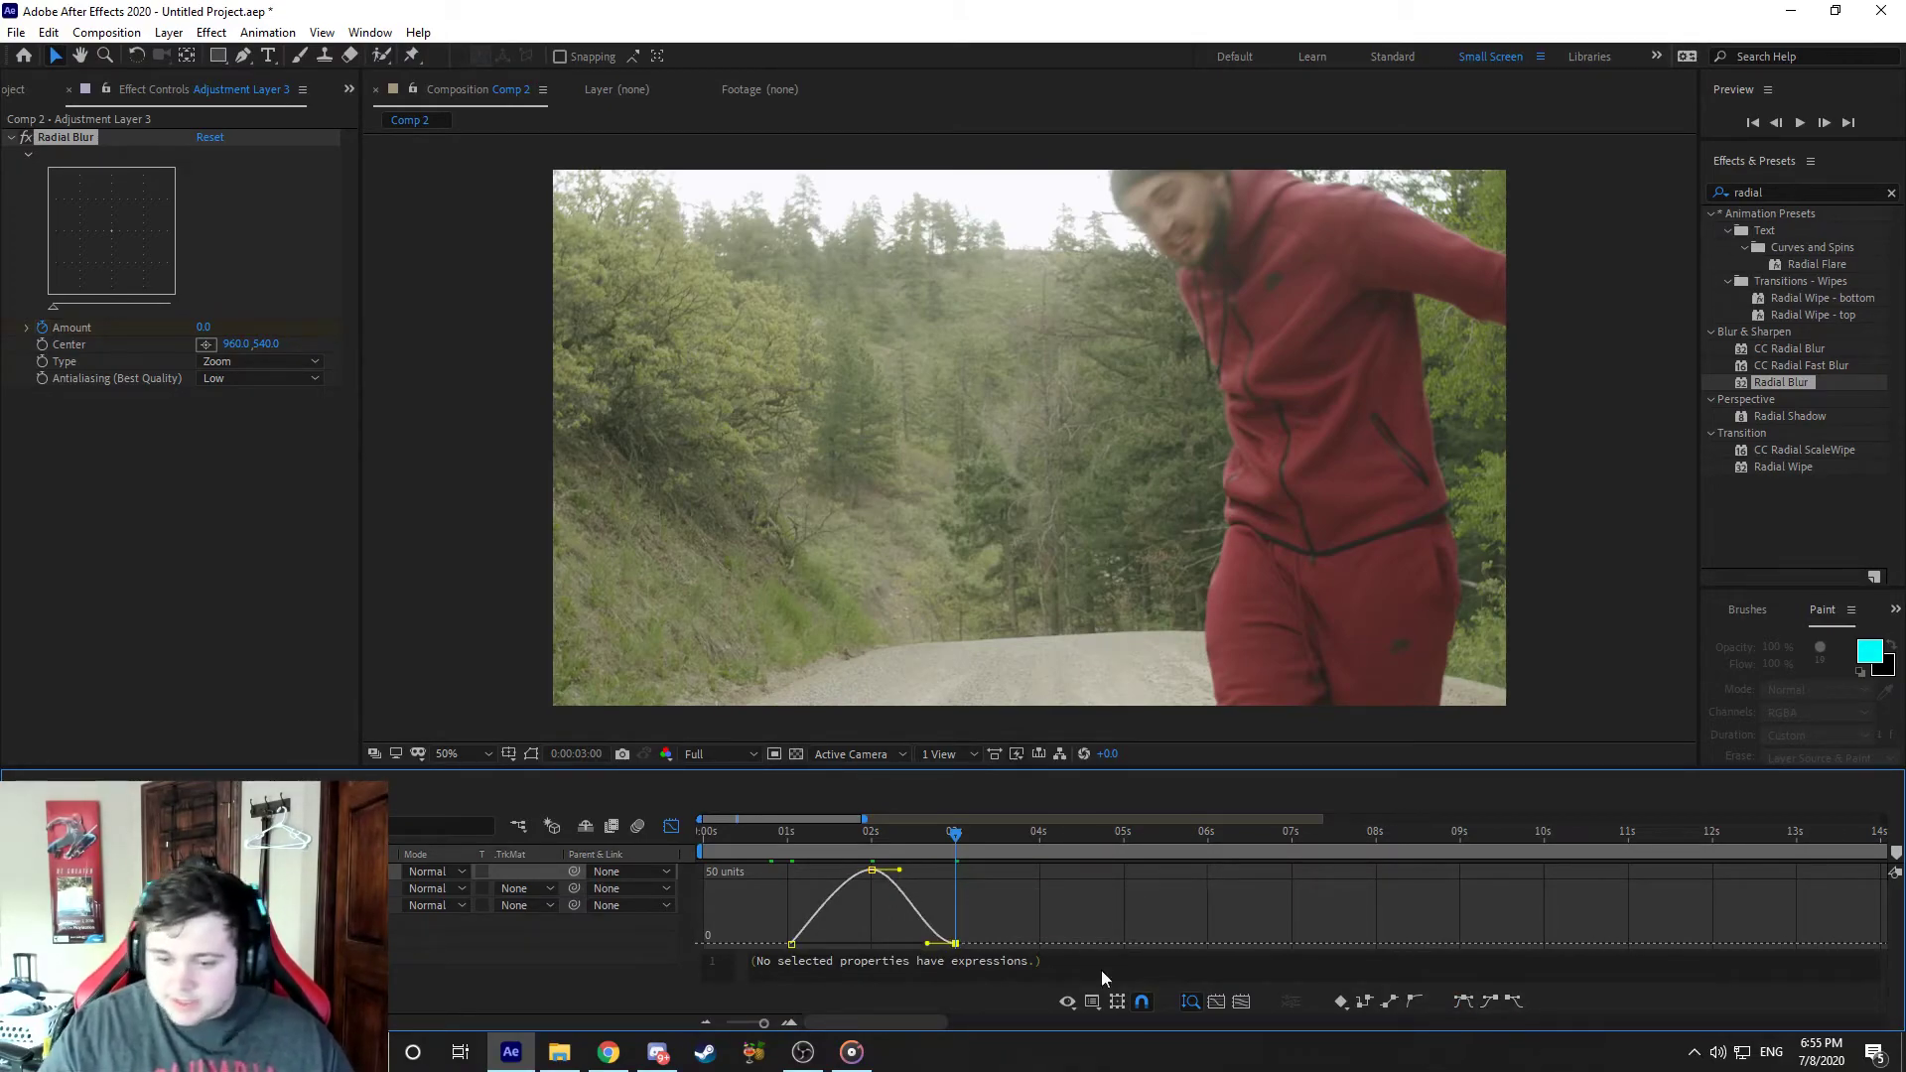
Step: Steepen the Radial Blur Amount curve around its middle peak by extending the easing handles of the first, last and middle keyframes
{"action": "left_click", "coordinate": [791, 943]}
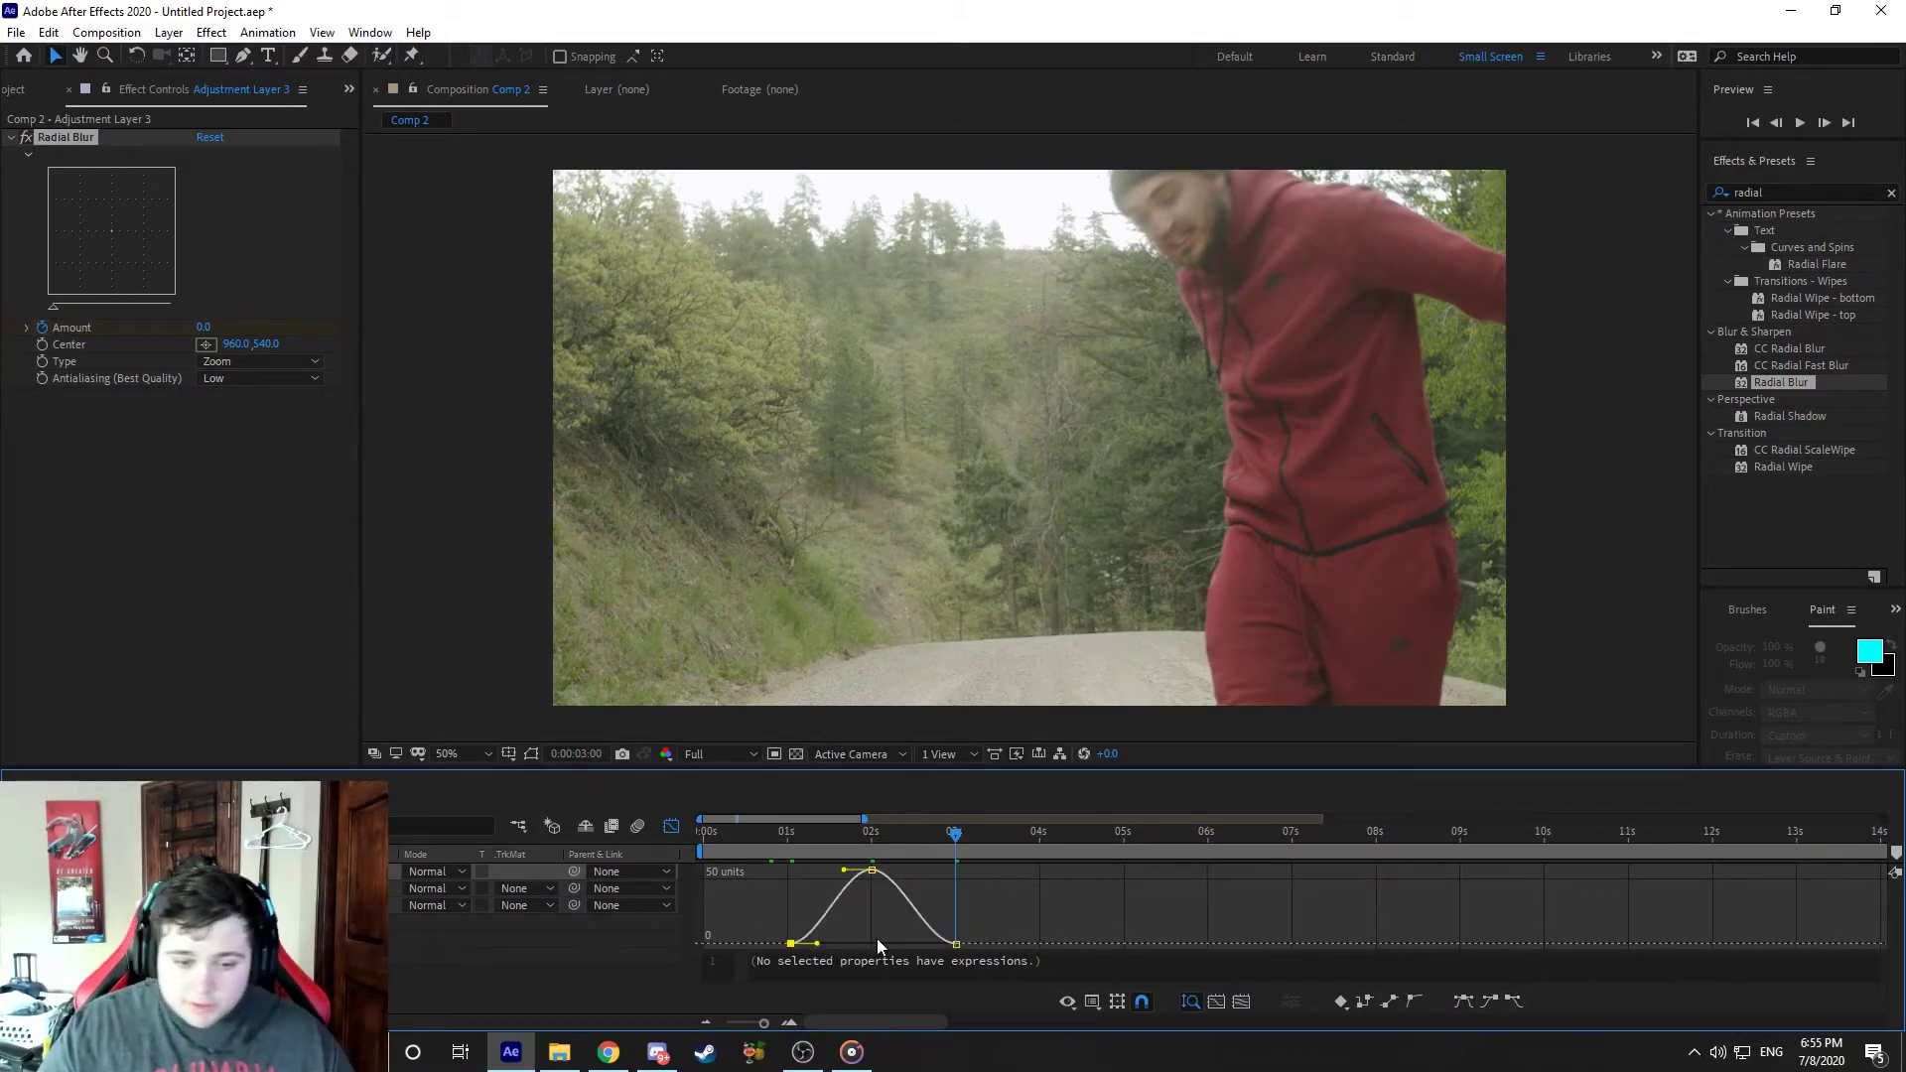
{"action": "left_click", "coordinate": [955, 943]}
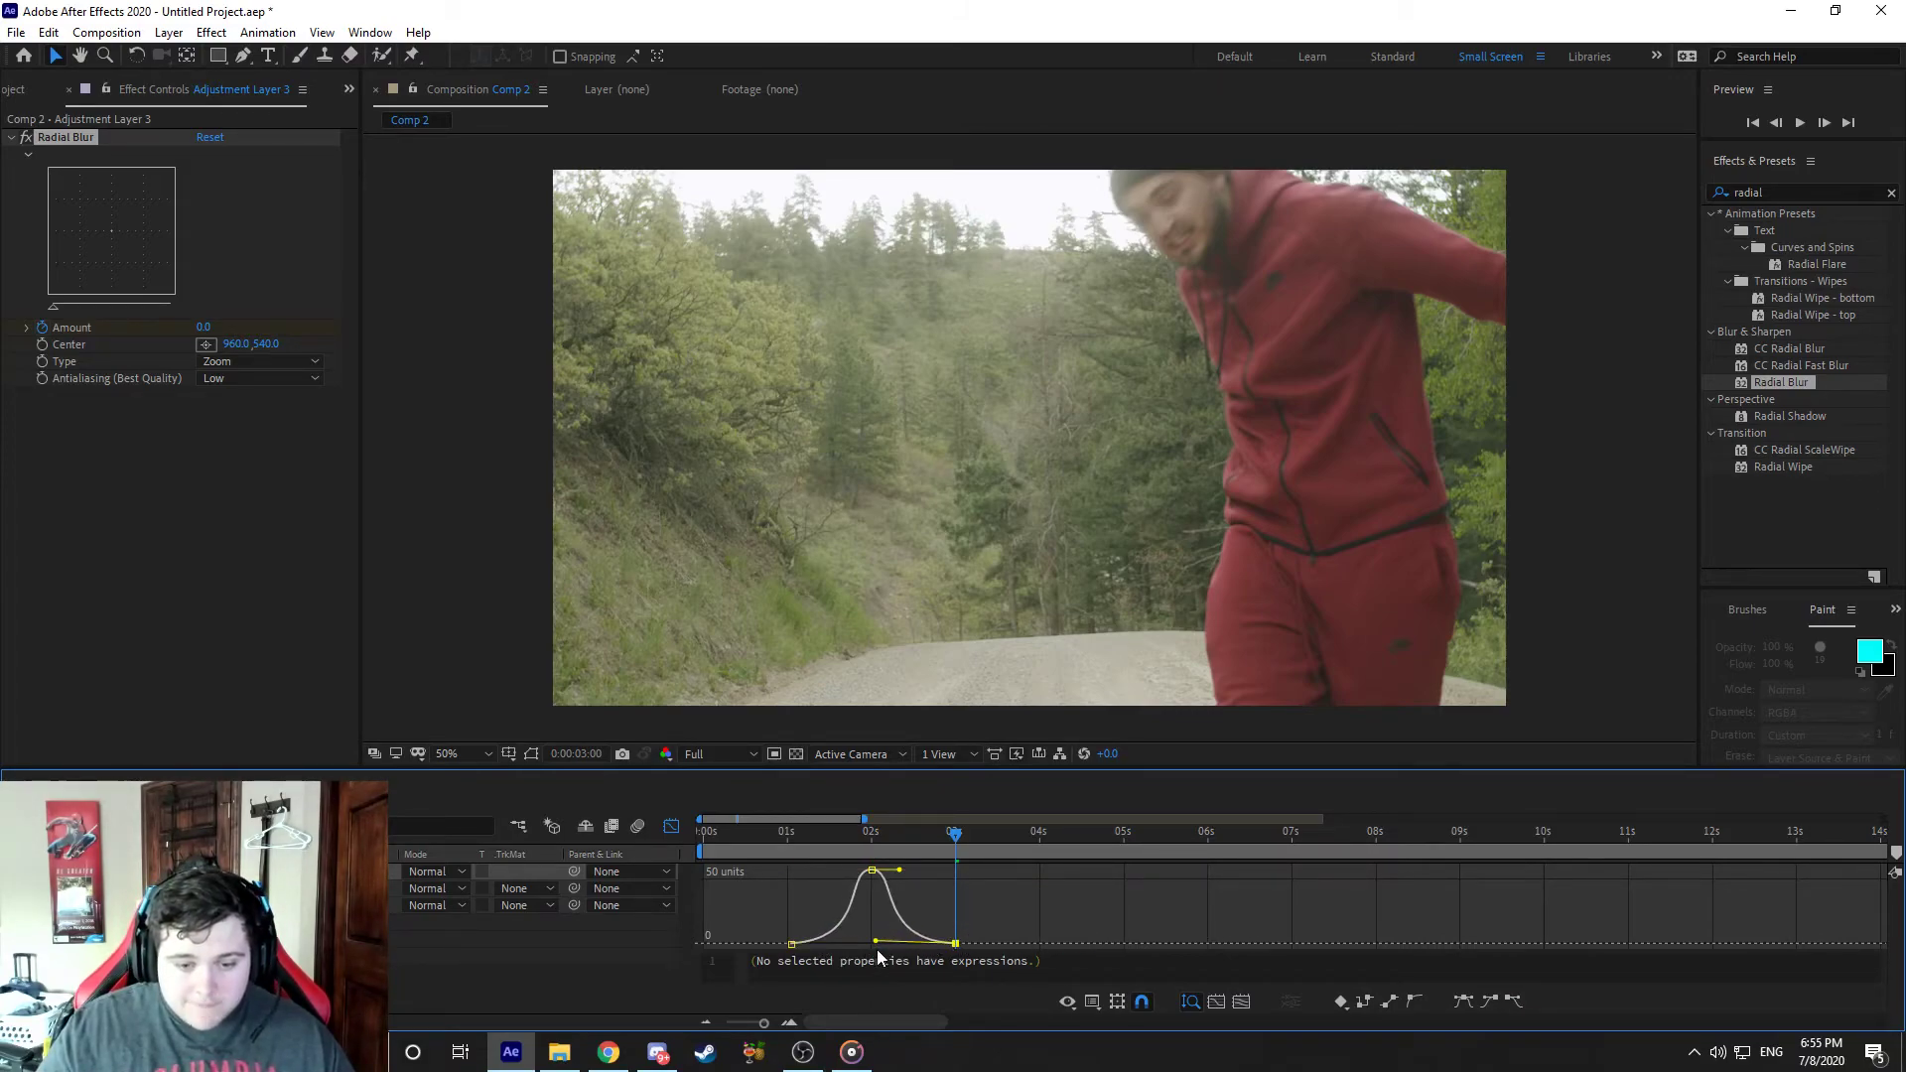
{"action": "key", "text": "F2"}
{"action": "left_click", "coordinate": [147, 729]}
{"action": "key", "text": "e"}
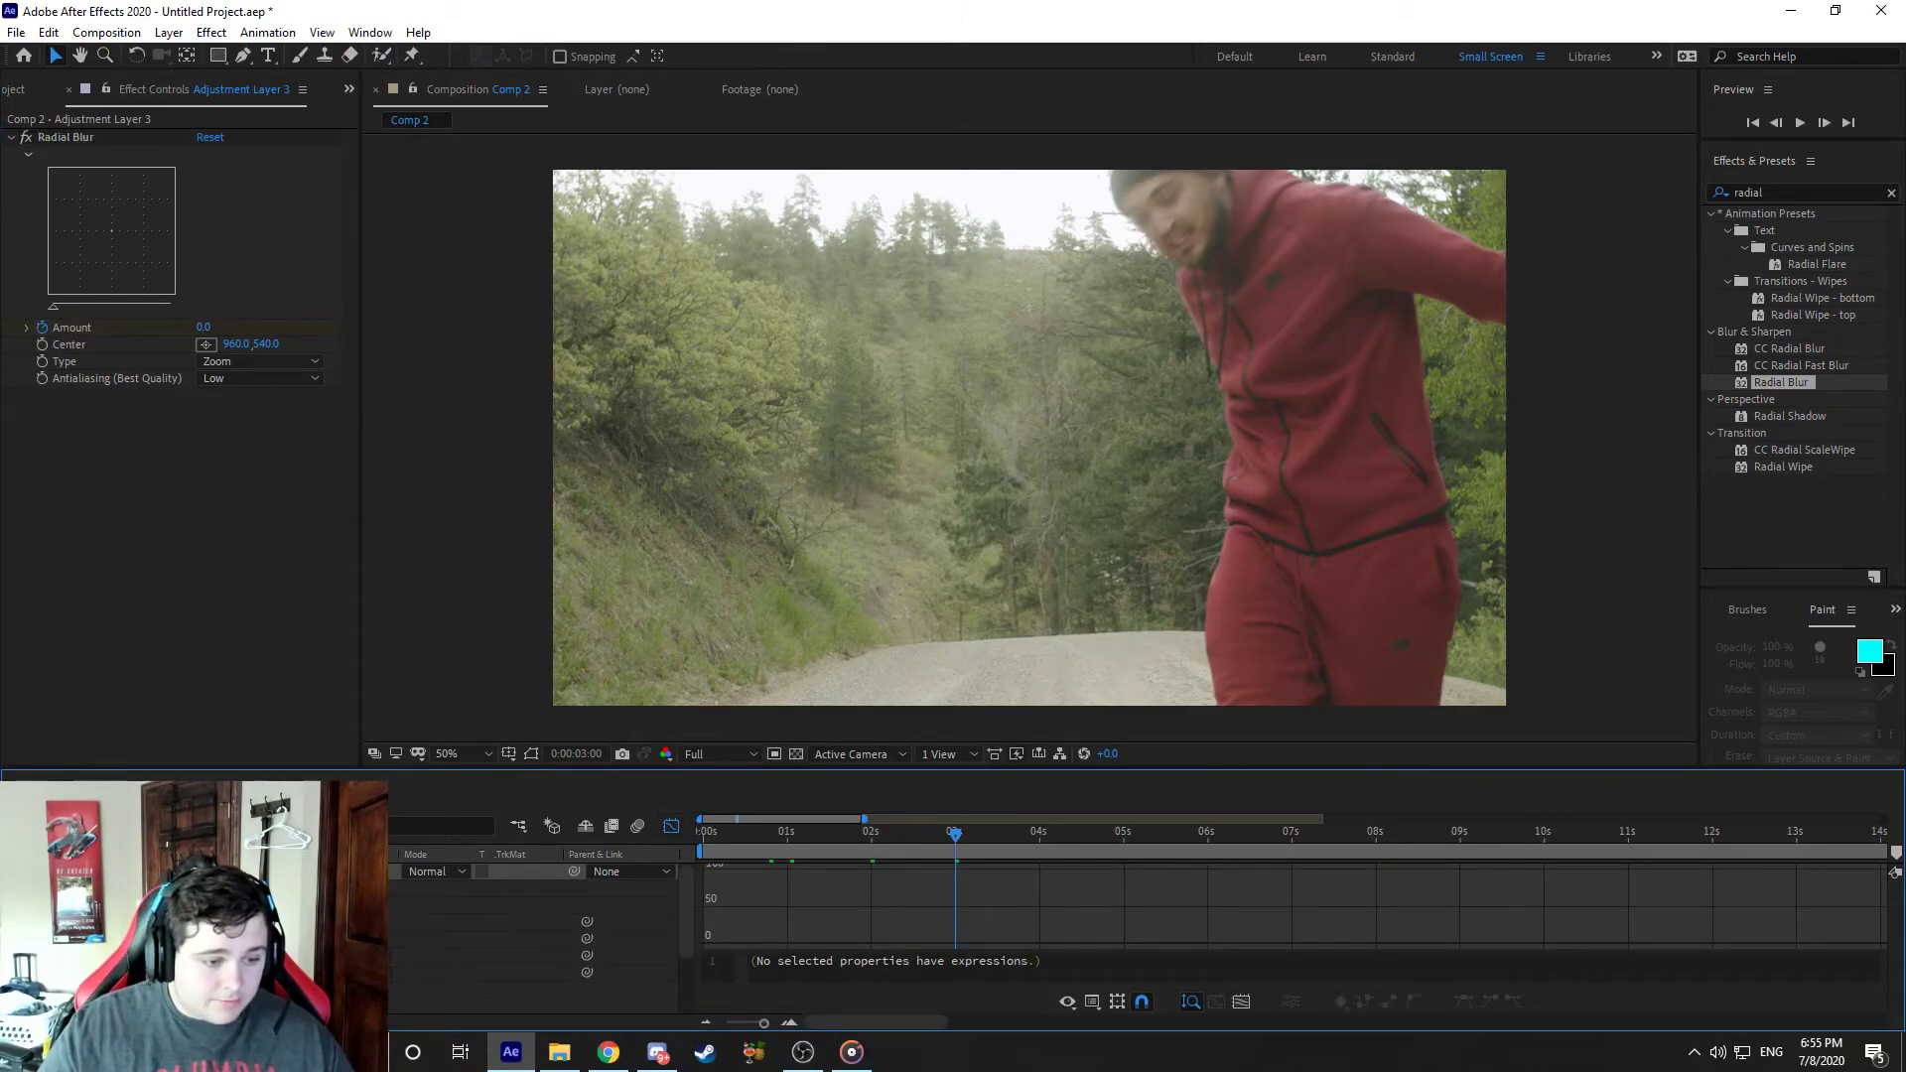
{"action": "left_click", "coordinate": [258, 904]}
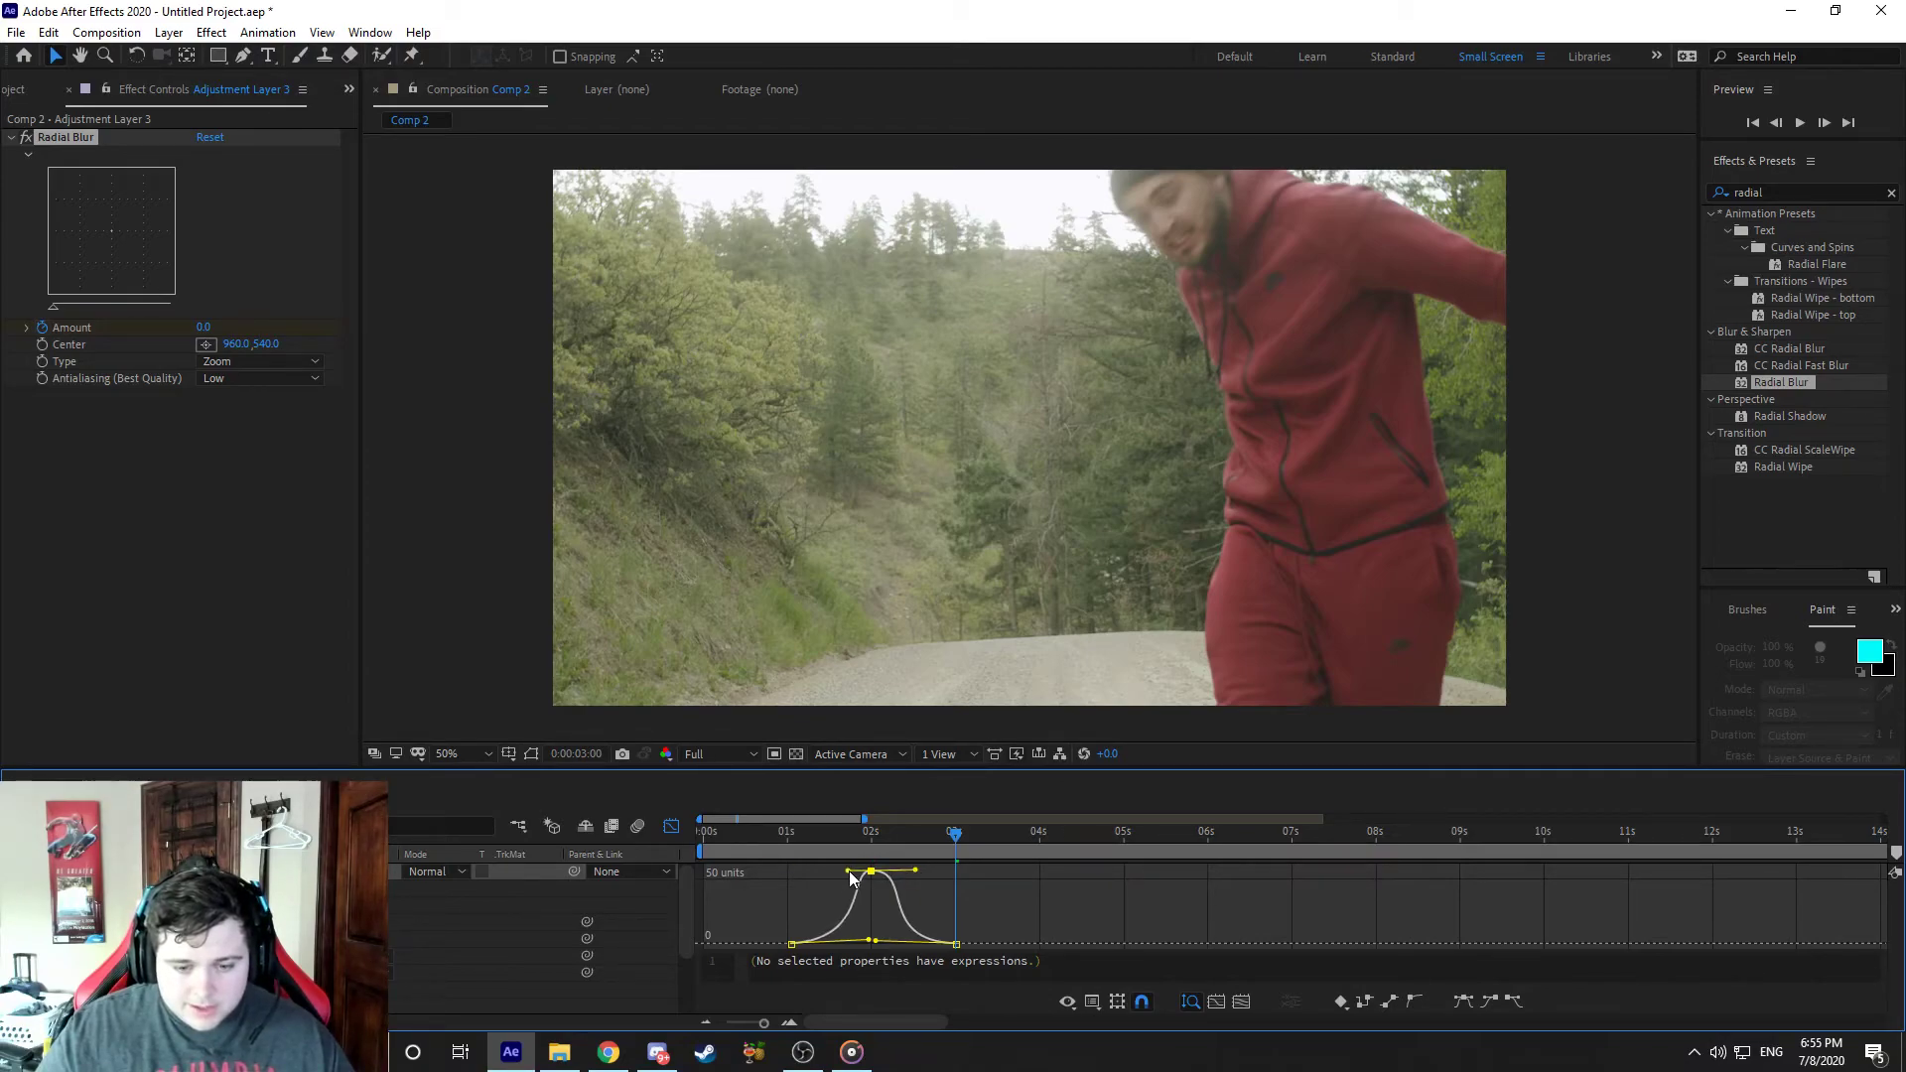
{"action": "left_click_drag", "start_coordinate": [884, 869], "coordinate": [900, 872]}
Step: Close the graph editor and preview the blurred zoom transition from the start of the composition
{"action": "left_click_drag", "start_coordinate": [795, 834], "coordinate": [707, 832]}
{"action": "left_click", "coordinate": [673, 825]}
{"action": "key", "text": "space"}
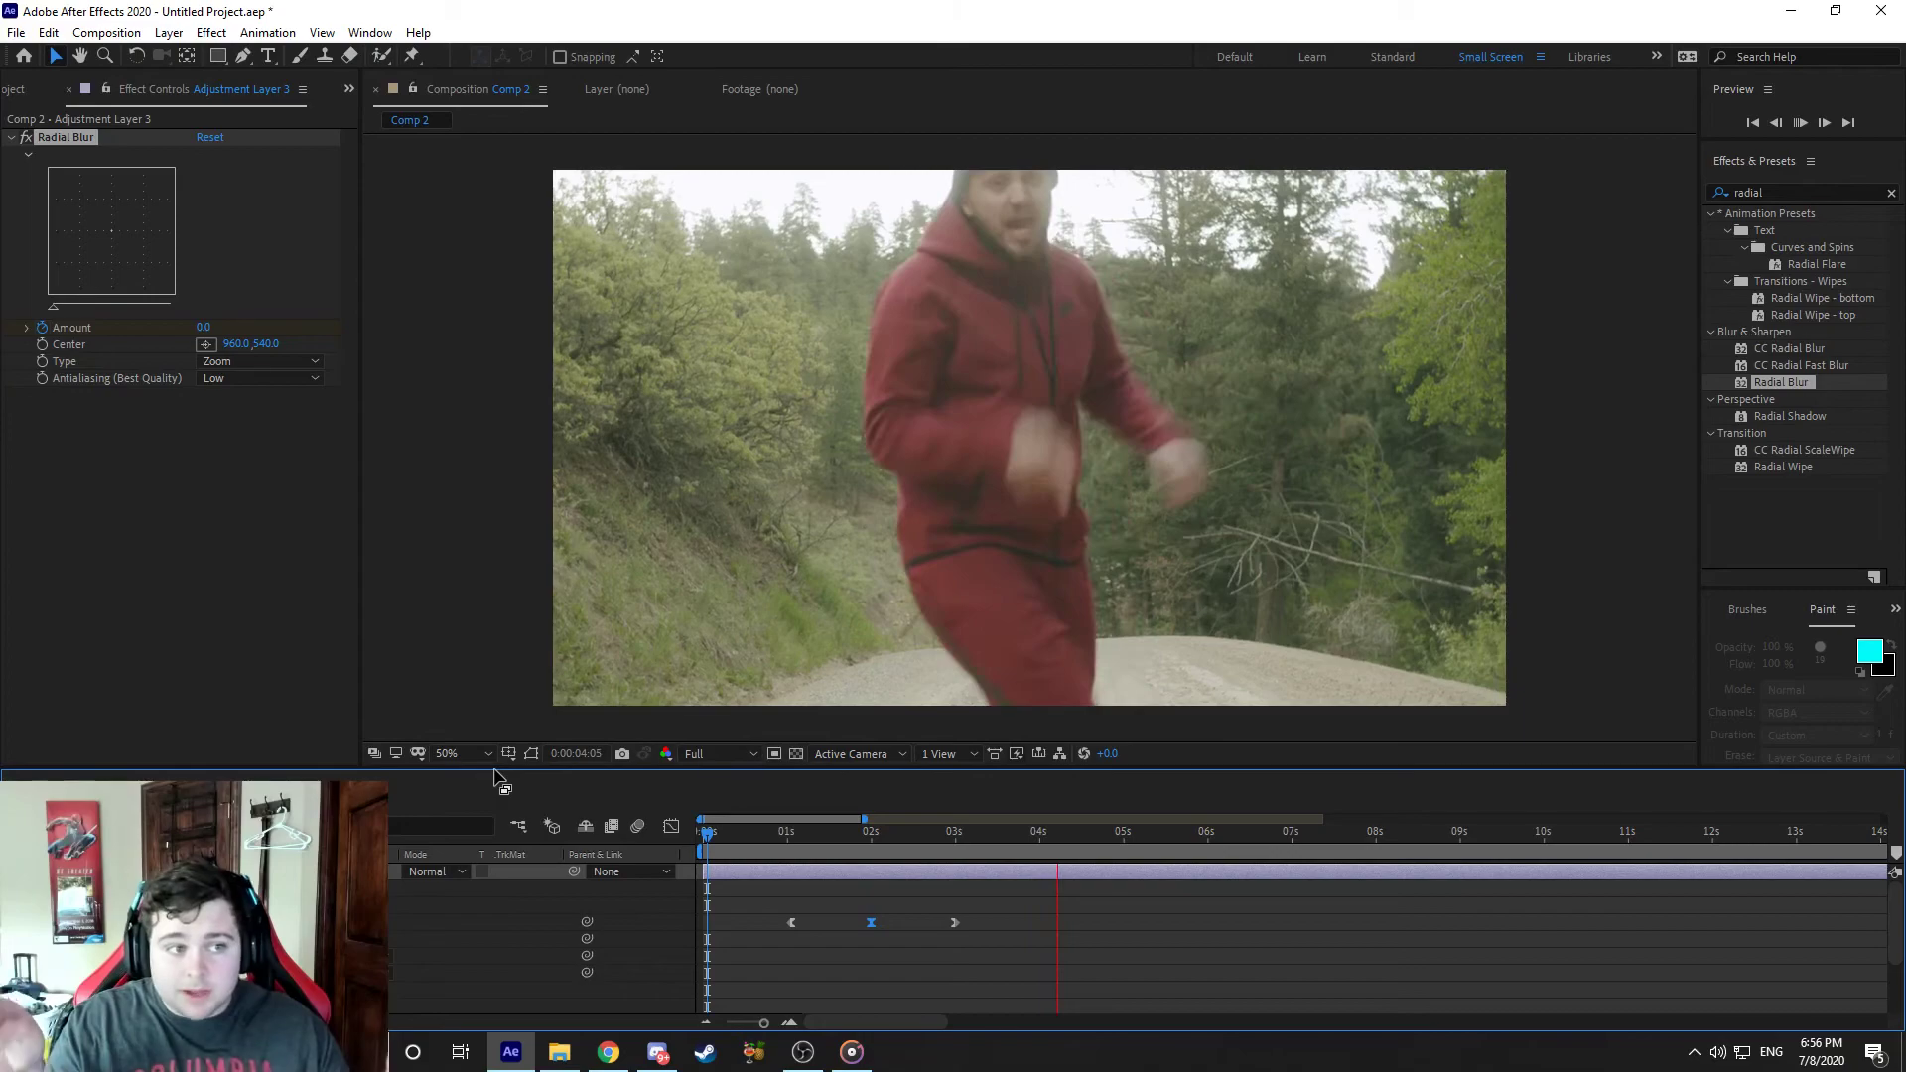
{"action": "key", "text": "space"}
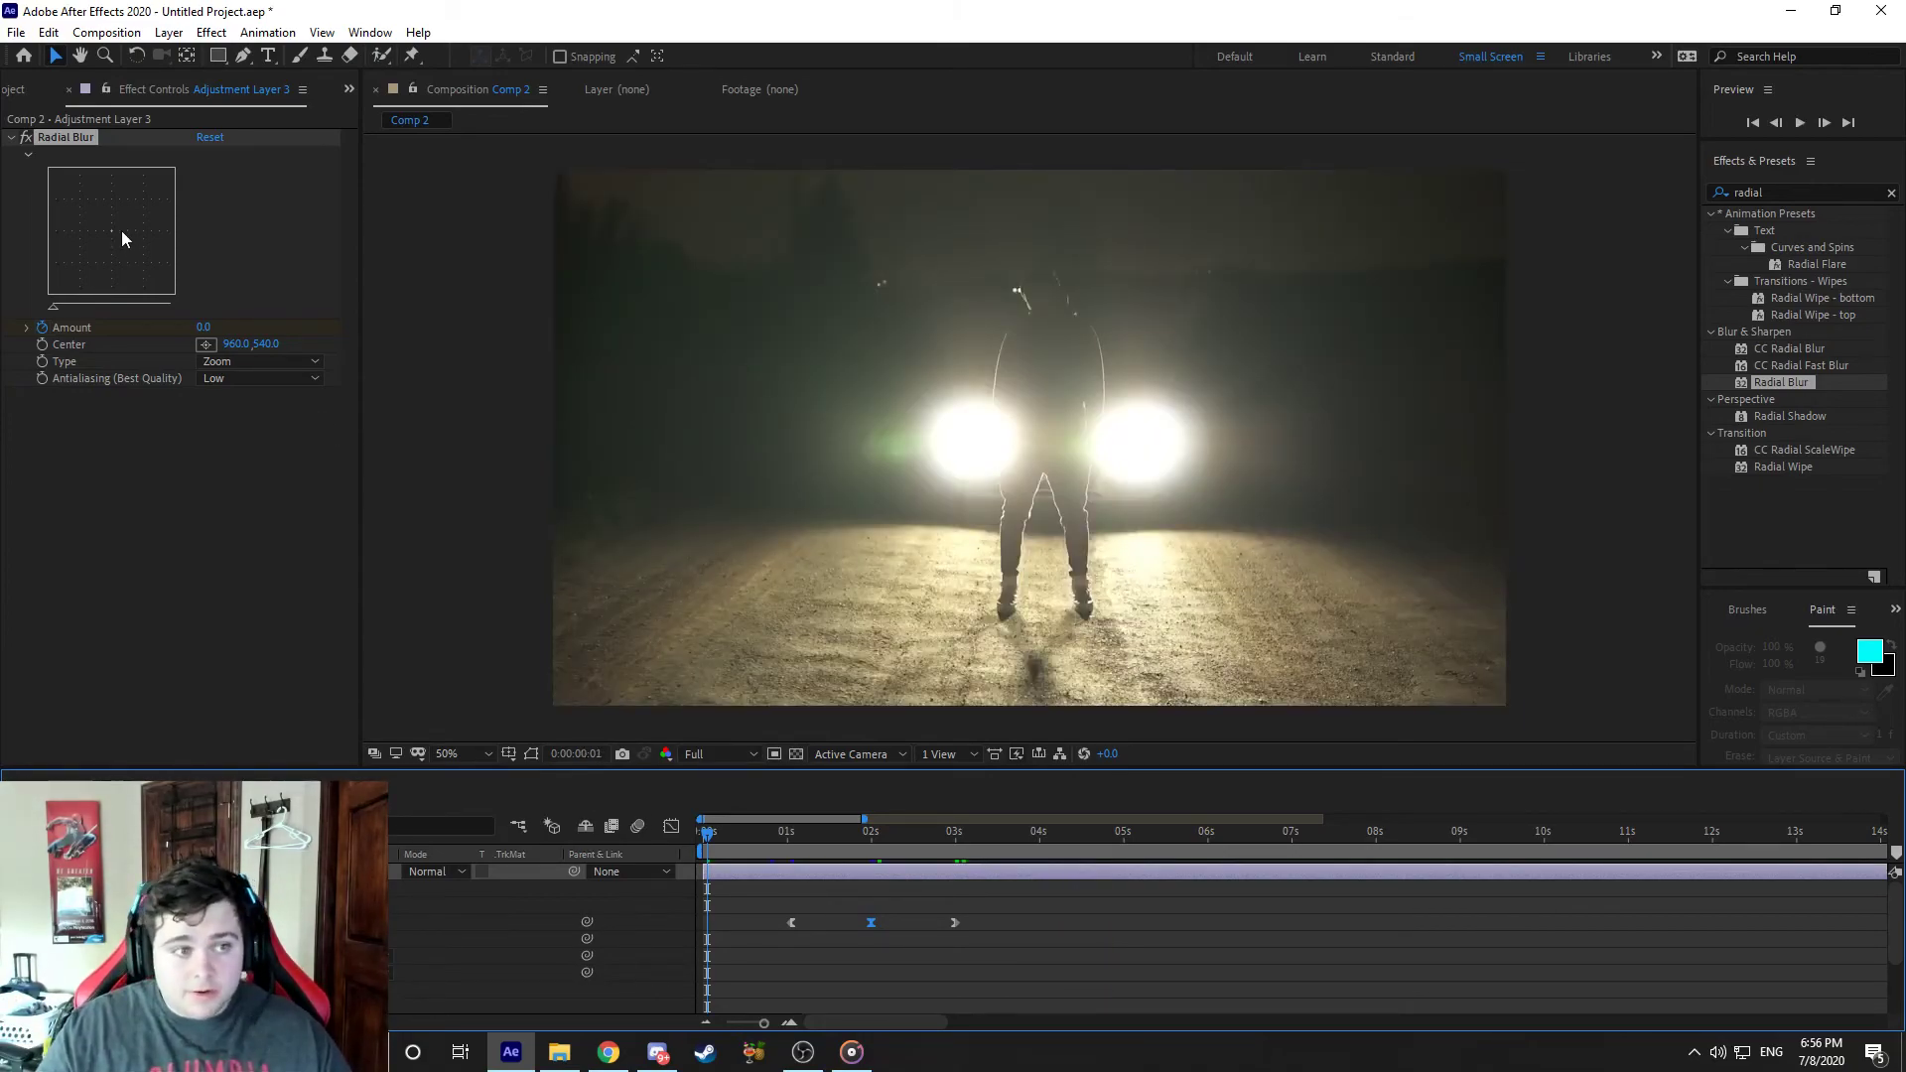
Step: Try moving the Radial Blur center away from the middle at 0:00:01:14 and 0:00:02:00, and undo the center changes
{"action": "left_click", "coordinate": [836, 835]}
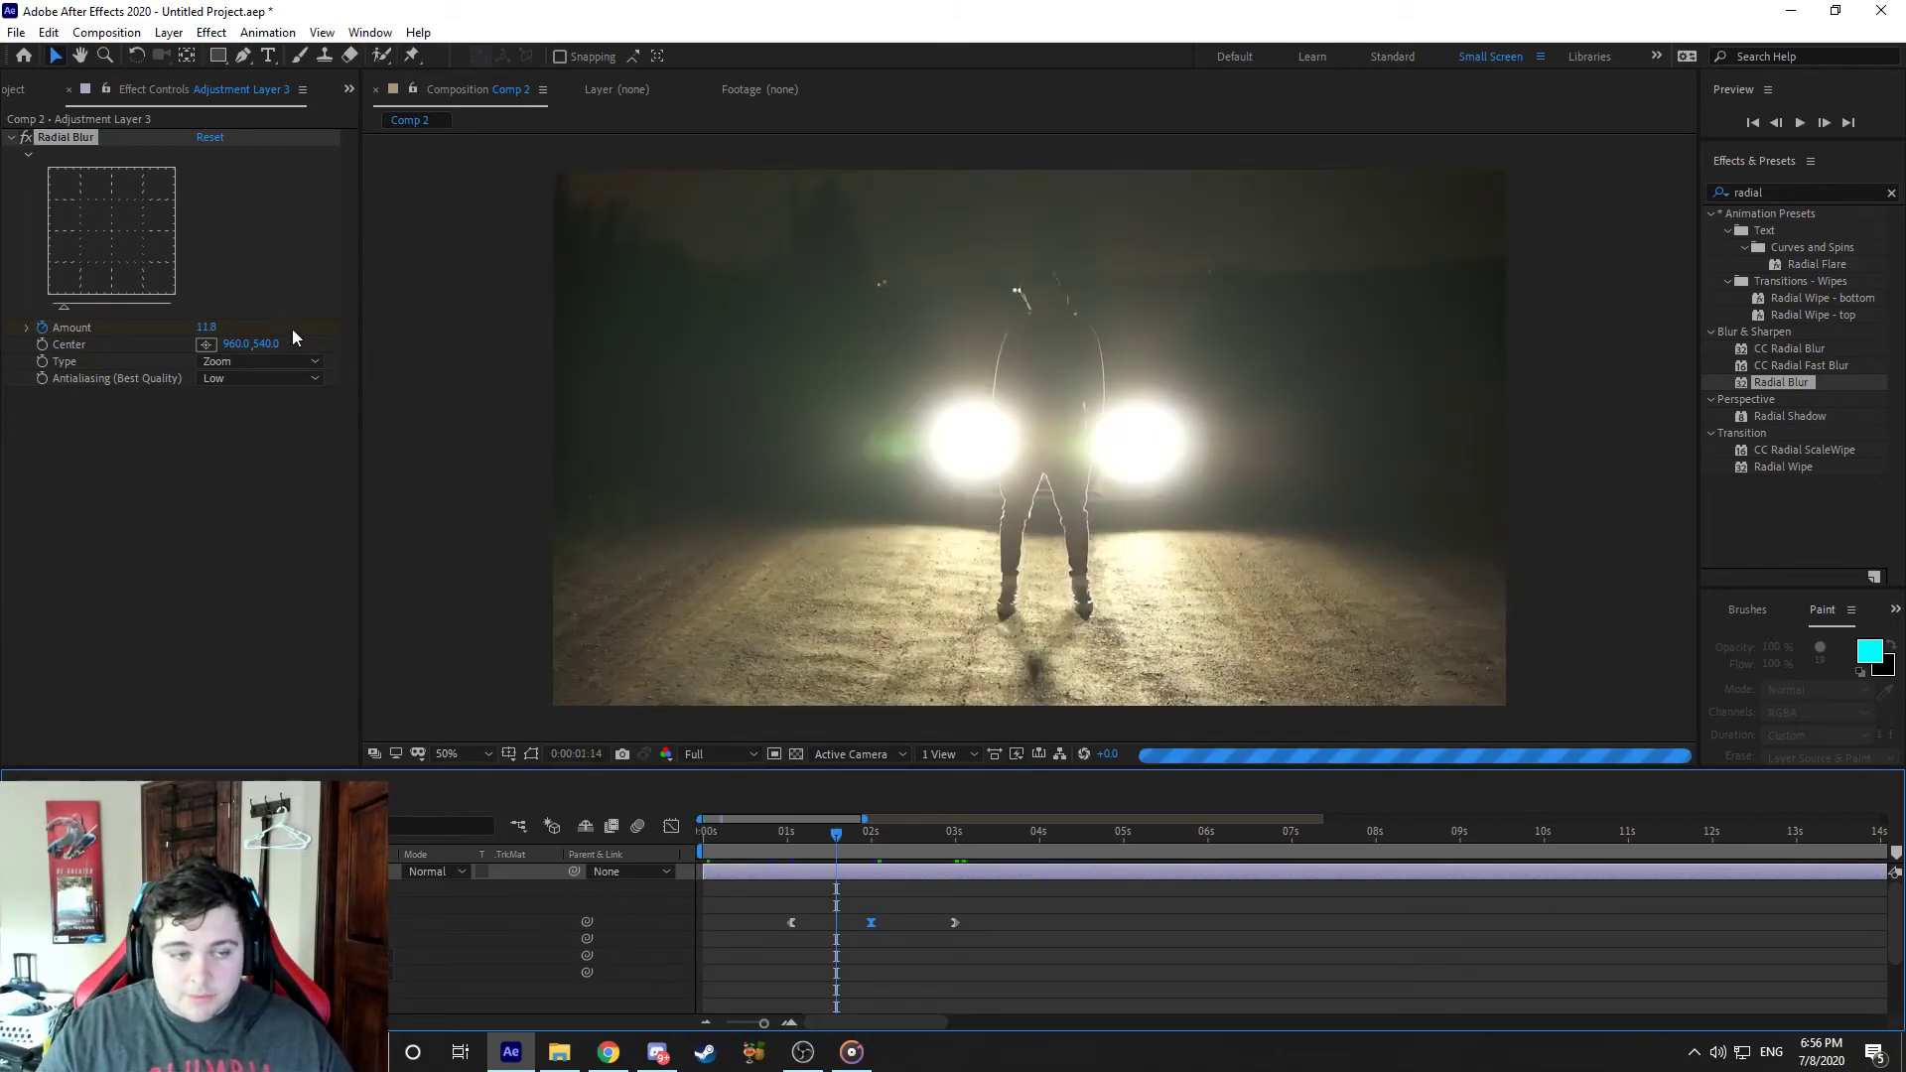
{"action": "left_click", "coordinate": [123, 230]}
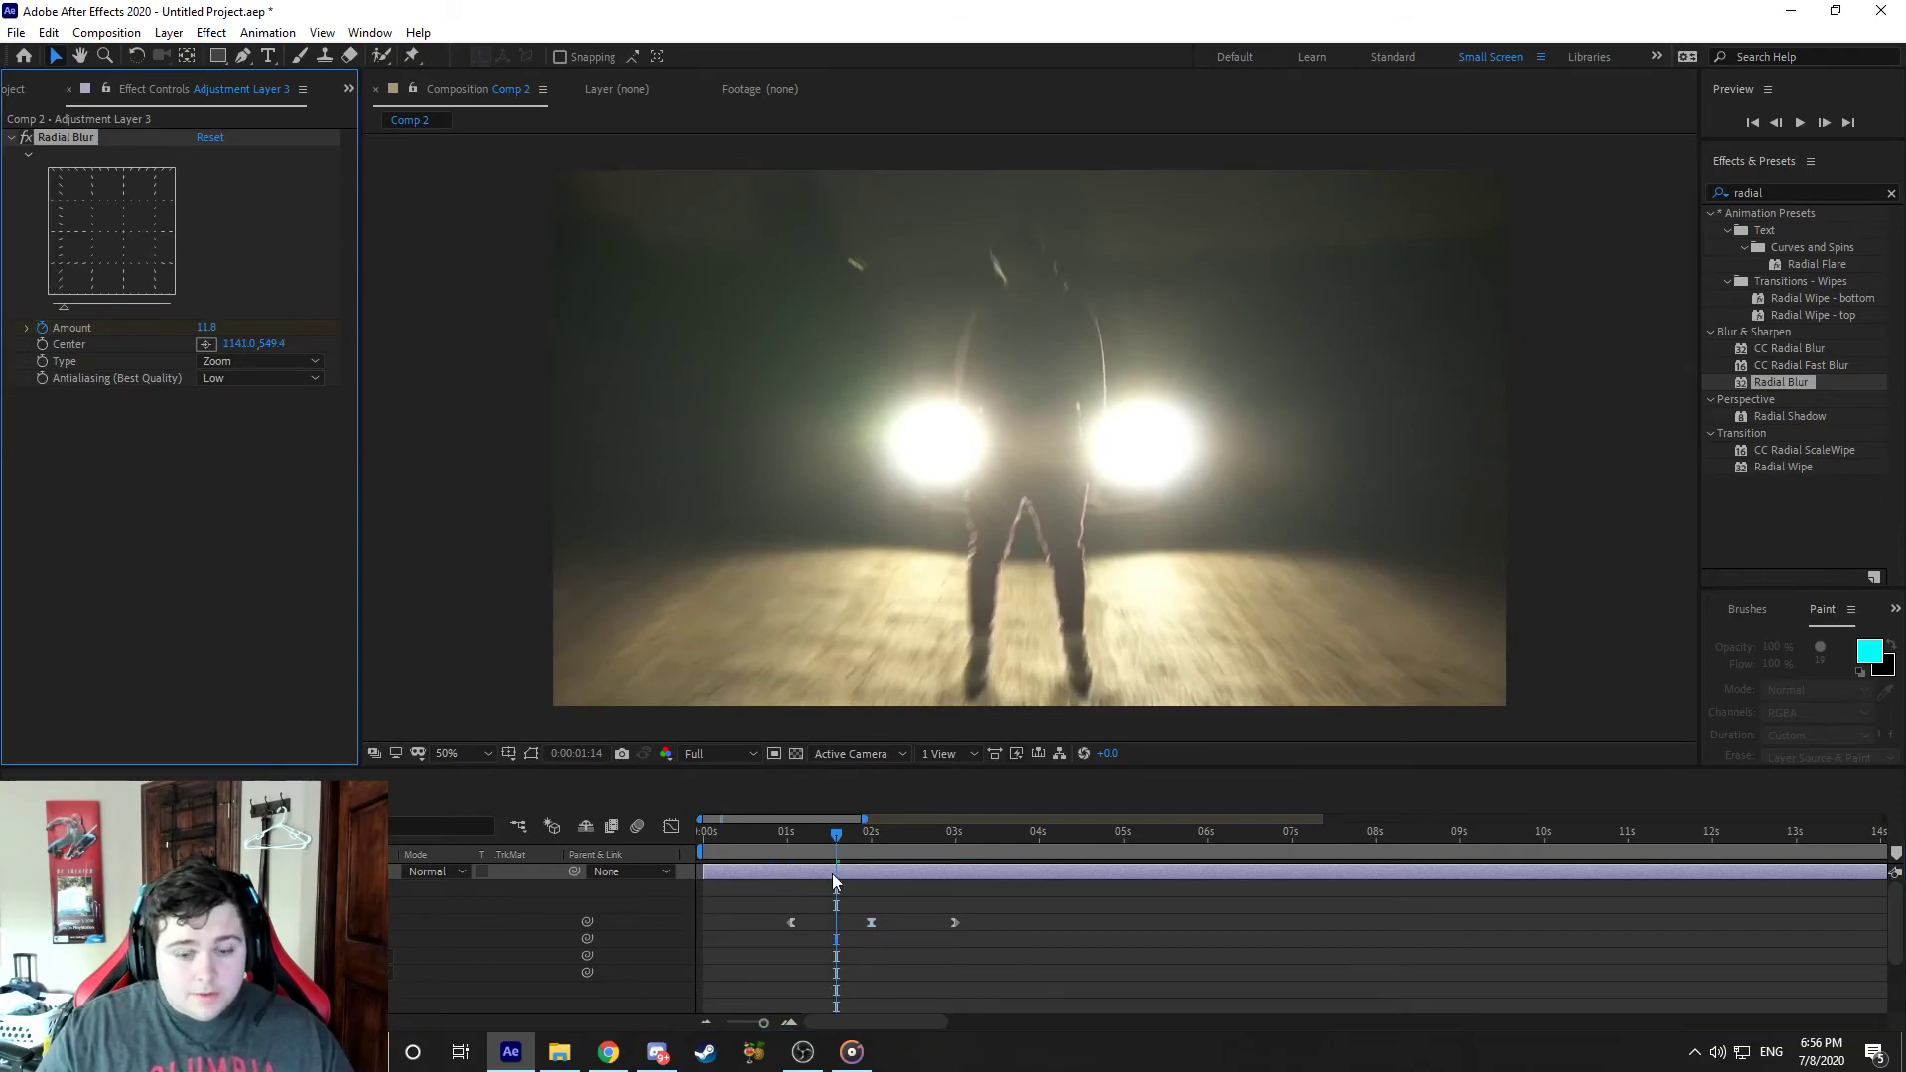
{"action": "left_click", "coordinate": [870, 837]}
{"action": "left_click", "coordinate": [105, 216]}
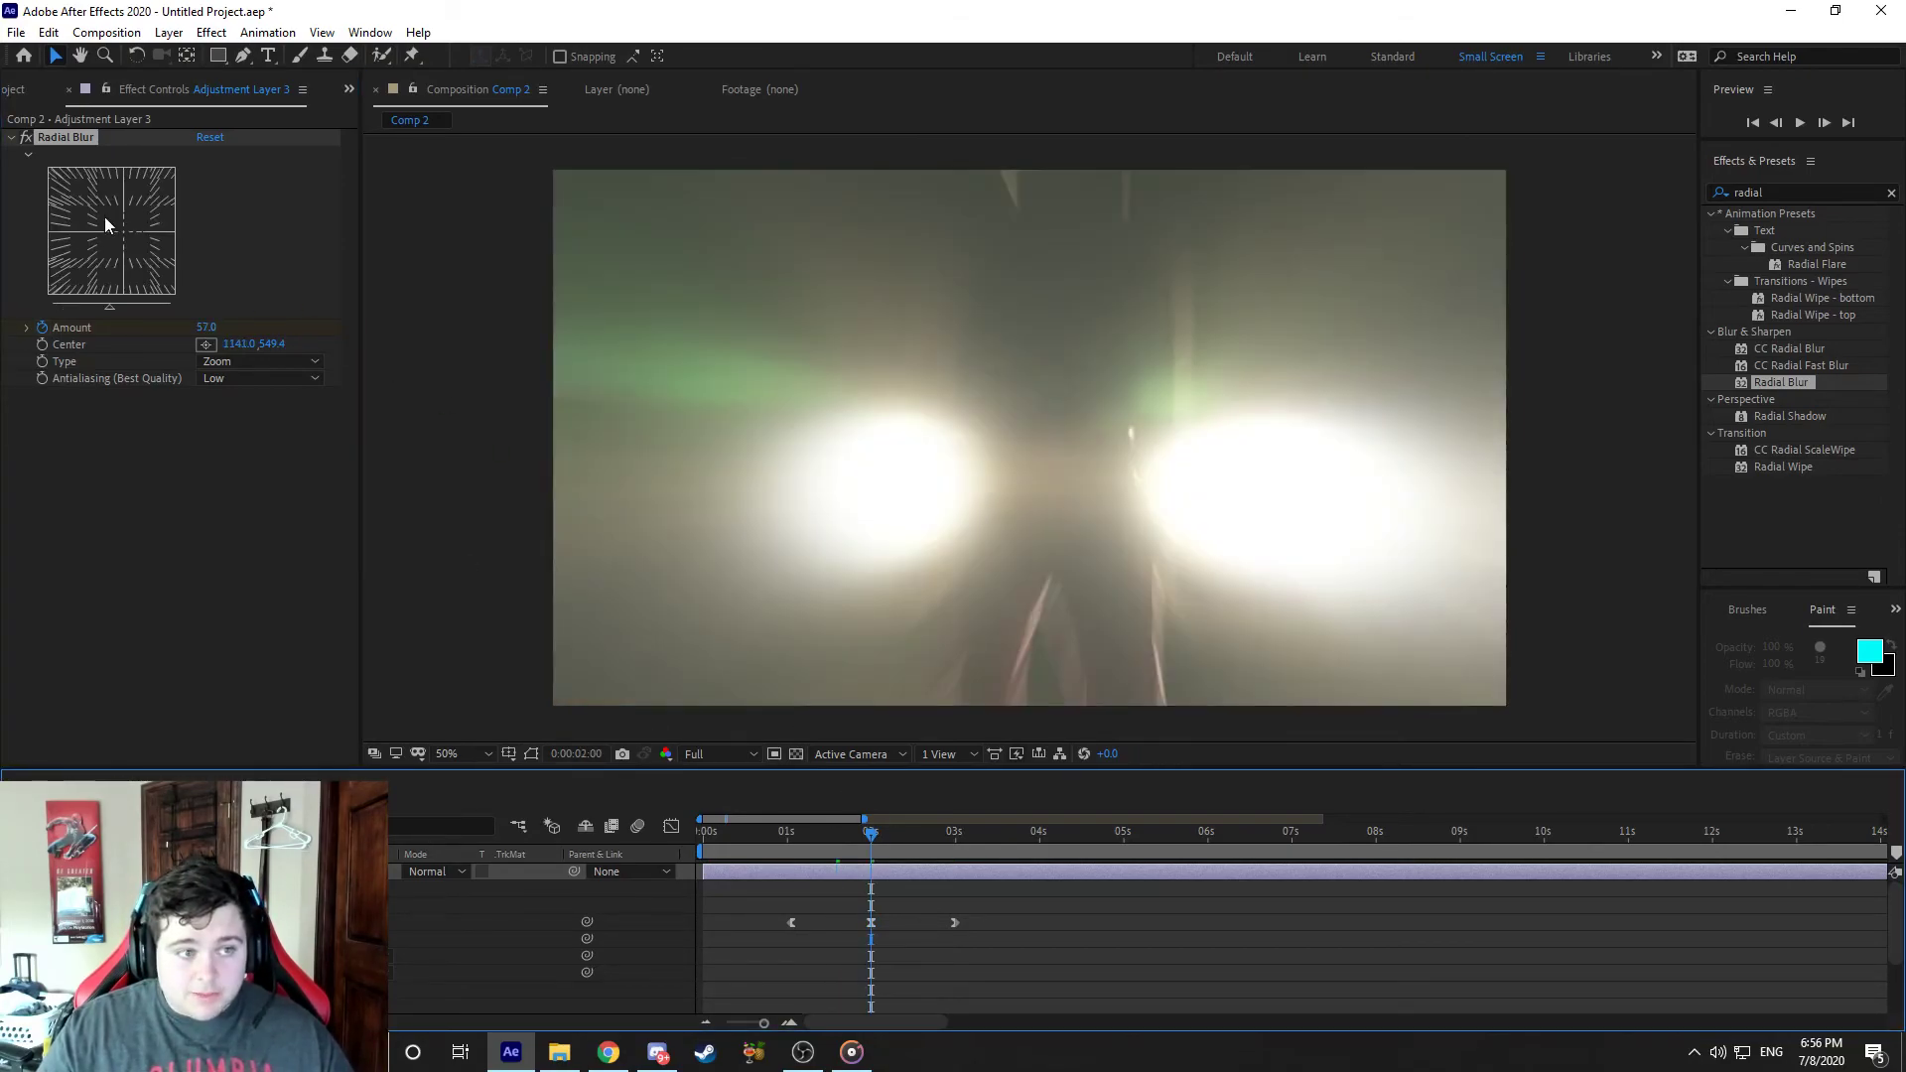
{"action": "left_click", "coordinate": [105, 223]}
{"action": "key", "text": "ctrl+z"}
{"action": "key", "text": "ctrl+z"}
{"action": "key", "text": "ctrl+z"}
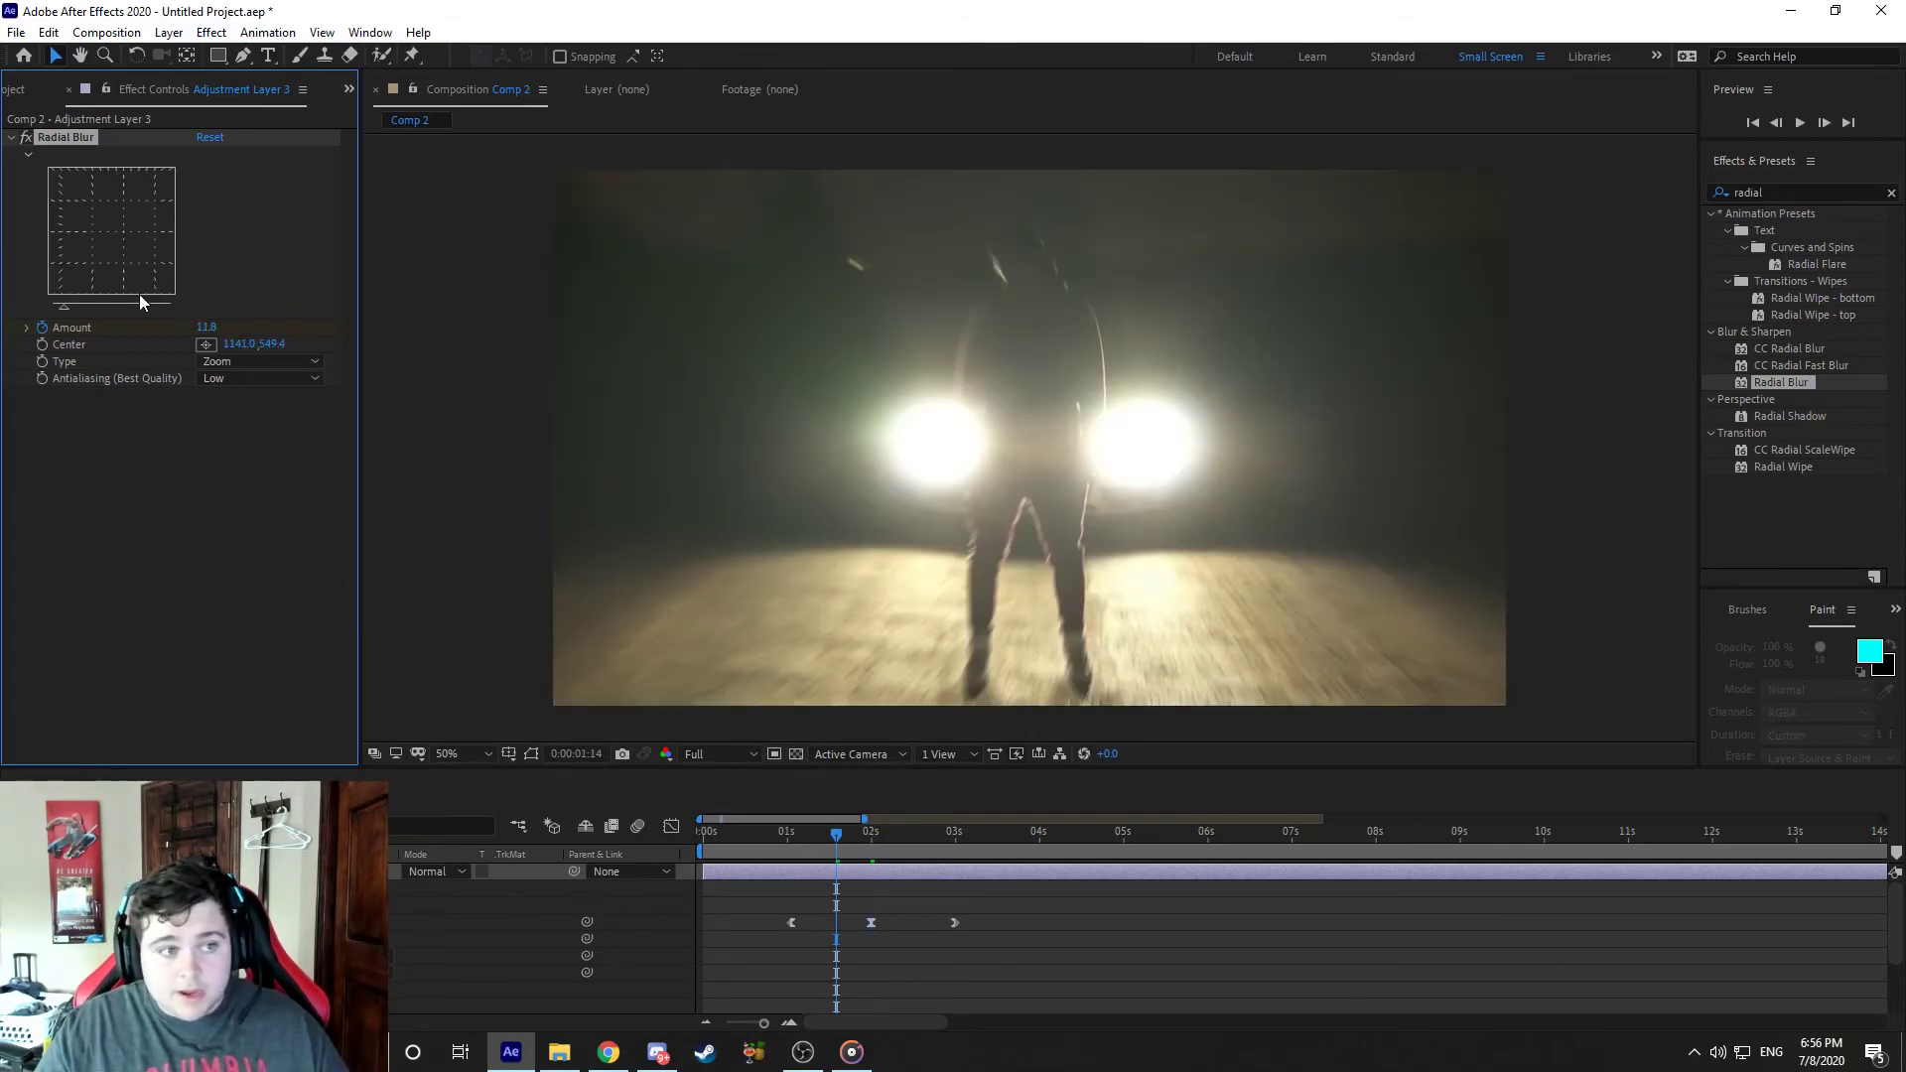
{"action": "key", "text": "ctrl+z"}
Step: Play back the transition in Comp 2 from the first Radial Blur keyframe at 0:00:01:01, and look at Comp 1 between previews
{"action": "left_click", "coordinate": [790, 837]}
{"action": "key", "text": "space"}
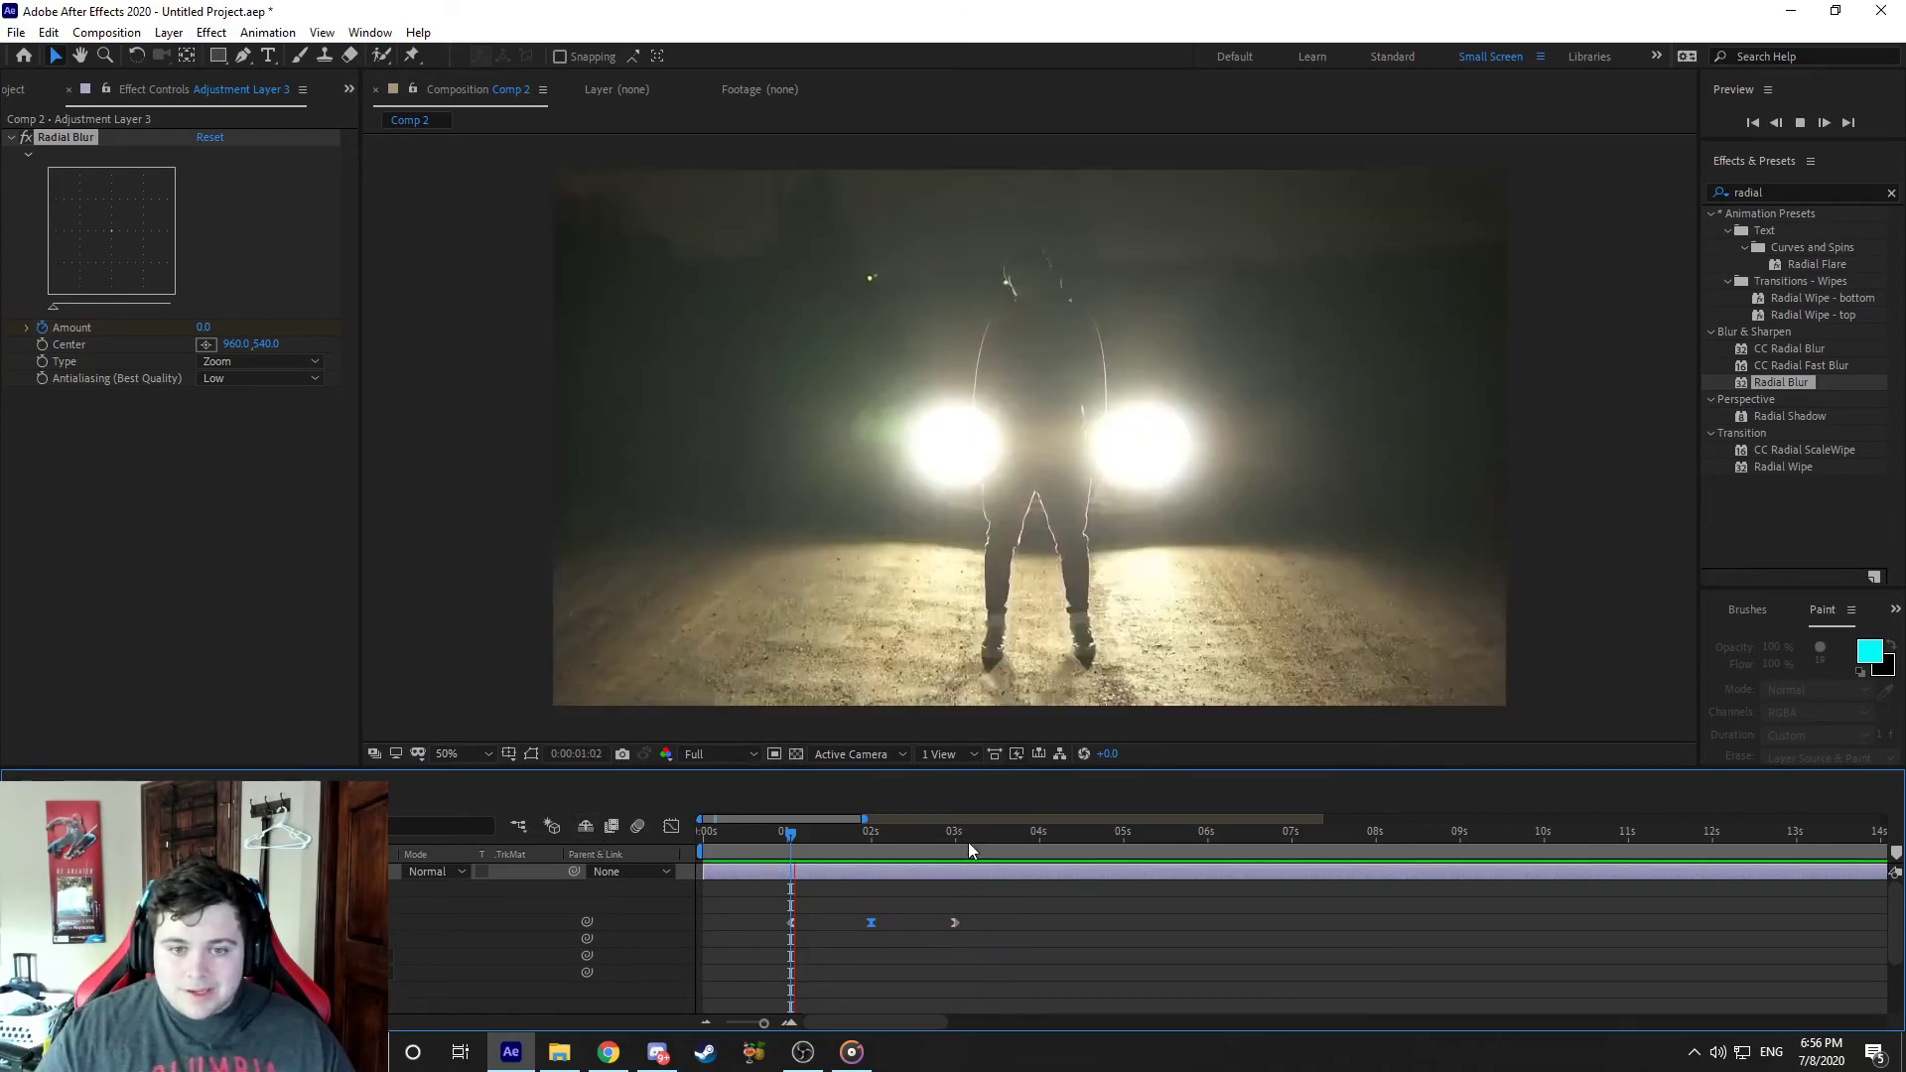
{"action": "key", "text": "space"}
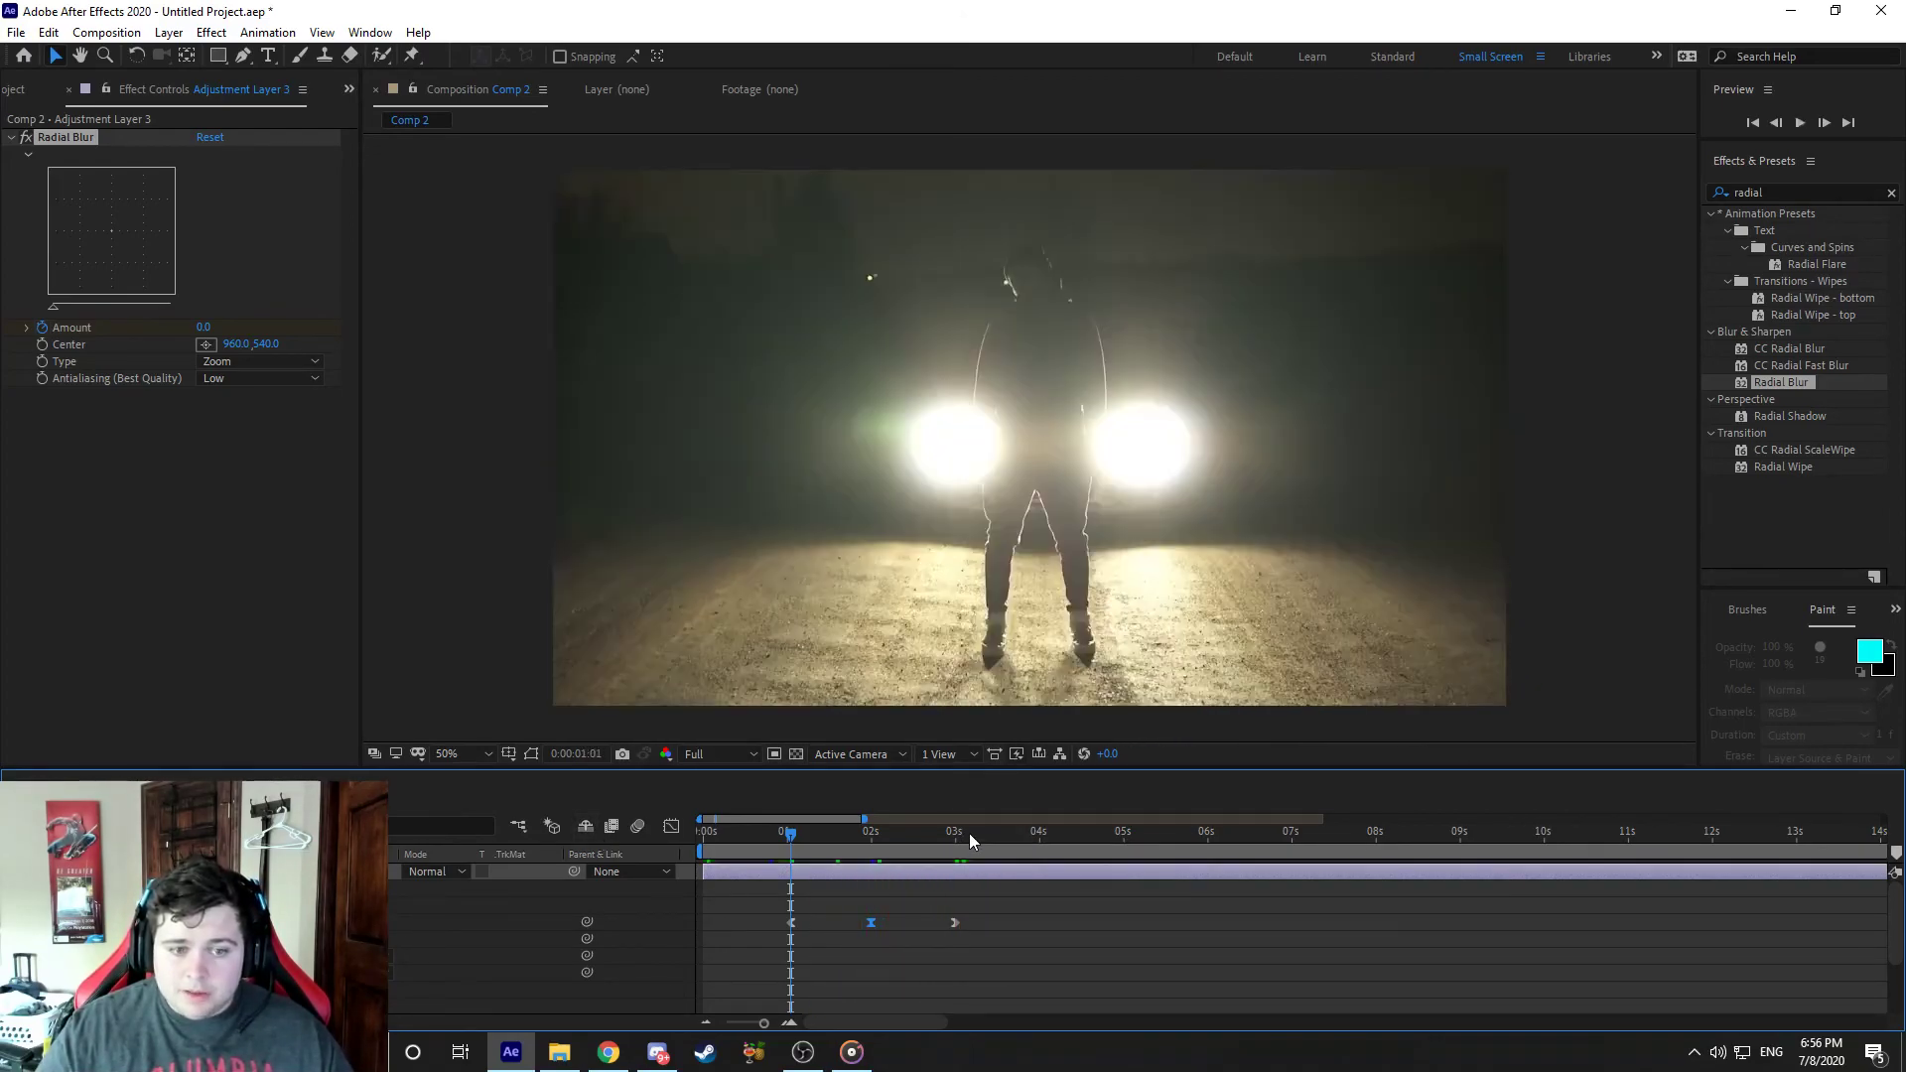
{"action": "key", "text": "space"}
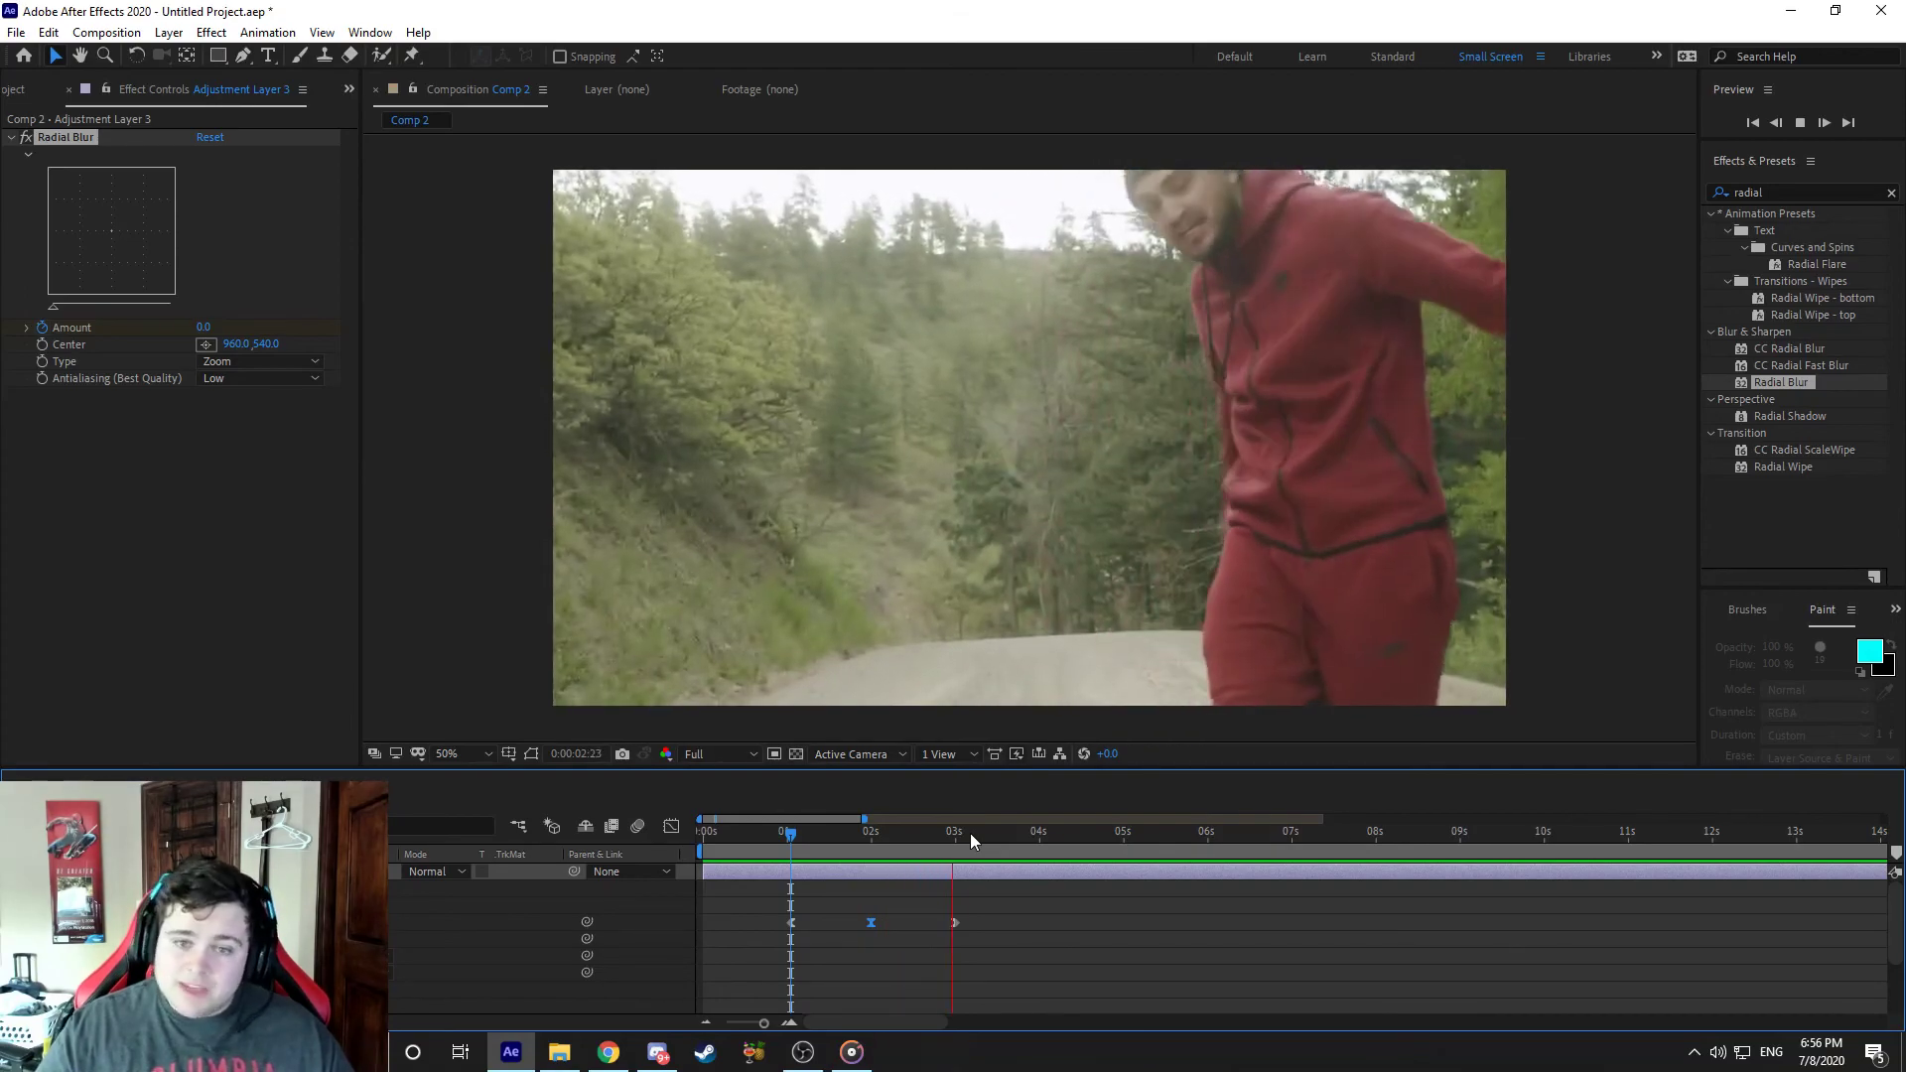
{"action": "left_click", "coordinate": [1067, 914]}
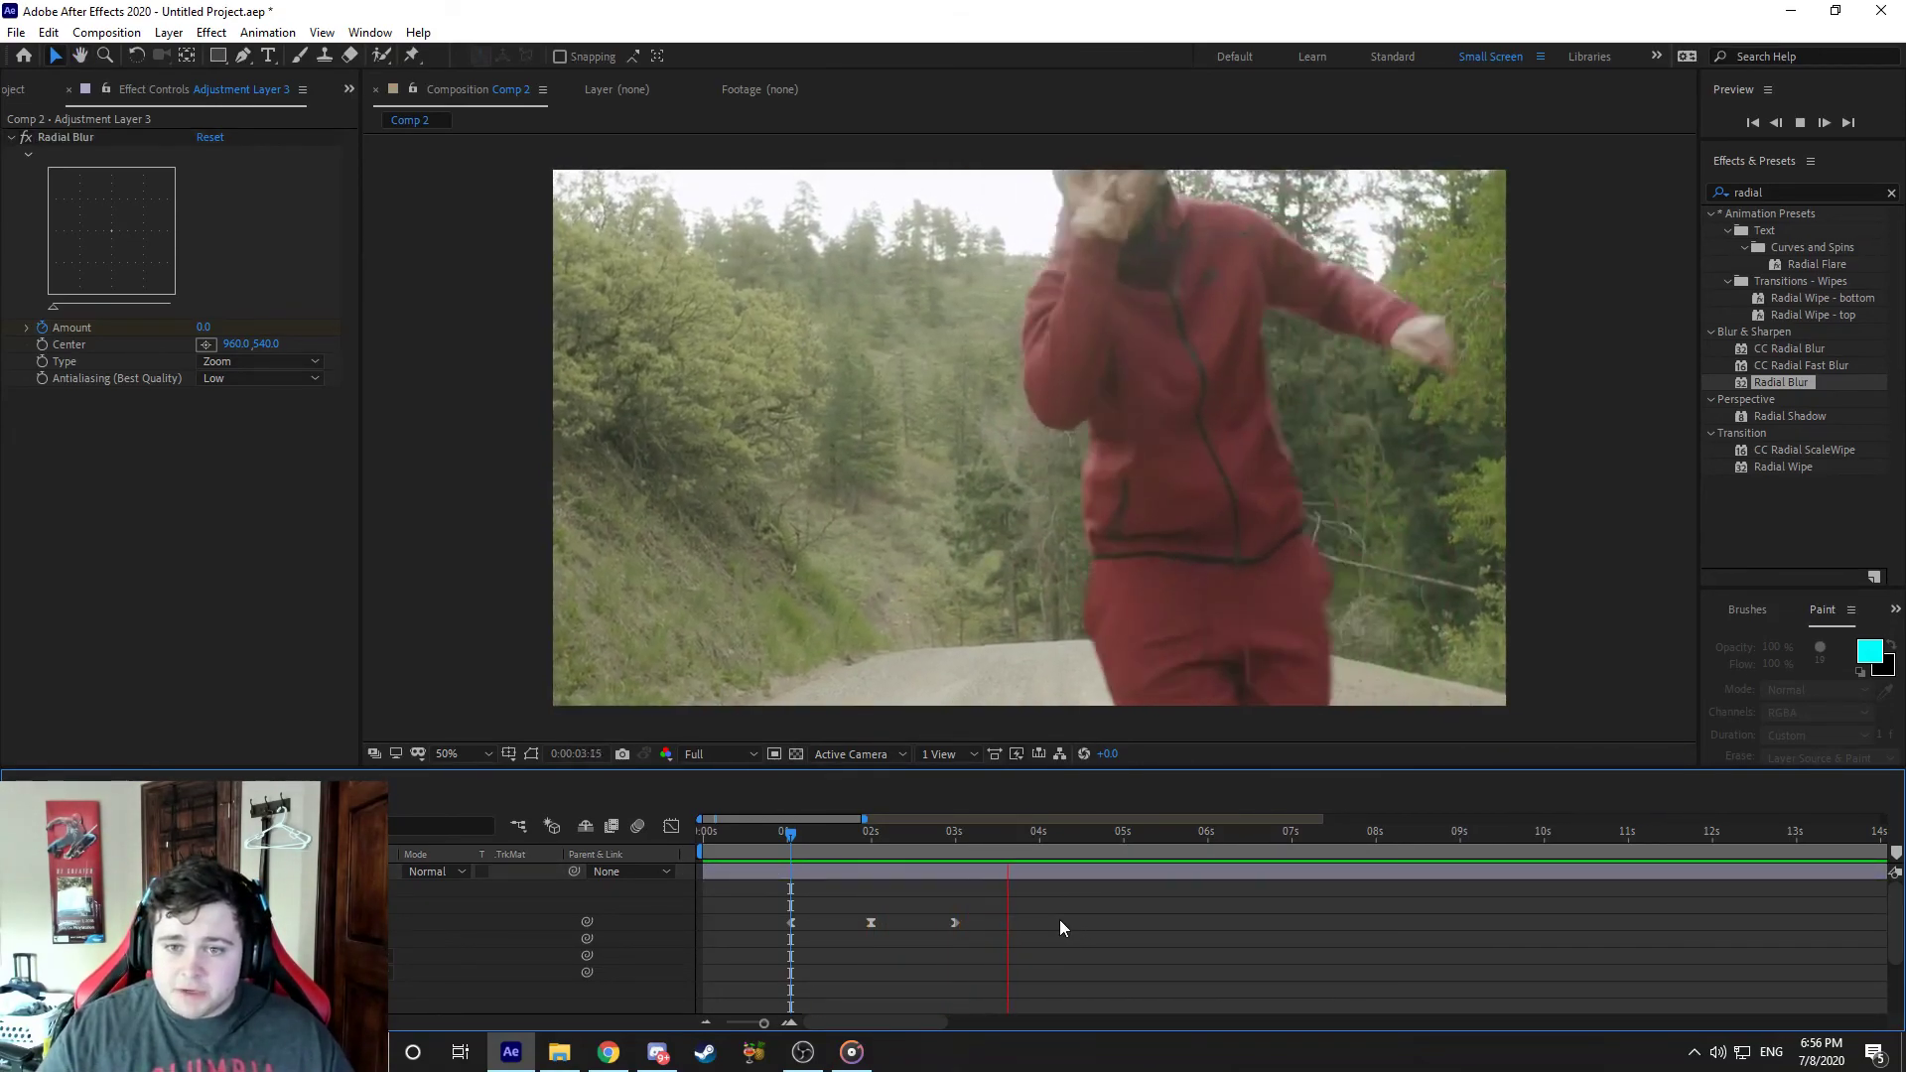
{"action": "key", "text": "space"}
{"action": "key", "text": "space"}
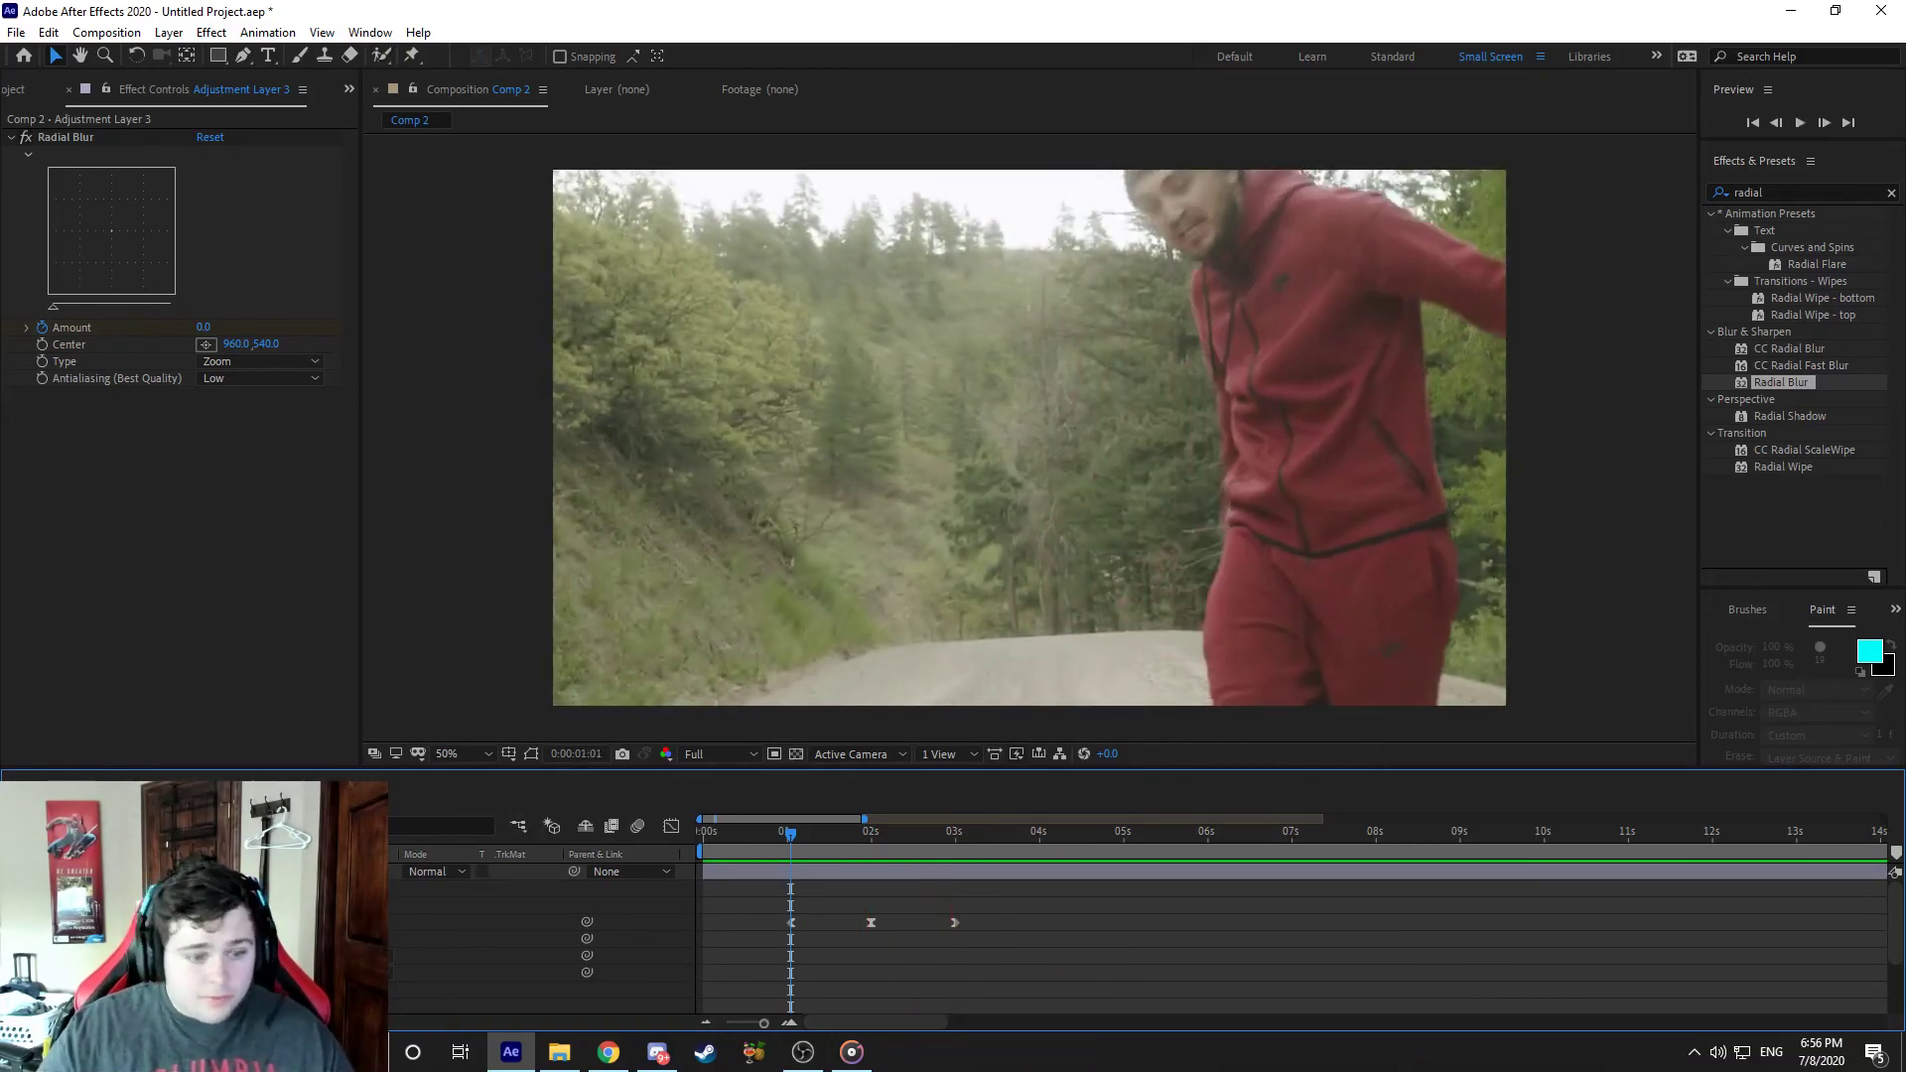
{"action": "key", "text": "space"}
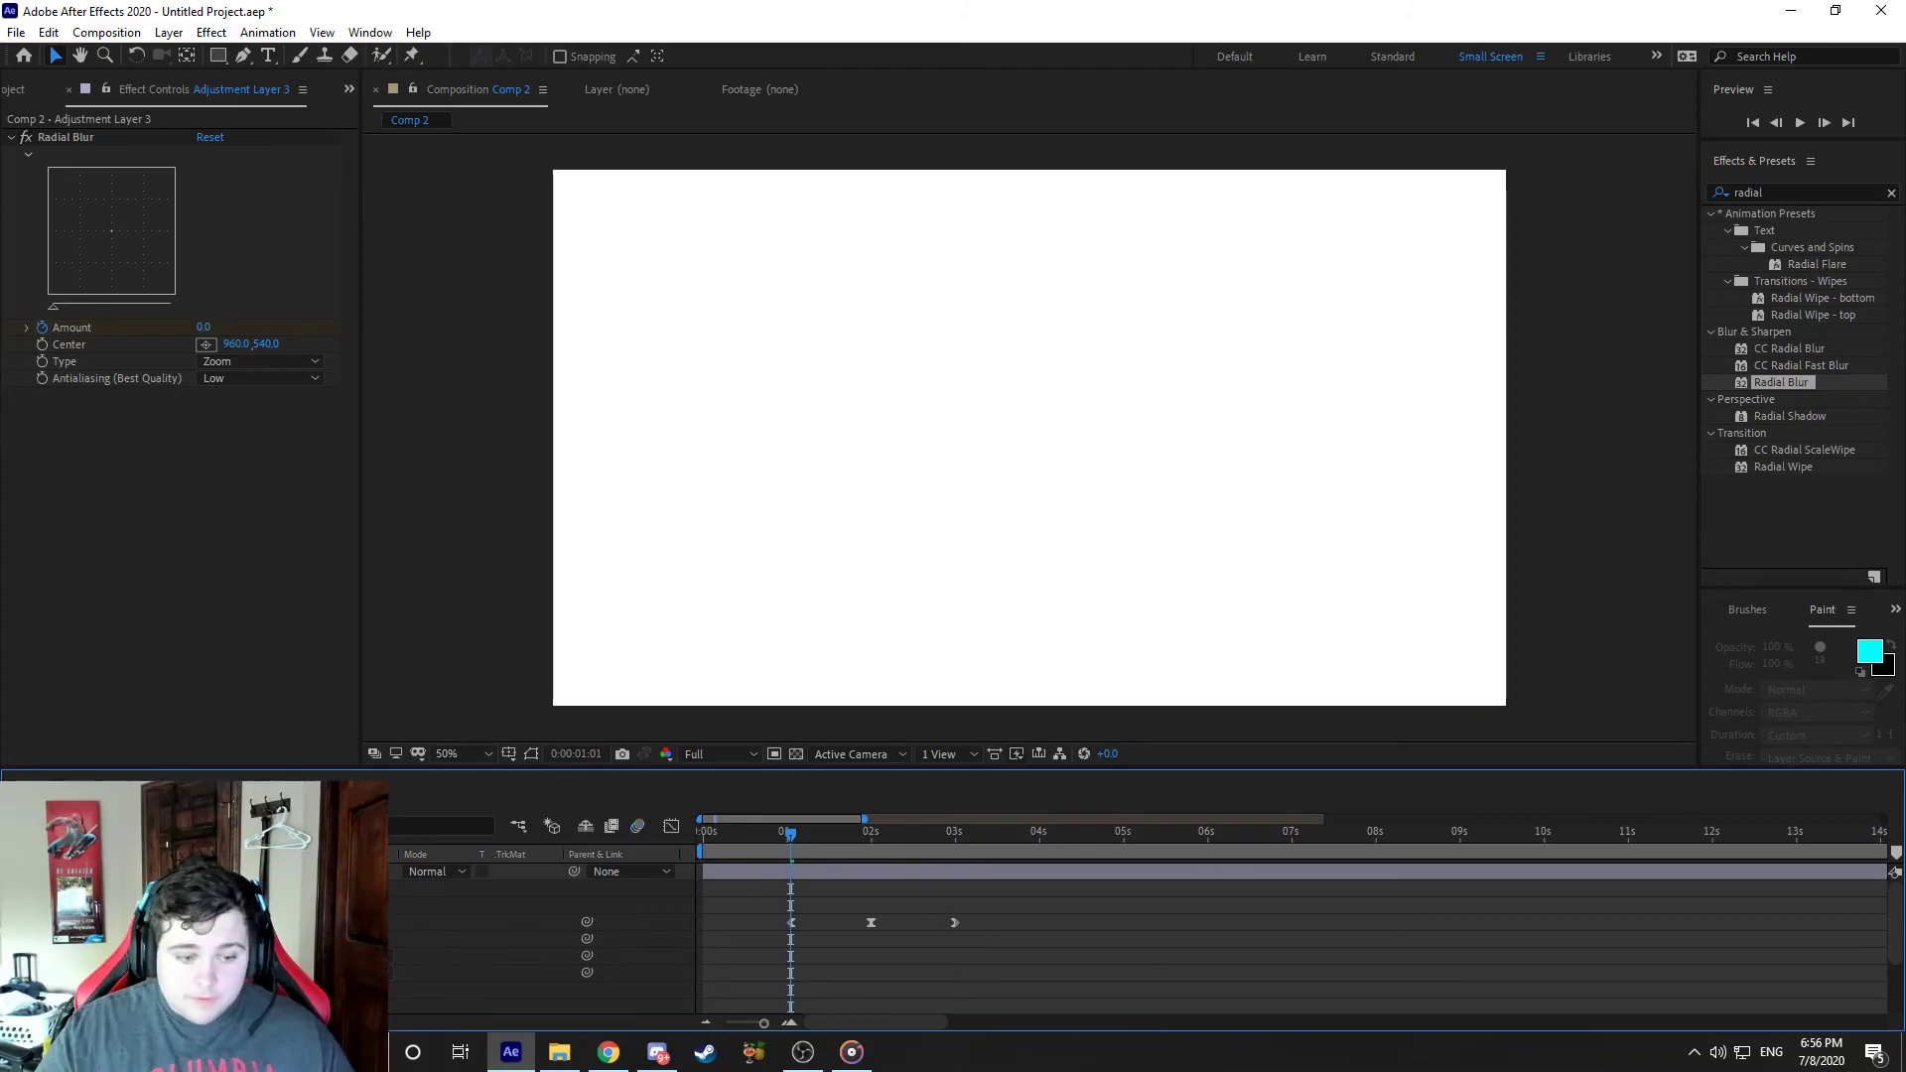
{"action": "key", "text": "space"}
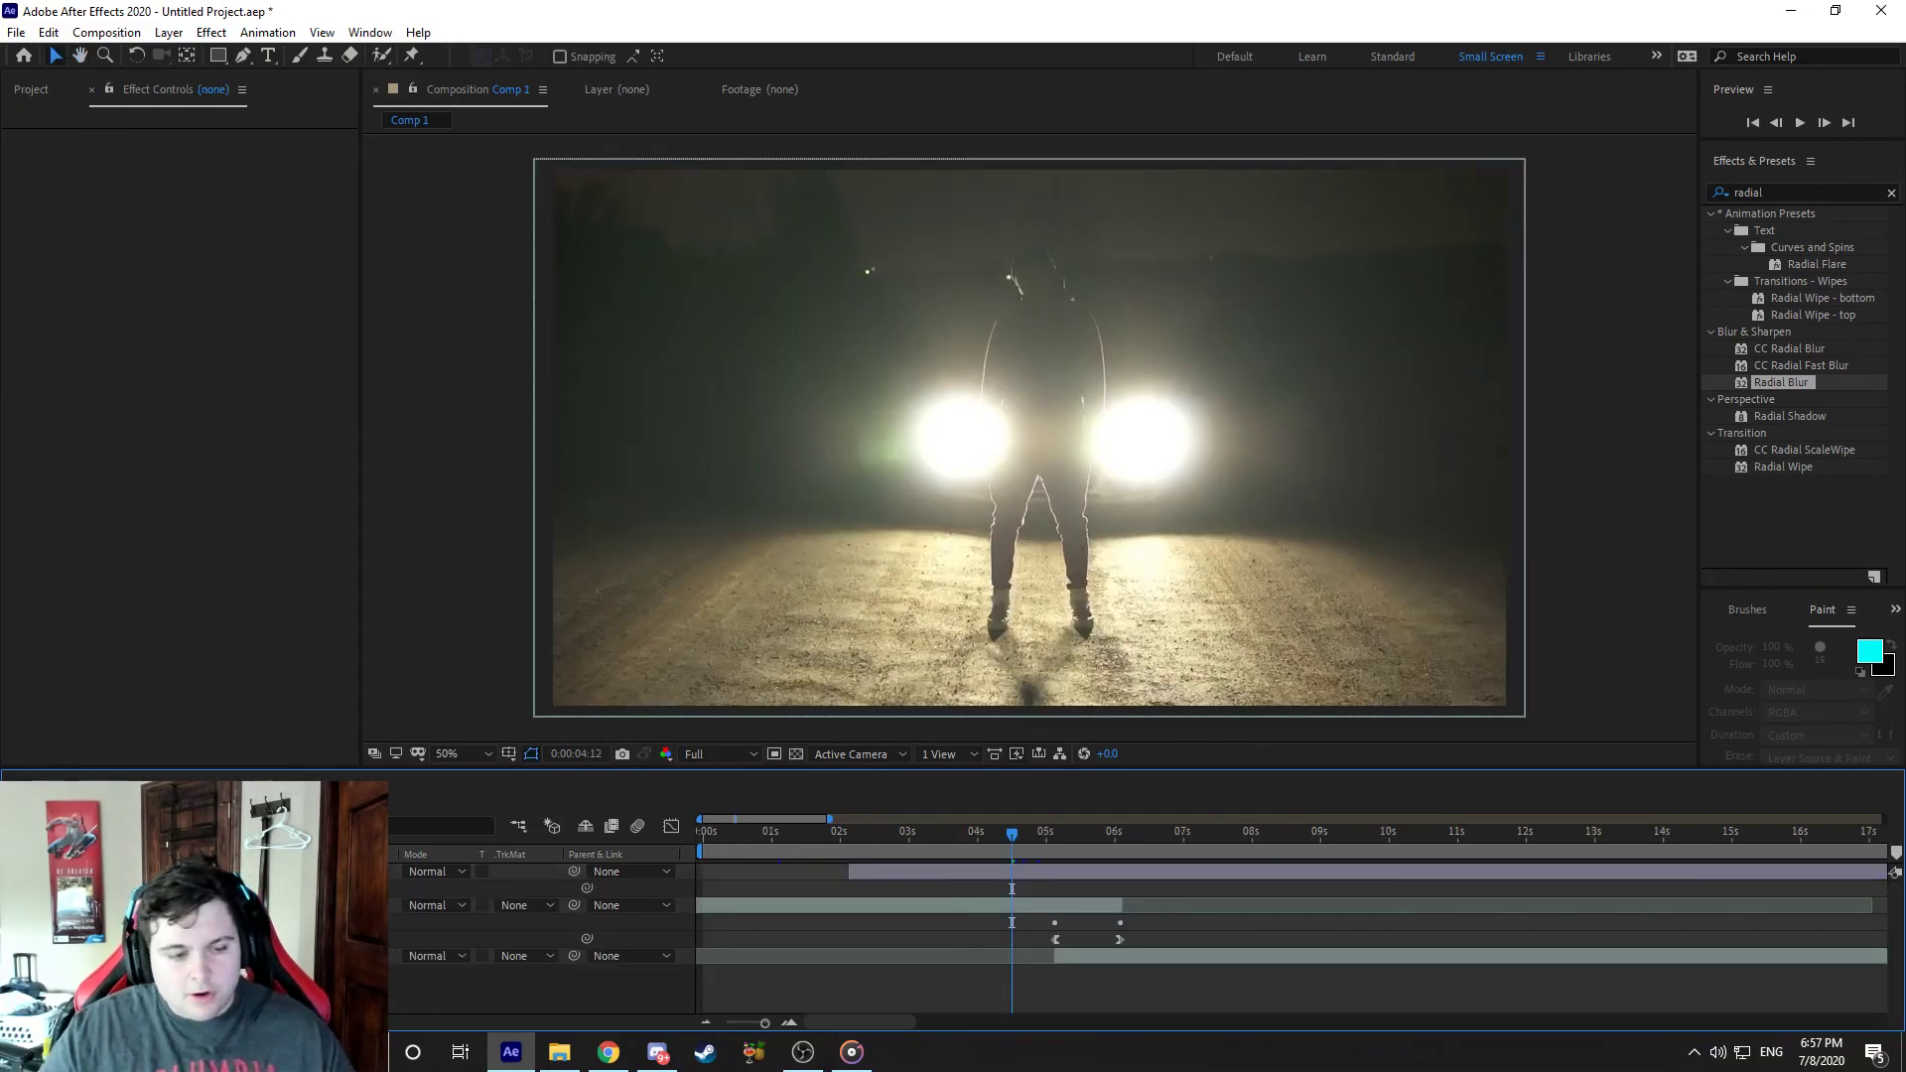
{"action": "key", "text": "space"}
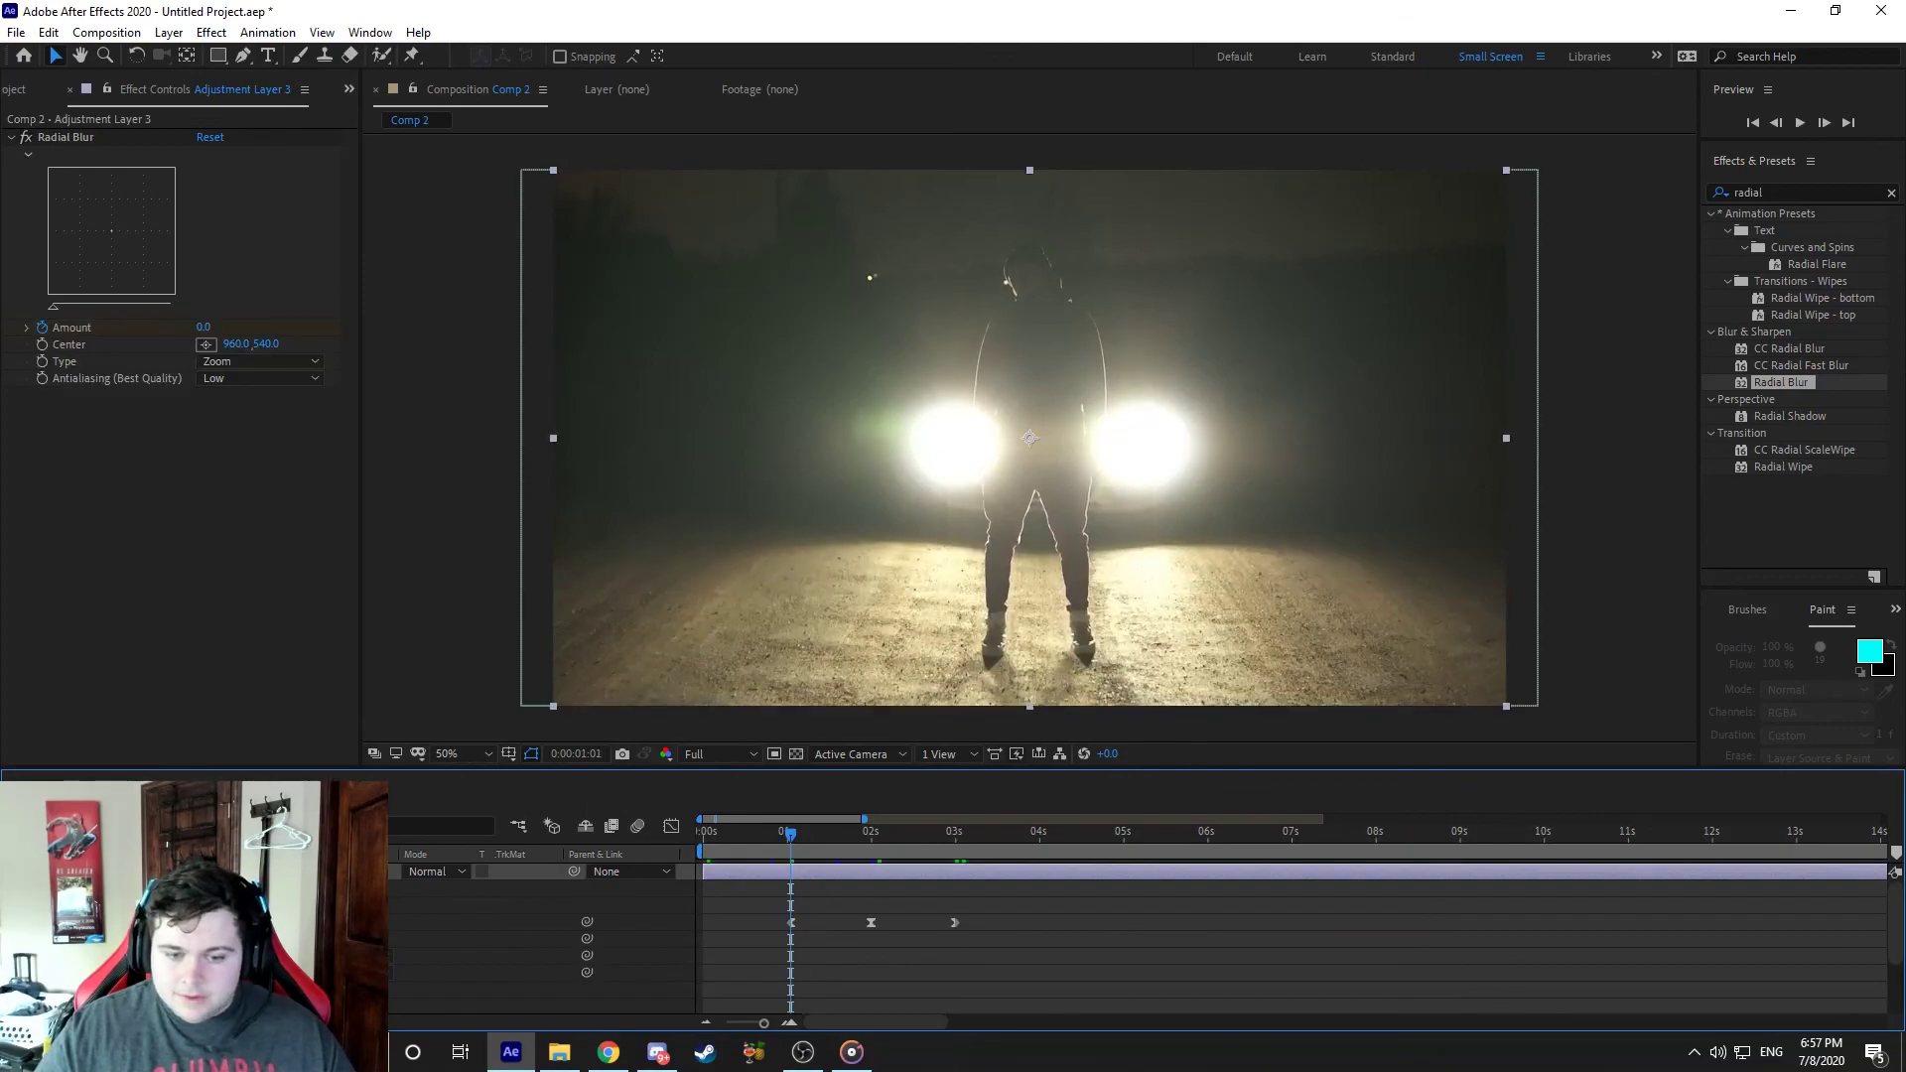
{"action": "key", "text": "space"}
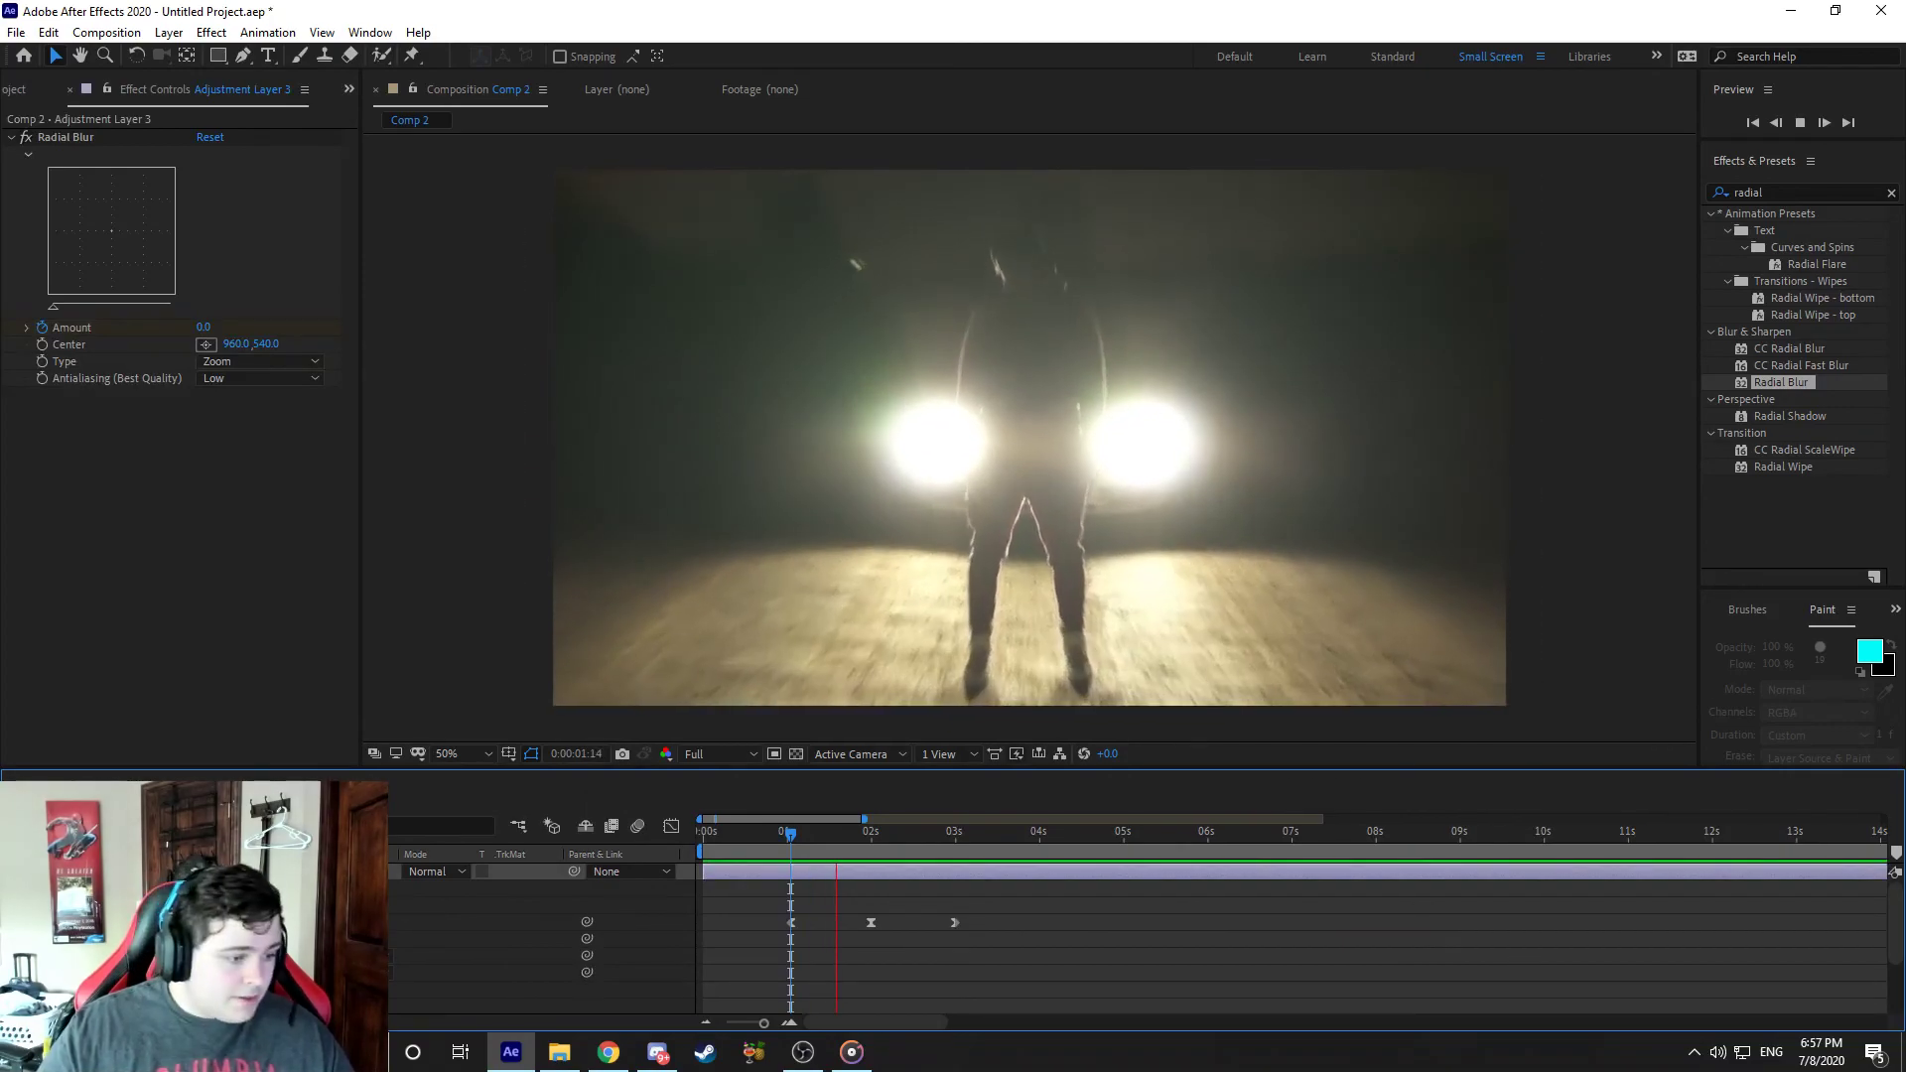